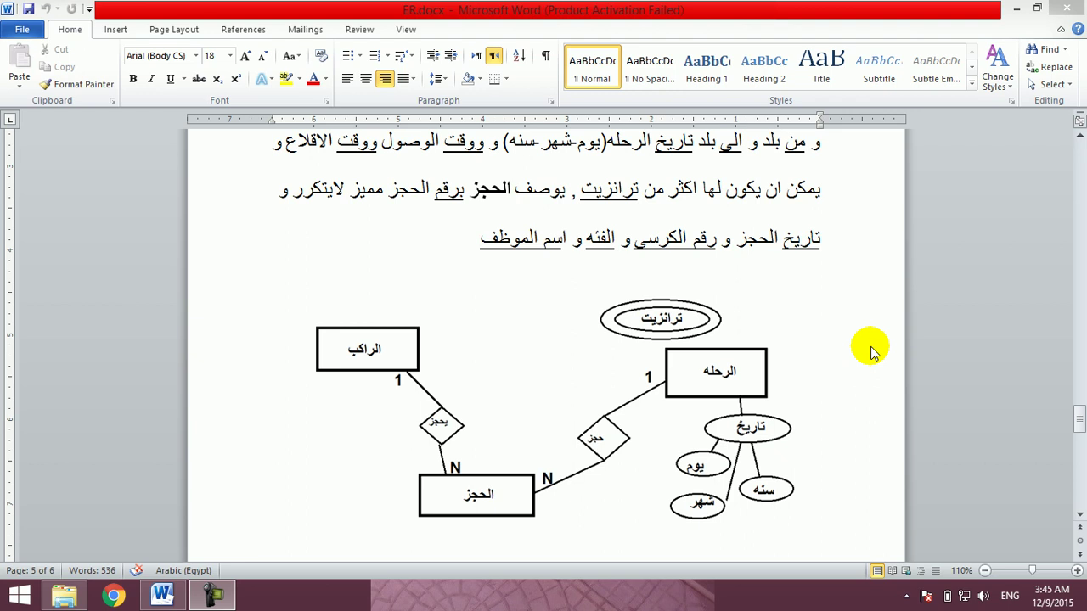
Leave the page 5 ER diagram and return to the top of the document.
left_click(744, 209)
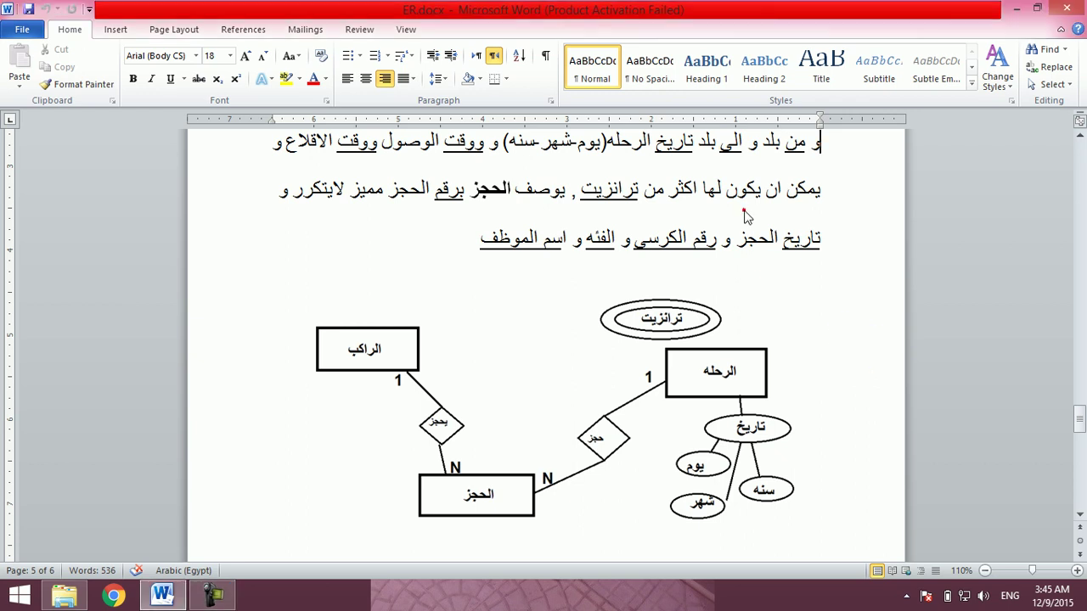
scroll(744, 211, "up", 5)
scroll(743, 211, "up", 5)
scroll(744, 210, "up", 15)
scroll(744, 210, "up", 5)
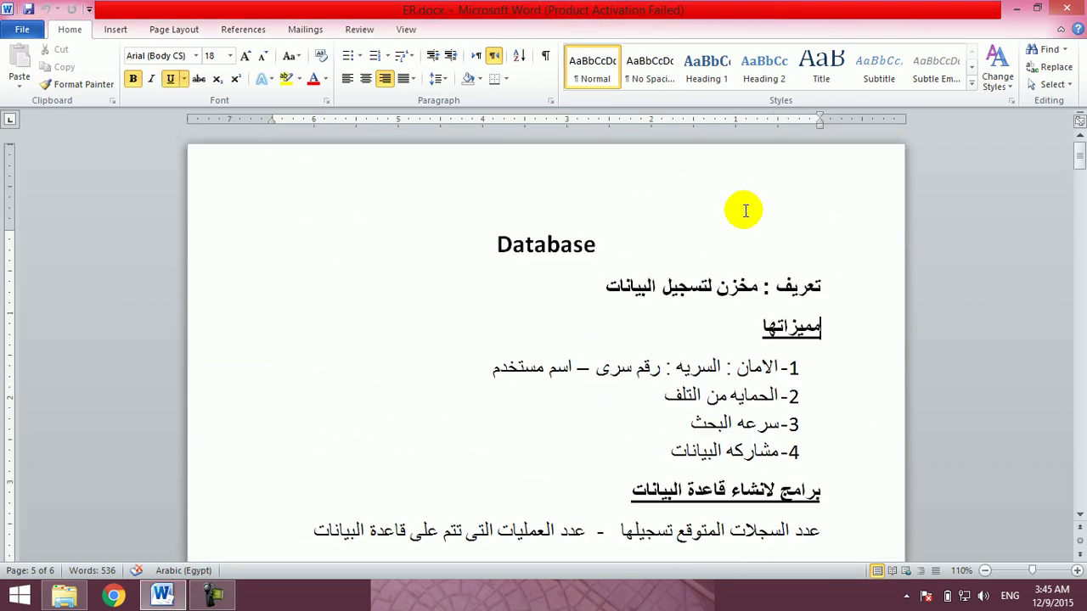
key("ctrl+Home")
Step through the Database title and introduction lines on page 1.
left_click(615, 286)
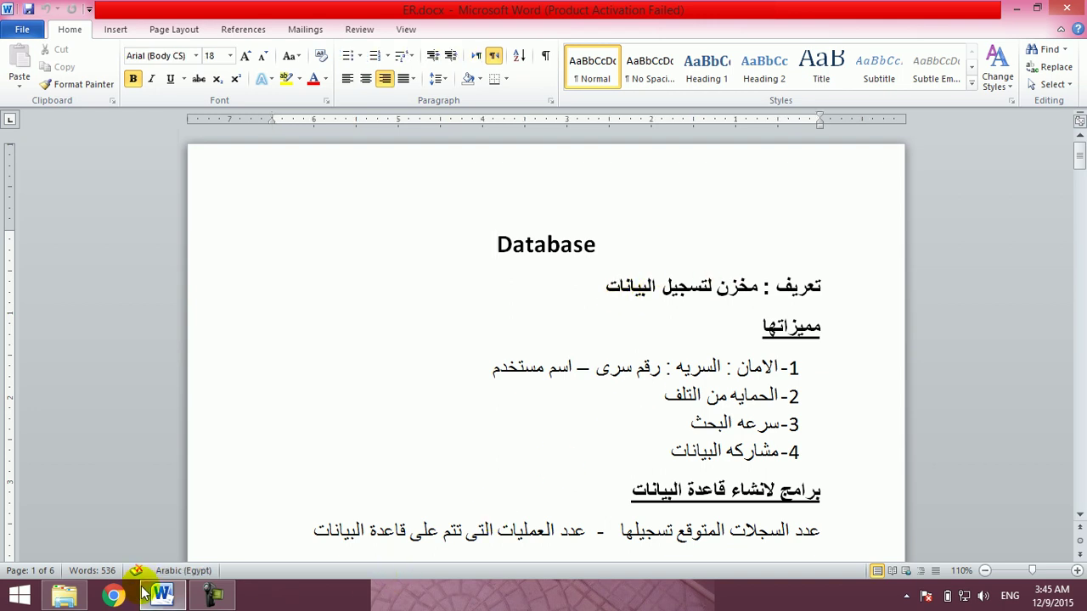
left_click(211, 594)
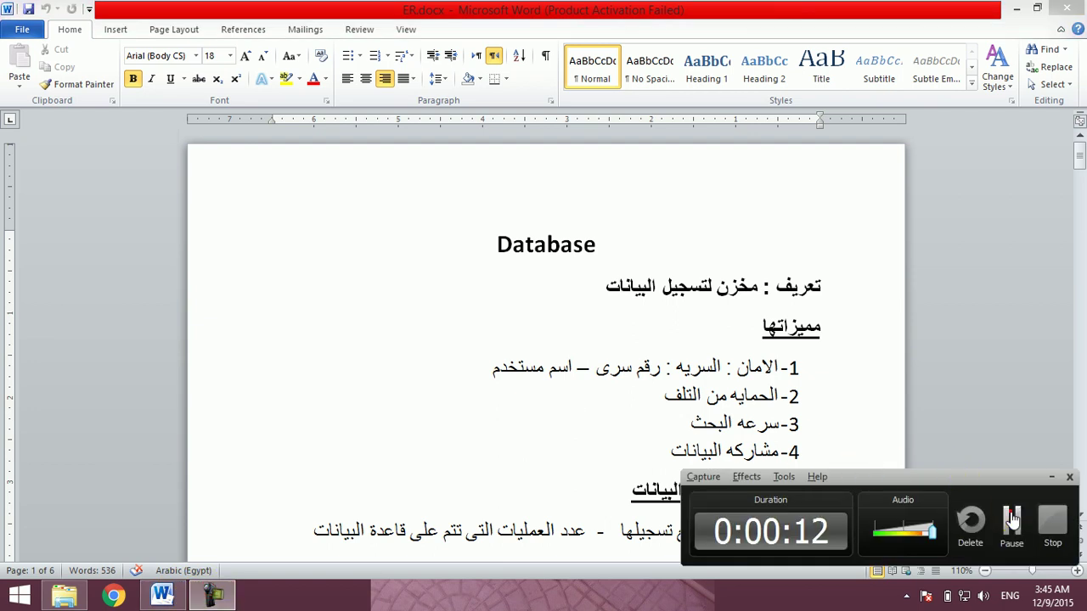
left_click(1011, 520)
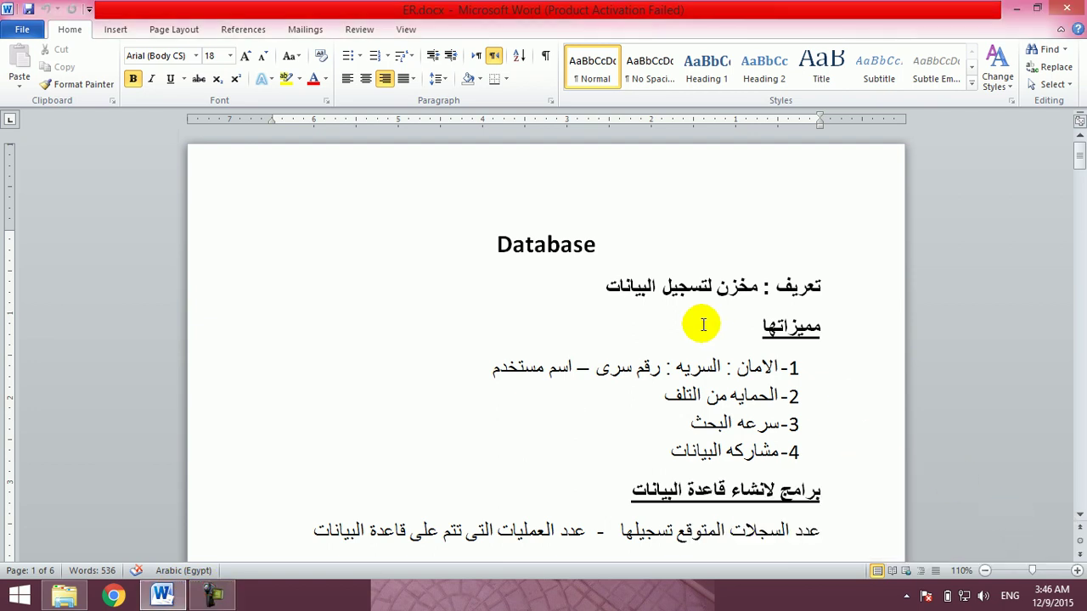
left_click(584, 246)
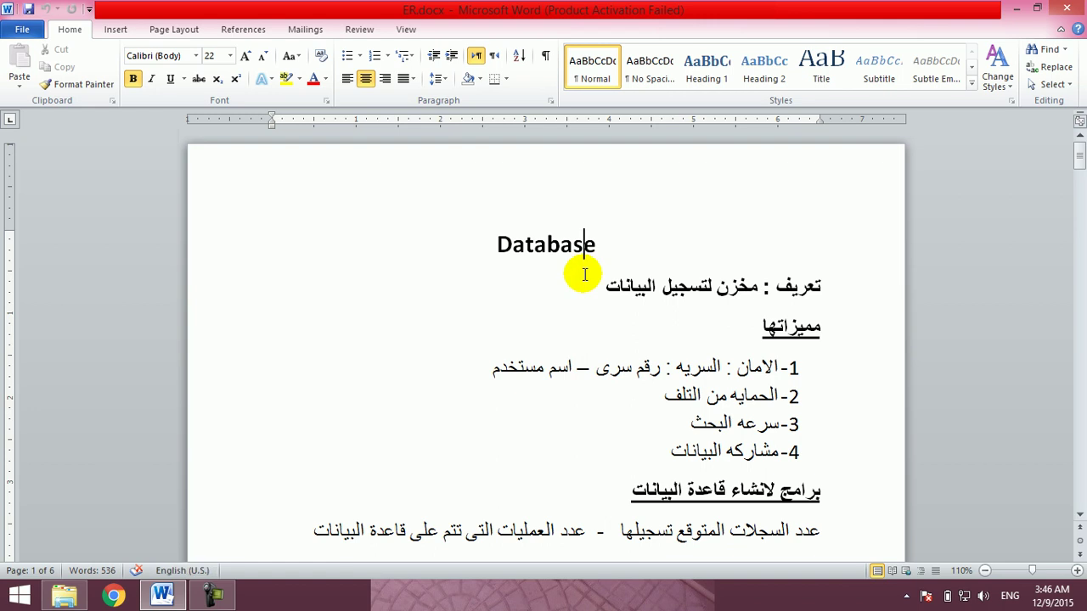
left_click(684, 371)
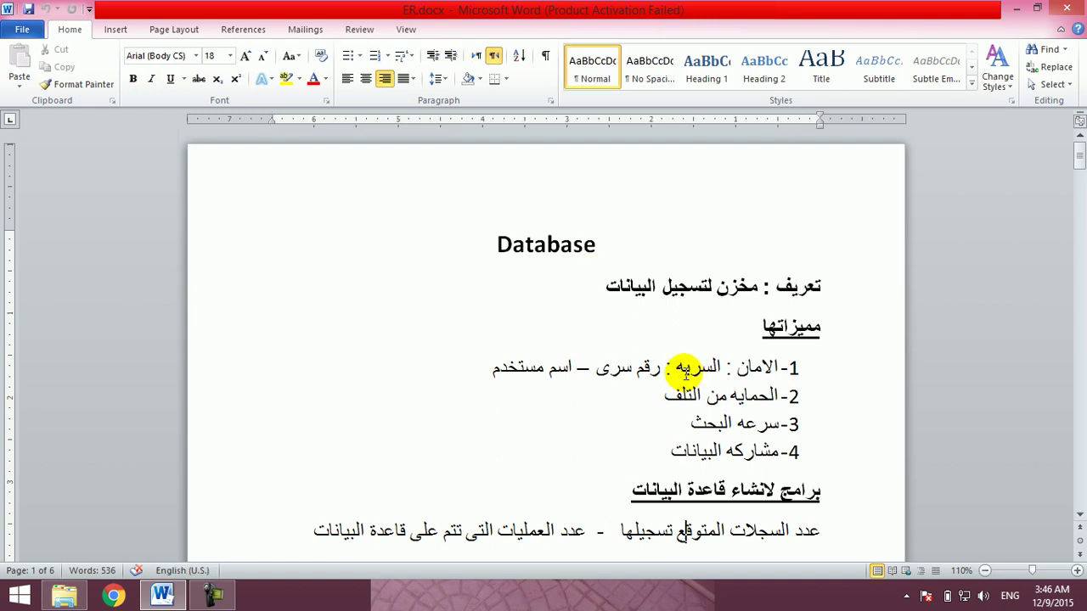
scroll(687, 365, "down", 2)
left_click(690, 310)
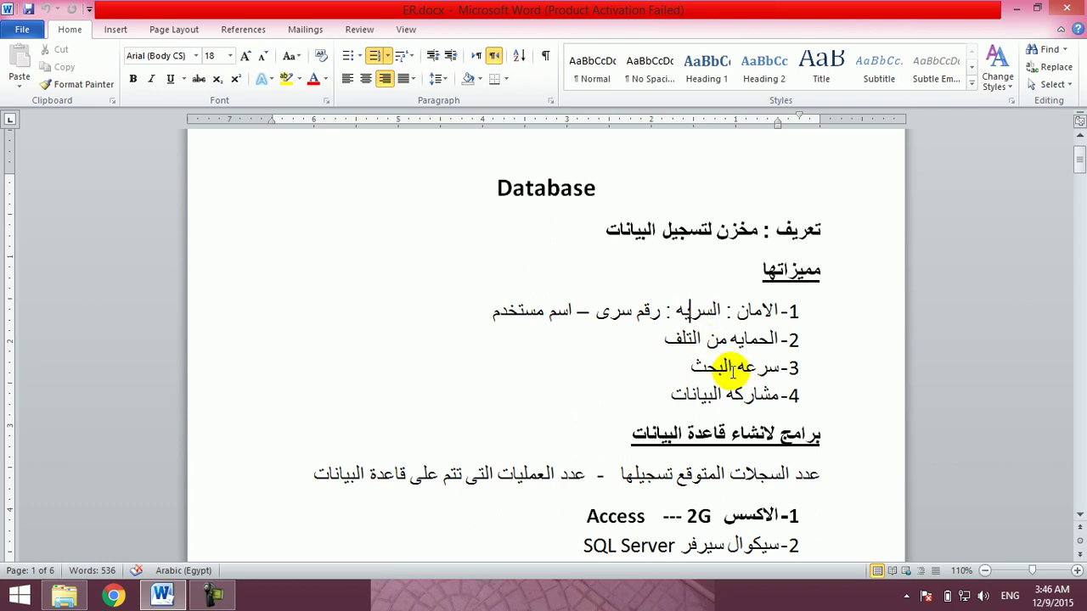
Move down the program list (Access, MY SQL, Oracle, SAP) to the ER design section on page 2.
key("Down")
key("Down")
key("Down")
key("Down")
key("Down")
key("Down")
key("Down")
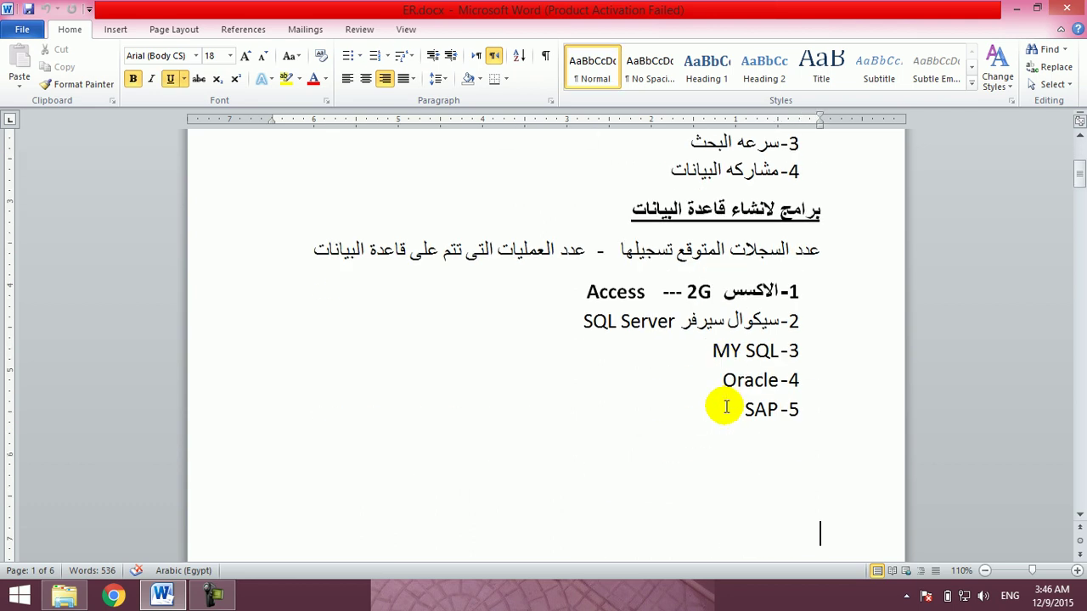
double_click(755, 291)
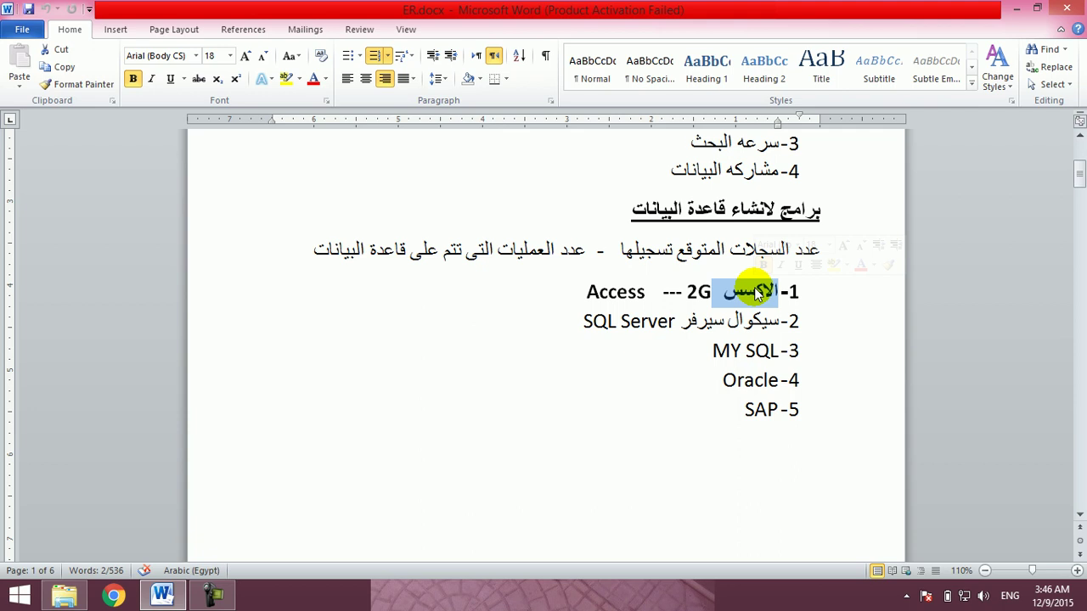
left_click(726, 351)
left_click(733, 380)
left_click(758, 429)
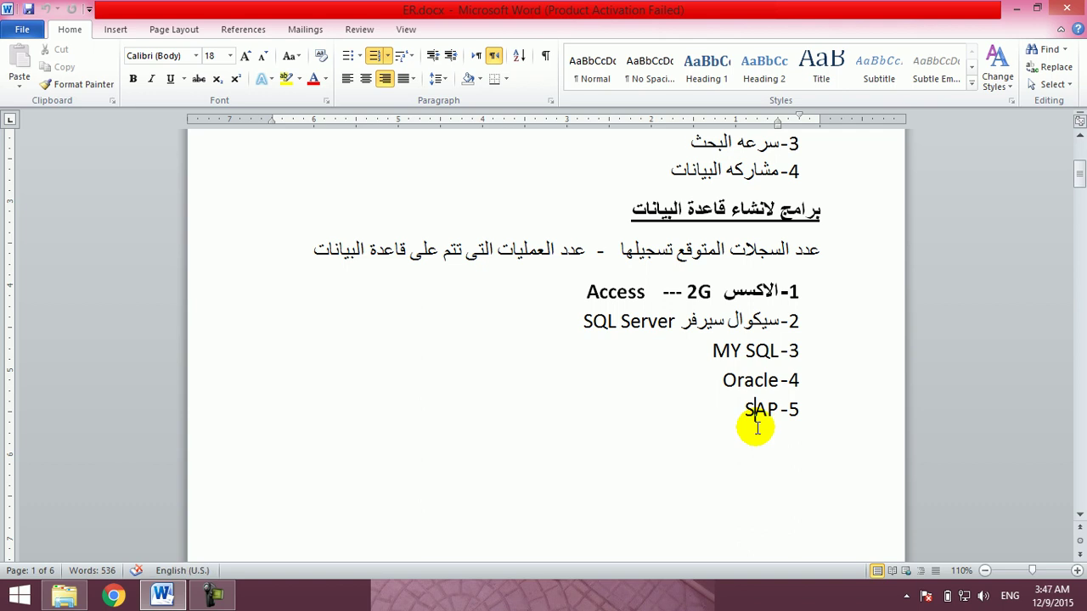
key("Down")
key("Down")
key("Down")
key("Down")
key("Down")
key("Down")
key("Down")
key("Down")
key("Down")
key("Down")
key("Down")
key("Down")
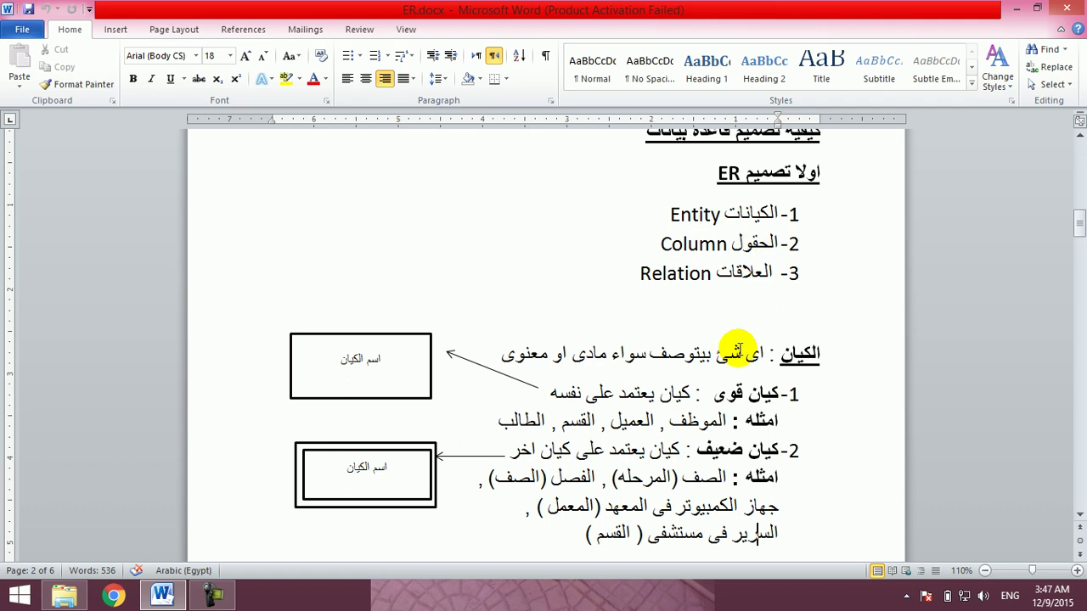
Move from the entity definition and strong entity lines down to the simple and composite field ellipses.
left_click(560, 355)
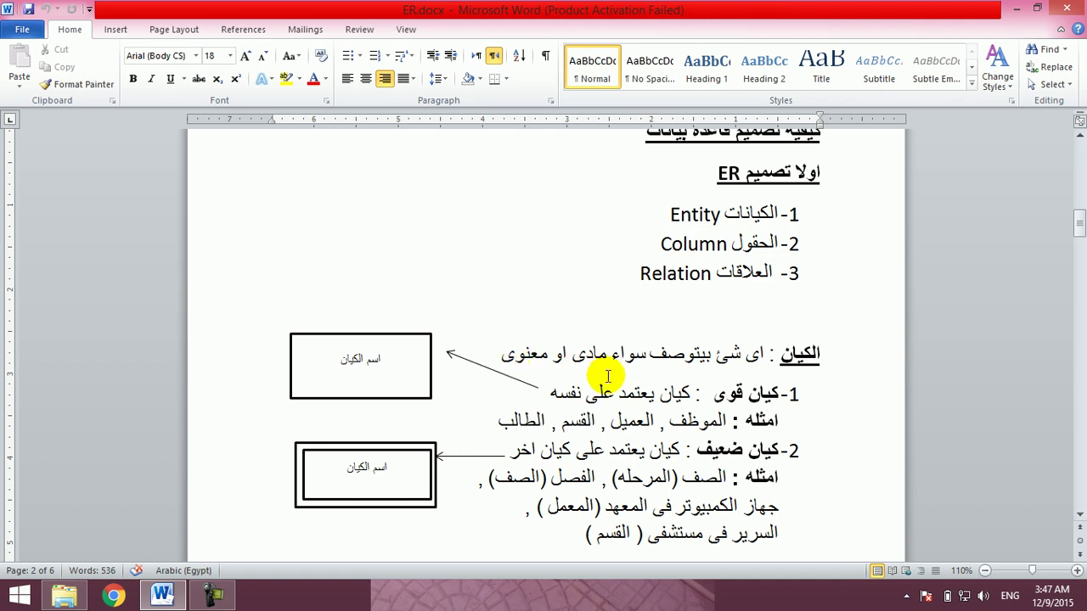
left_click(671, 393)
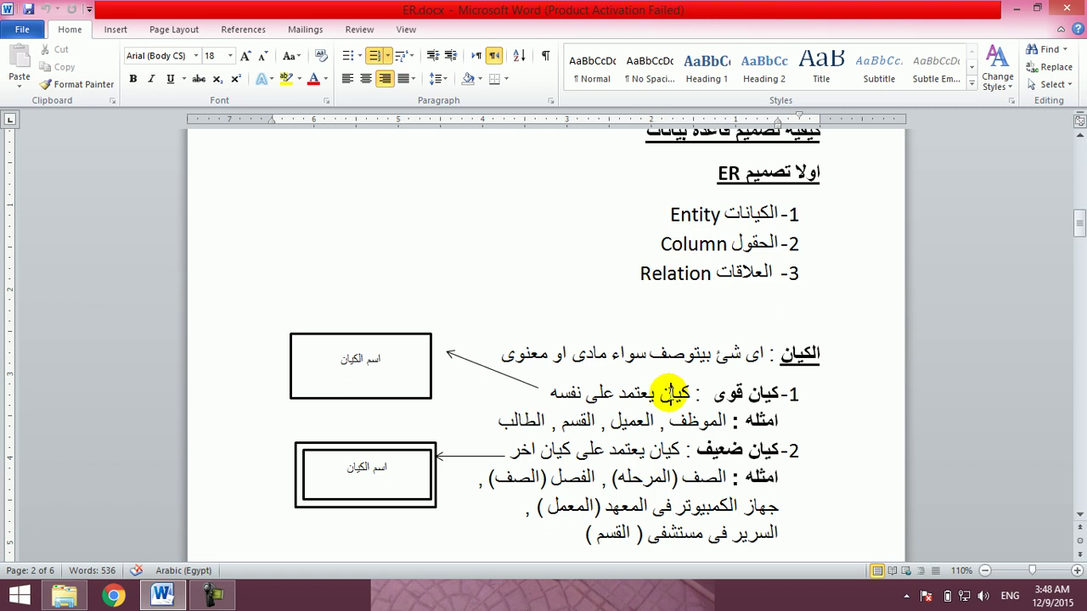
key("Down")
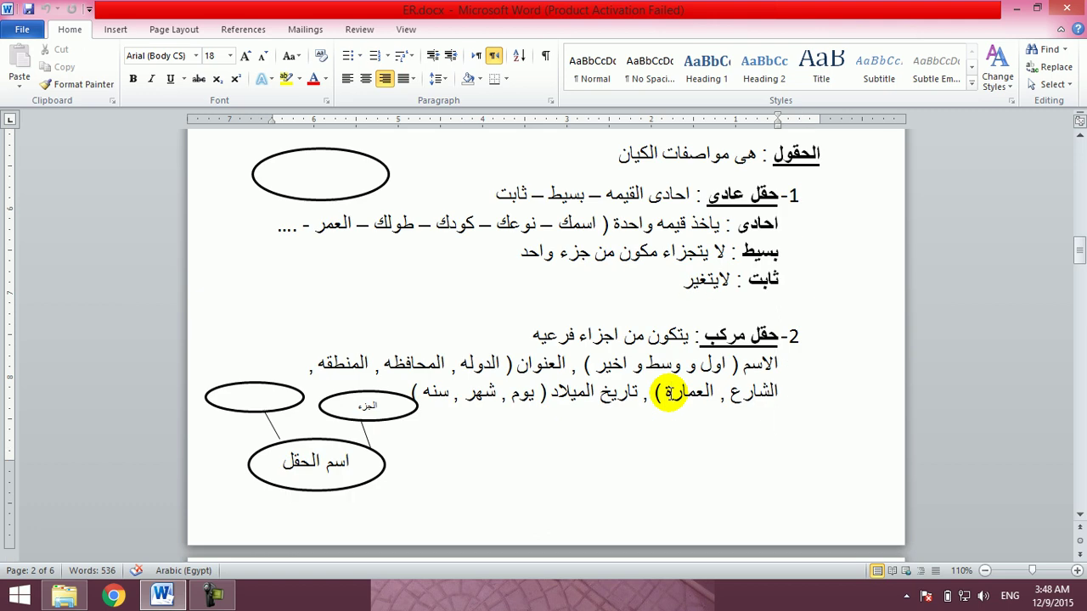
scroll(669, 392, "down", 2)
key("Up")
key("Up")
key("Up")
key("Up")
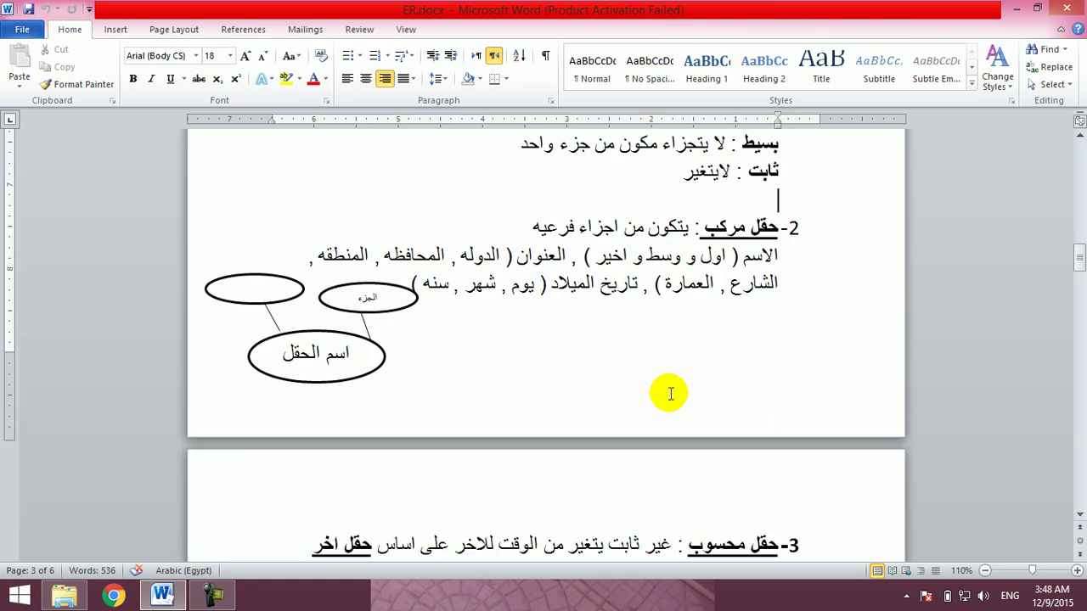
key("Up")
key("Up")
key("Up")
key("Up")
key("Up")
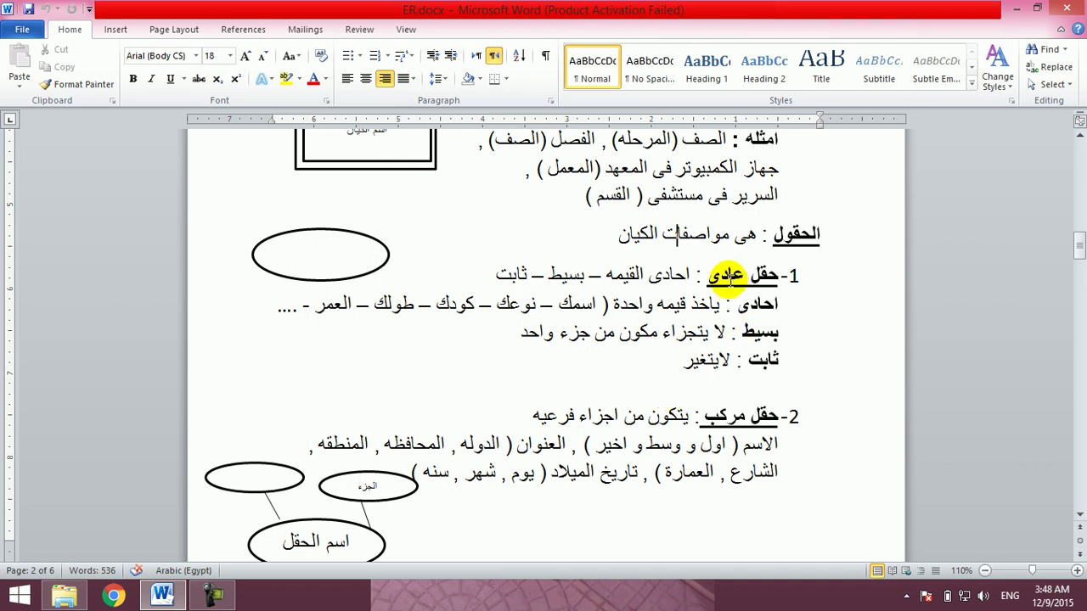
double_click(729, 275)
left_click(372, 253)
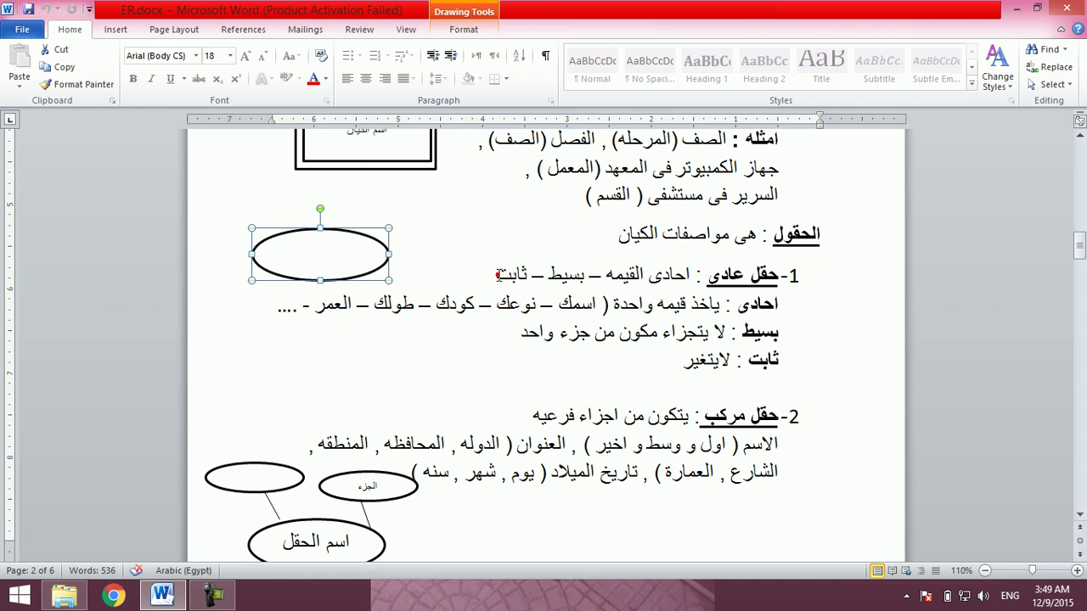
Deselect the ellipse, select القيمه, and scroll down to page 3's derived, multivalued and unique fields.
left_click(498, 275)
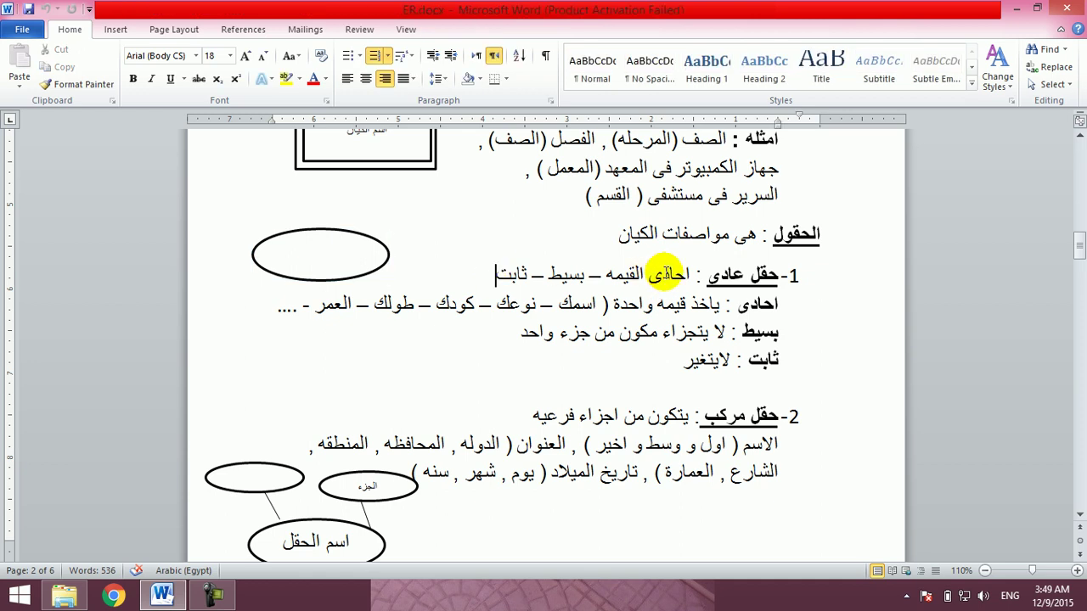
double_click(623, 274)
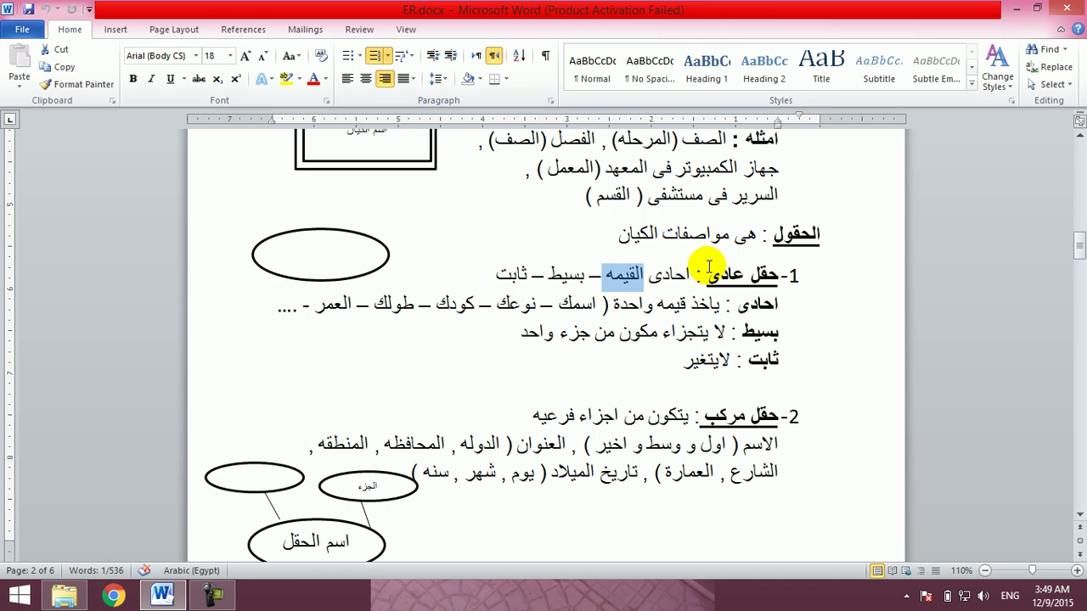
key("Down")
key("Down")
key("Down")
key("Down")
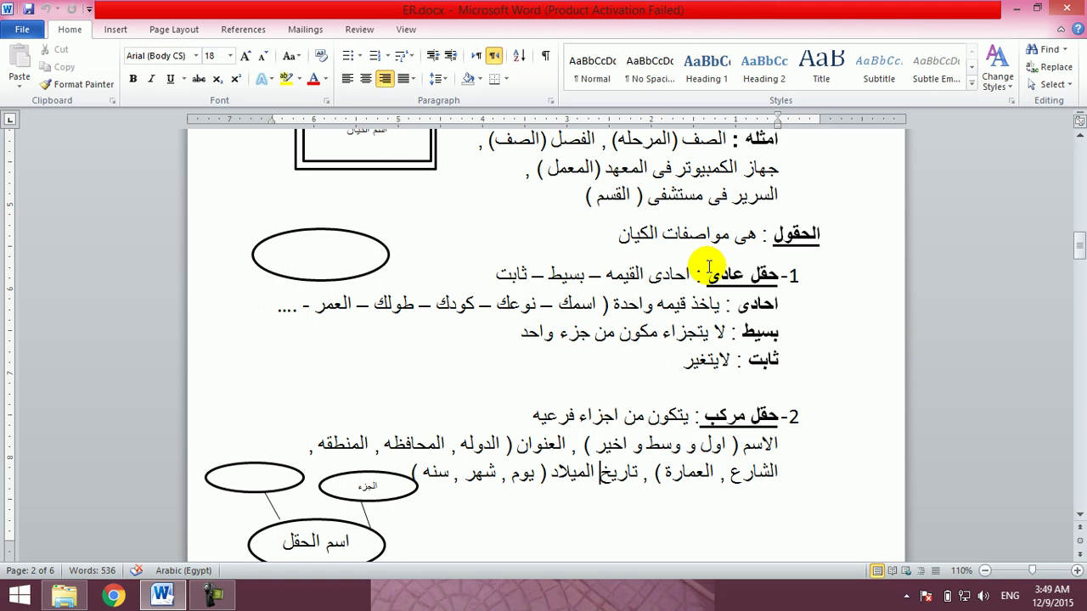
scroll(709, 266, "down", 3)
scroll(709, 267, "down", 2)
scroll(709, 266, "down", 2)
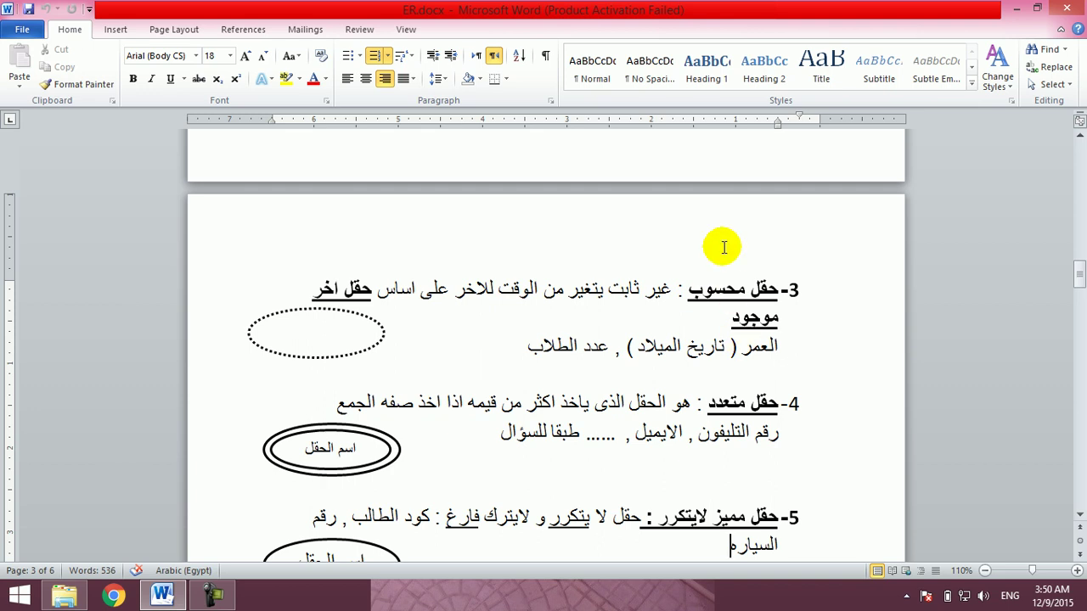
Read through the multivalued and foreign key items down to the 1-N and 1-1 relationships list.
double_click(729, 404)
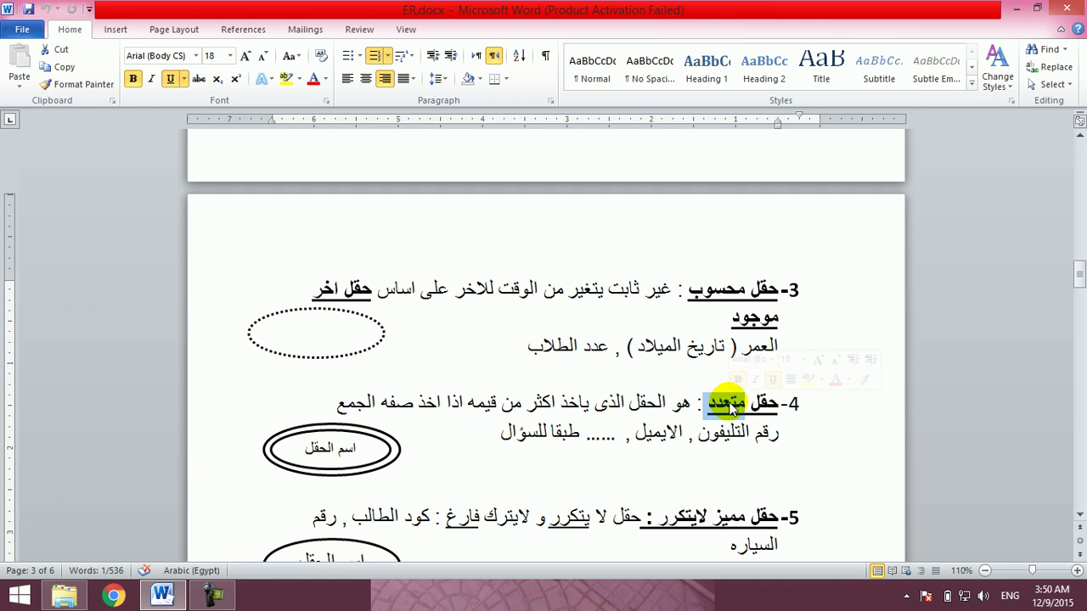
key("Down")
key("Down")
key("Down")
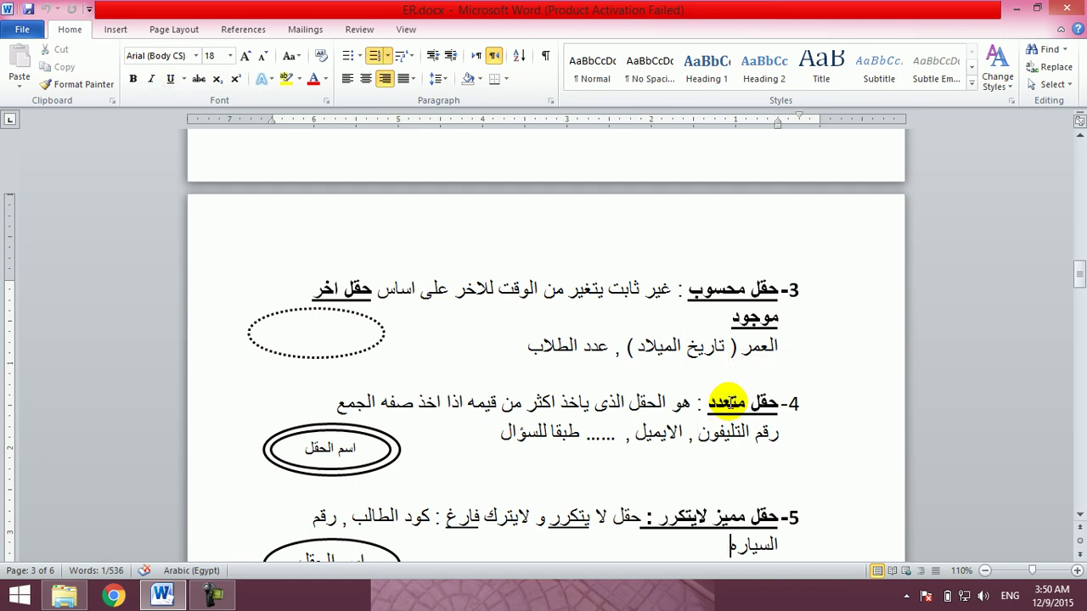
key("Down")
key("Down")
key("Down")
key("Down")
key("Down")
key("Down")
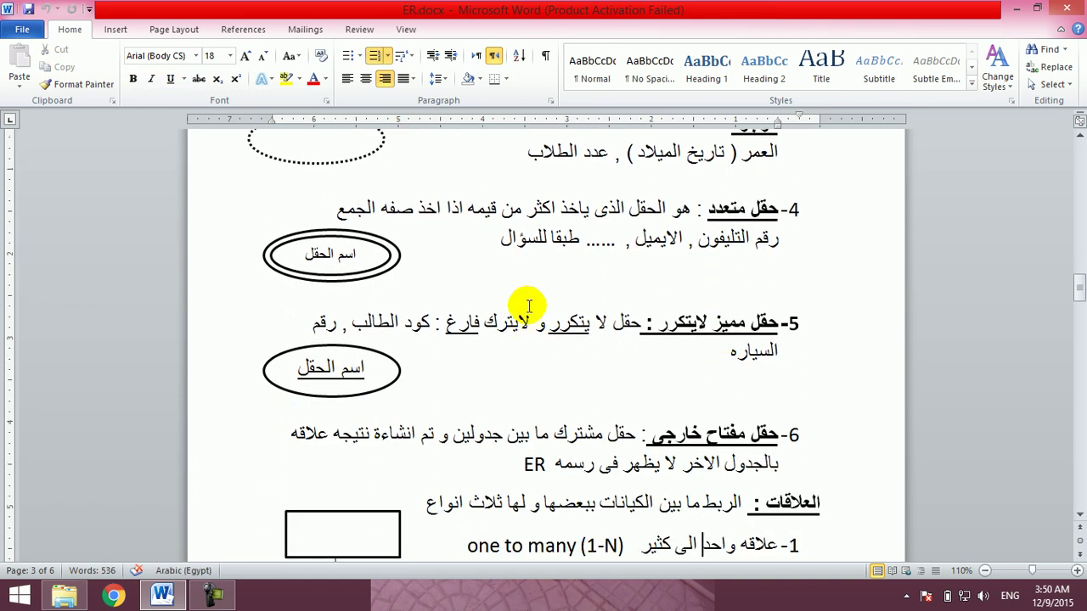
double_click(569, 323)
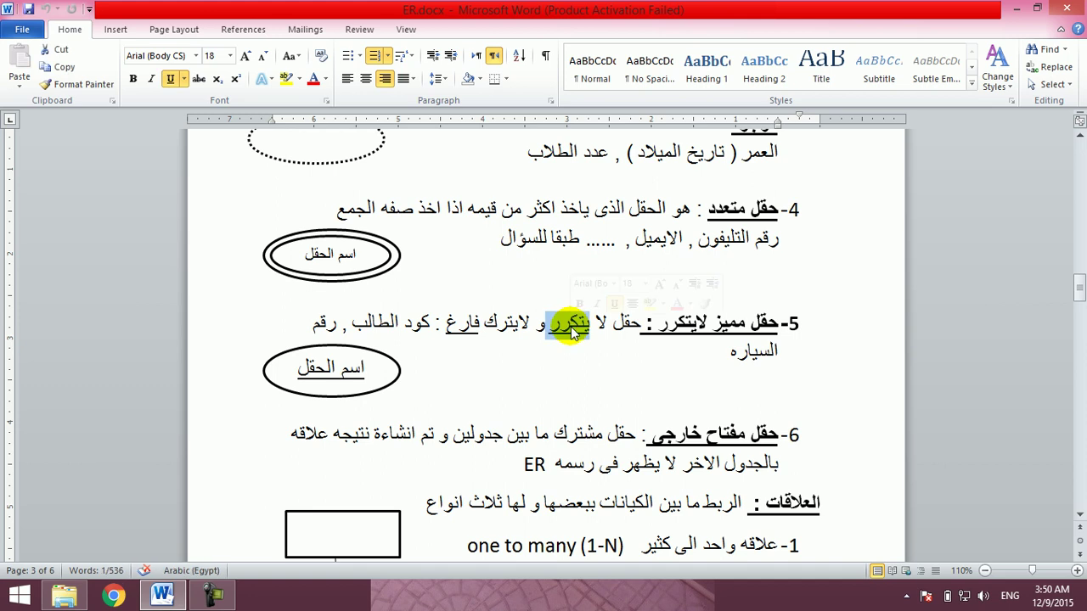
left_click(661, 433)
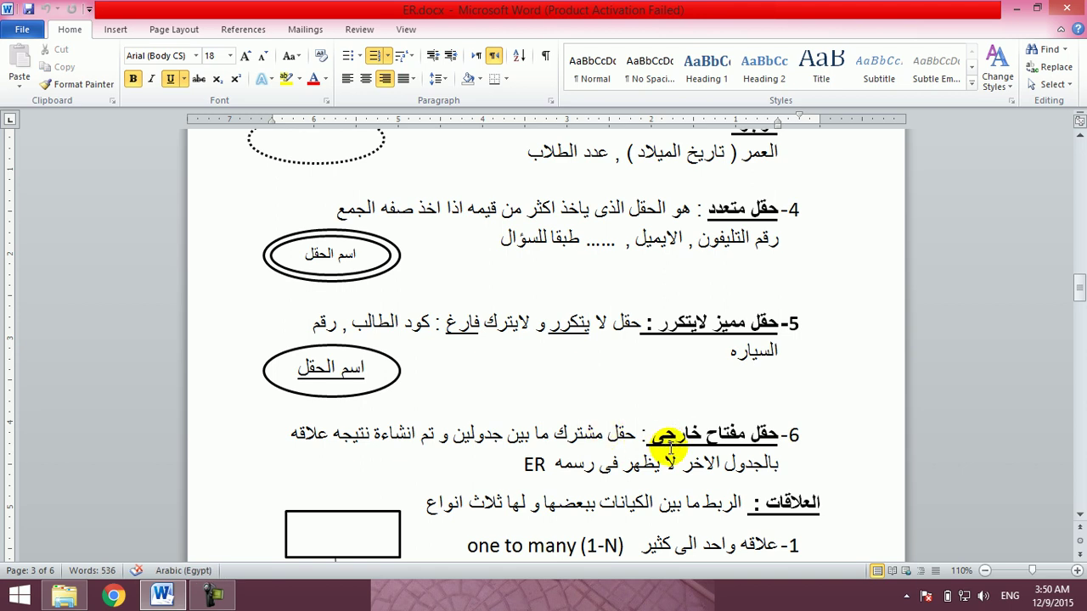
key("Down")
key("Down")
key("Down")
key("Down")
key("Down")
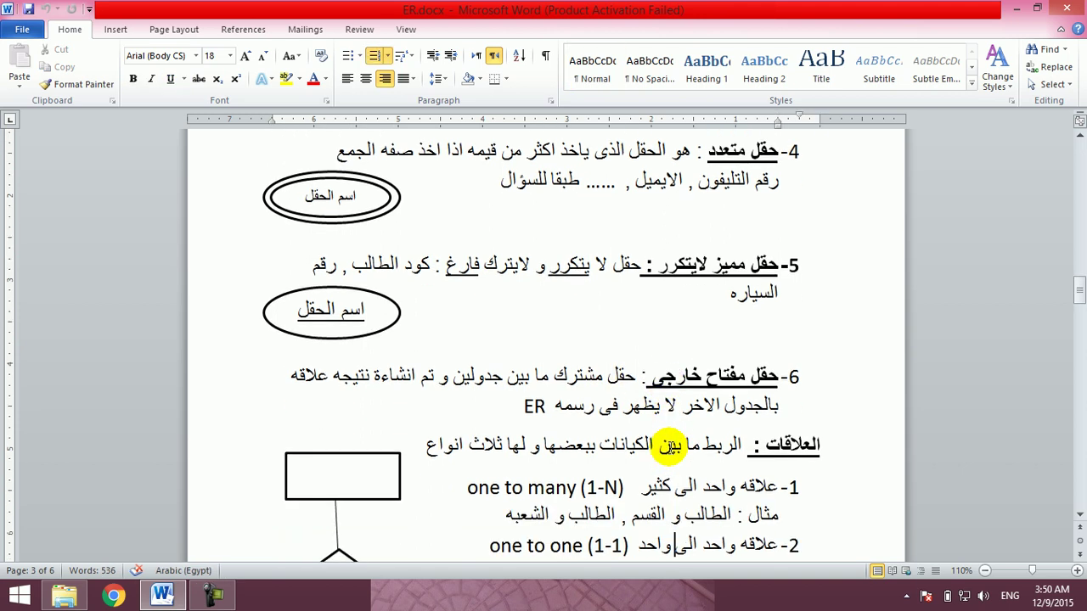
key("Down")
key("Down")
key("Down")
key("Down")
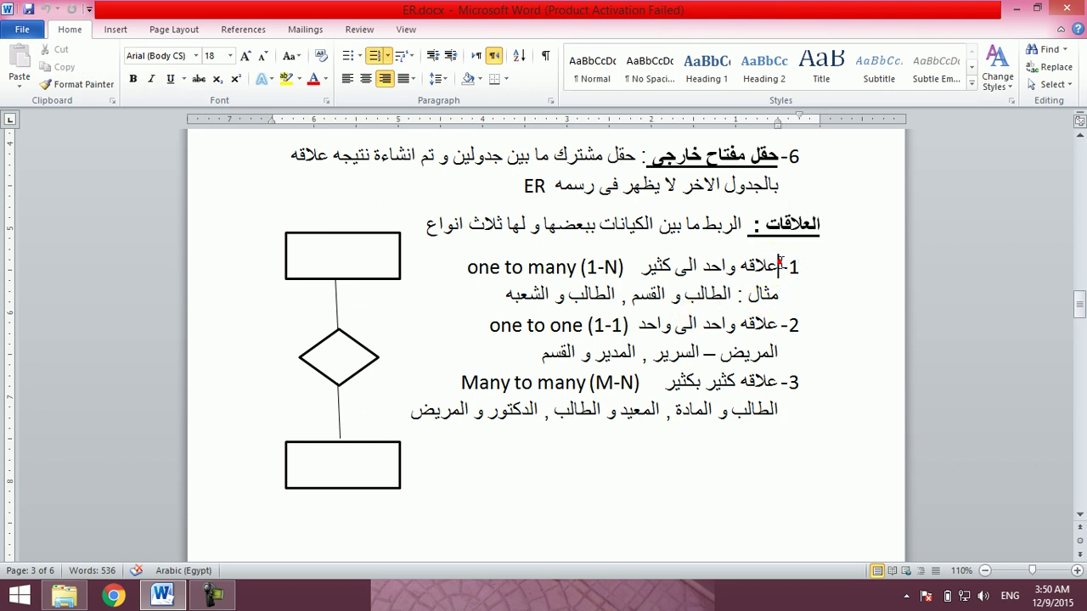
left_click(783, 266)
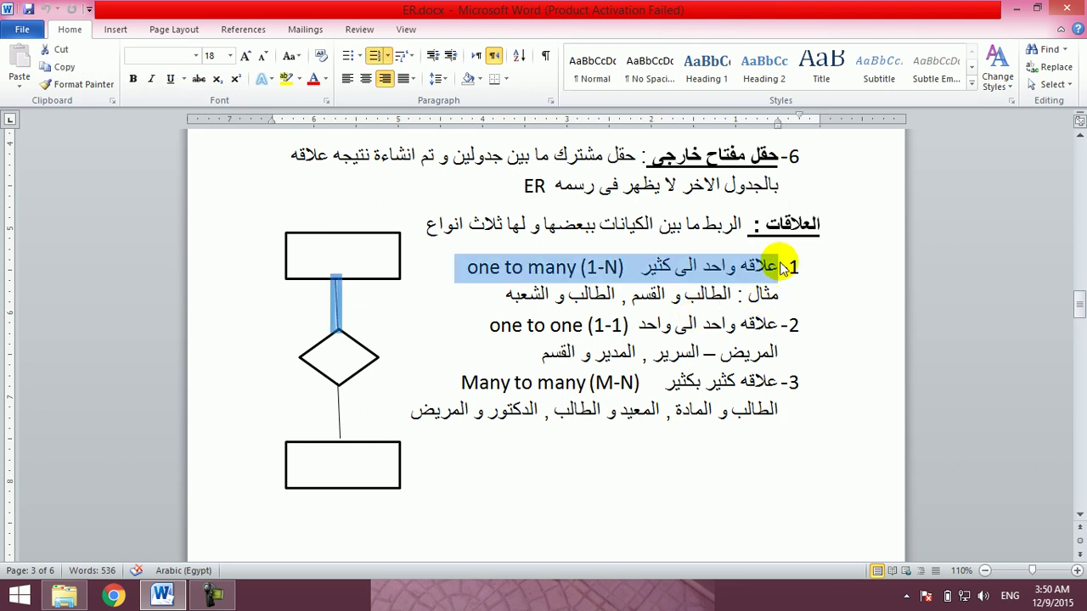
left_click(779, 325)
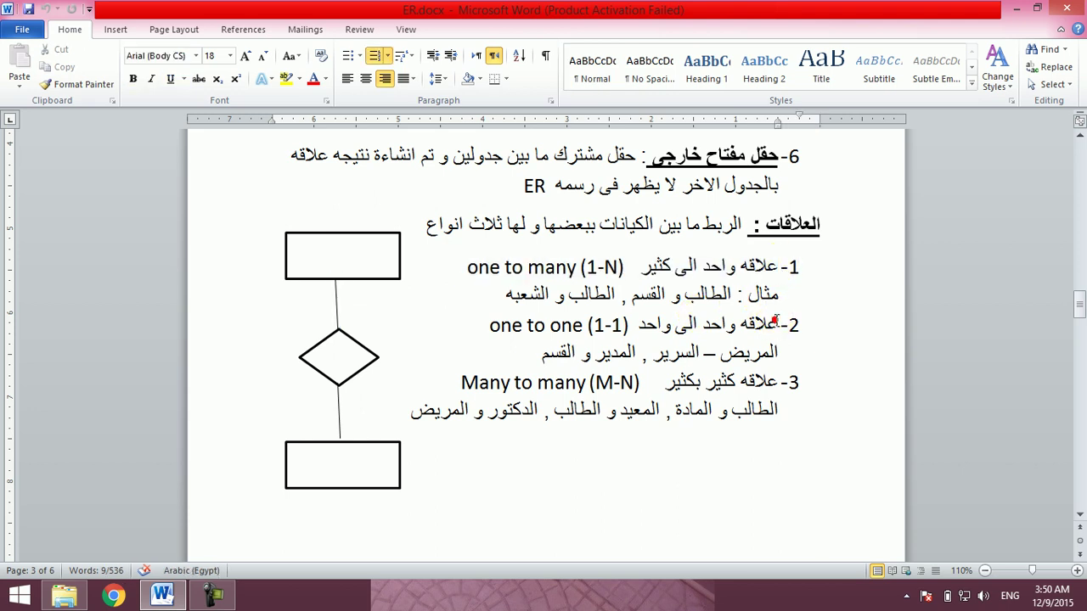
left_click(779, 383)
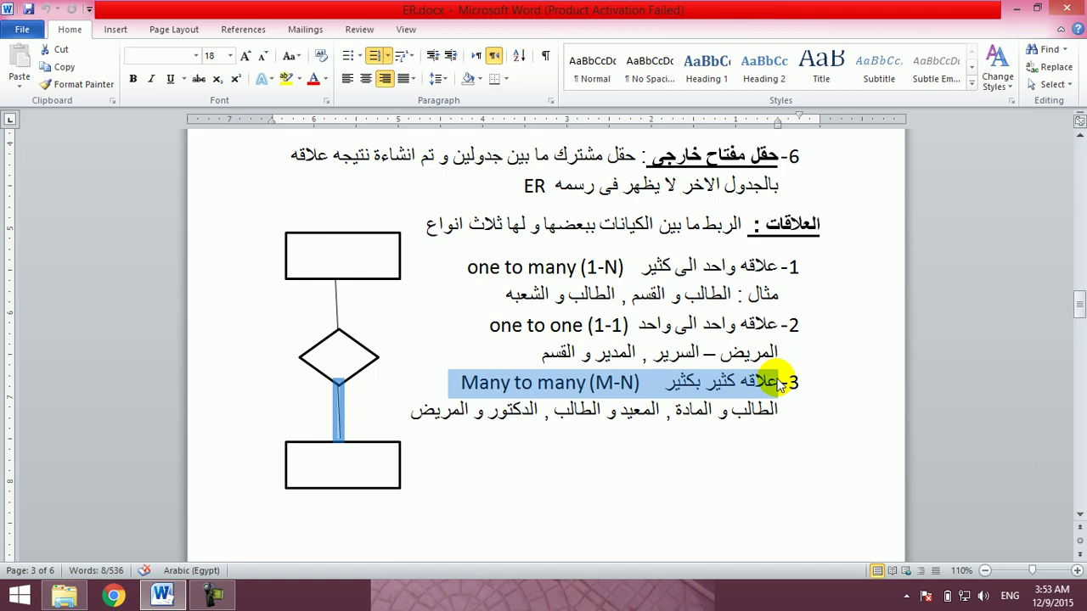
Page down past the page 4 and page 5 ER diagrams to blank page 6.
key("Page_Down")
key("Page_Down")
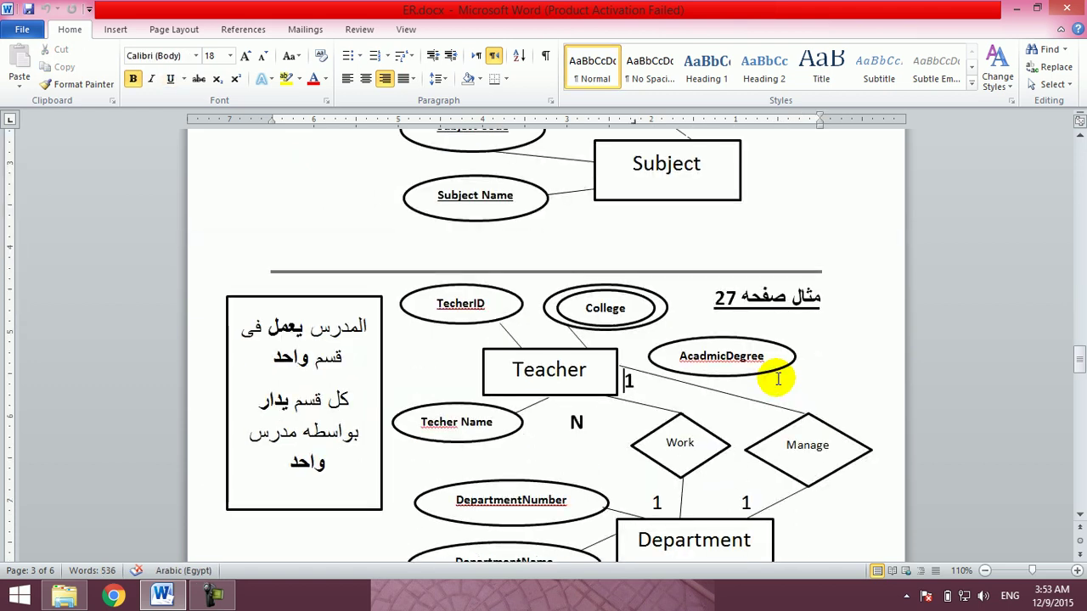
key("Page_Down")
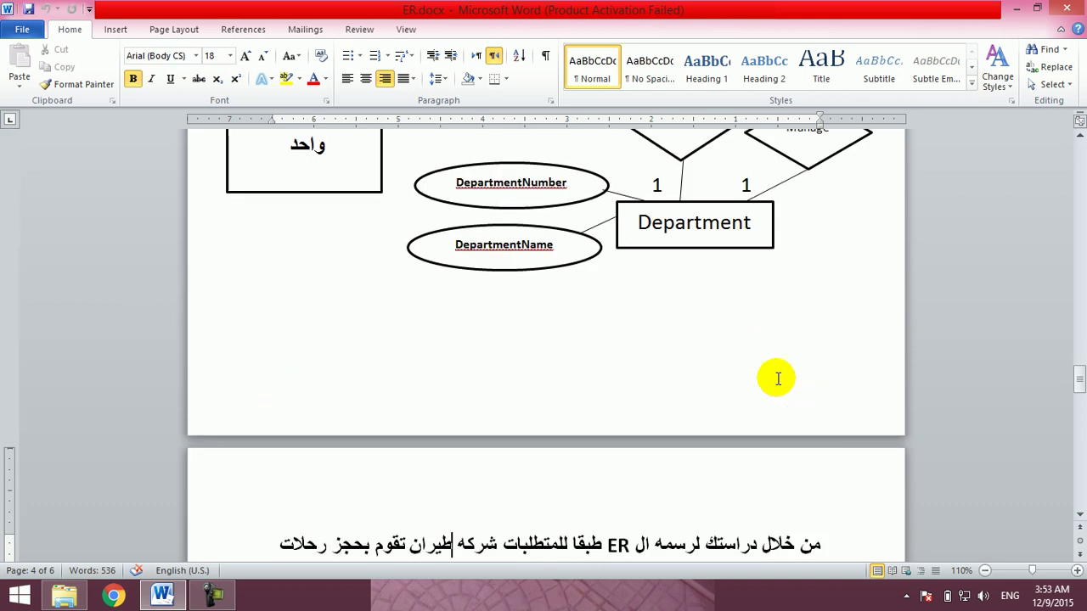
key("Page_Down")
key("Page_Down")
key("Up")
key("Up")
key("Up")
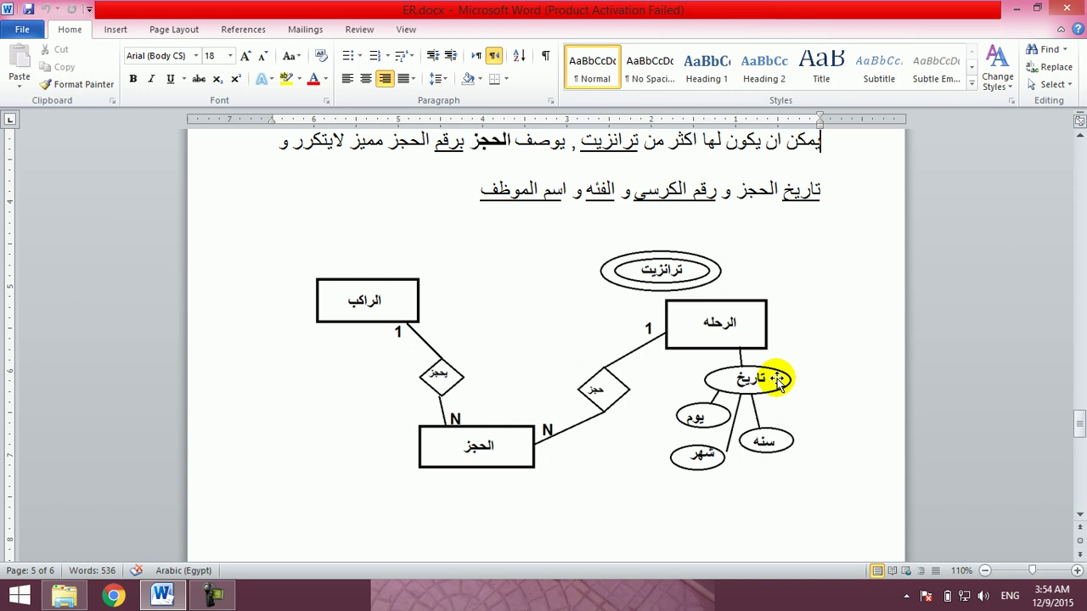
key("Down")
key("Down")
key("Down")
key("Down")
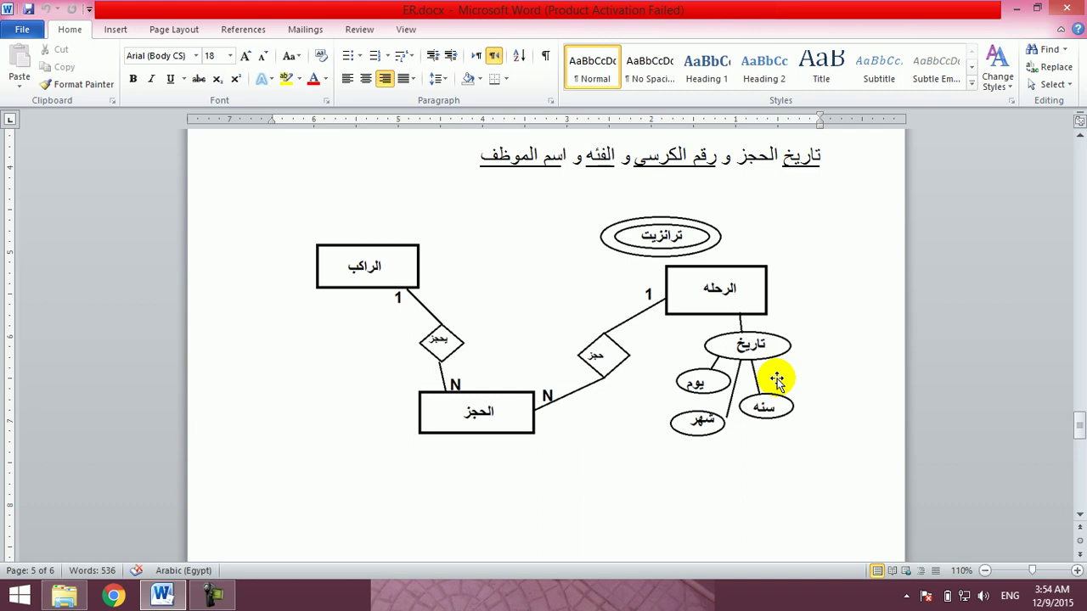
key("Down")
key("Down")
key("Down")
key("Down")
key("Down")
key("Up")
key("Up")
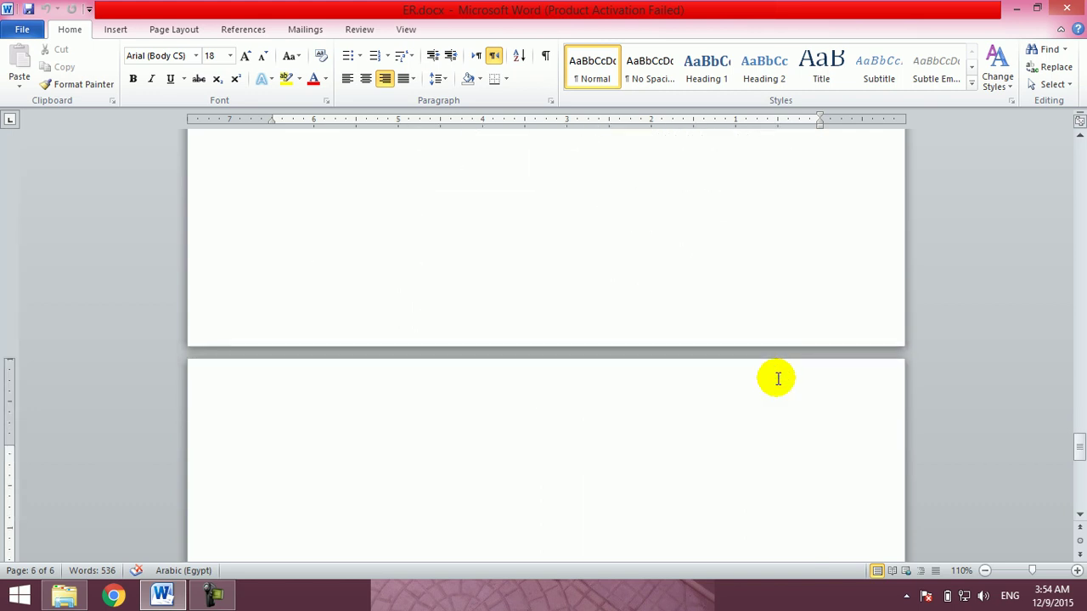
Type the English heading word 'Rlations' on page 6.
type("ث")
key("ctrl+z")
key("alt+shift")
type("Rlation")
key("ctrl+Return")
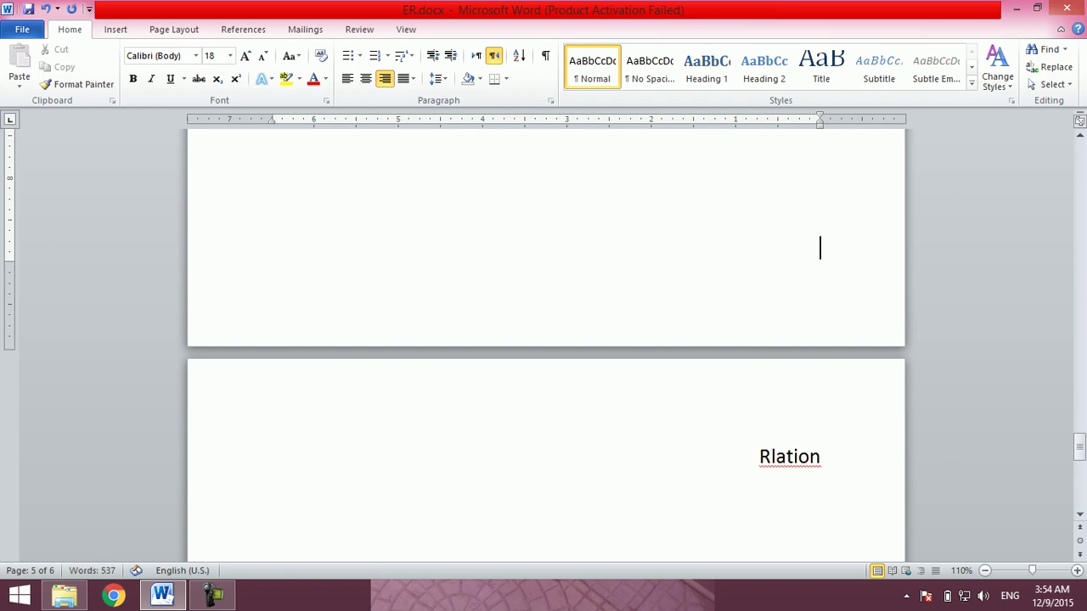
key("Return")
key("BackSpace")
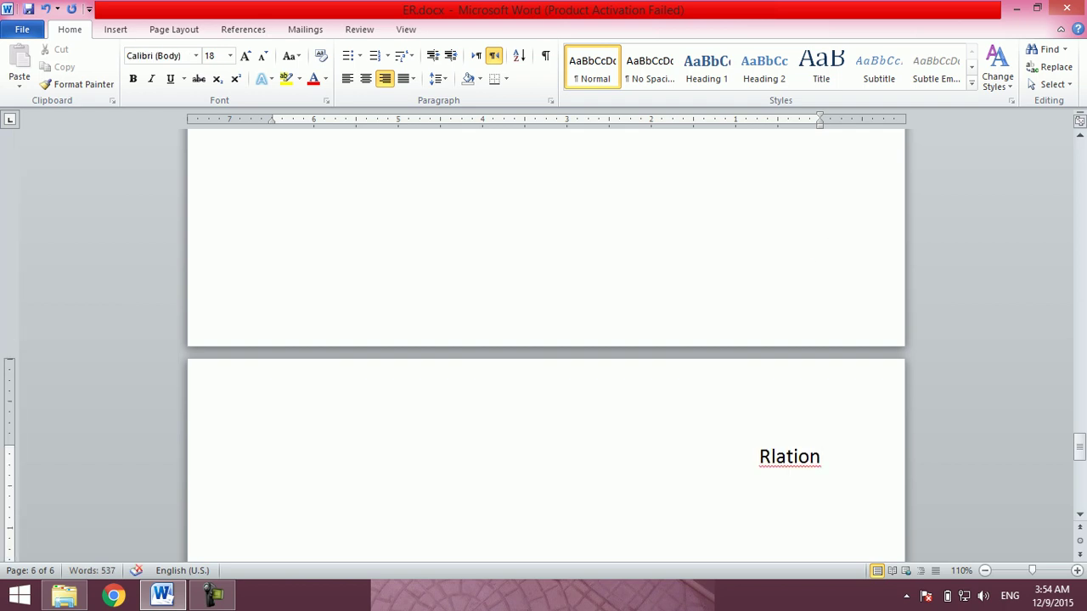
type("s")
Add 'Mapping' on a second heading line below it.
key("Return")
type("Mapping")
key("Up")
key("Up")
key("Down")
key("Down")
key("Down")
key("Up")
key("Up")
key("Down")
key("Left")
key("Left")
key("Left")
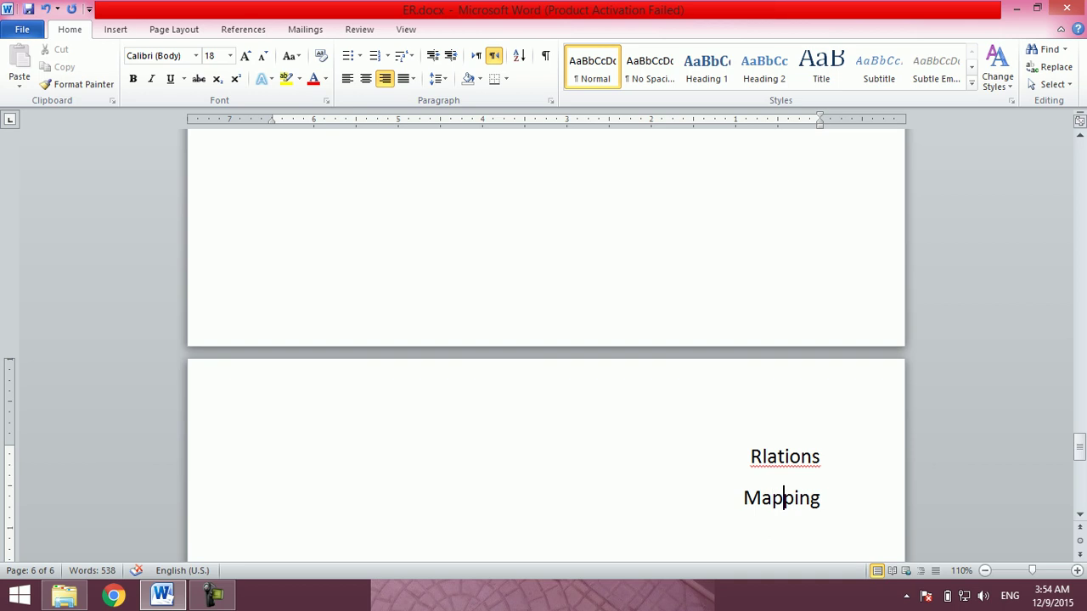
key("Right")
key("Right")
key("Right")
key("Down")
key("Left")
key("Left")
key("Left")
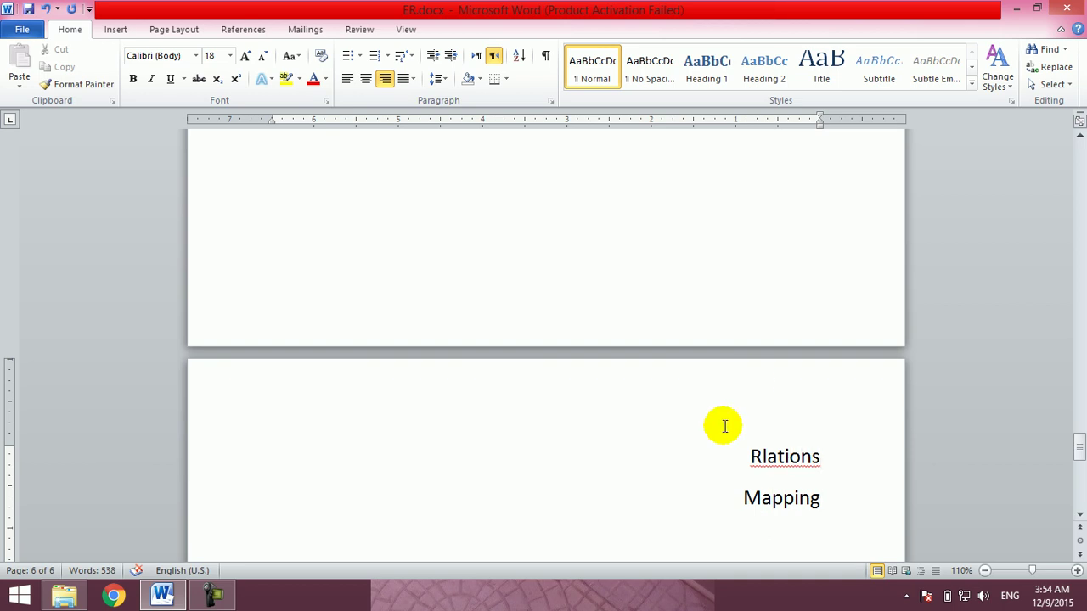
Correct 'Rlations' to 'Relations' and make both heading lines centered, two sizes larger and bold.
right_click(769, 456)
left_click(796, 159)
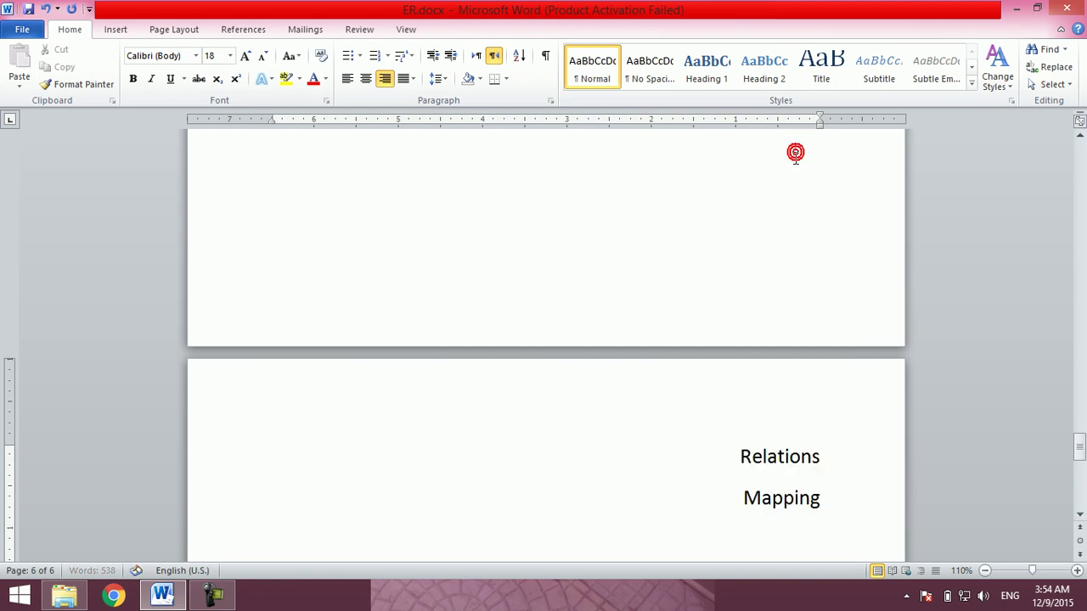
left_click_drag(738, 455, 828, 505)
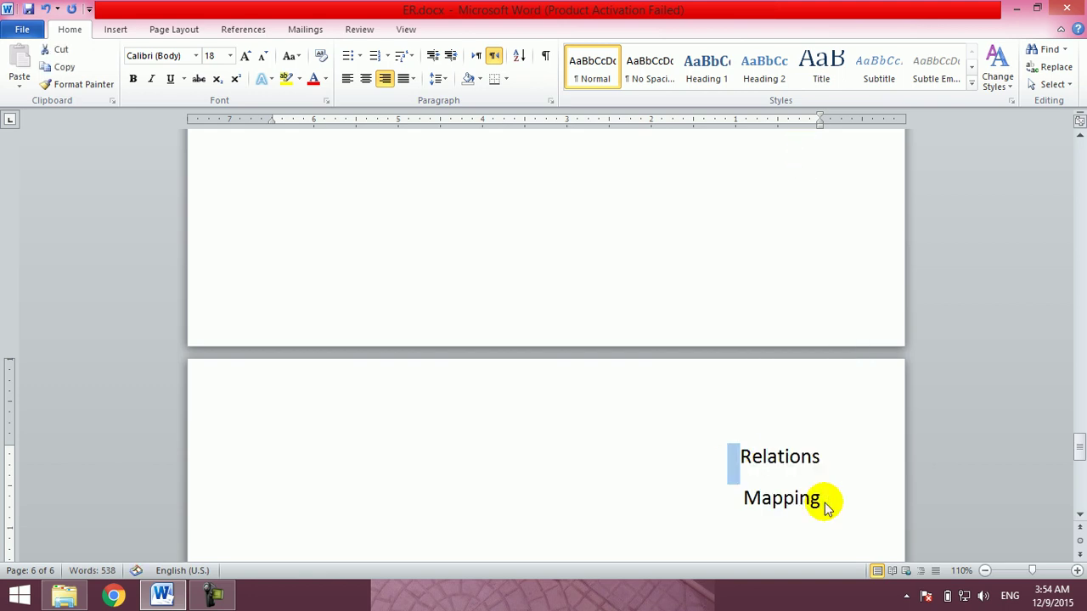
triple_click(786, 452)
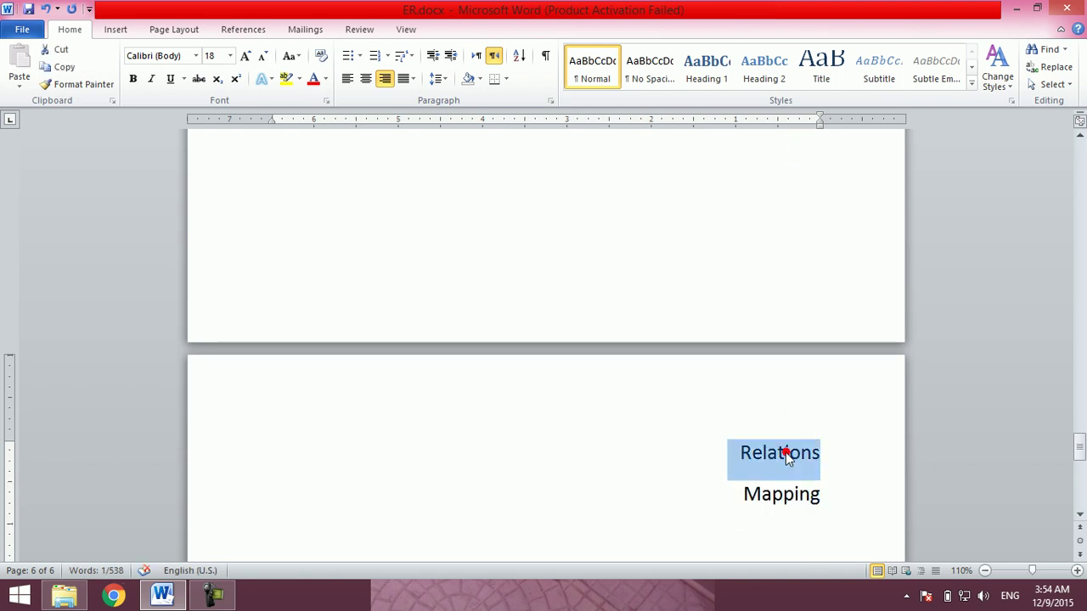
left_click(365, 78)
left_click(245, 56)
left_click(246, 56)
left_click(245, 56)
left_click(245, 56)
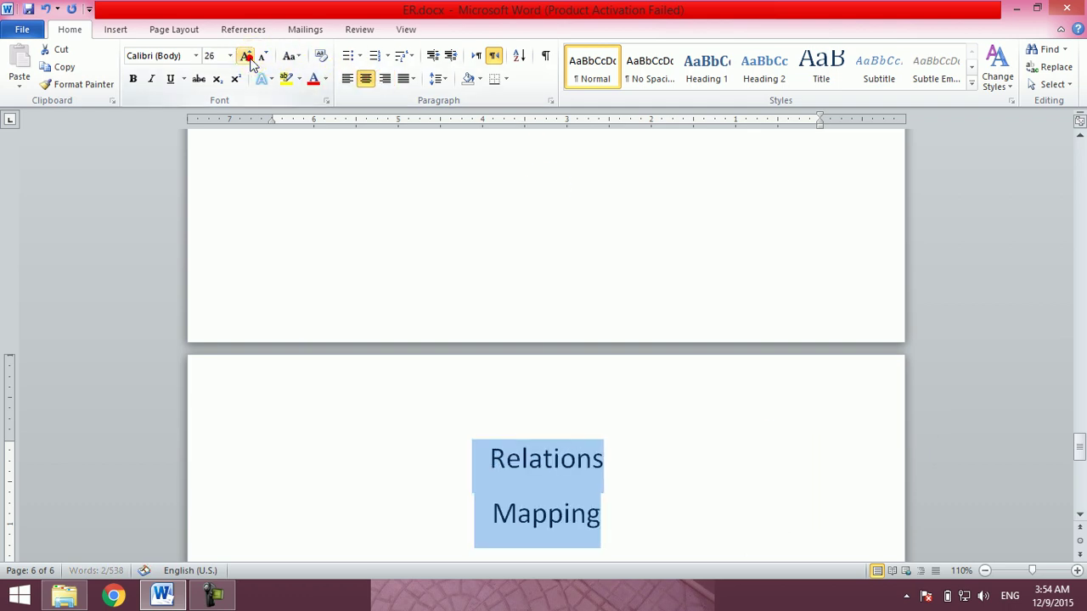
key("ctrl+b")
Add Arabic numbered note 1, 'يت عمل جدو لكل كيان', below the heading.
key("Down")
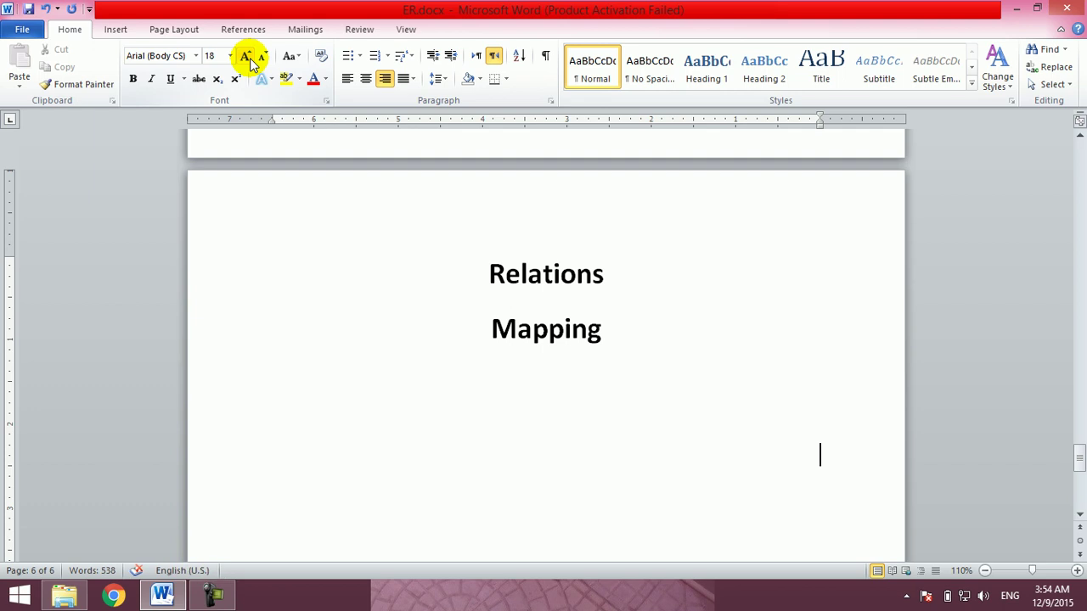
key("alt+shift")
key("Down")
key("Down")
key("Down")
key("Up")
key("Up")
key("Up")
key("Up")
key("Down")
type("1")
key("BackSpace")
key("alt+shift")
key("alt+shift")
type("1")
type(" يت")
type(" عمل جدو")
type(" لكل كيان")
key("Return")
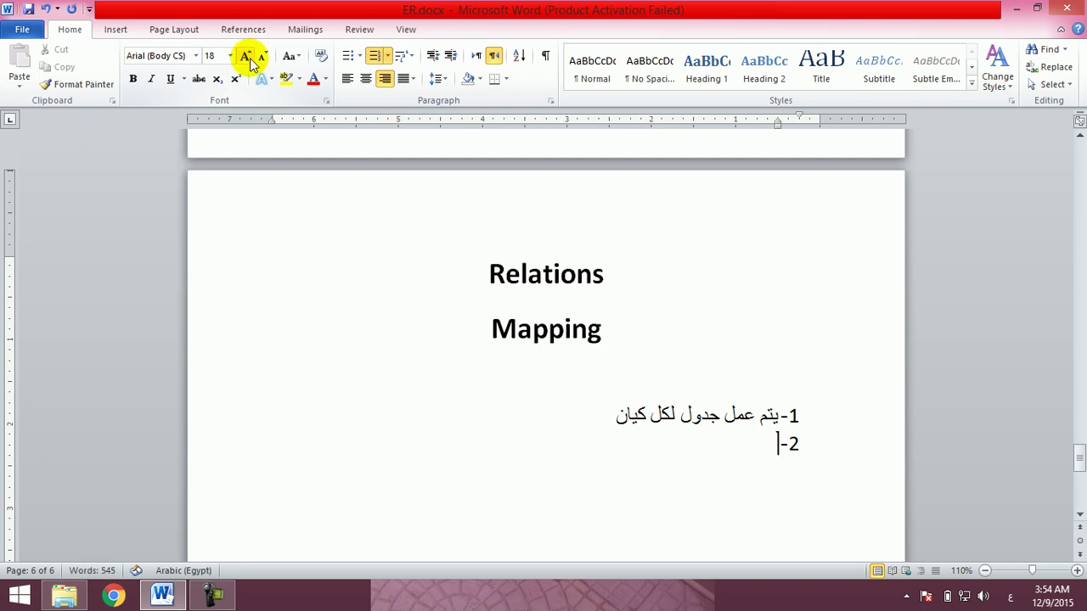
key("BackSpace")
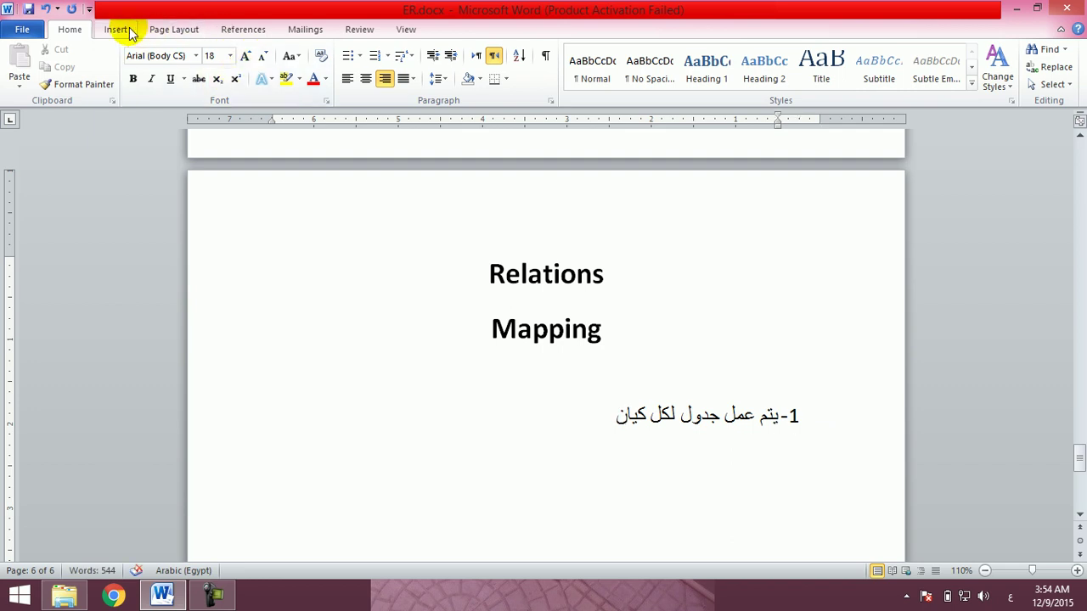
Draw a wide rectangle under note 1 with the white, black-outlined shape style.
left_click(120, 29)
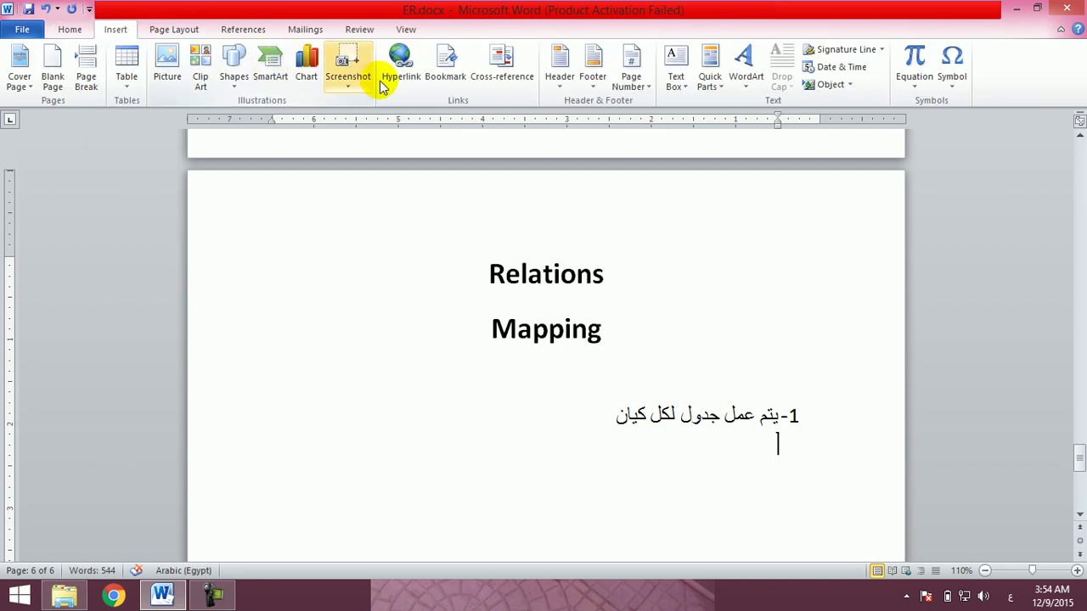
left_click(234, 78)
left_click(278, 117)
left_click_drag(244, 441, 812, 493)
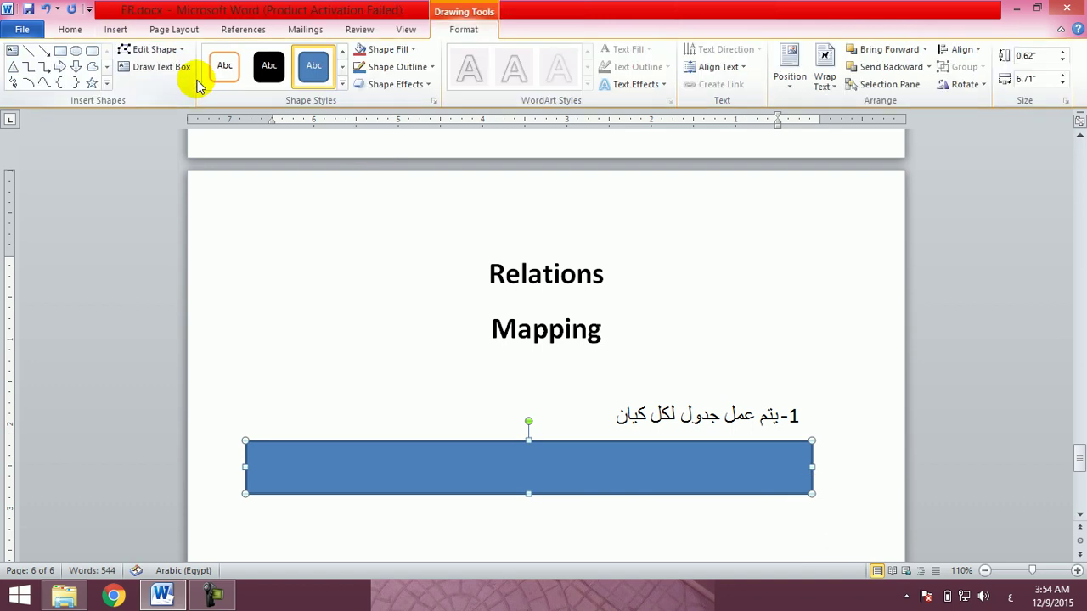
left_click(342, 84)
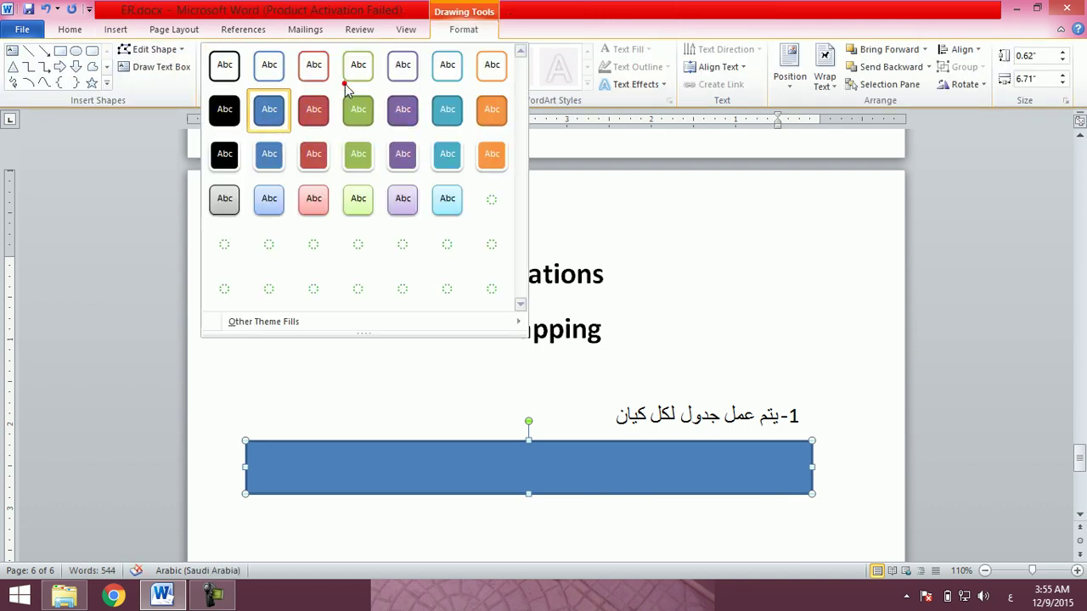
left_click(225, 70)
left_click(433, 456)
left_click(671, 414)
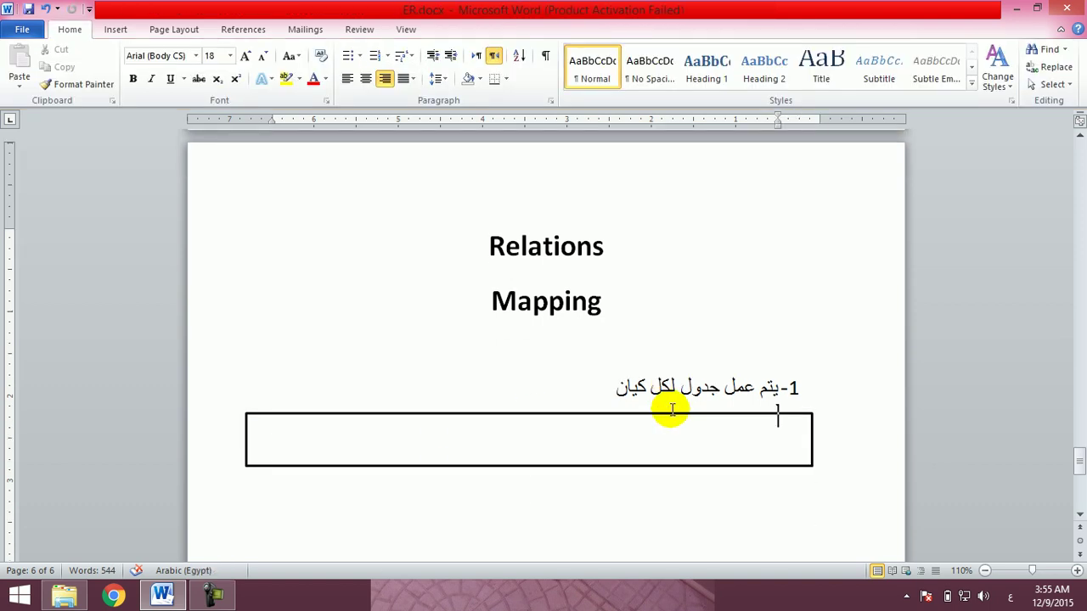
Extend note 1 to say all fields go inside the table, starting with the primary key.
key("Up")
key("End")
type("و يتم وضع كل الحقول داخل الجدول و يبدا ي")
key("BackSpace")
type("بالمفتاح")
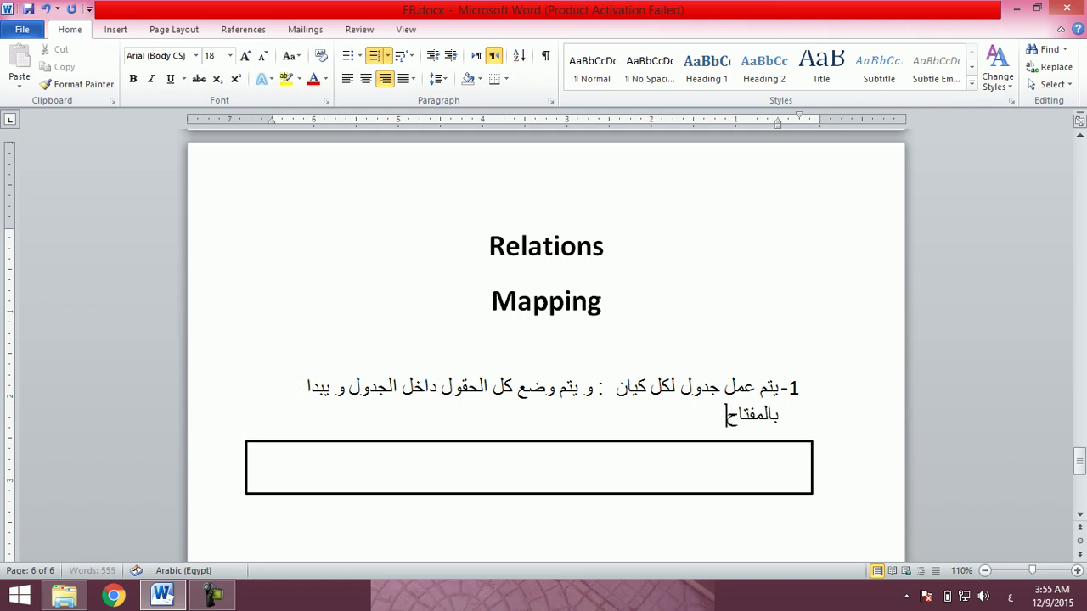
type(" الرئيسي")
key("BackSpace")
type("ى")
Reword it to start with the non-repeating field and add 'كل جدول له مفتاح رئيسى'.
mouse_move(676, 414)
left_mouse_down()
mouse_move(776, 413)
mouse_move(730, 413)
left_mouse_up()
key("BackSpace")
type("لحقل الذى الرئي")
key("BackSpace")
type("ى لا يتكرر")
key("ctrl+shift+Left")
key("Delete")
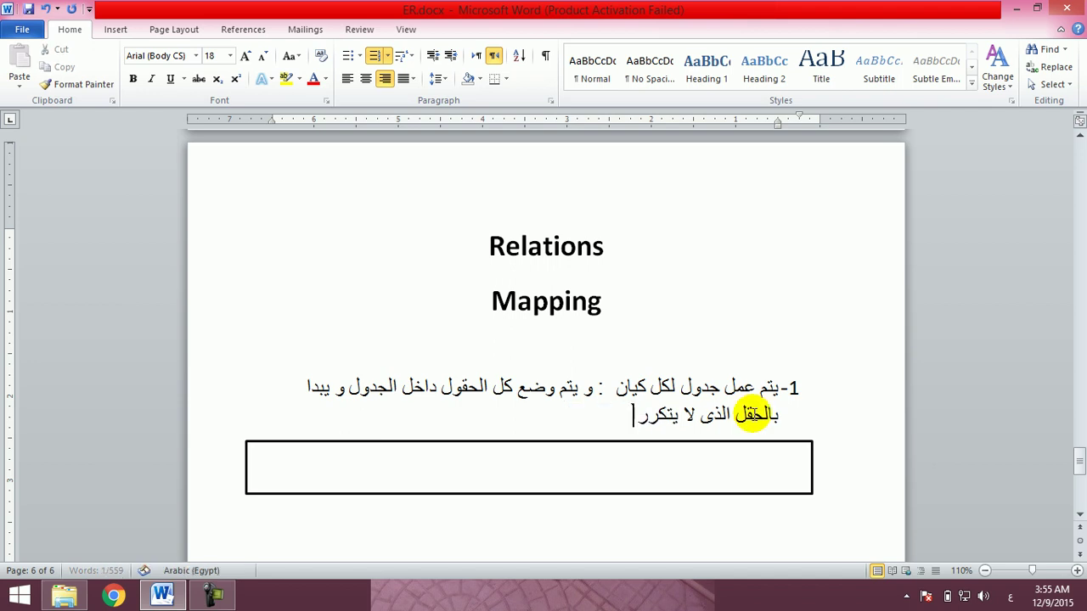
type("-- كل جدول له مفتاح رئيسى")
key("alt+shift")
key("Down")
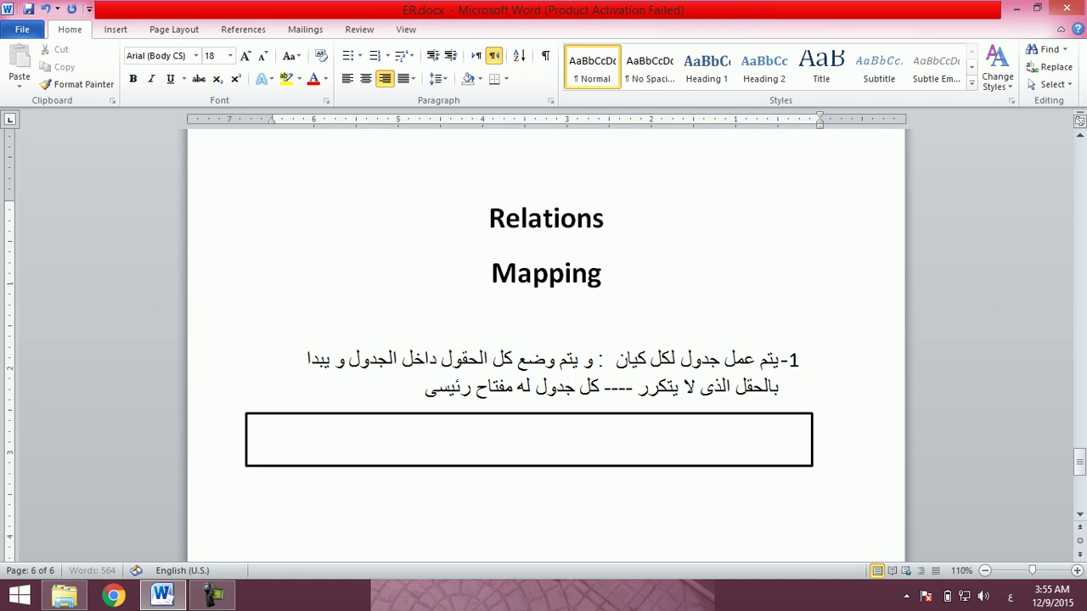
Draw a solid black vertical divider line inside the rectangle.
left_click(113, 34)
left_click(236, 77)
left_click(236, 83)
left_click(236, 88)
left_click(240, 116)
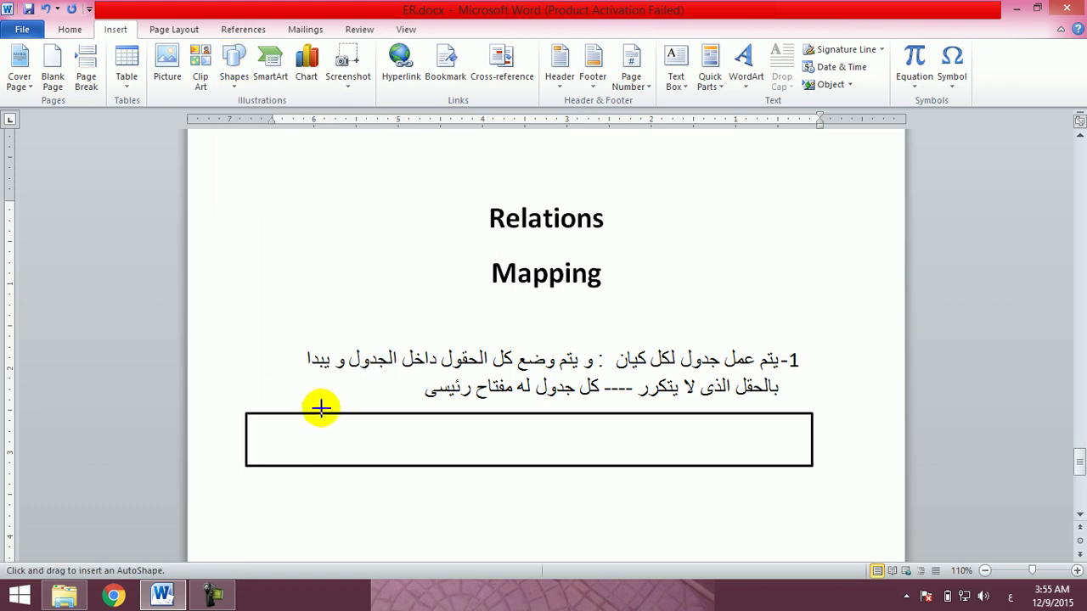
left_click_drag(321, 415, 320, 467)
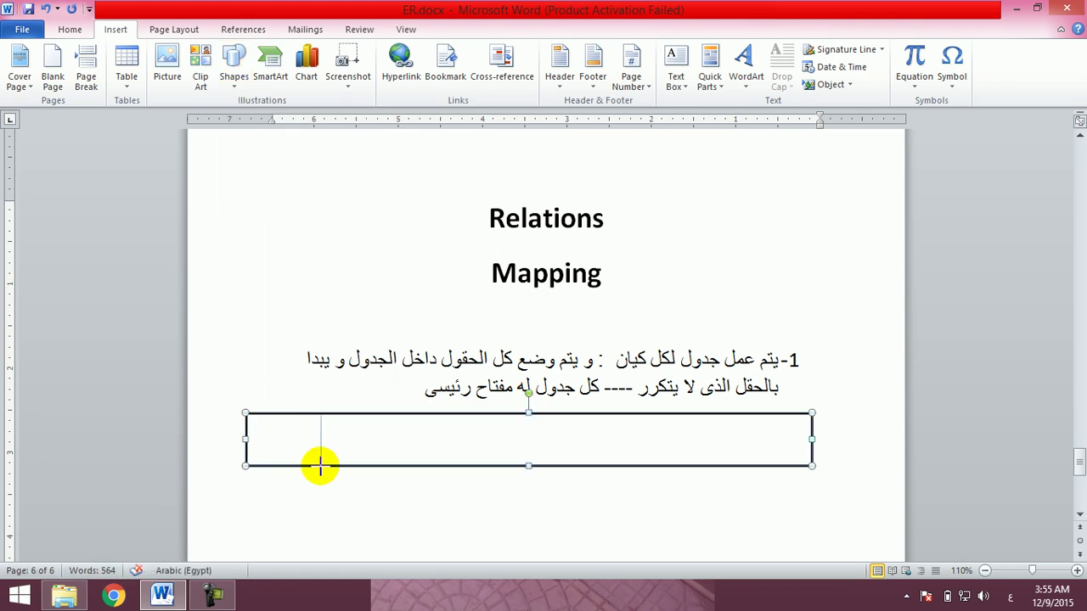
left_click(231, 80)
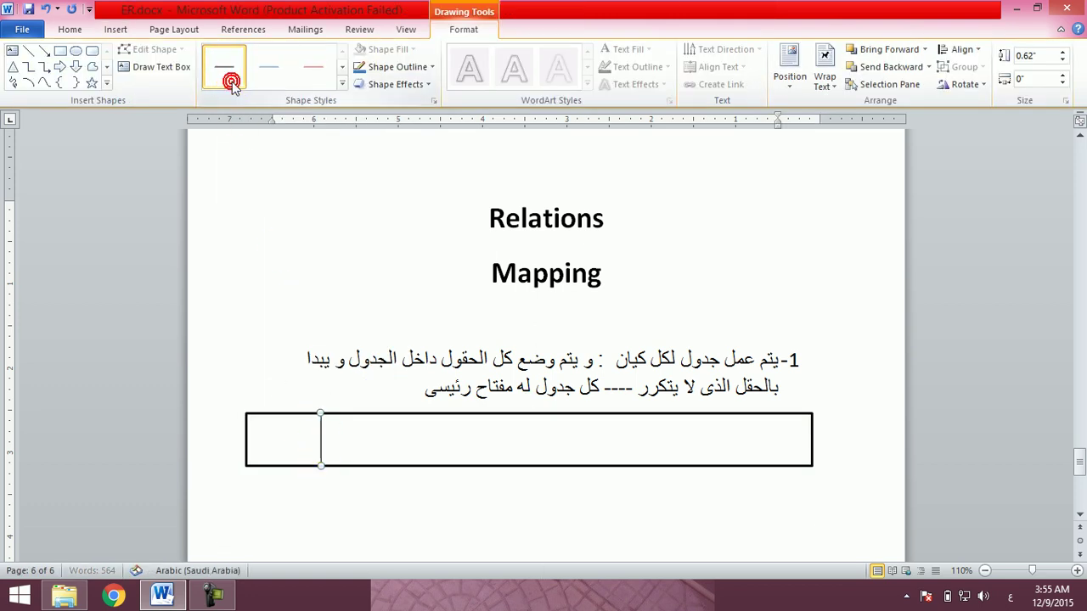
Copy the divider rightward across the rectangle to form five cells.
left_click(320, 449)
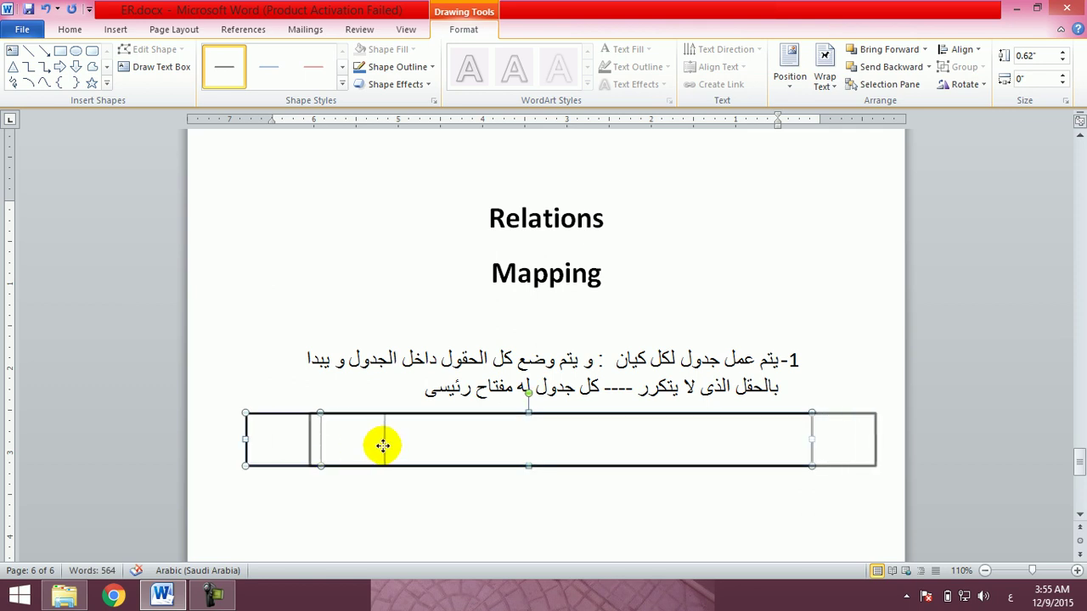
left_click(325, 445)
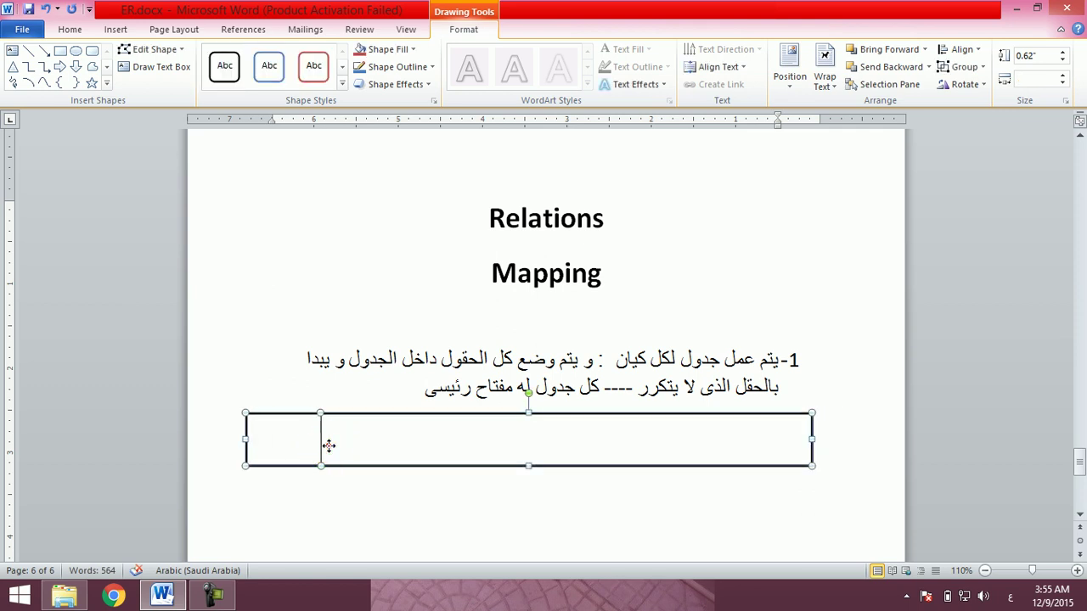
left_click(352, 382)
left_click(321, 441)
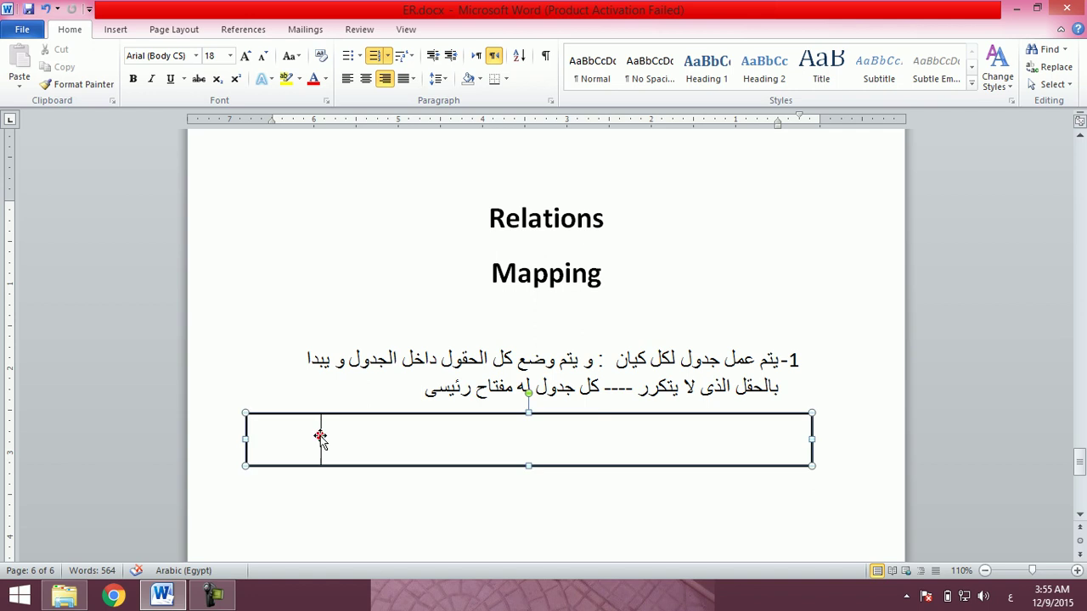
left_click(321, 441)
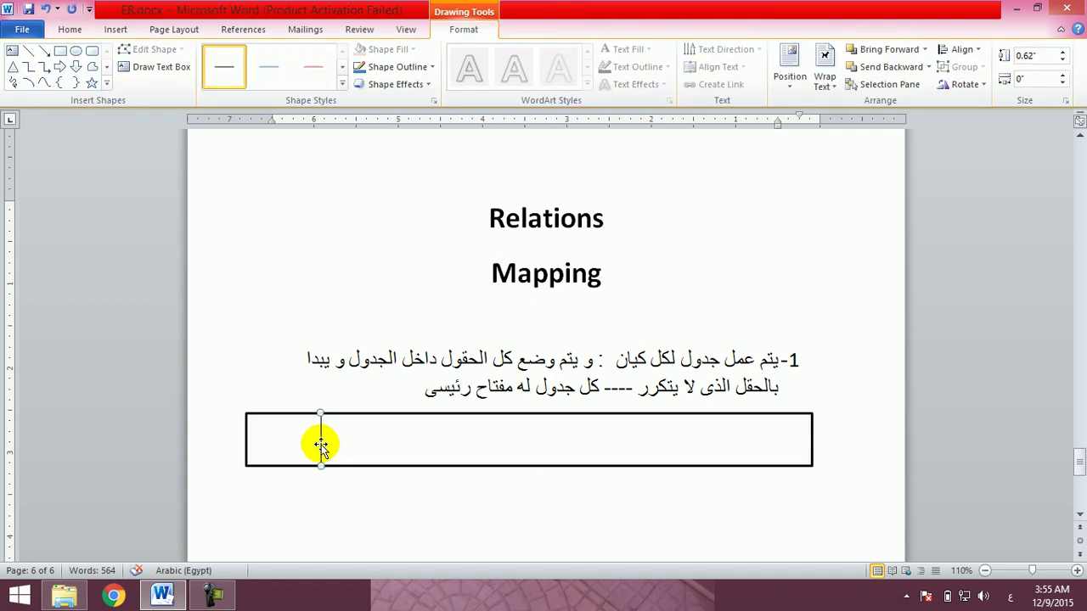
left_click_drag(321, 444, 608, 440)
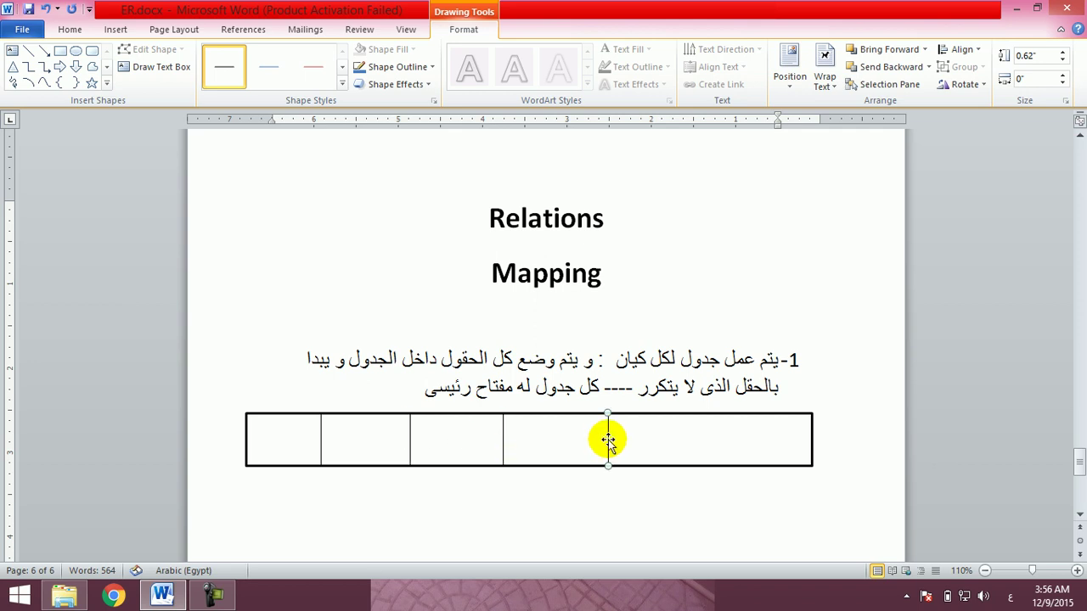
left_click(726, 494)
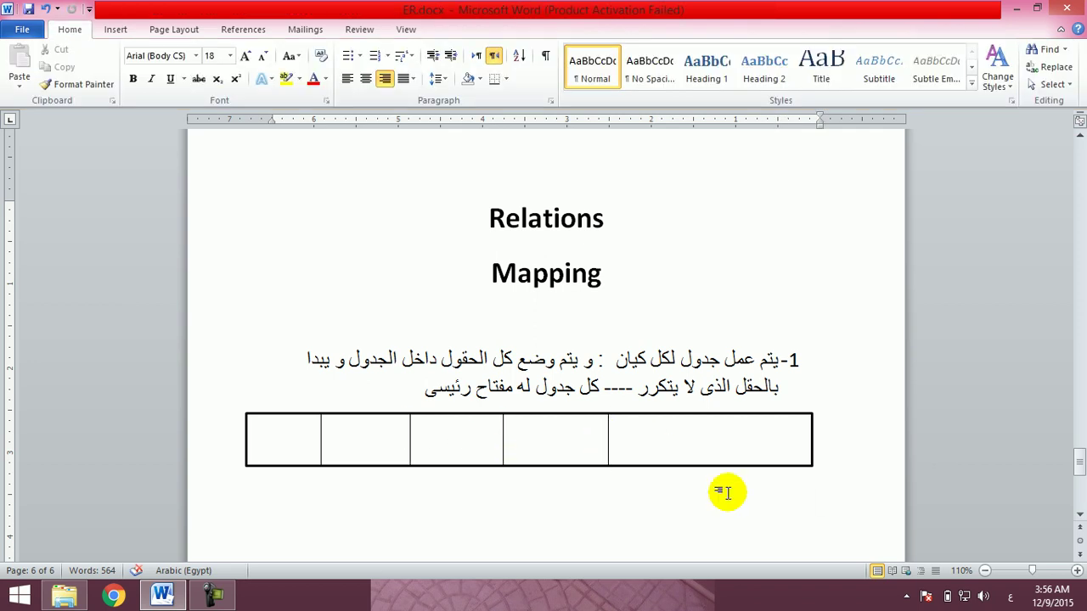
Add a bulleted Arabic note below the table: a weak entity's table has a two-part primary key.
type("* ")
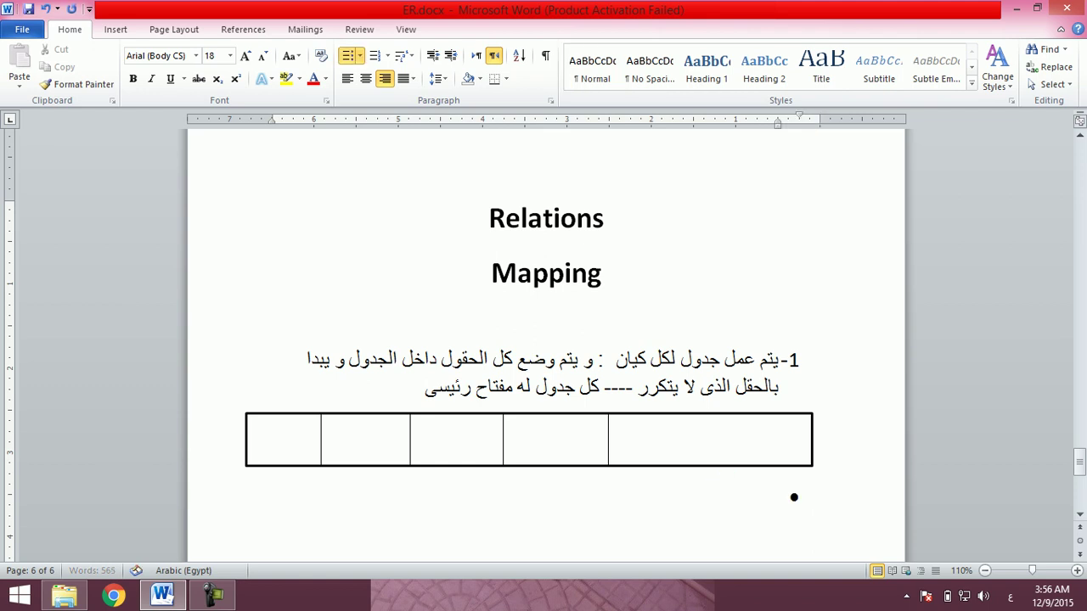
type("الكيان ")
type("اللى من نوع ضعيف ")
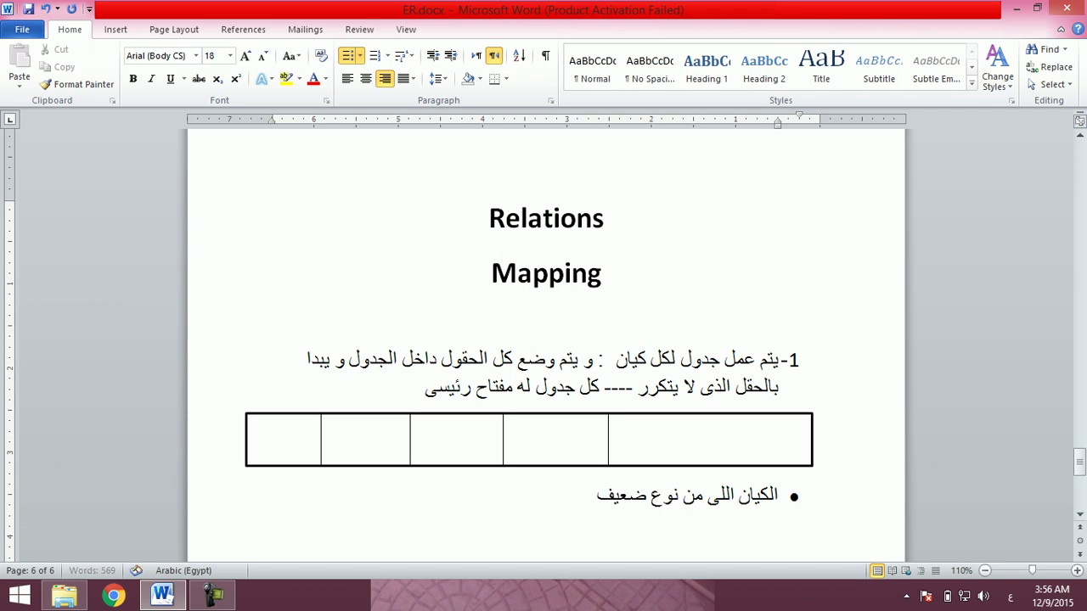
type("له جدول : المفتاح الرئيسى الخاص به مكون من")
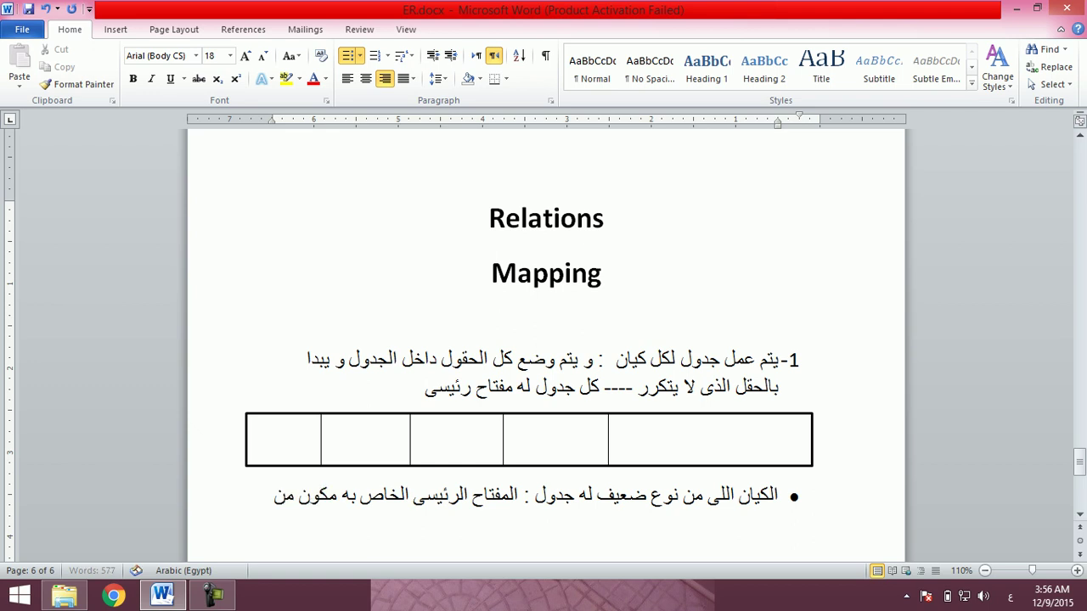
type("جز")
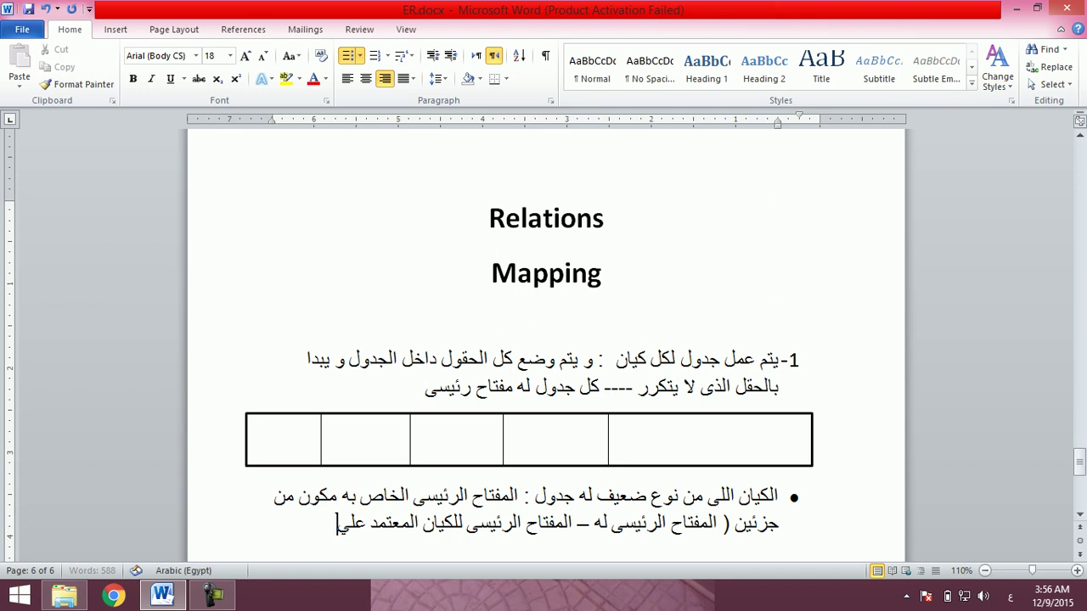
type(")")
scroll(820, 486, "down", 5)
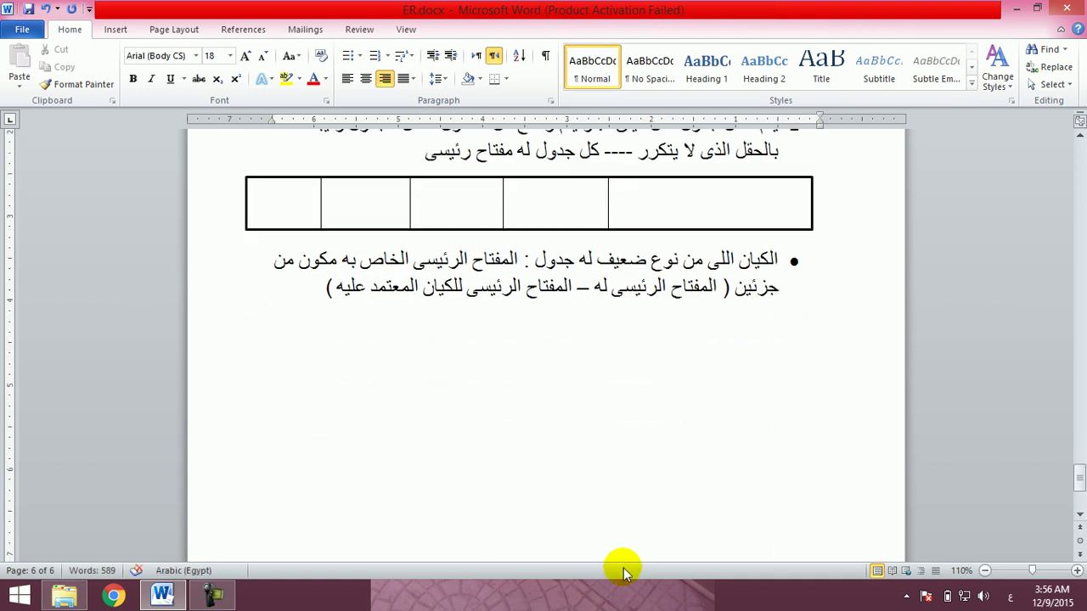
mouse_move(212, 596)
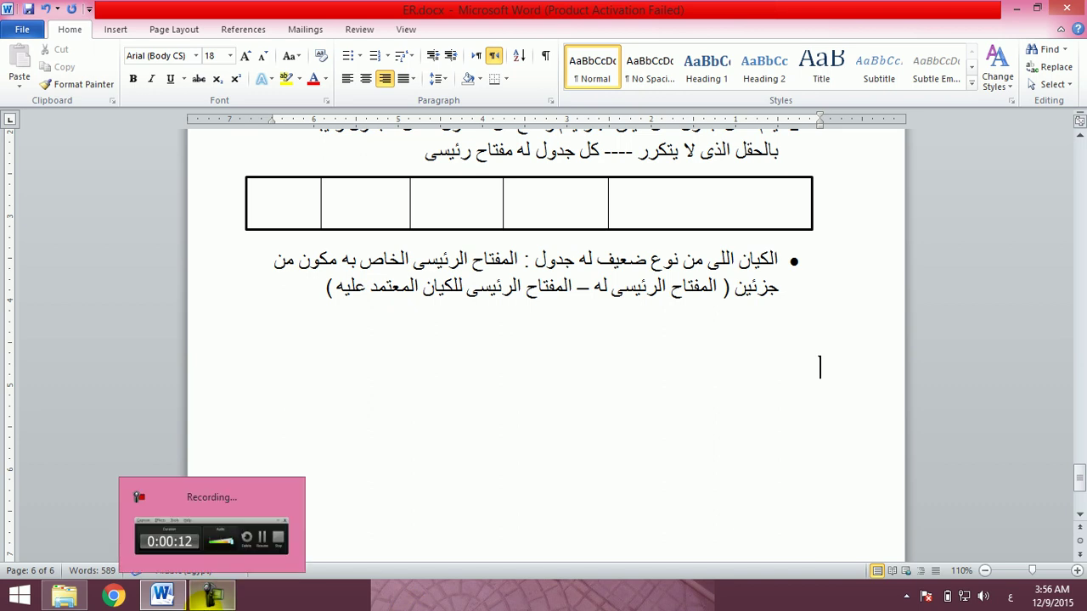
Launch Paint from the Start search to get a blank canvas.
key("super")
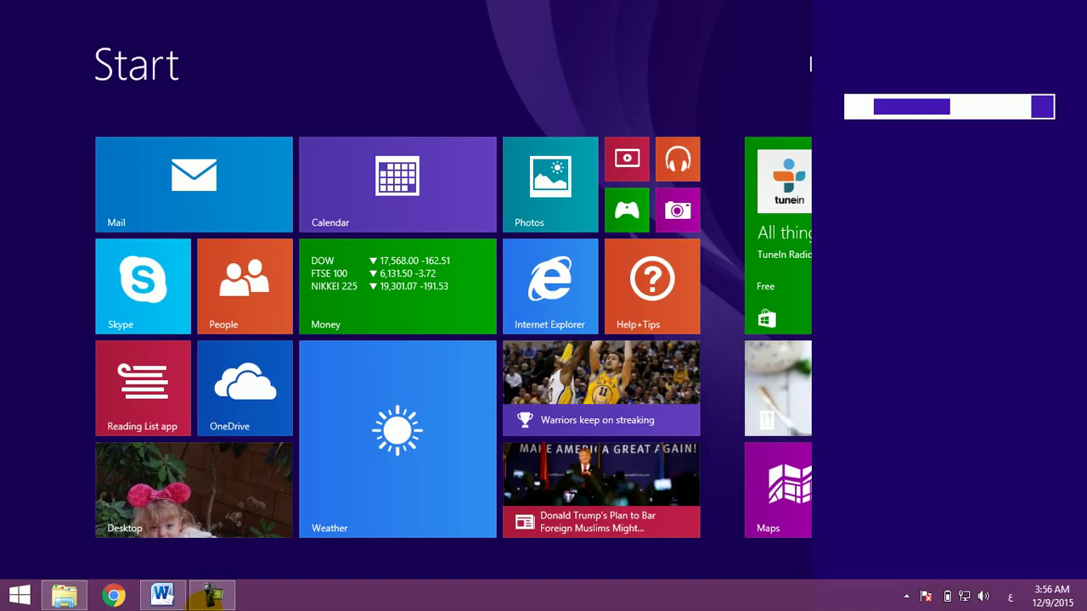
type("حشةpai")
key("Return")
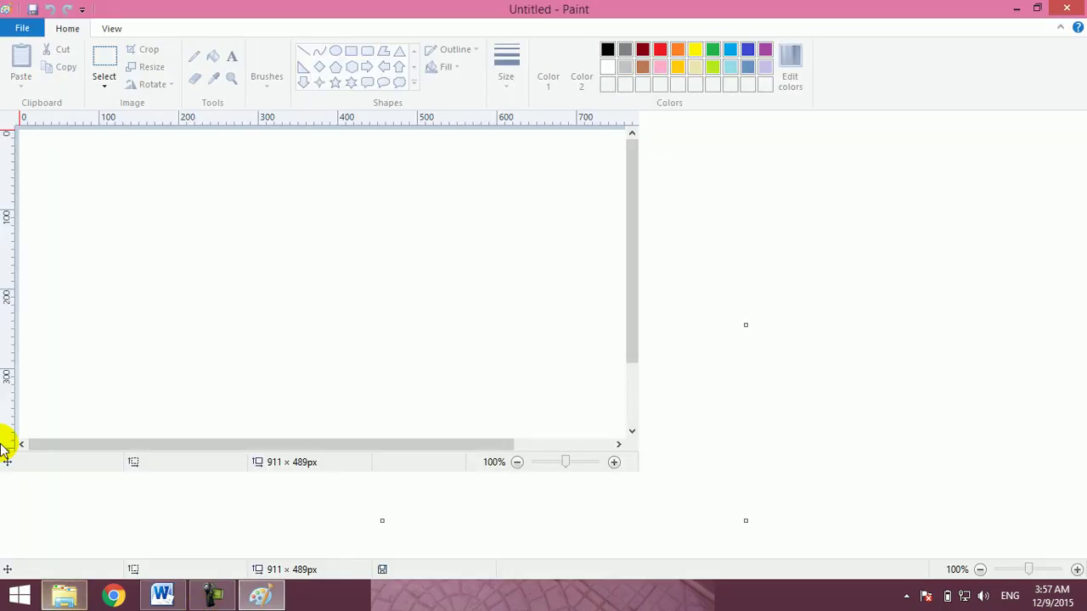
Draw two rectangles on the canvas, redrawing them after an undo, one left and one right.
left_click(349, 52)
left_click_drag(105, 255, 291, 330)
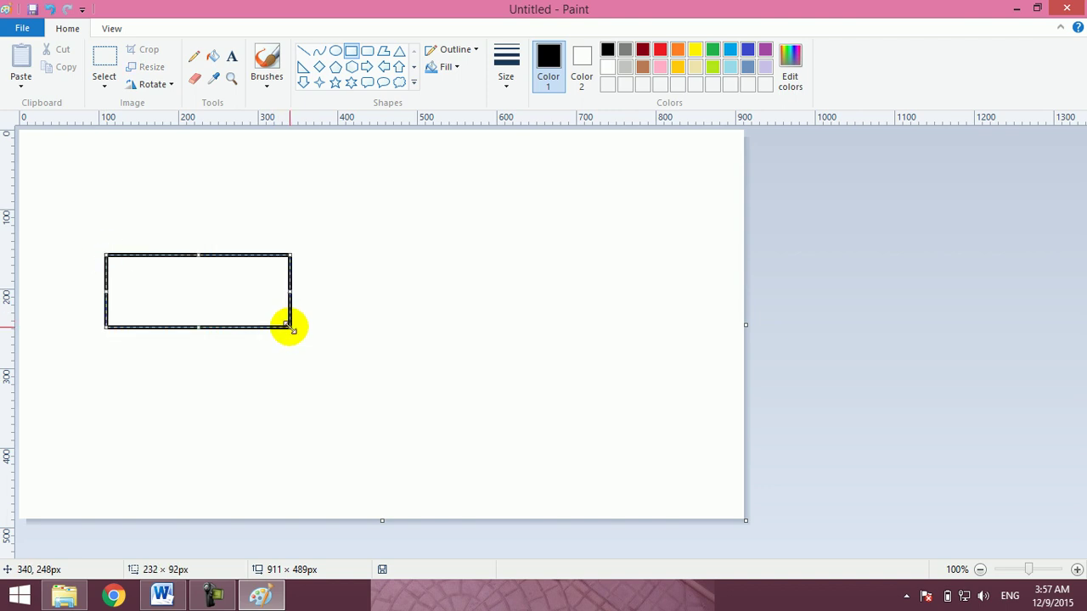
mouse_move(471, 257)
left_mouse_down()
mouse_move(720, 337)
mouse_move(621, 334)
left_mouse_up()
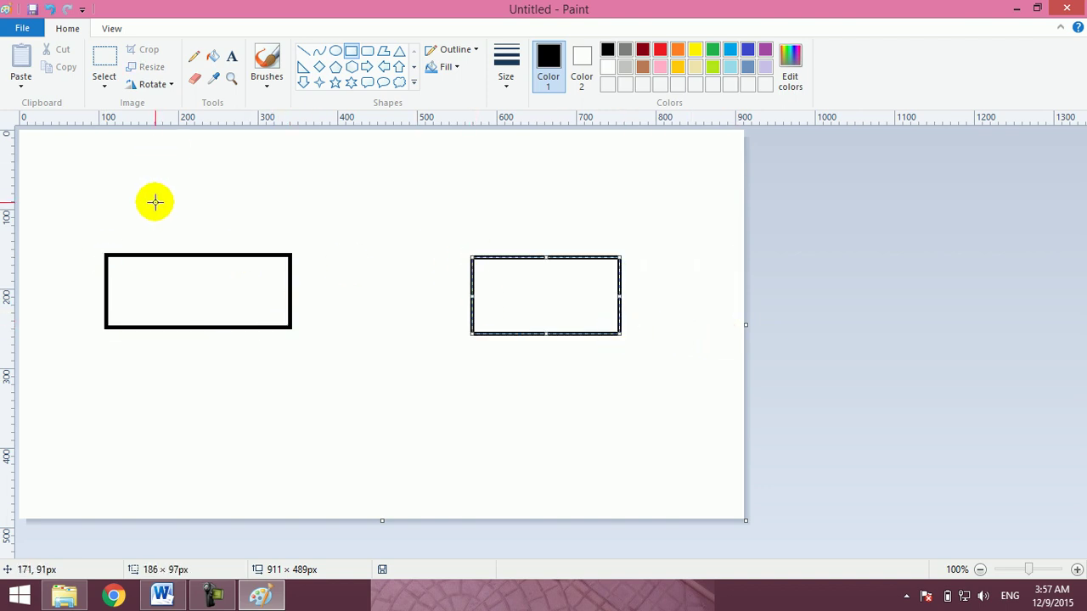
key("ctrl+z")
key("ctrl+z")
mouse_move(87, 256)
left_mouse_down()
mouse_move(217, 311)
mouse_move(229, 336)
left_mouse_up()
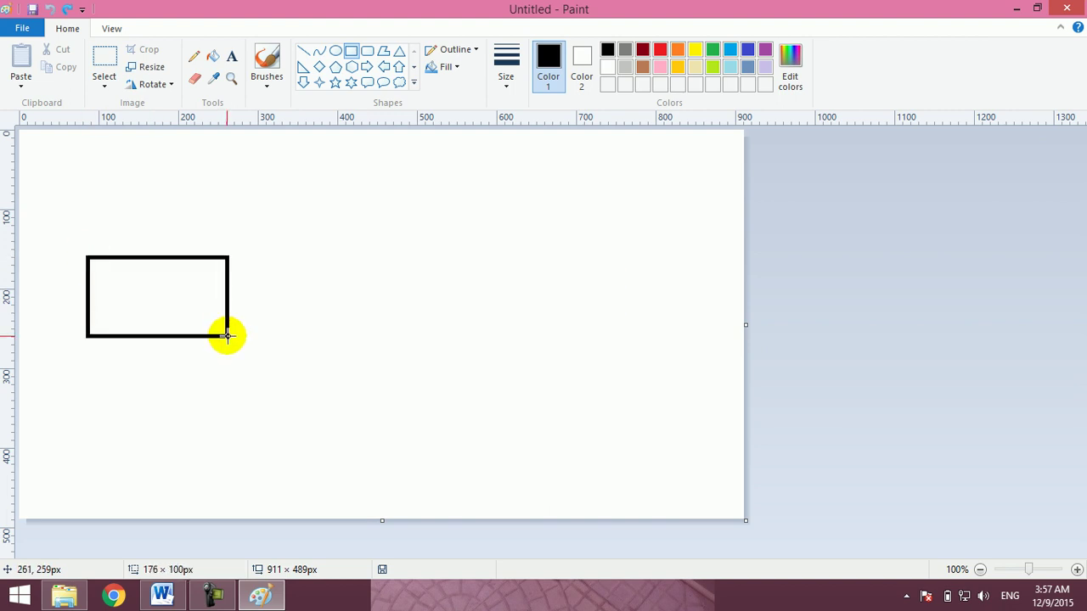
mouse_move(478, 259)
left_mouse_down()
mouse_move(648, 324)
mouse_move(645, 343)
left_mouse_up()
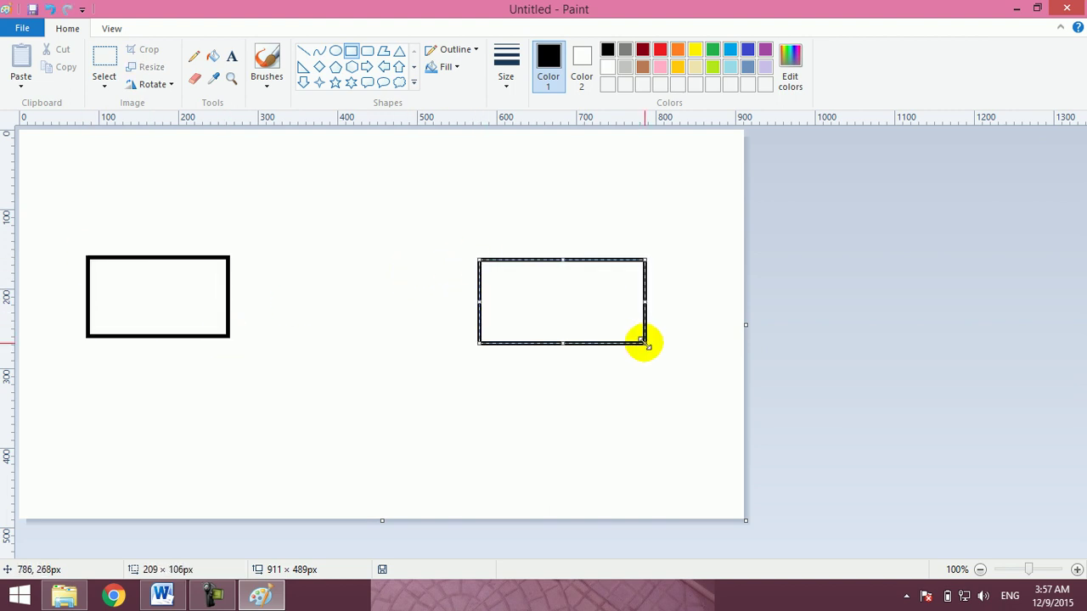
Label the left rectangle 'Computer Device' in bold Arial 20 and position it inside the box.
left_click(231, 56)
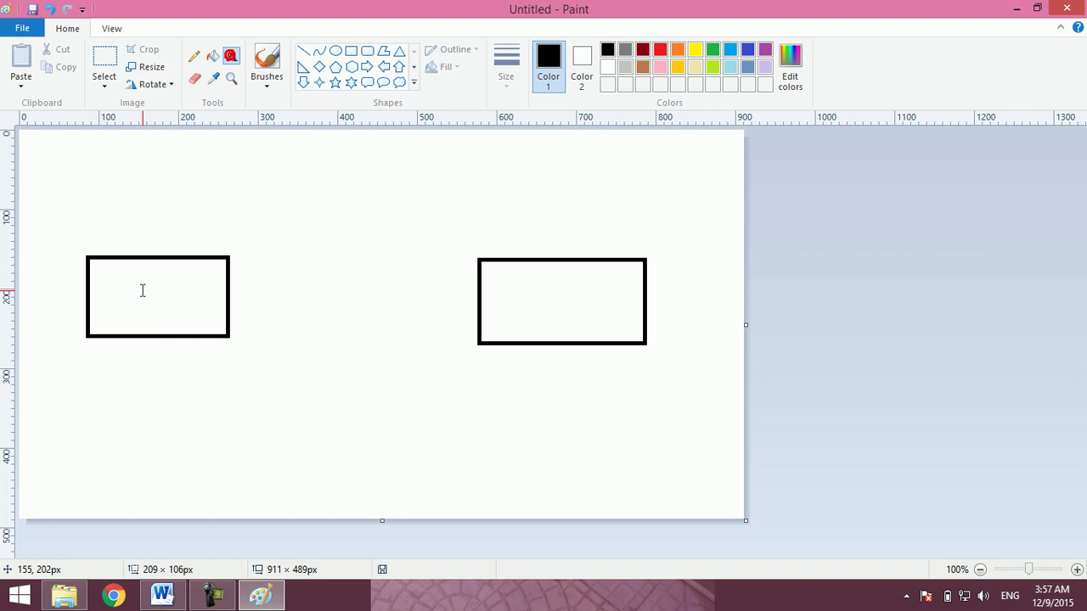
left_click(95, 293)
type("Computer Device")
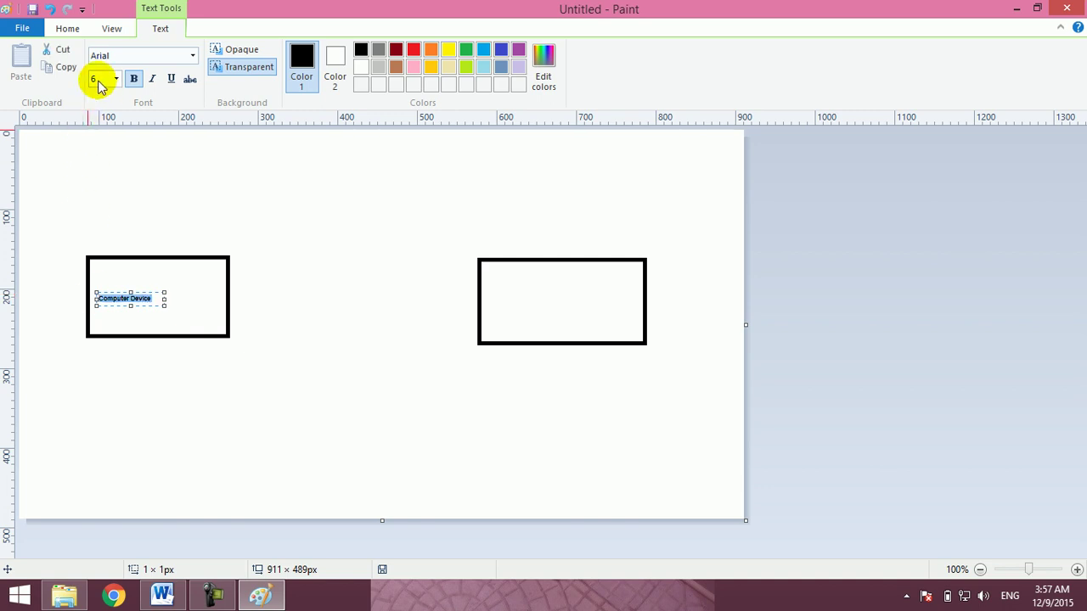
left_click(97, 79)
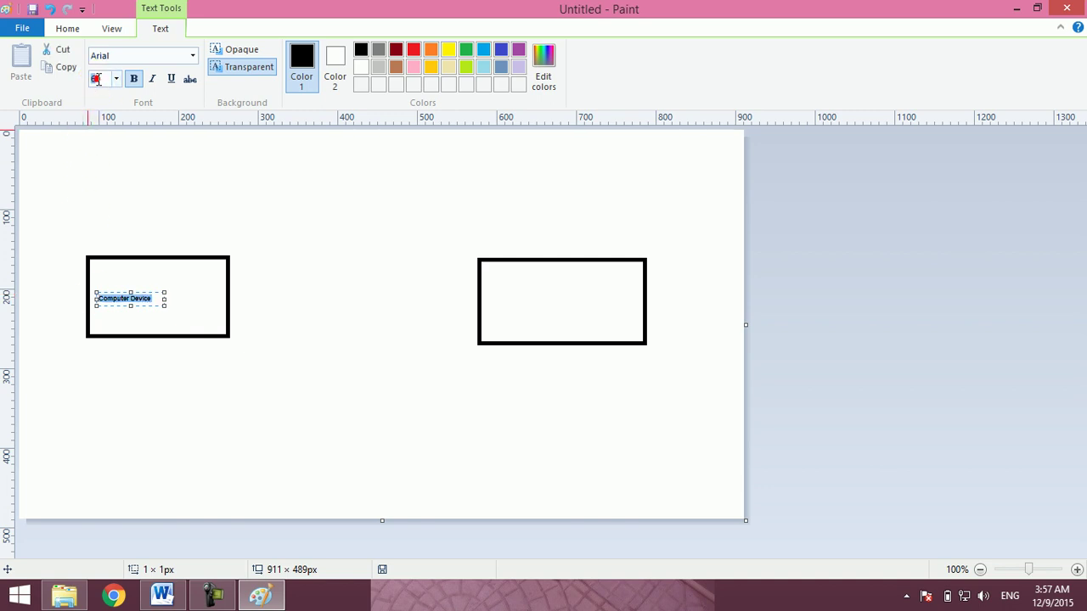
type("20")
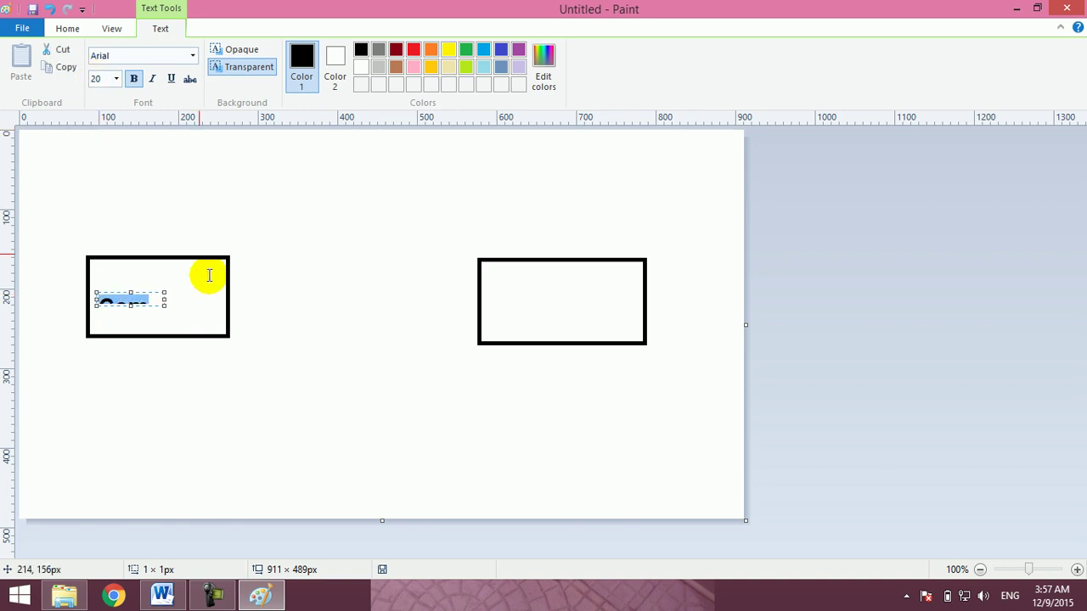
left_click_drag(161, 301, 251, 369)
left_click_drag(196, 293, 195, 265)
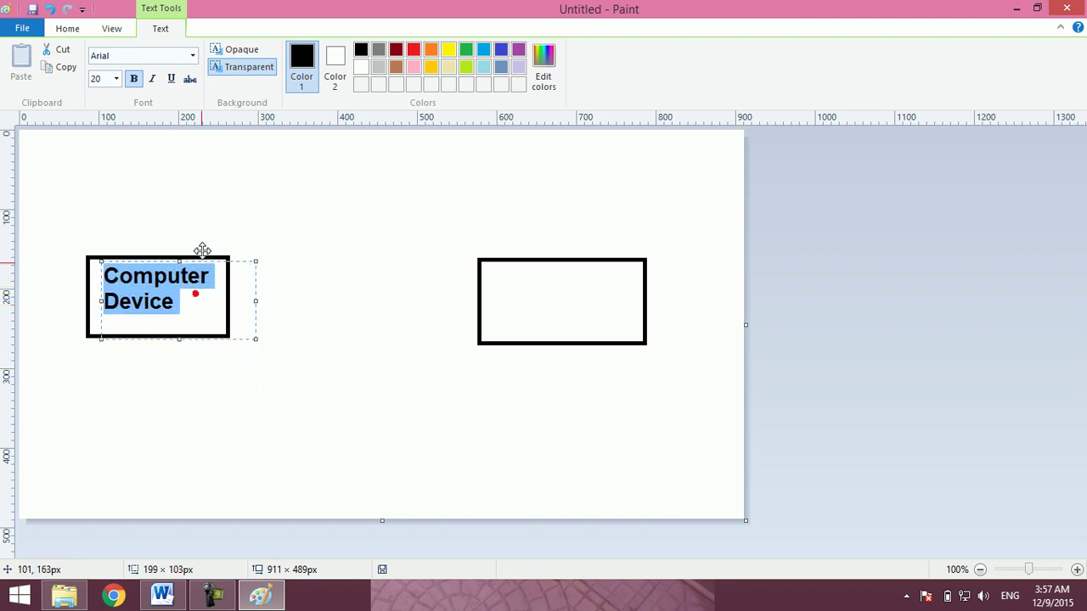
left_click(257, 238)
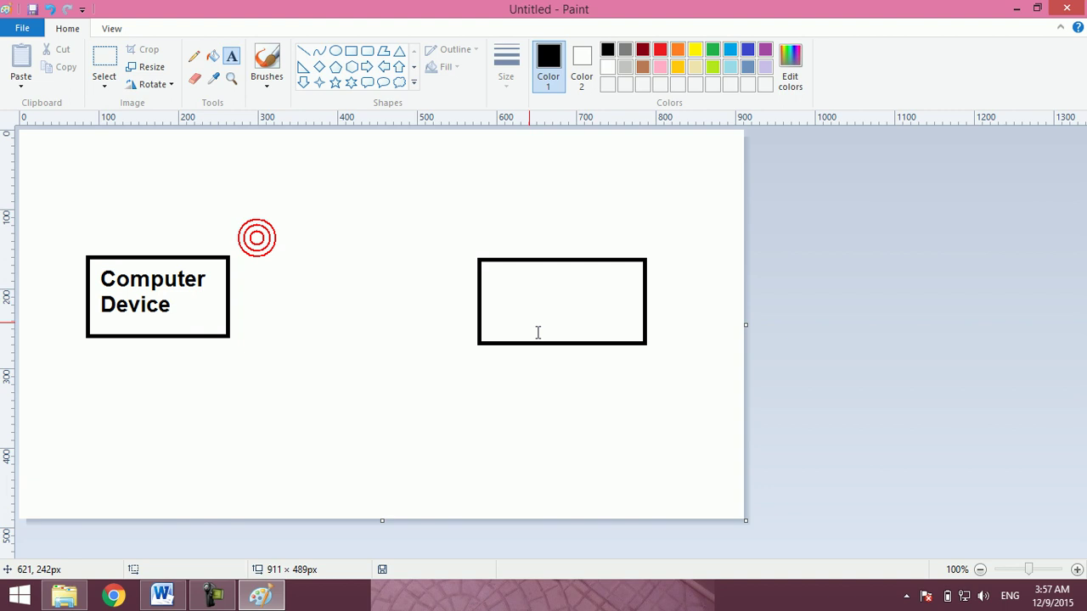
Label the right rectangle 'Lab' and centre it in the box.
left_click(490, 285)
type("Lab")
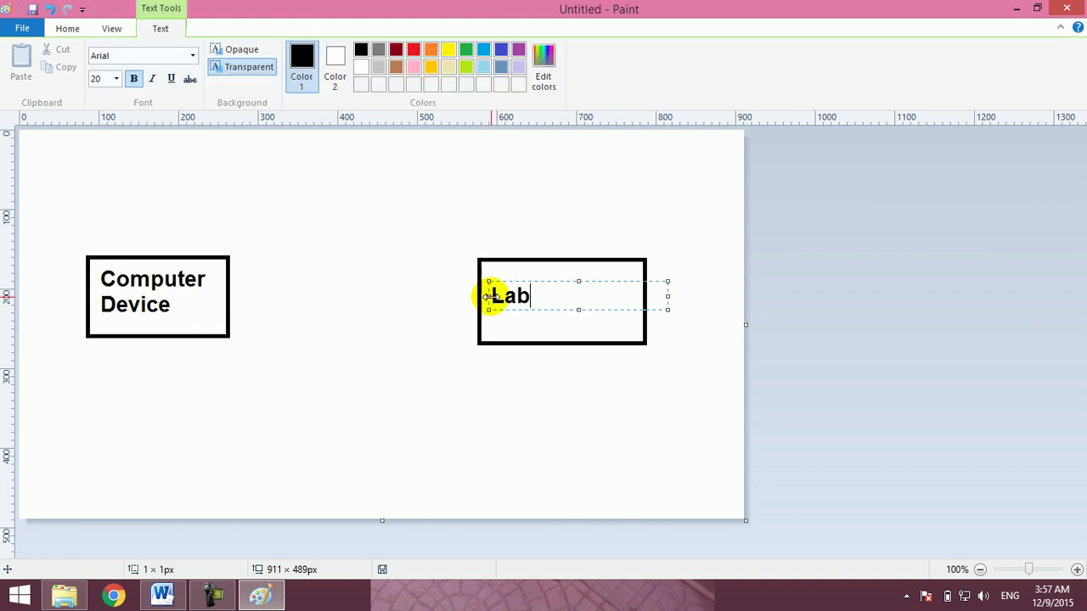
left_click_drag(527, 280, 577, 281)
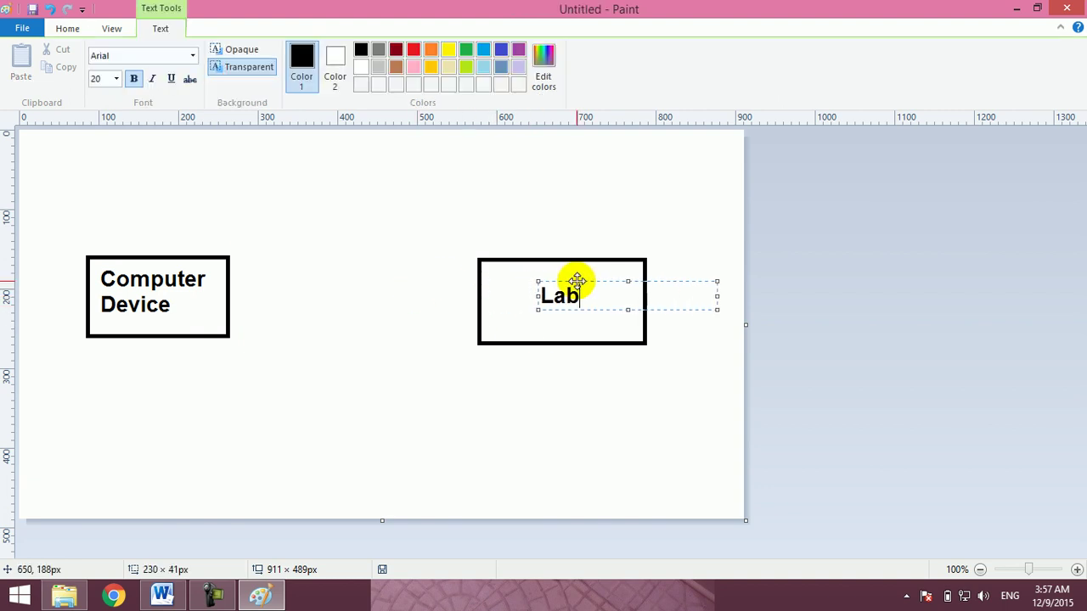
left_click(472, 220)
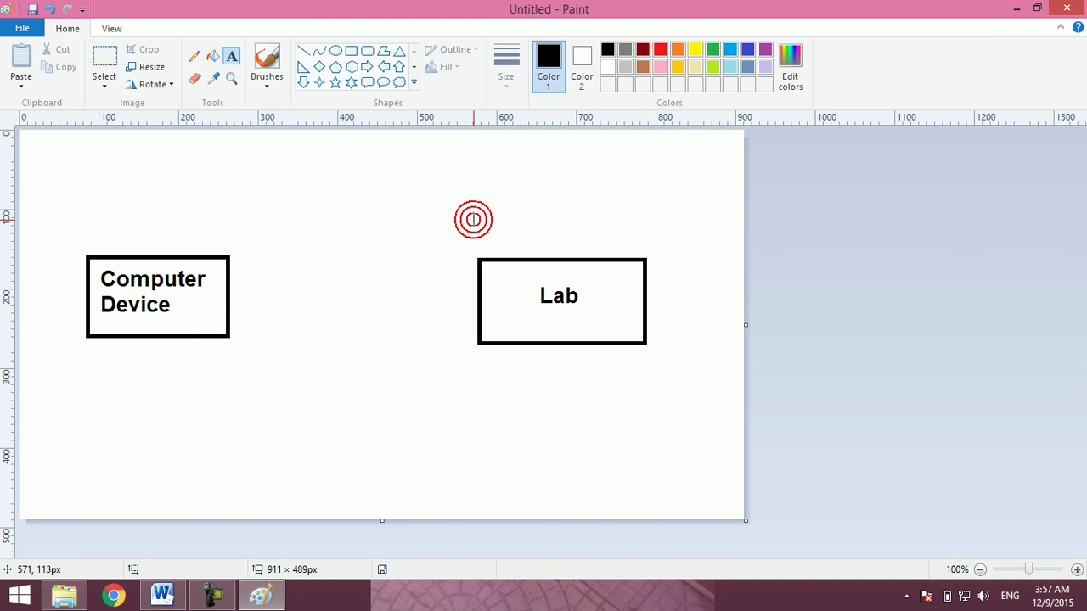
Draw four attribute ellipses around the Computer Device box.
left_click(335, 50)
left_click_drag(44, 175, 168, 217)
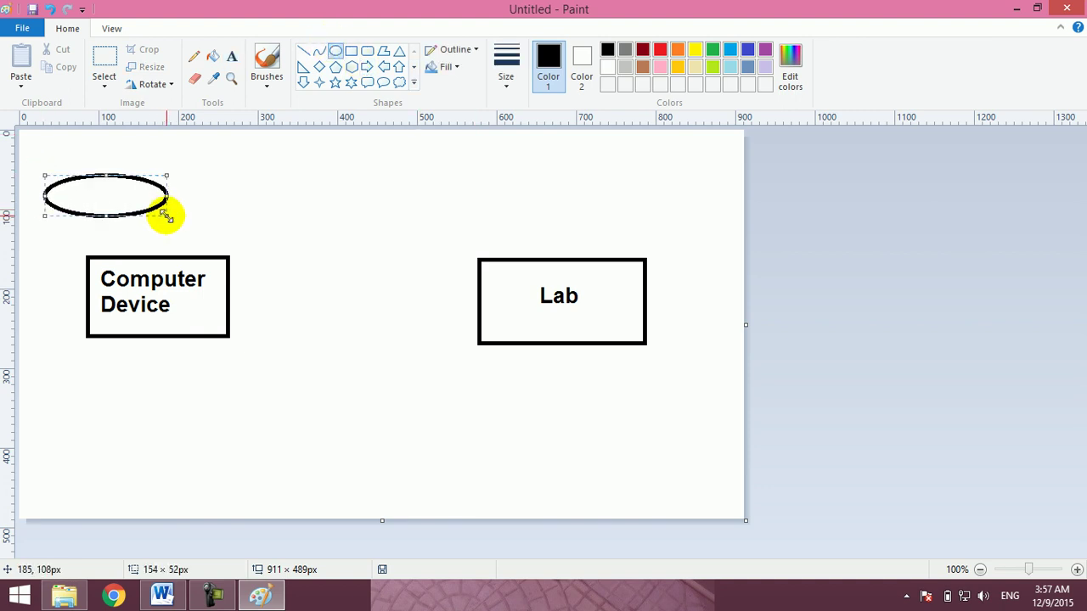
left_click_drag(213, 174, 334, 220)
left_click_drag(243, 380, 382, 432)
left_click_drag(57, 393, 193, 447)
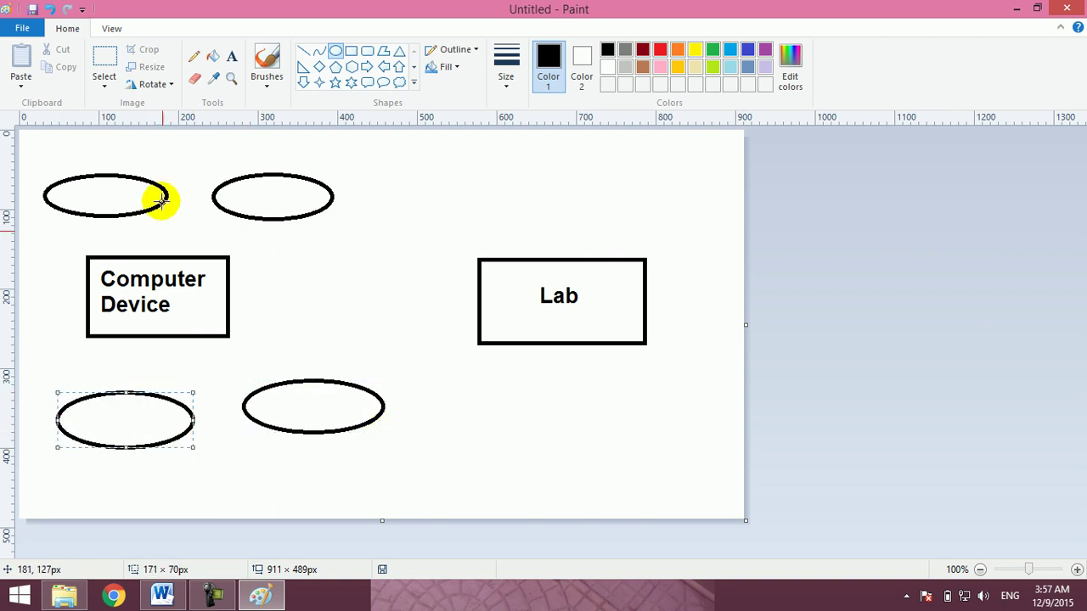
Label the upper-left ellipse 'Serial', underlined to mark it as the key.
left_click(230, 58)
left_click(77, 172)
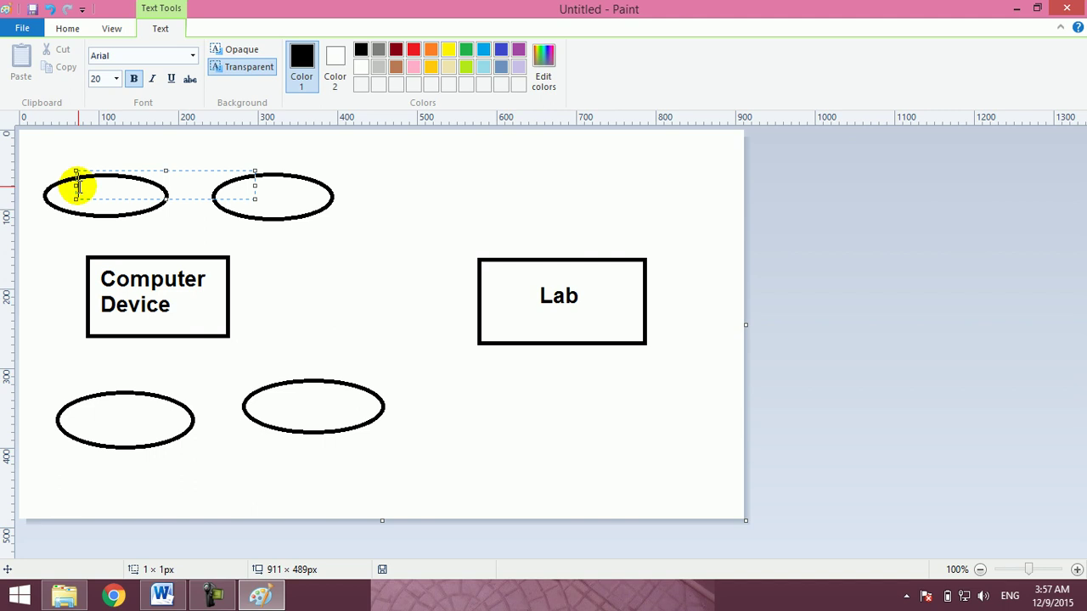
type("Serial")
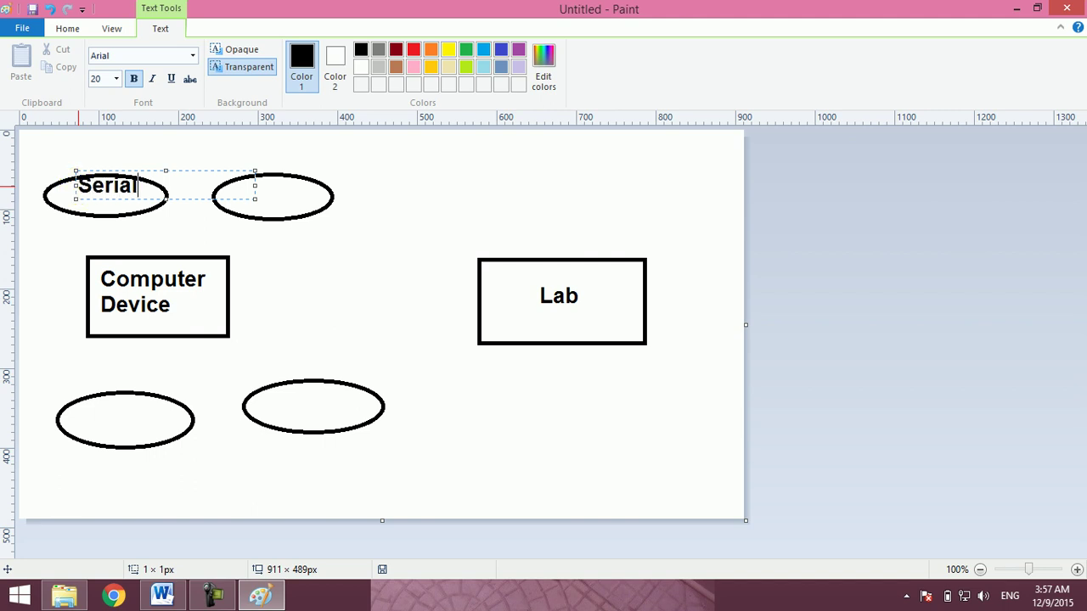
double_click(78, 187)
key("ctrl+u")
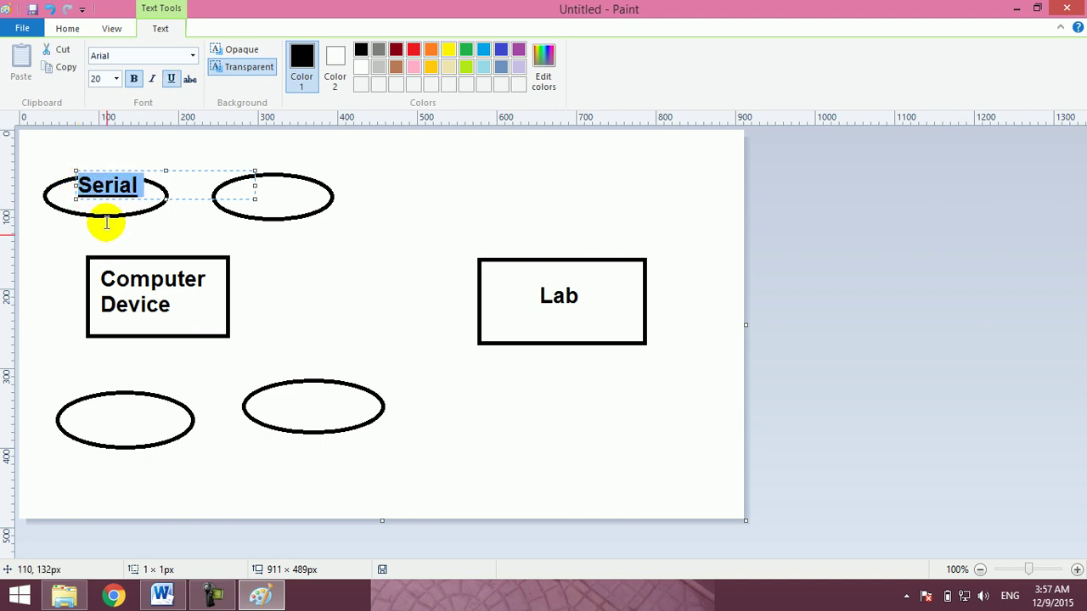
left_click_drag(117, 170, 111, 178)
left_click(173, 145)
Label the upper-middle ellipse 'Brand' and move it into place.
left_click(235, 190)
type("Brand")
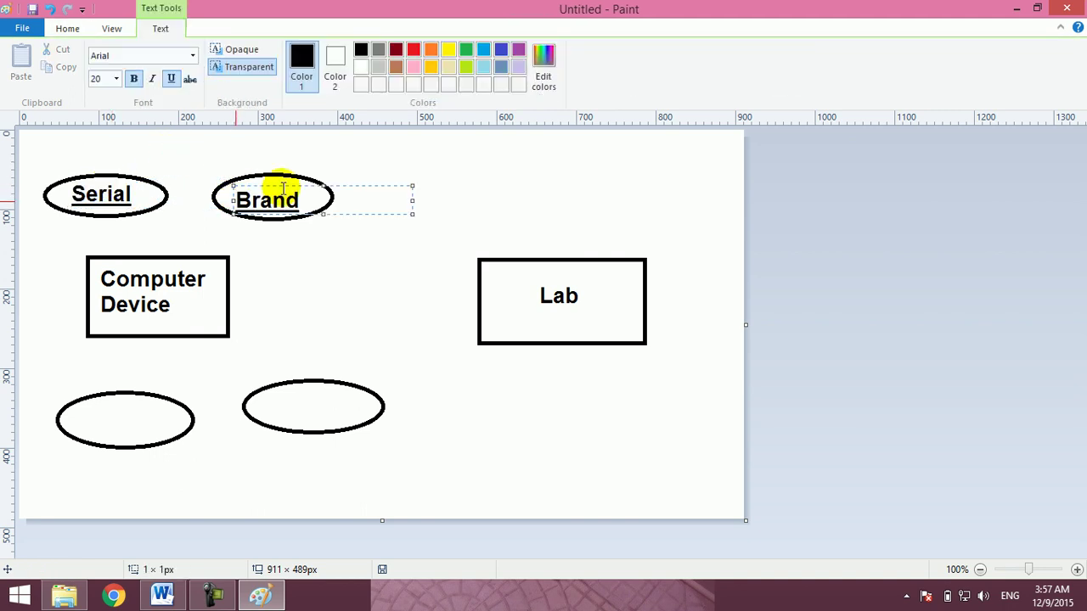
left_click_drag(280, 187, 283, 180)
key("ctrl+a")
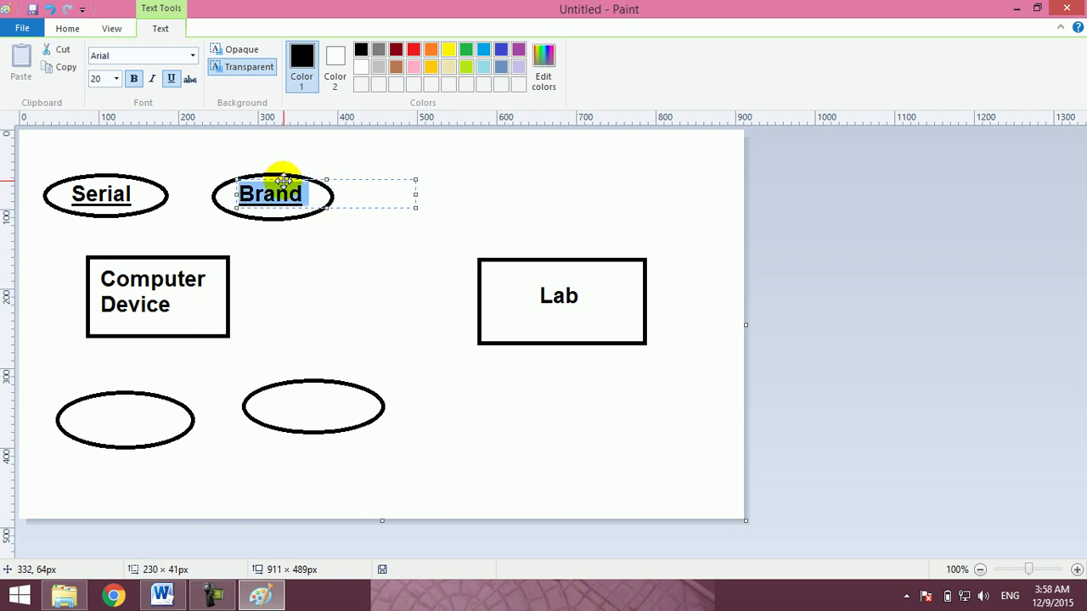
Label the two lower ellipses 'Type' and 'Cost'.
left_click(79, 420)
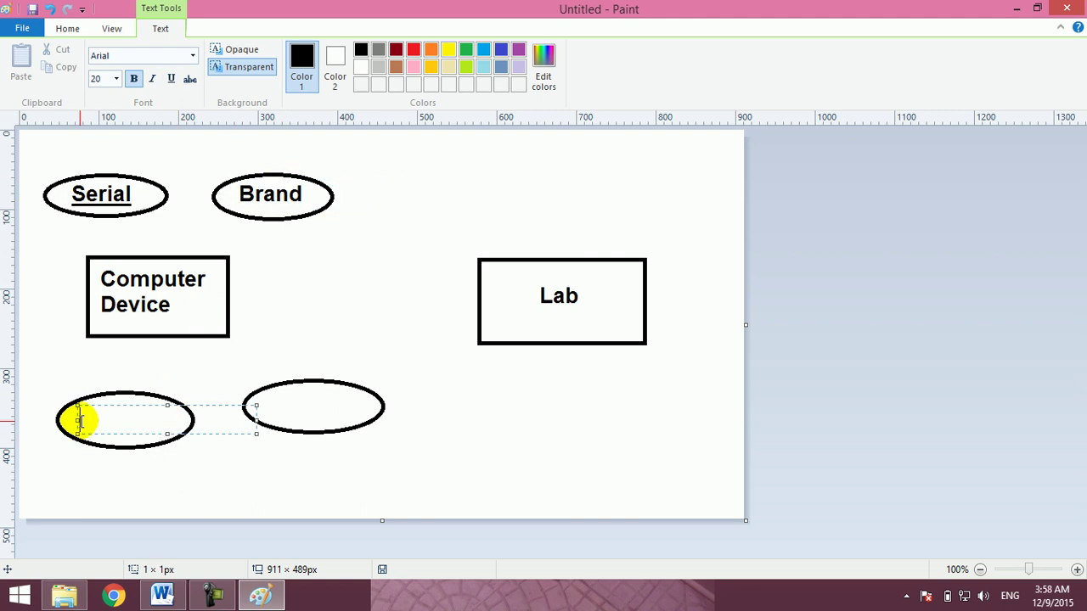
type("Type")
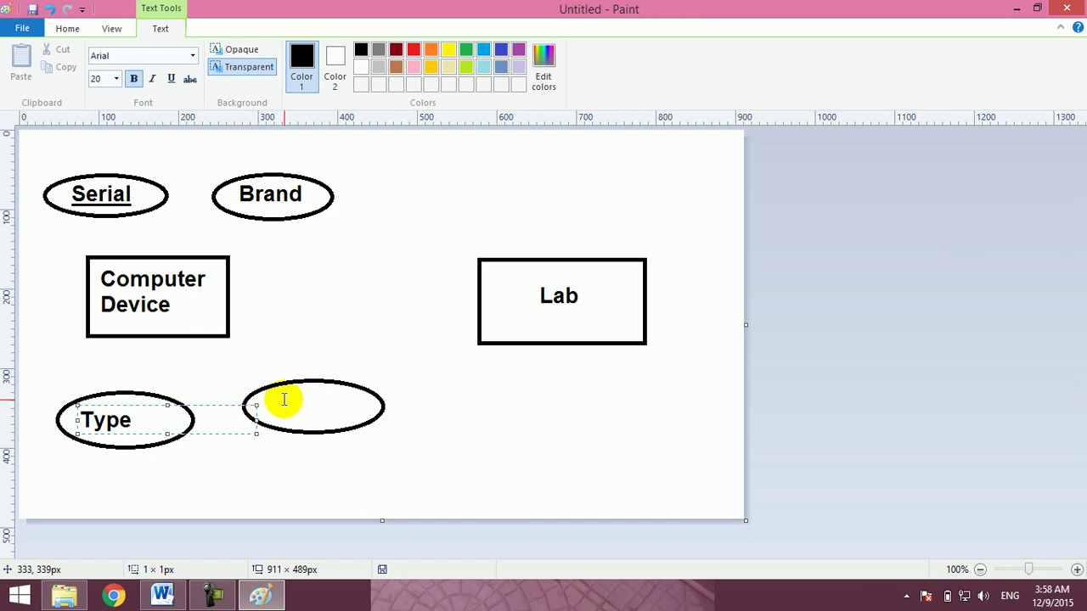
left_click(298, 378)
left_click(269, 406)
left_click(269, 405)
left_click(269, 406)
type("Cost")
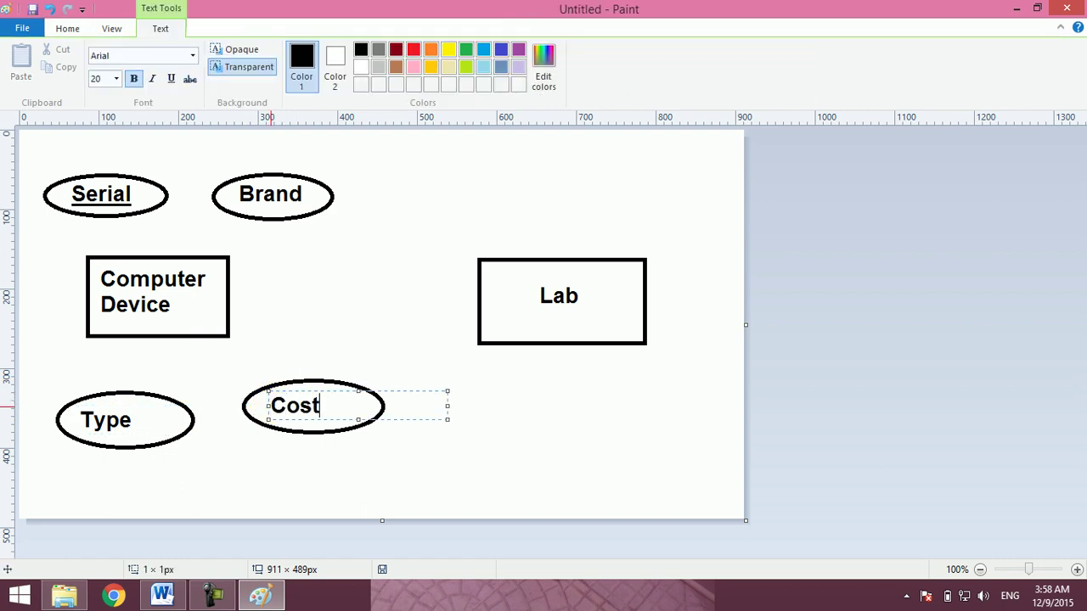
left_click(322, 330)
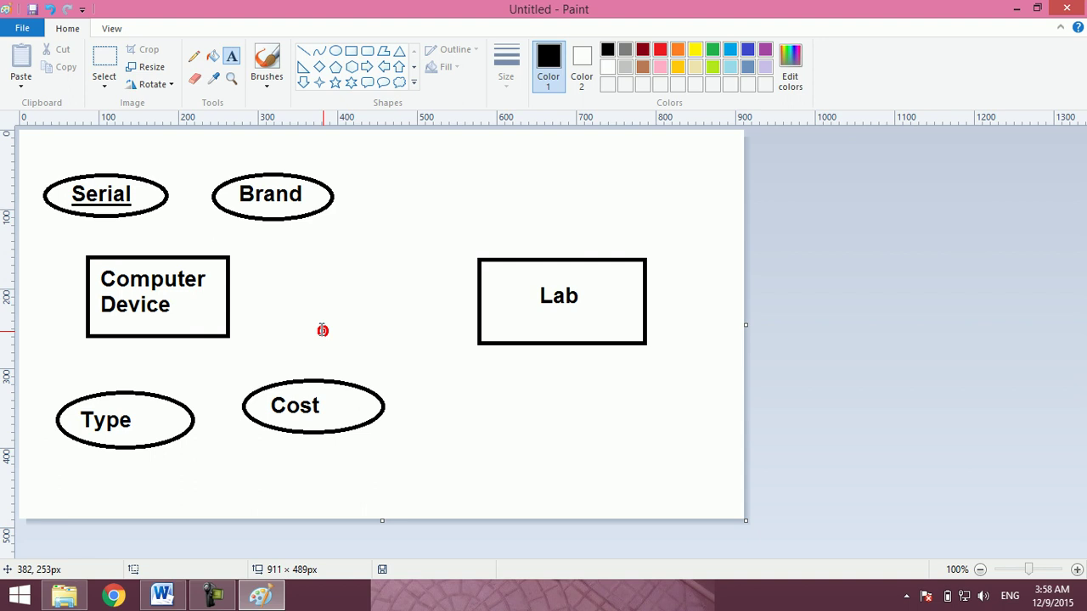
Draw lines joining Computer Device to Serial, Brand, Type and Cost.
left_click(304, 52)
left_click_drag(201, 251, 245, 212)
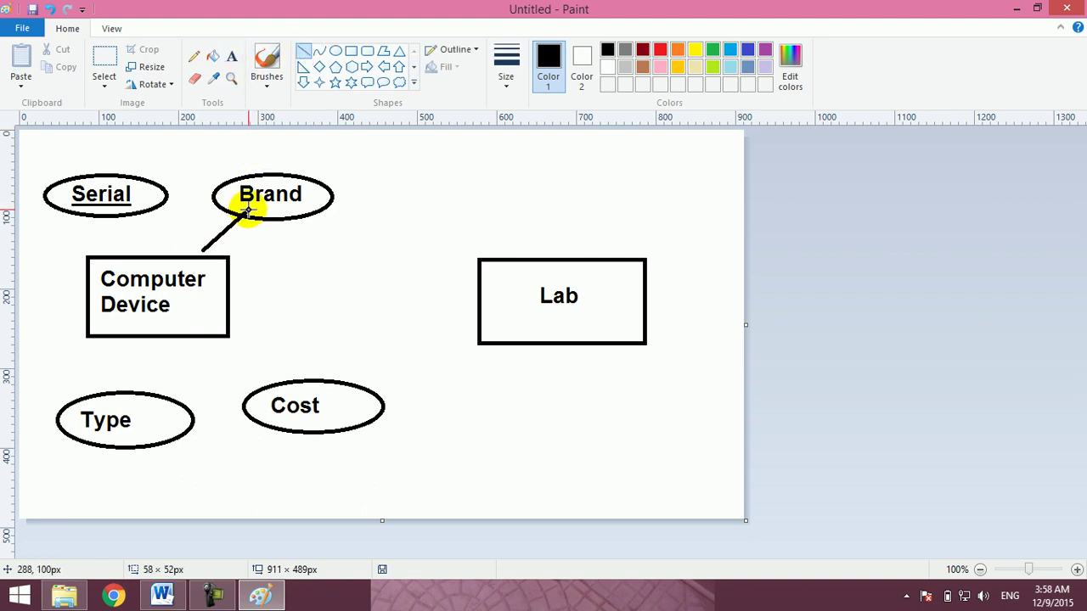
left_click_drag(105, 220, 120, 258)
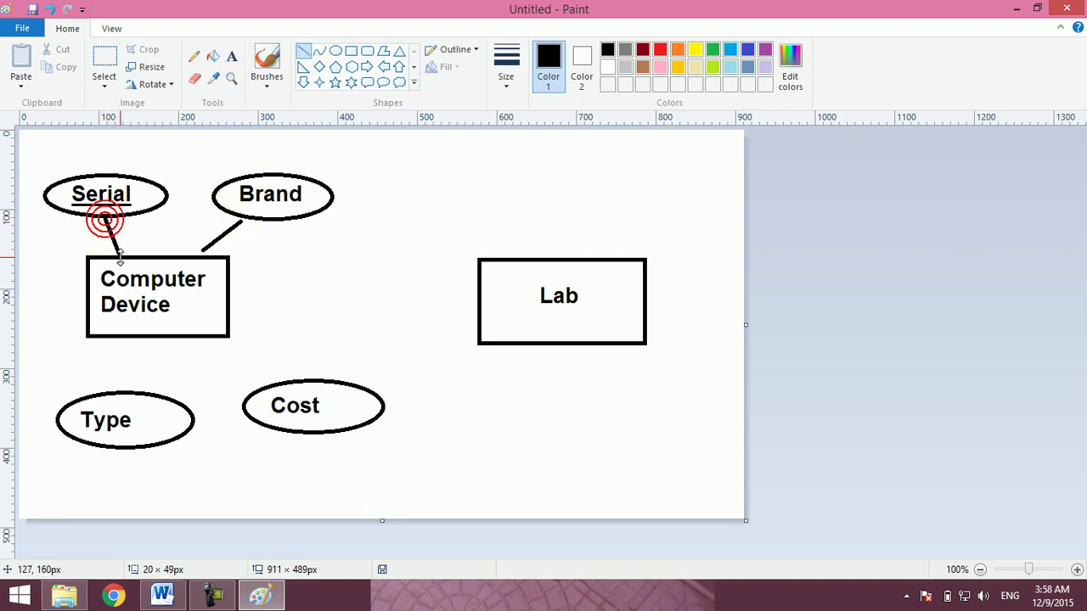
left_click_drag(129, 336, 136, 396)
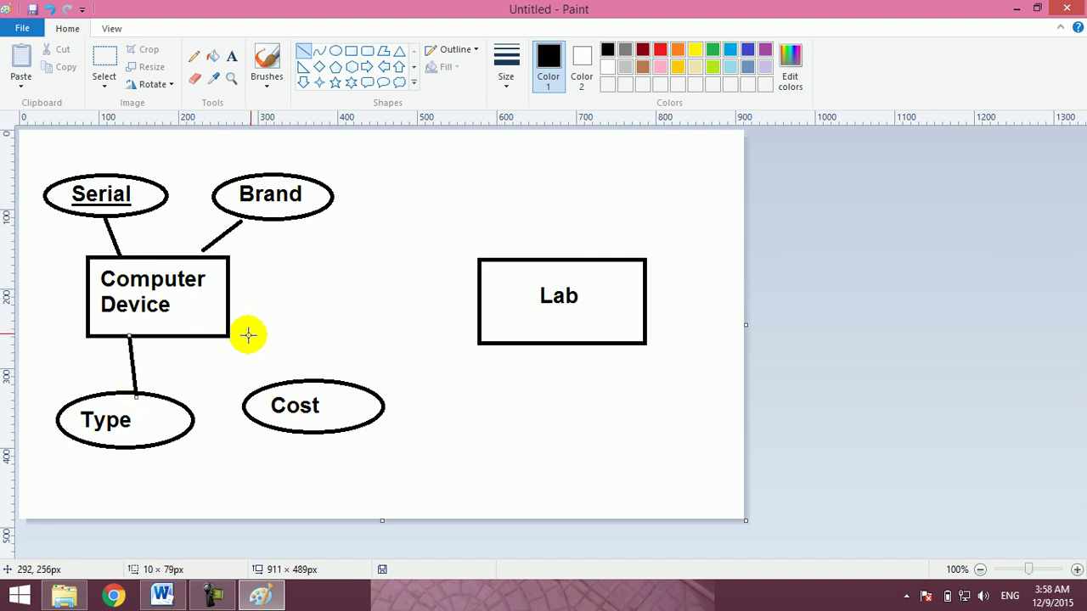
left_click_drag(208, 338, 268, 387)
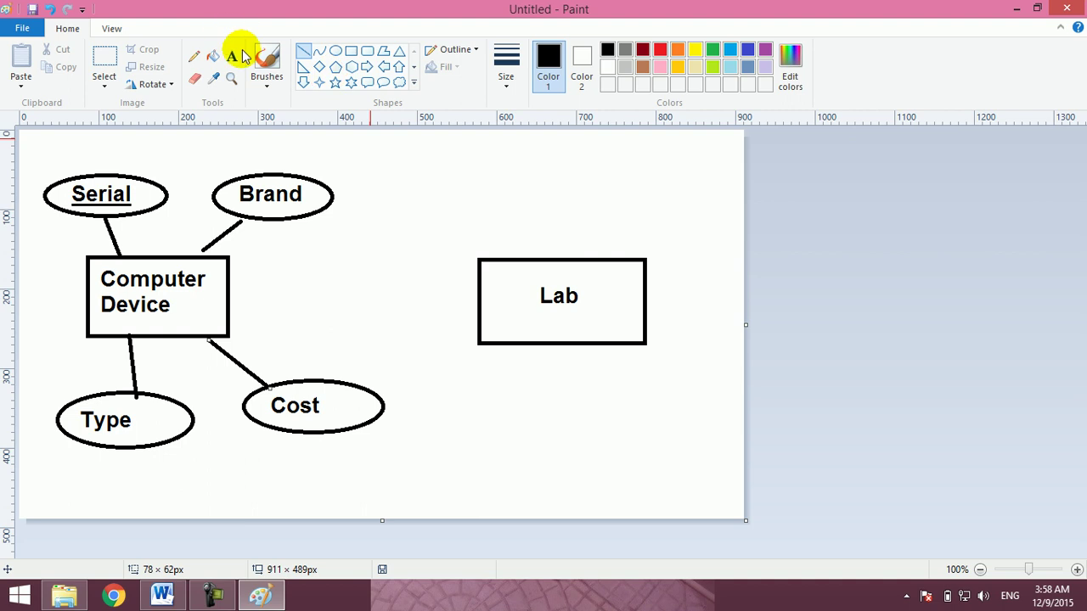
Draw three attribute ellipses around the Lab box: upper-left, upper-right and below.
left_click(335, 51)
left_click_drag(439, 151, 562, 193)
left_click_drag(599, 163, 736, 208)
left_click_drag(595, 391, 742, 439)
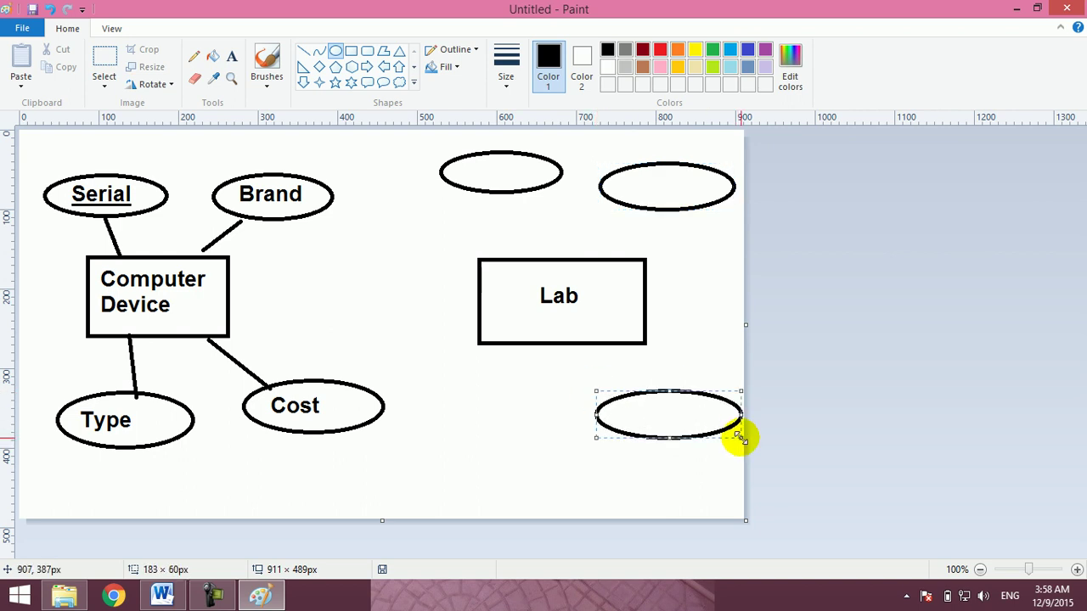
Connect the three new ellipses to the Lab box with straight lines.
left_click(303, 51)
left_click_drag(501, 194, 534, 255)
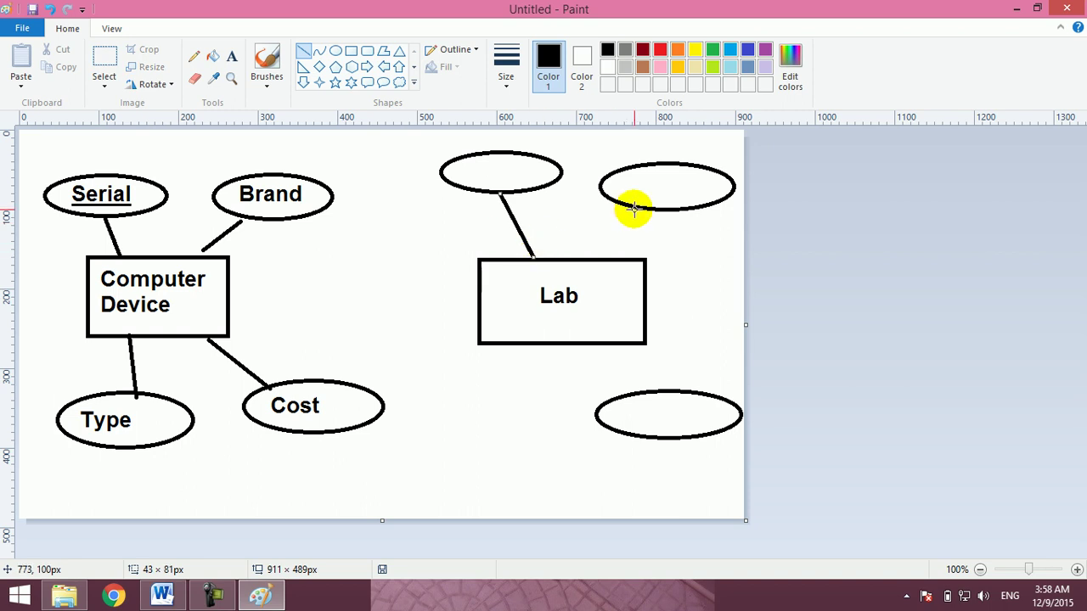
left_click_drag(634, 208, 612, 259)
left_click_drag(616, 344, 651, 388)
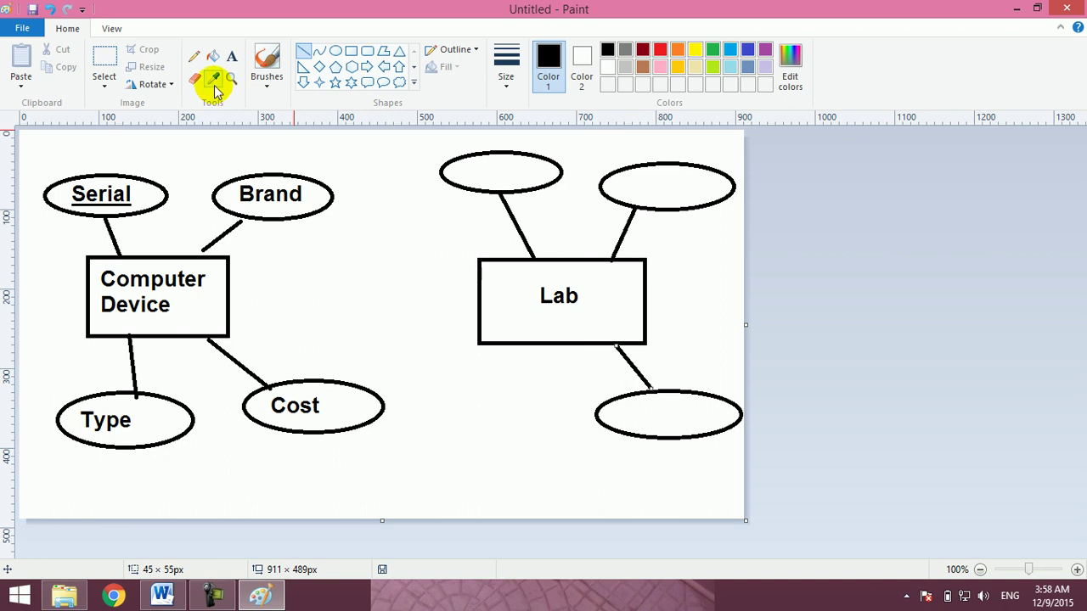
left_click(231, 58)
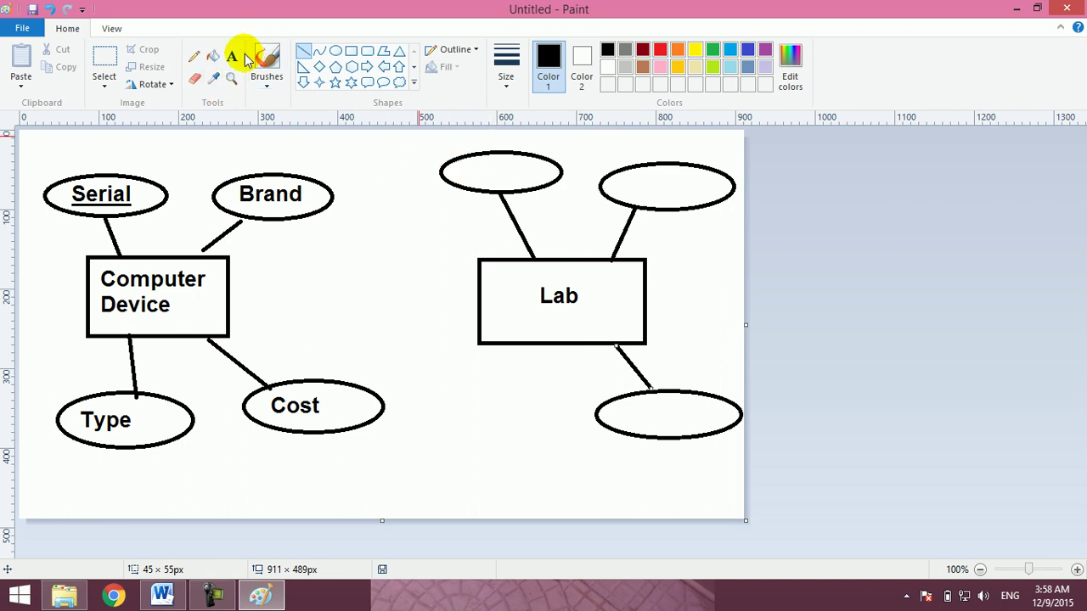
left_click_drag(492, 181, 468, 170)
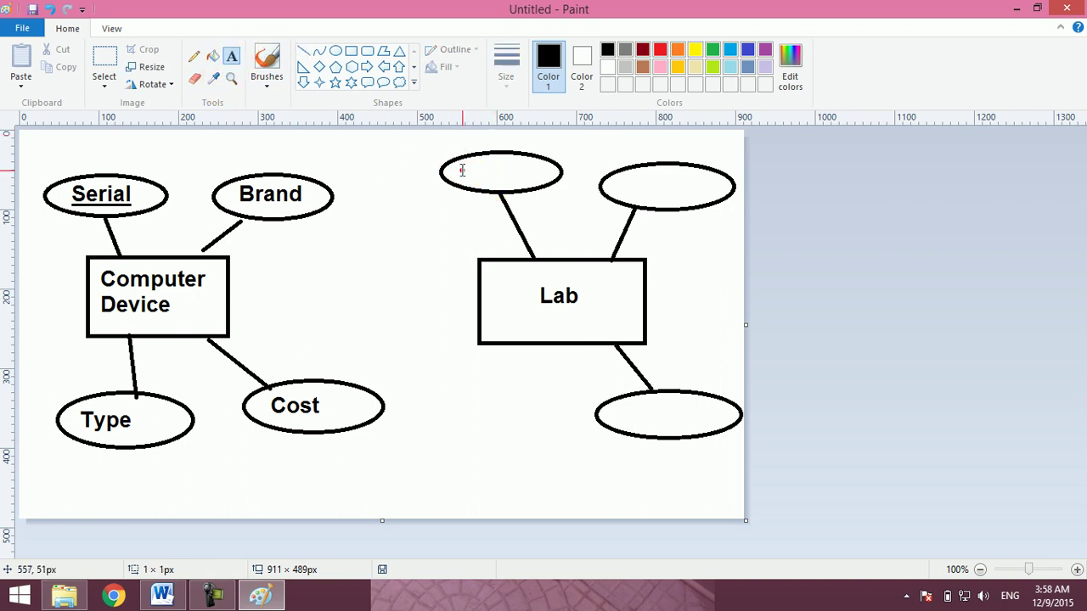
Label the top ellipse above Lab 'LabCode', underlined as the key.
left_click(462, 170)
type("LabCode")
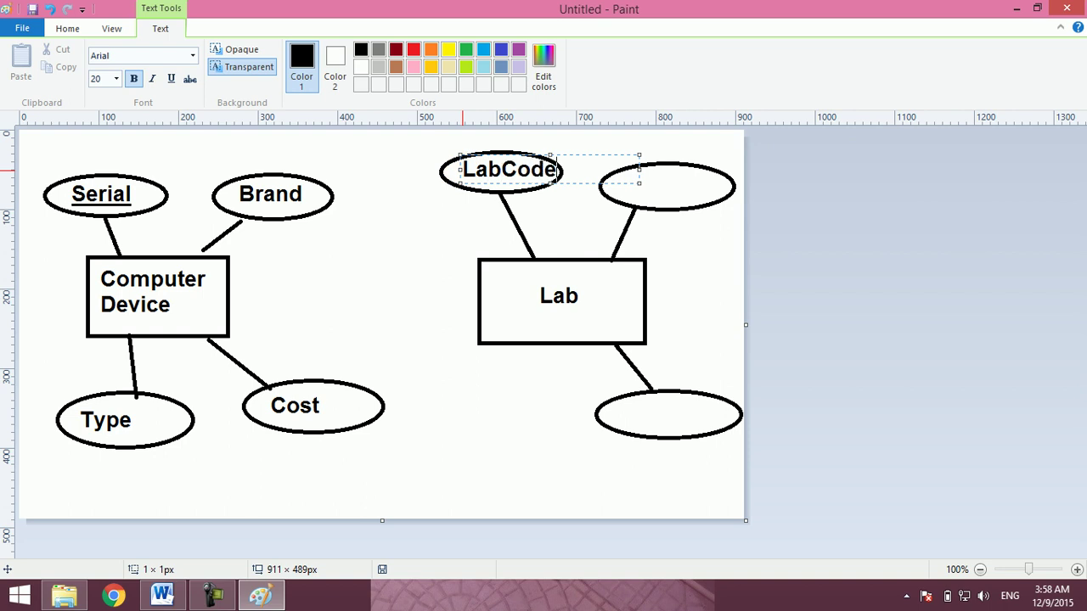
double_click(558, 169)
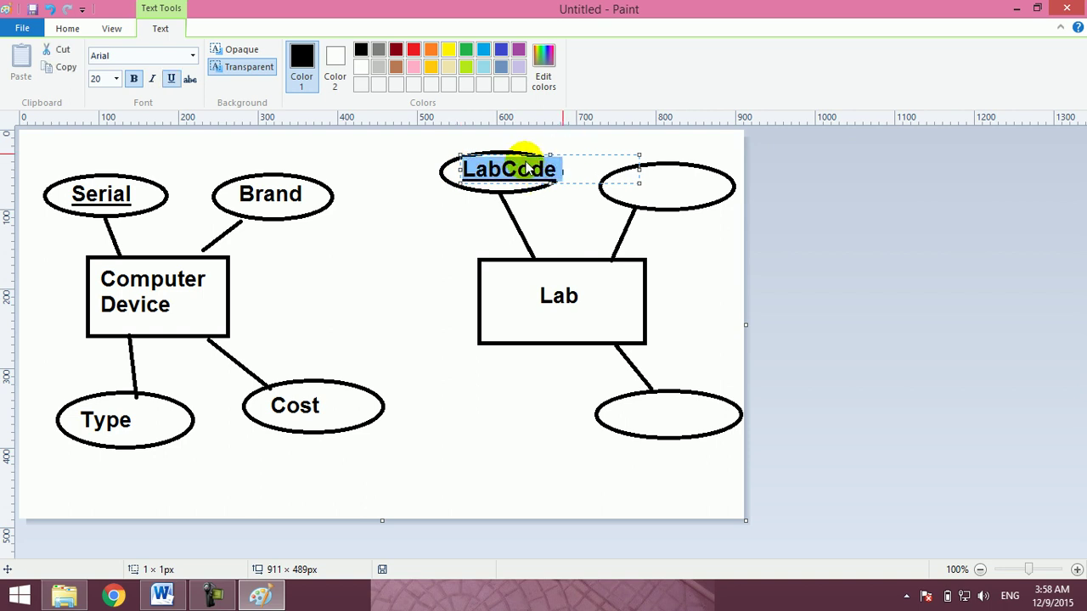
left_click_drag(521, 154, 510, 157)
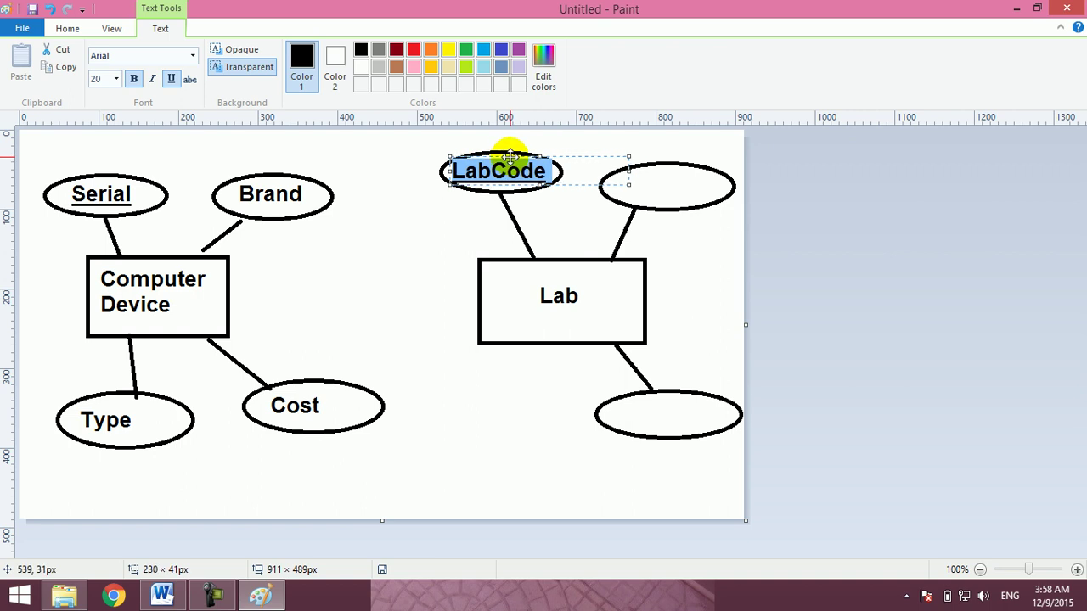
left_click(638, 190)
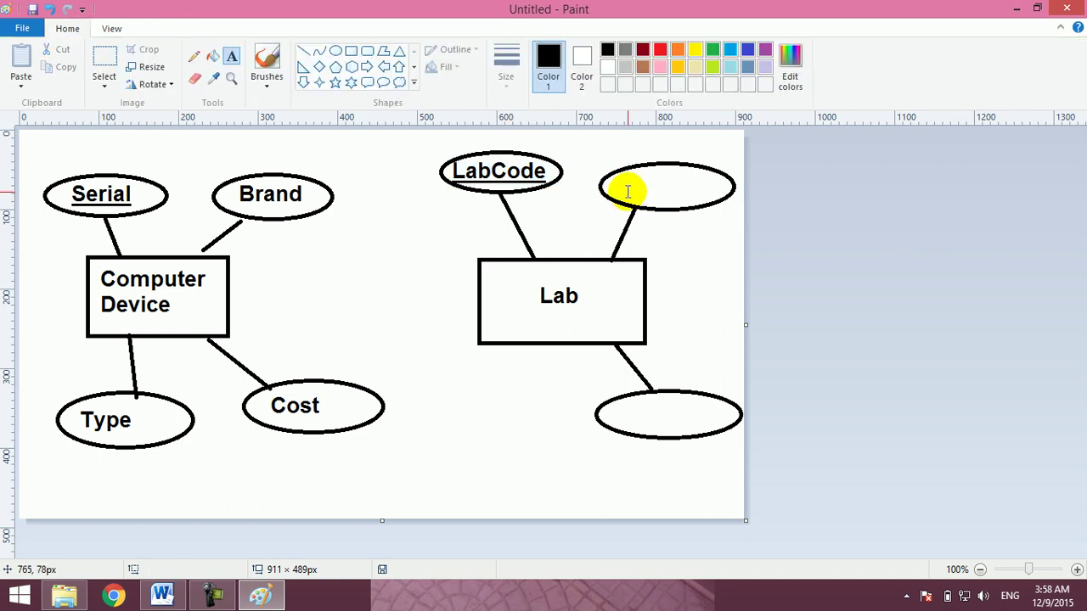
Label the remaining ellipses 'Floor' without underline and 'Keeper'.
left_click(626, 192)
type("Floor")
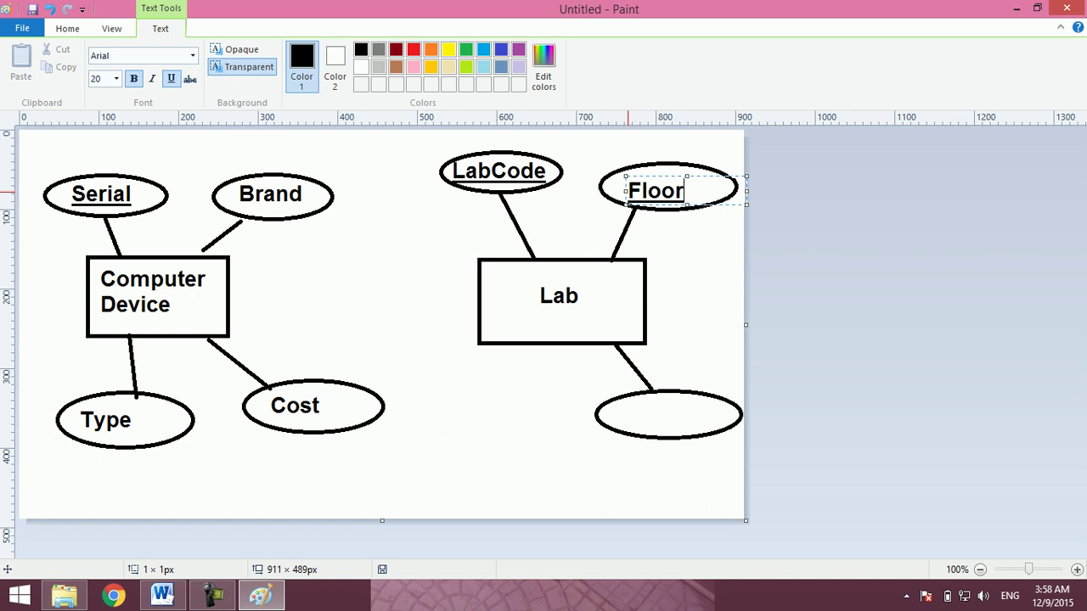
double_click(701, 182)
key("ctrl+u")
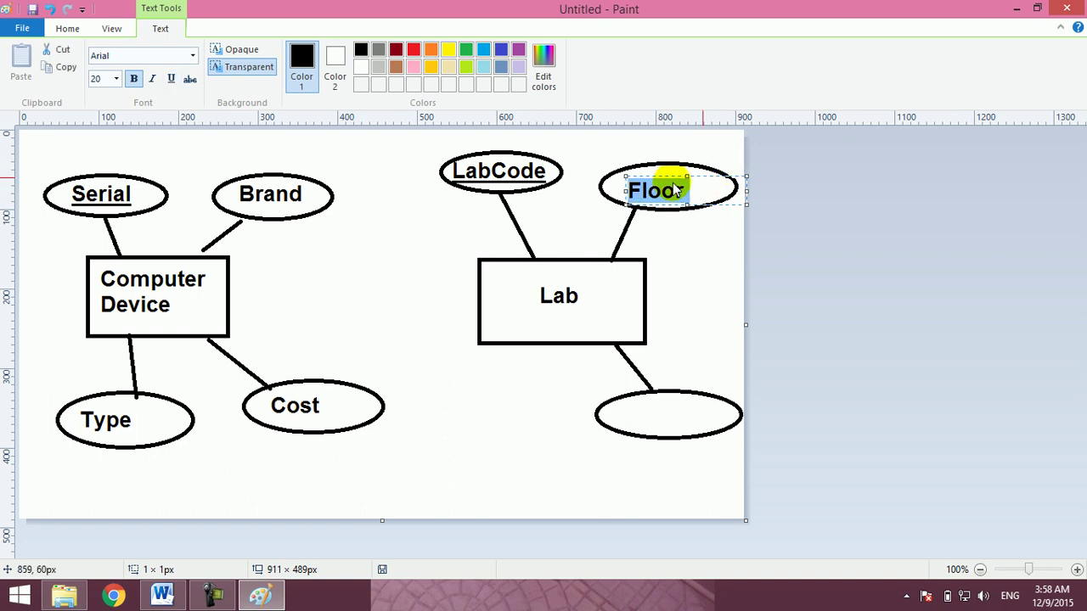
left_click_drag(668, 176, 668, 170)
left_click(668, 243)
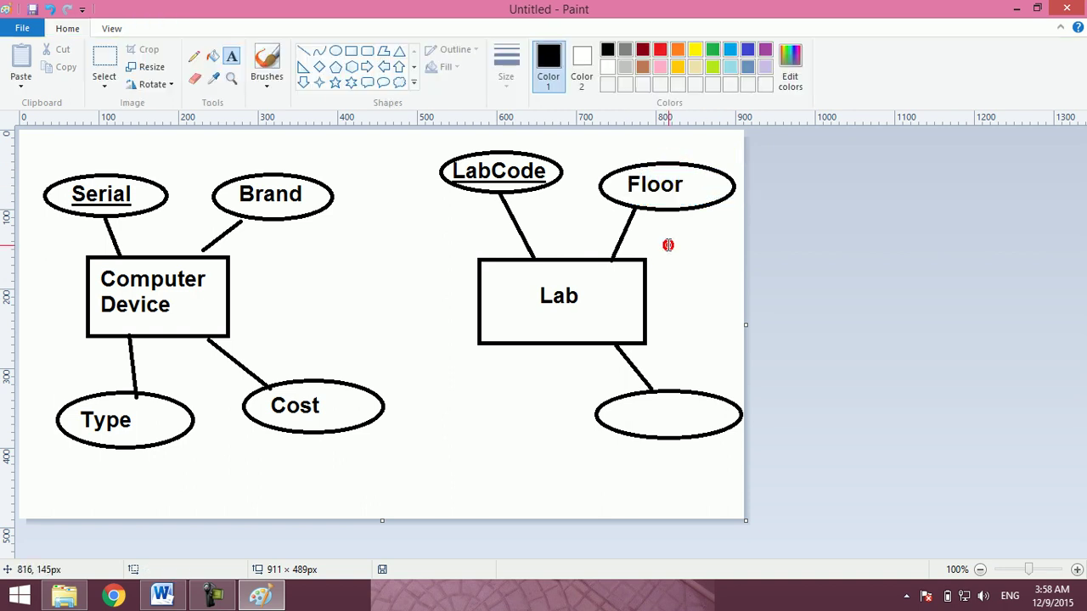
left_click(613, 404)
type("Keeper")
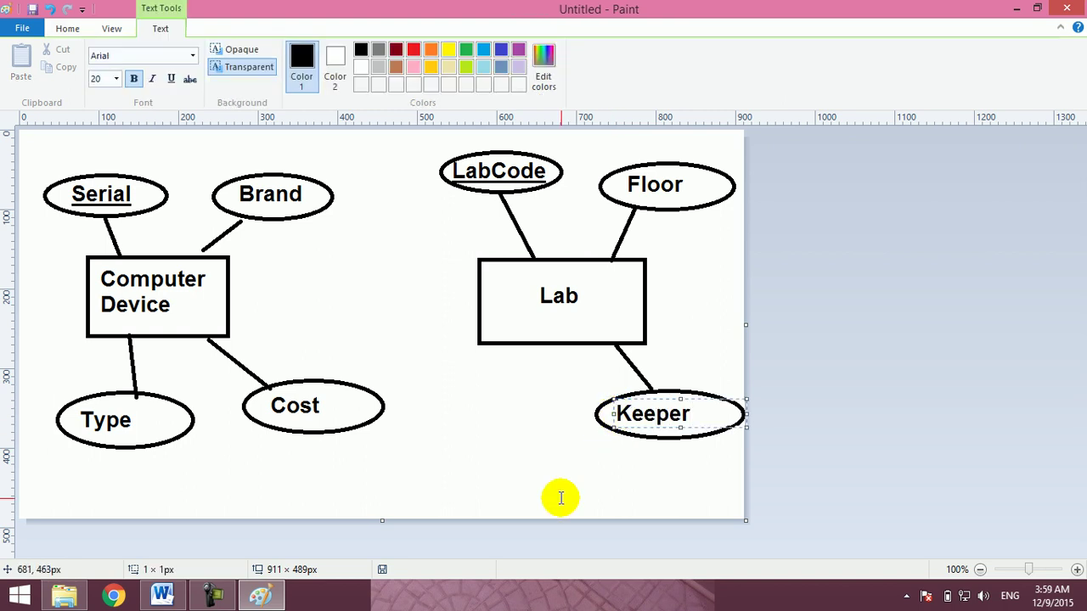
left_click(513, 412)
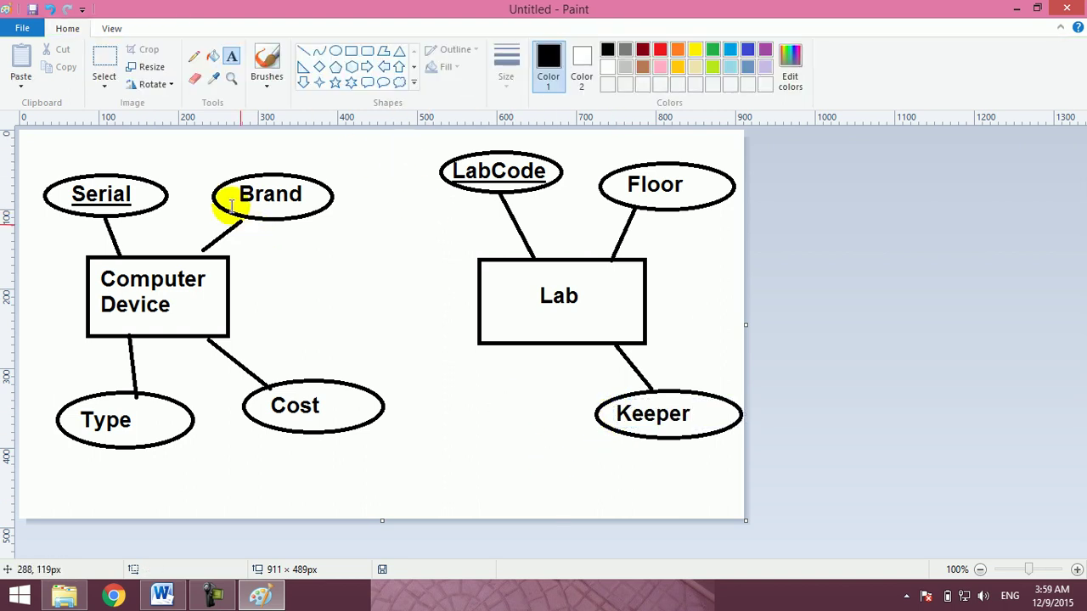
Draw an outer rectangle around Computer Device to give it a double border.
left_click(350, 53)
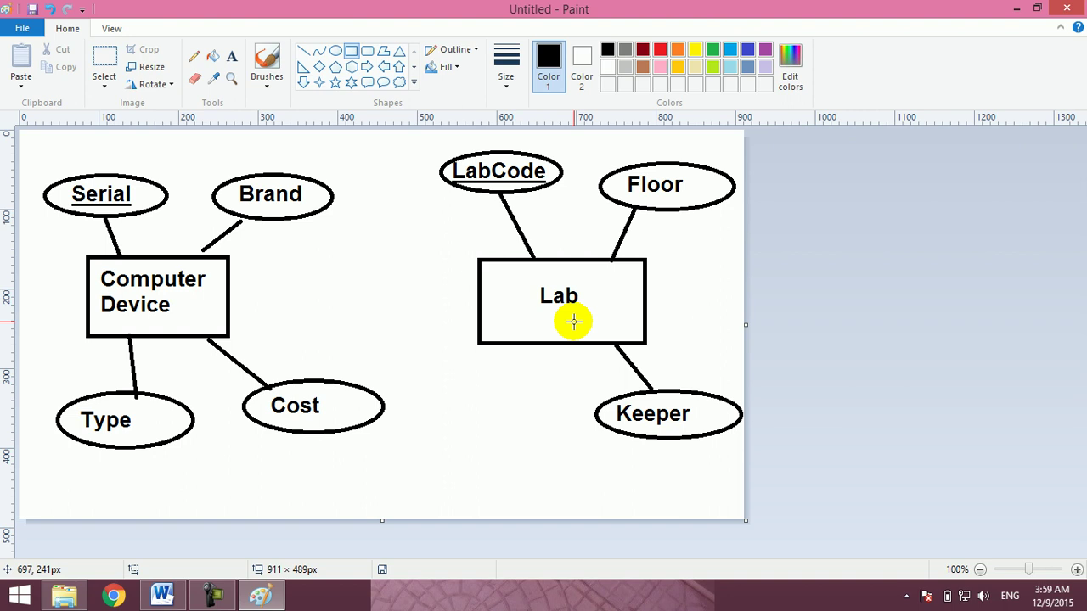
left_click(68, 247)
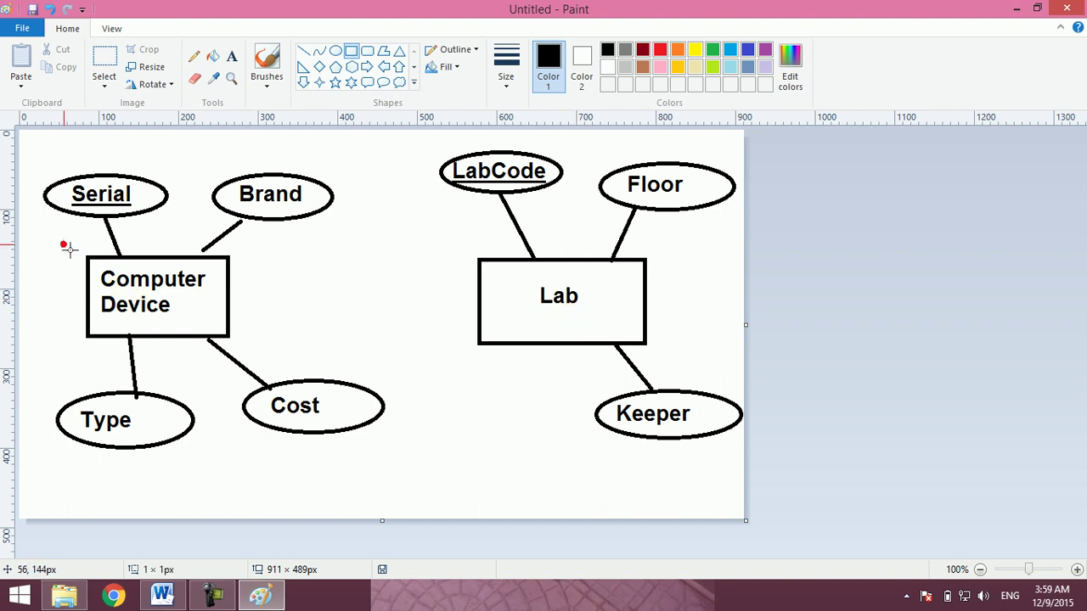
left_click_drag(68, 247, 239, 347)
left_click(339, 310)
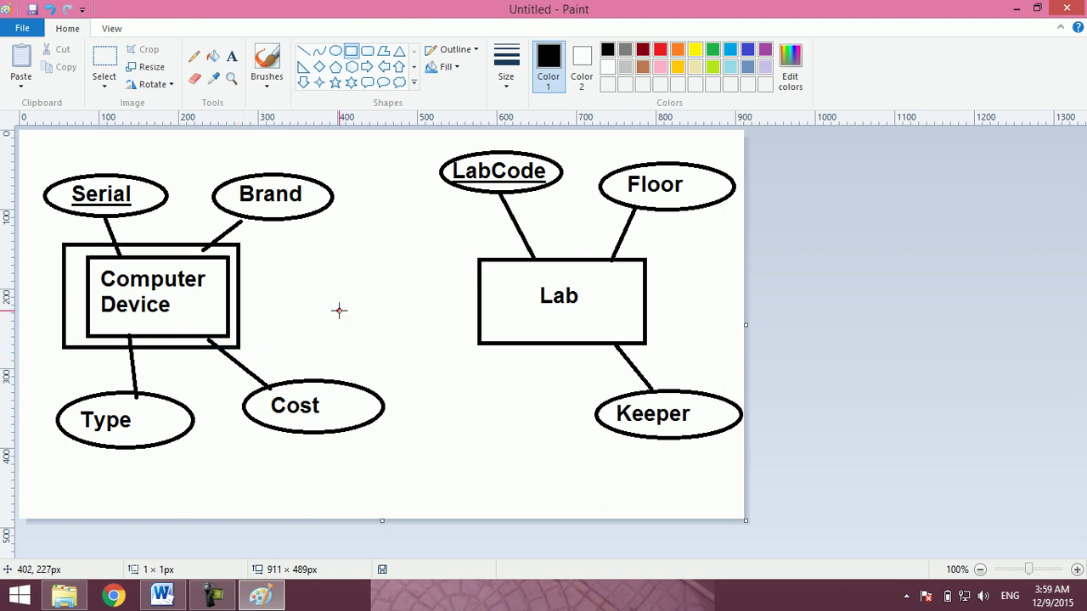
Draw a relationship diamond between the boxes with a smaller diamond inside it.
left_click(320, 67)
mouse_move(330, 270)
left_mouse_down()
mouse_move(393, 338)
mouse_move(350, 296)
left_mouse_up()
left_click(272, 298)
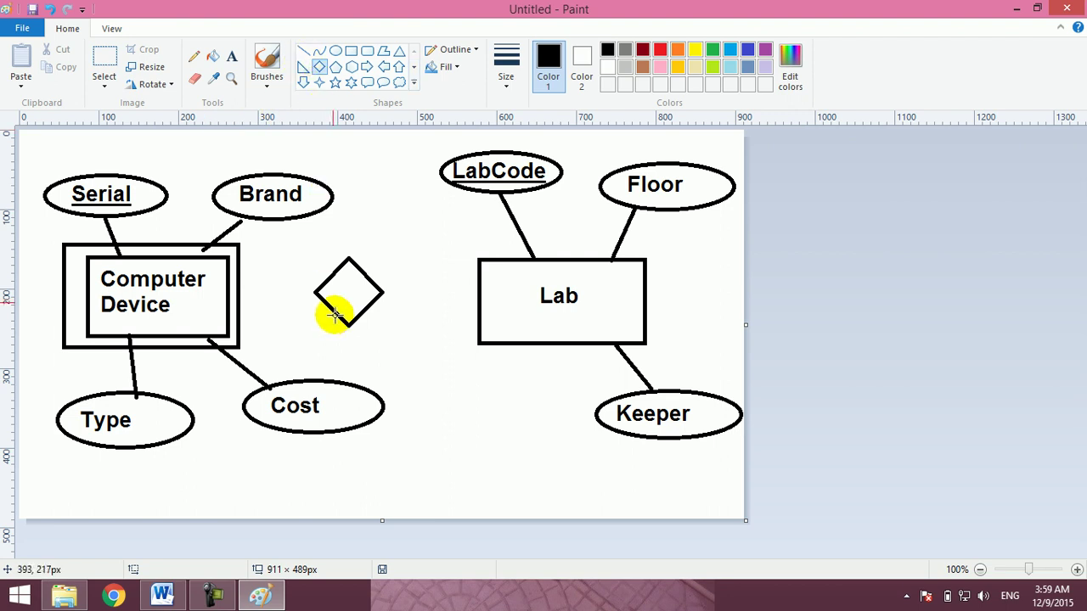
left_click_drag(336, 279, 368, 311)
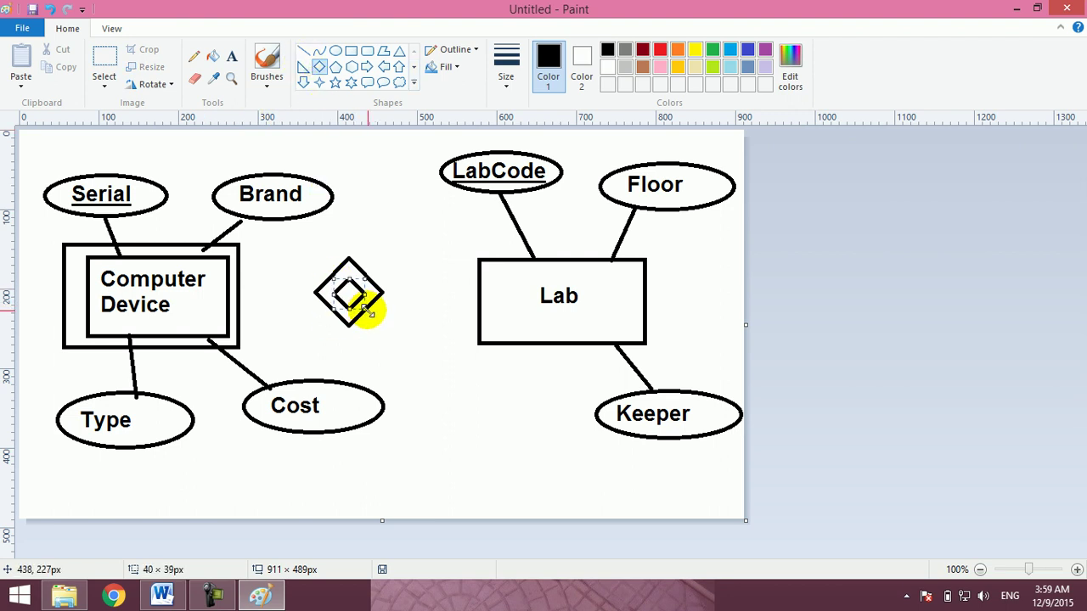
left_click(384, 356)
Connect the diamond to Lab and to Computer Device with a doubled line.
left_click(303, 51)
mouse_move(240, 294)
left_mouse_down()
mouse_move(310, 286)
mouse_move(318, 295)
left_mouse_up()
left_click_drag(381, 293, 480, 294)
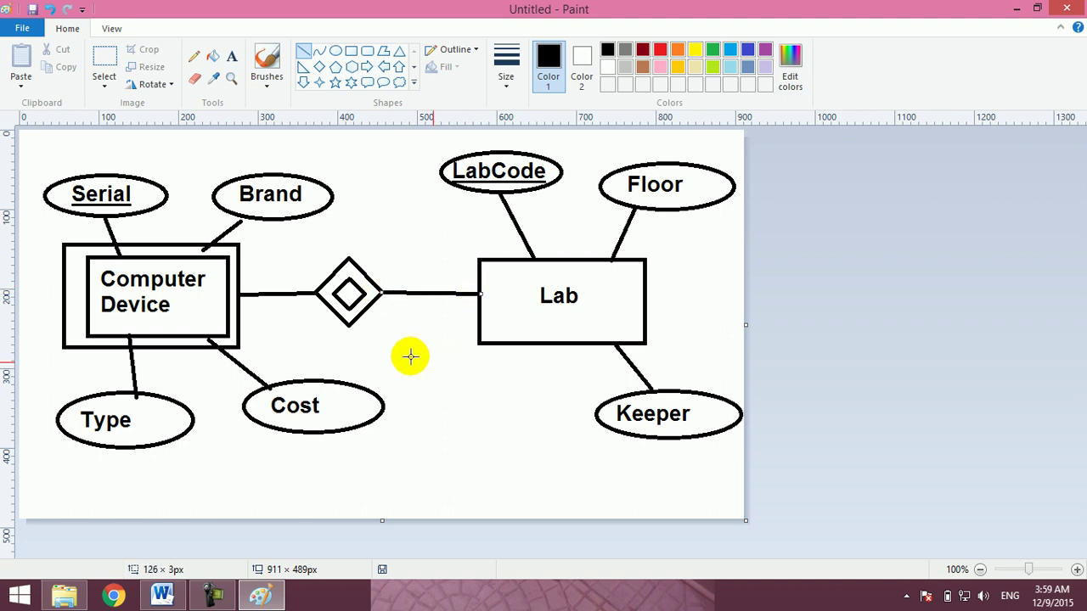
left_click_drag(237, 302, 314, 302)
Add cardinality labels N beside Computer Device and 1 beside Lab.
left_click(347, 345)
left_click(232, 56)
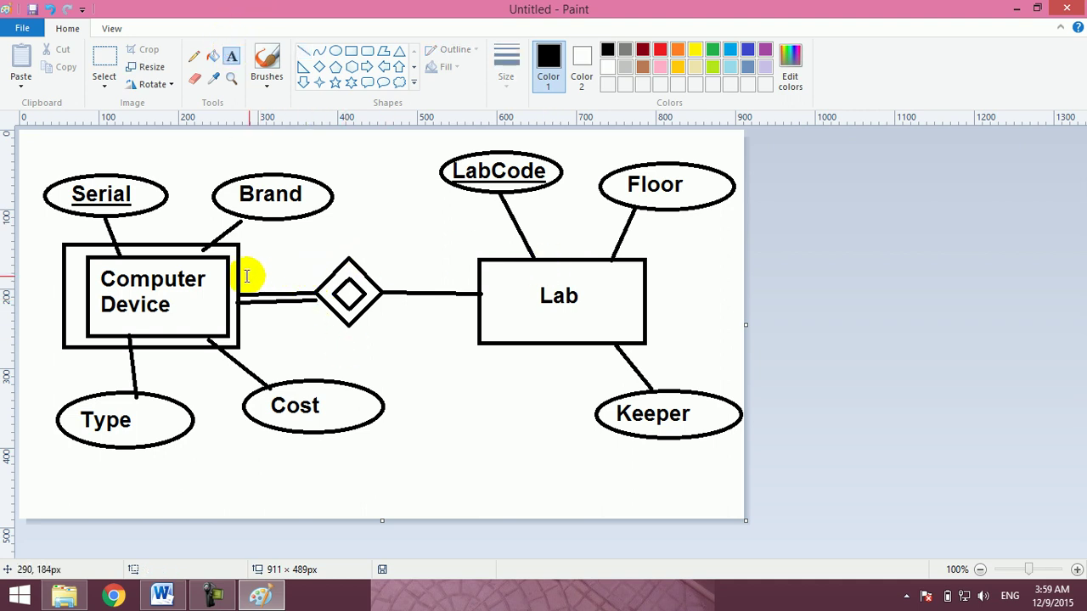
left_click(240, 274)
type("N")
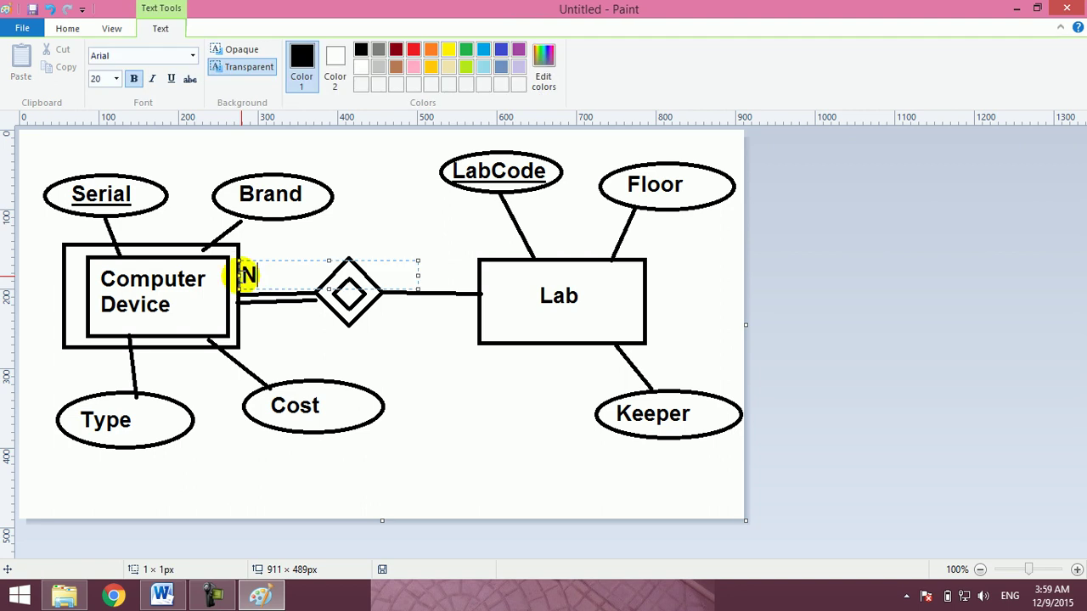
left_click(442, 276)
left_click(439, 274)
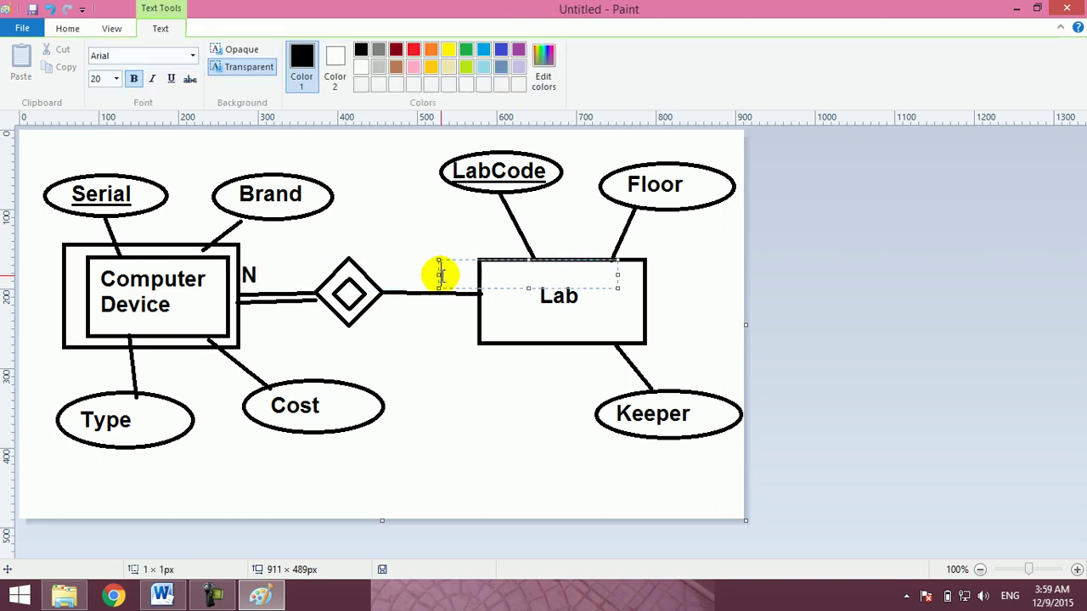
type("1")
left_click(471, 381)
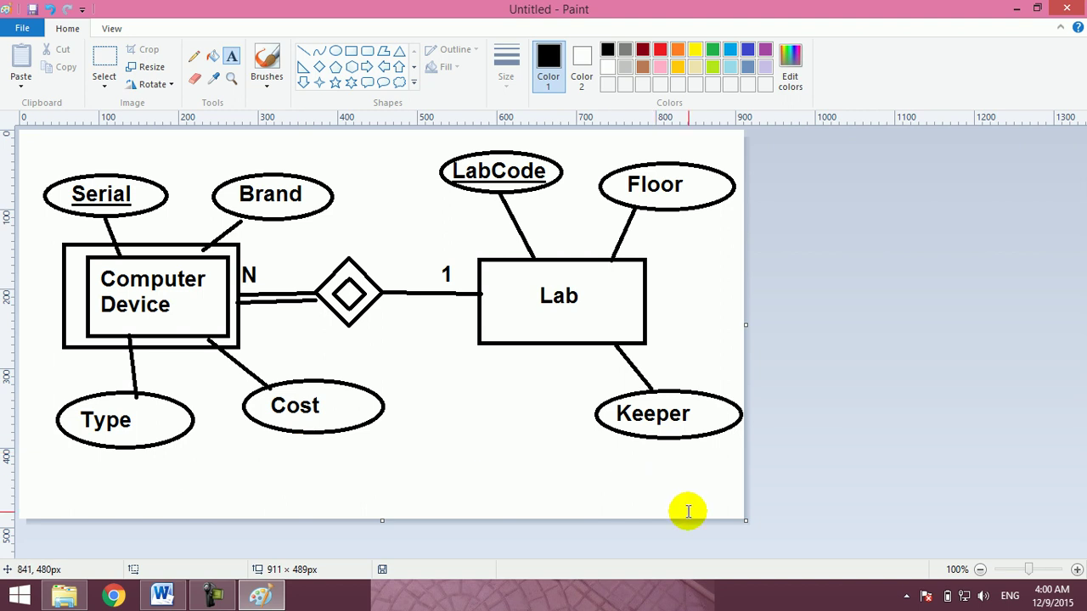
Trim the canvas to 911 × 435 px, cut the whole diagram, and return to ER.docx.
left_click_drag(385, 512, 384, 474)
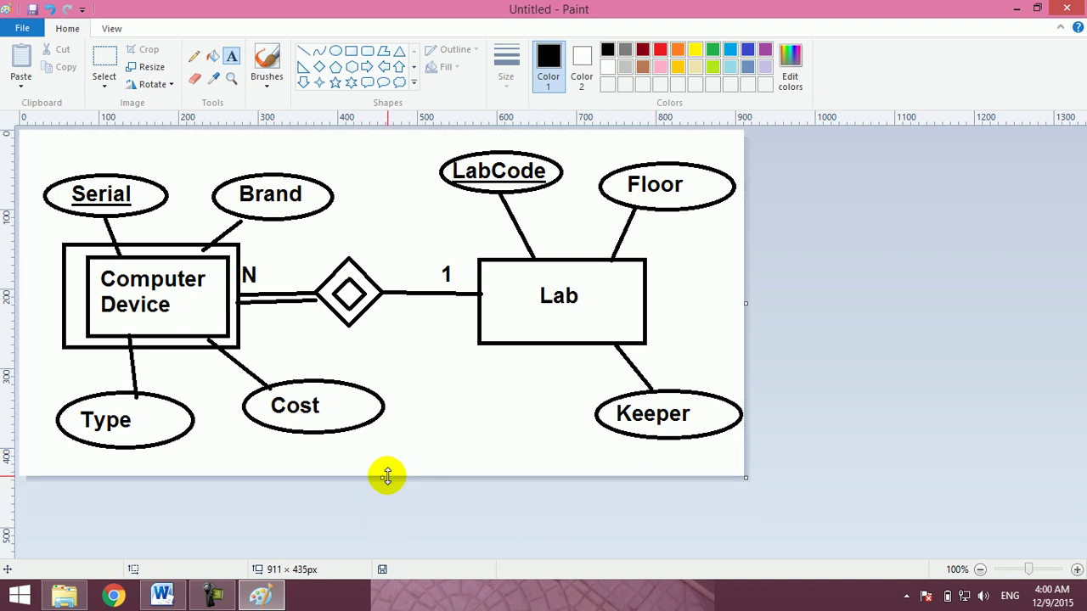
key("ctrl+a")
key("Delete")
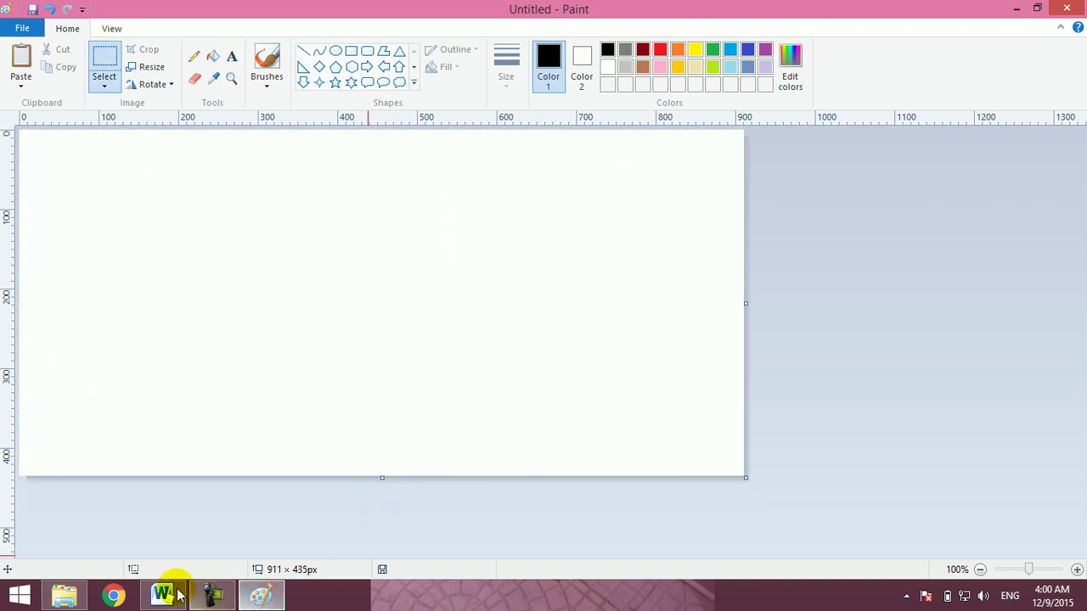
left_click(164, 596)
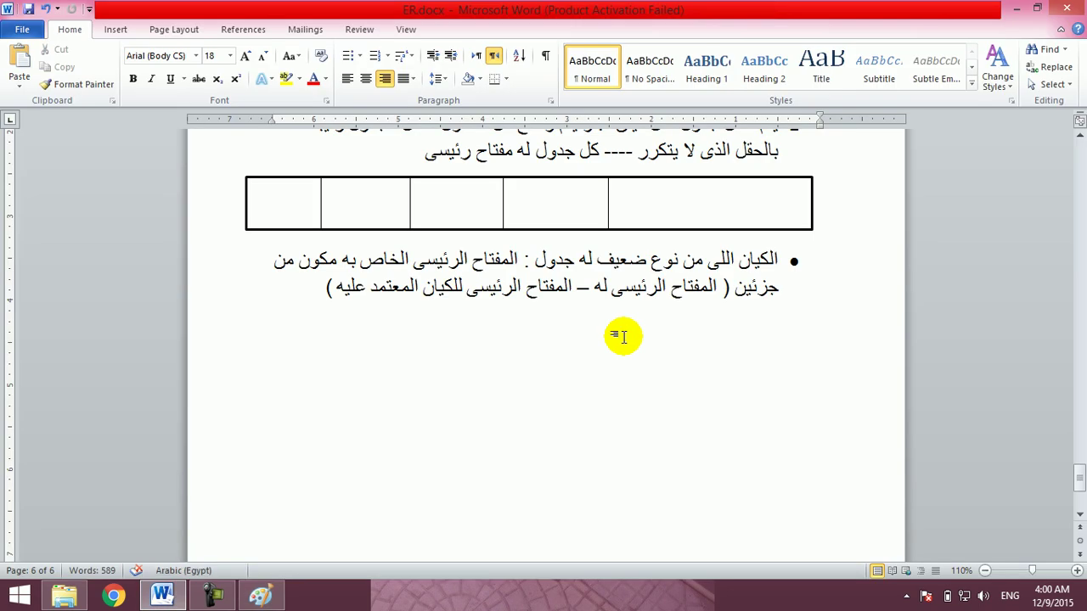
Paste the ER diagram below the weak-entity bullet in ER.docx, then paste it back into Paint.
key("ctrl+v")
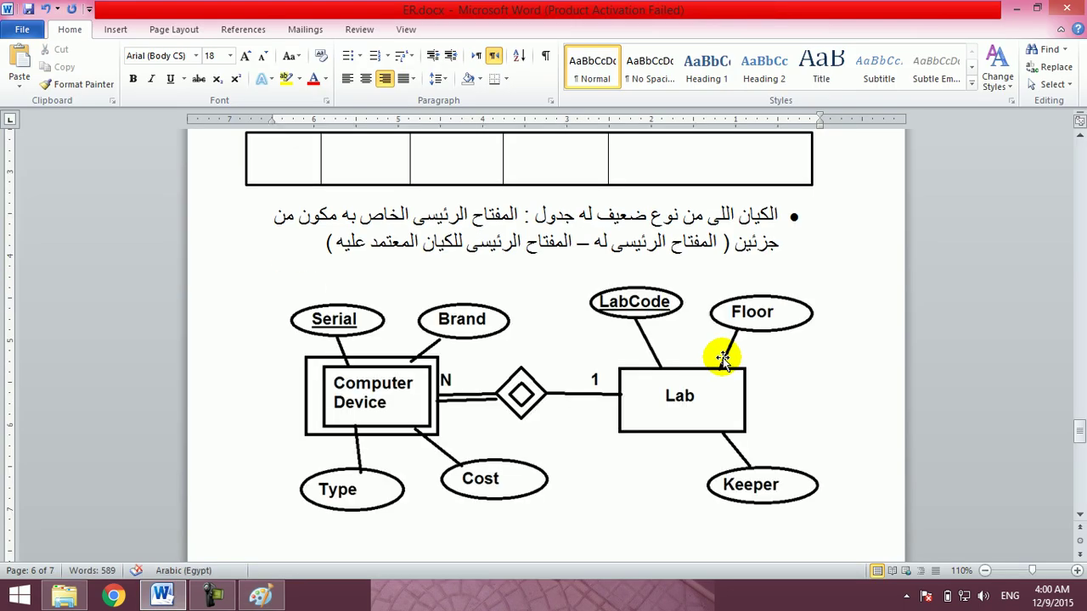
key("Return")
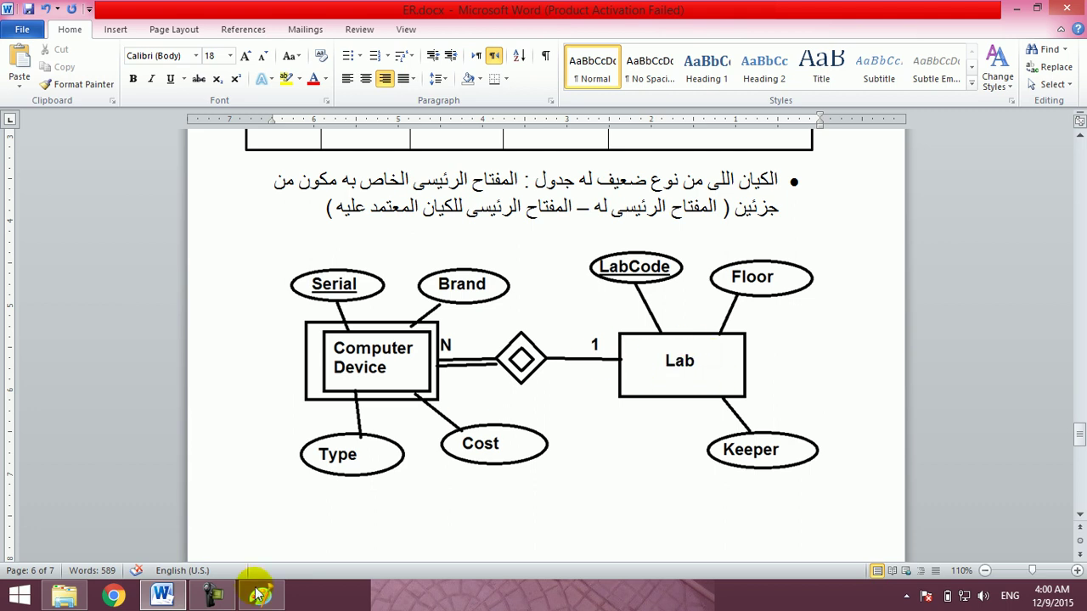
left_click(285, 599)
key("ctrl+v")
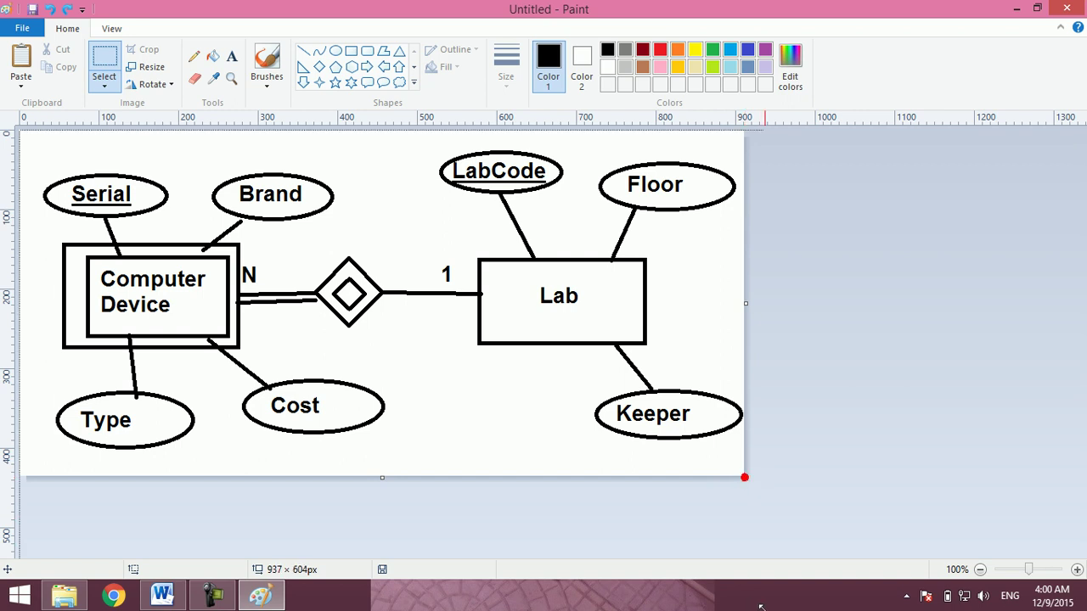
Stretch Paint's canvas downward, then place the cursor in the Arabic text in Word.
left_click_drag(744, 478, 739, 582)
key("ctrl+z")
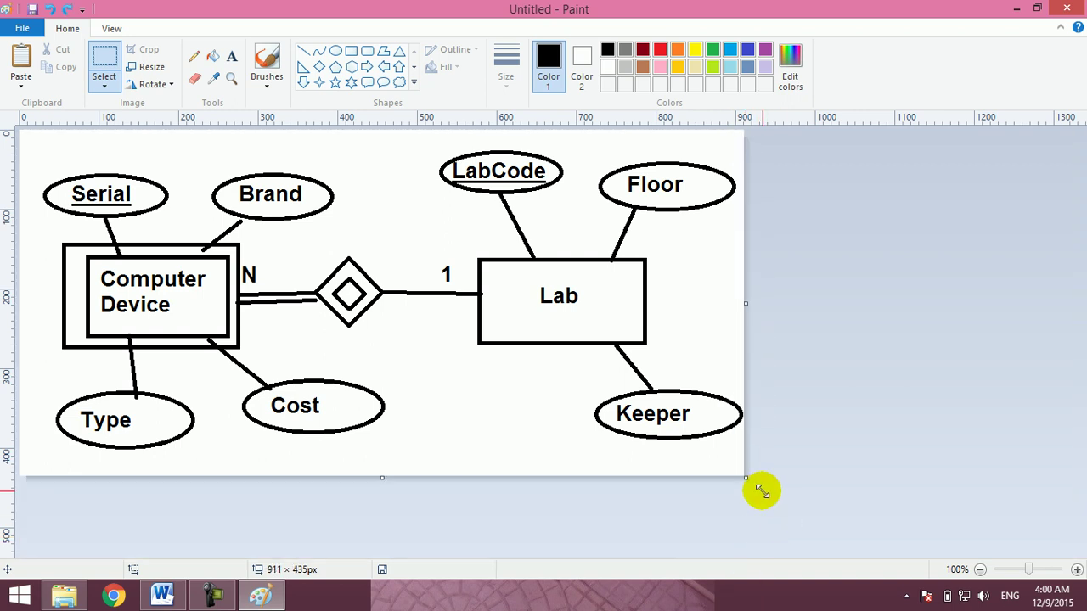
left_click_drag(745, 479, 750, 608)
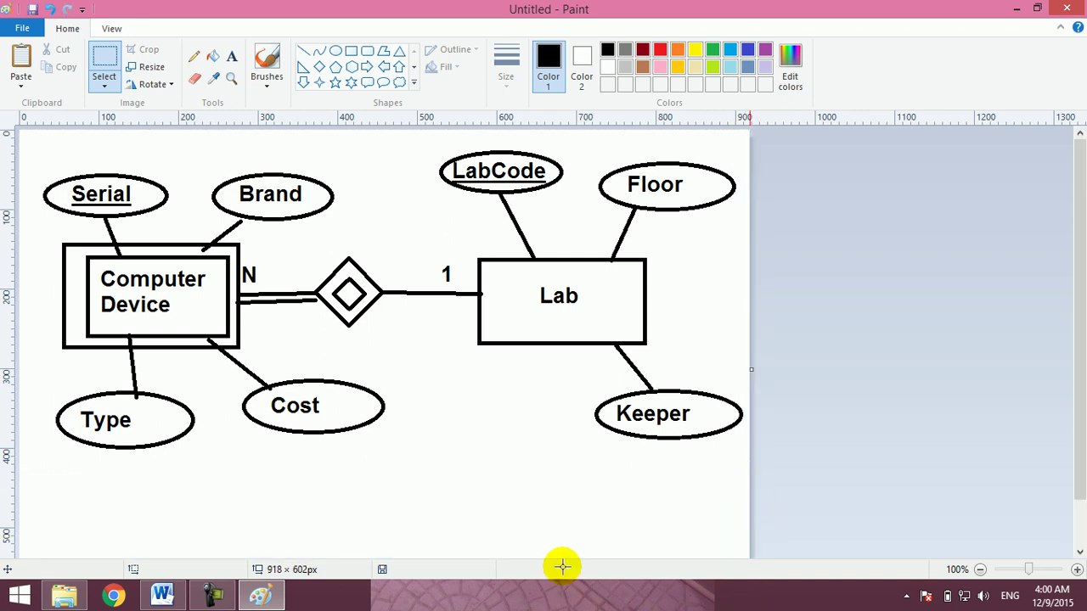
left_click(178, 601)
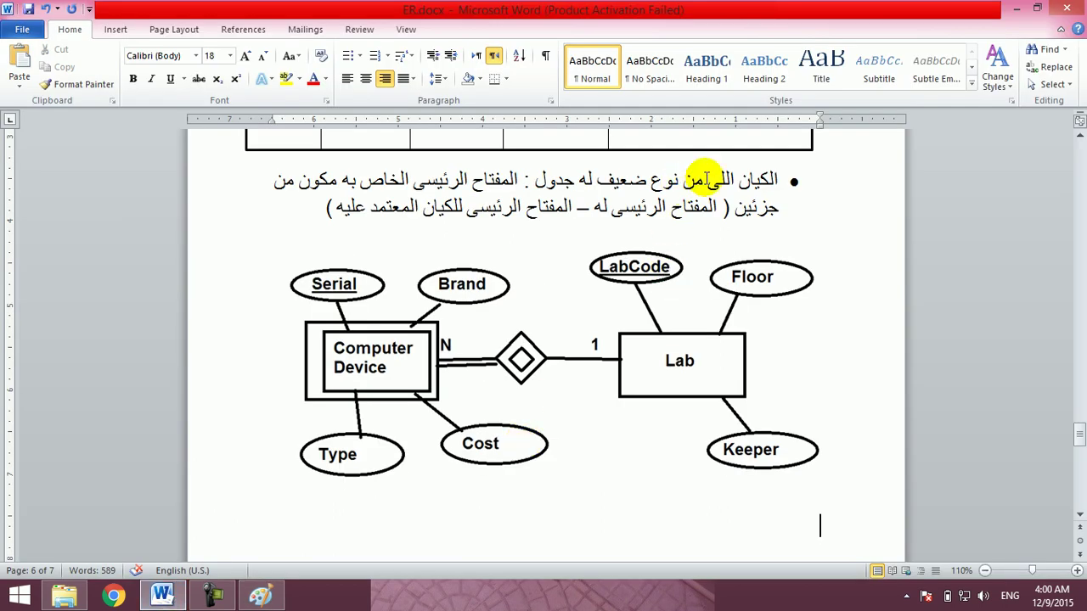
scroll(706, 178, "down", 5)
left_click(665, 459)
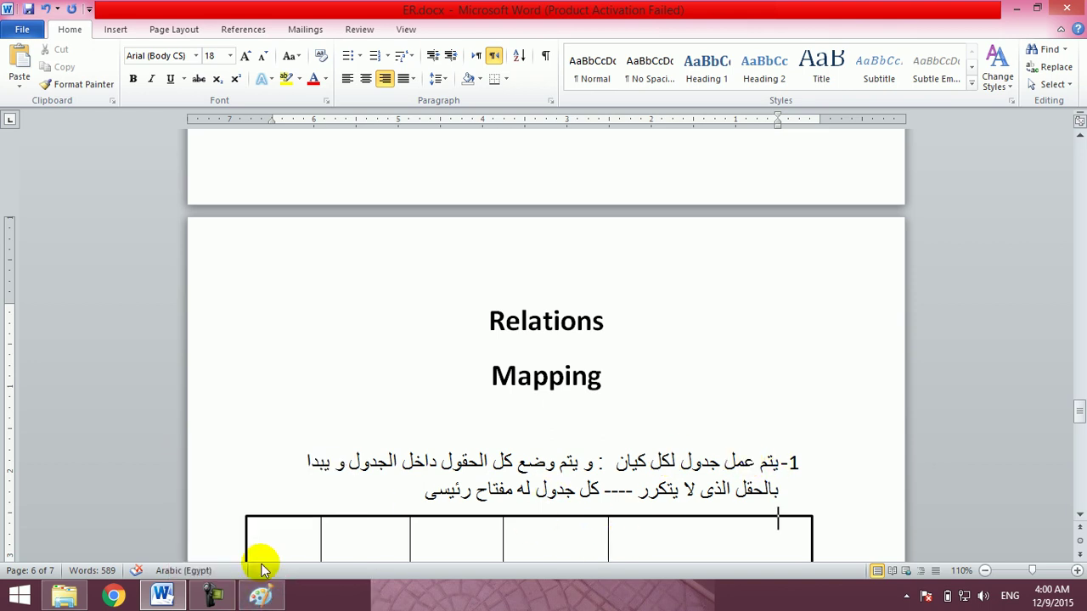
Zoom out to 50% and extend the canvas to 918 × 1020 px, then return to 100%.
left_click(260, 594)
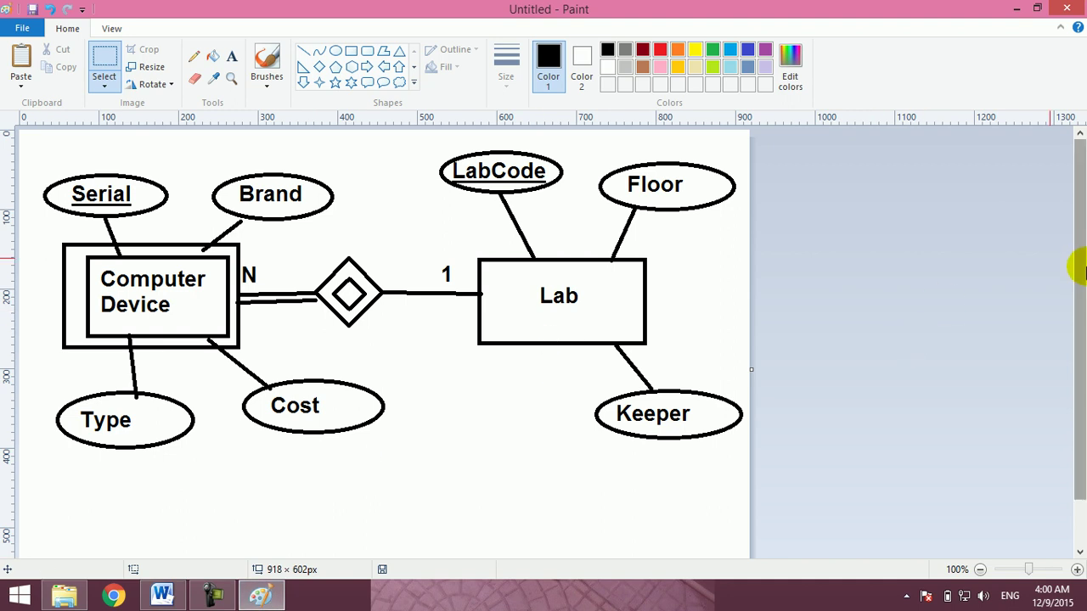
scroll(1075, 262, "down", 2)
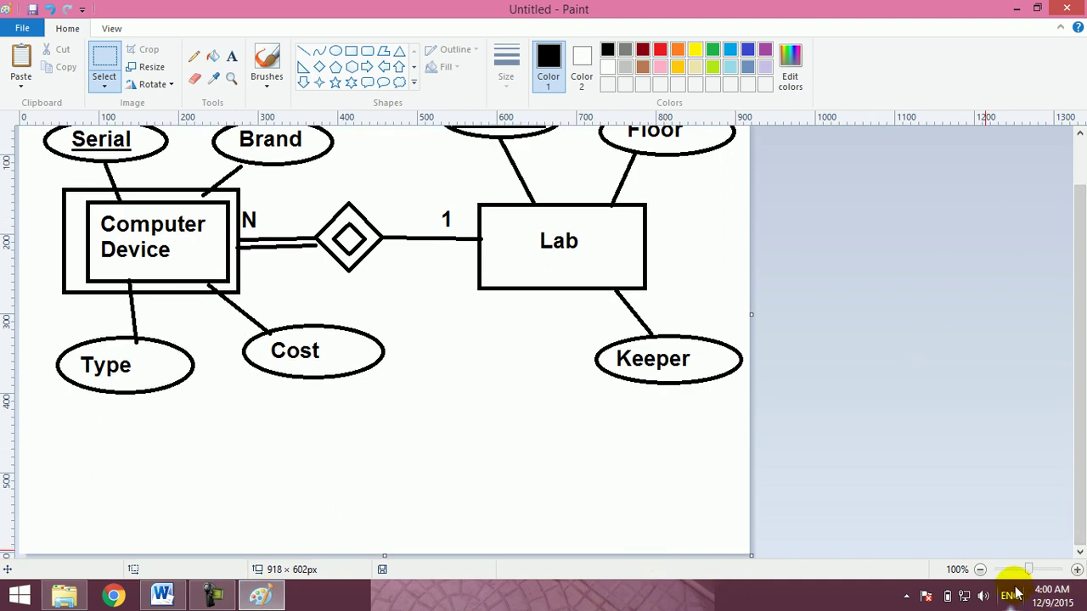
left_click(980, 570)
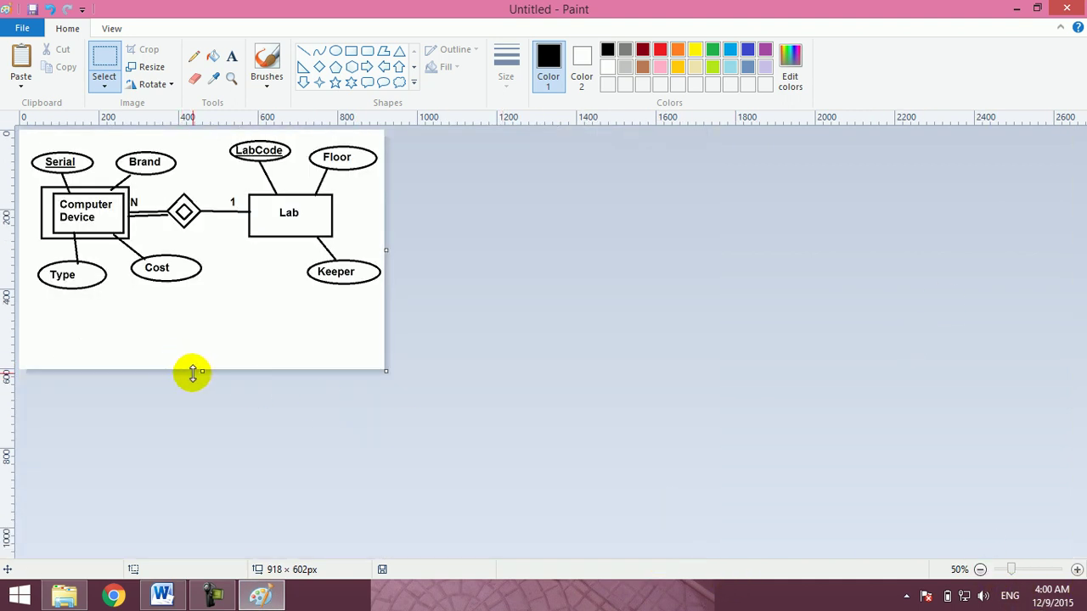
left_click_drag(196, 371, 197, 536)
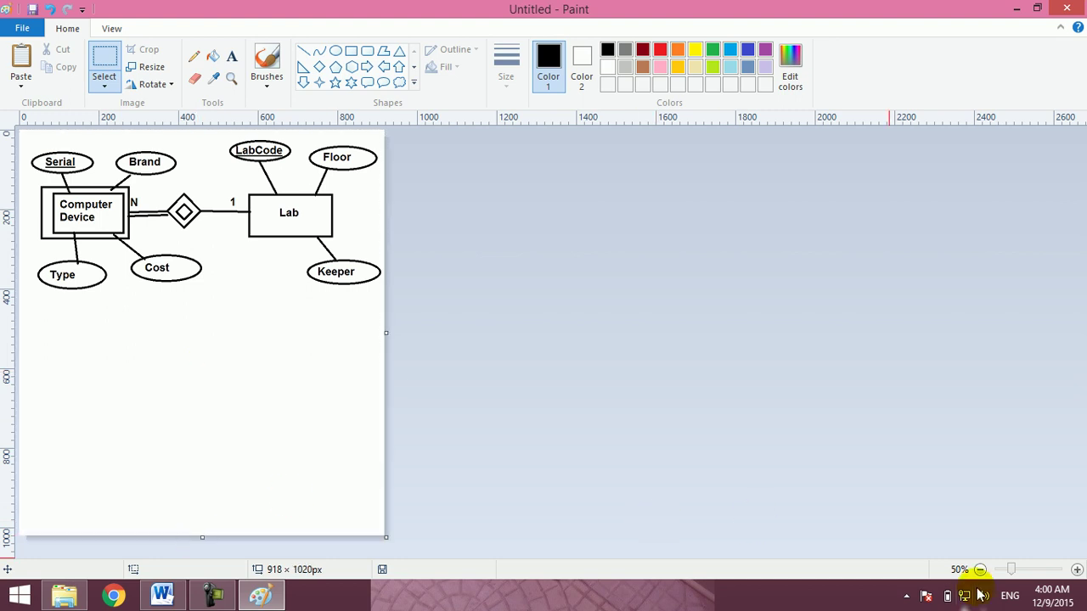
left_click(1076, 569)
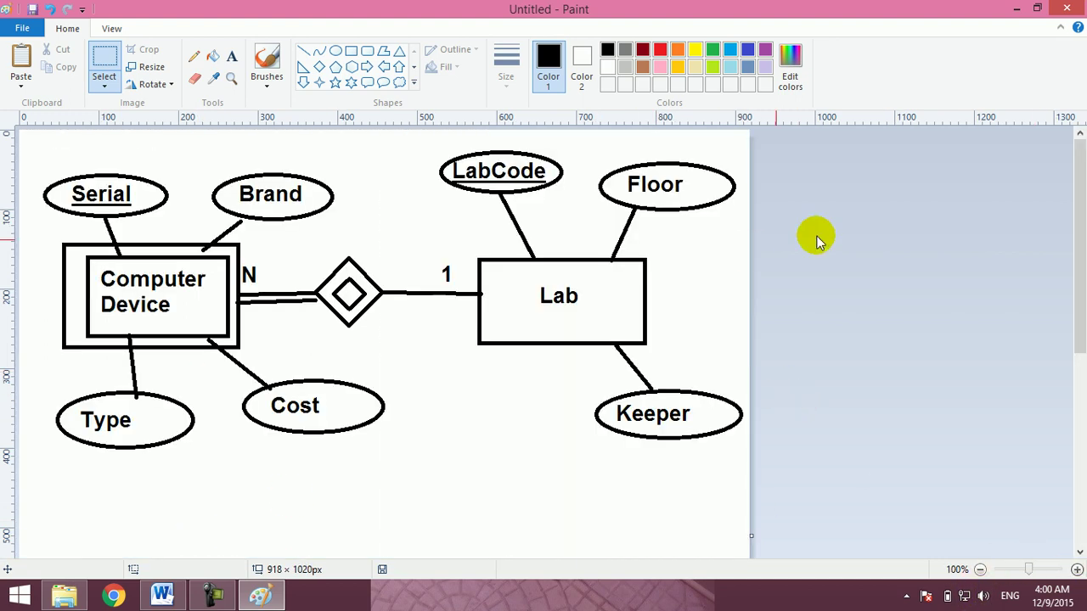
scroll(1085, 231, "down", 3)
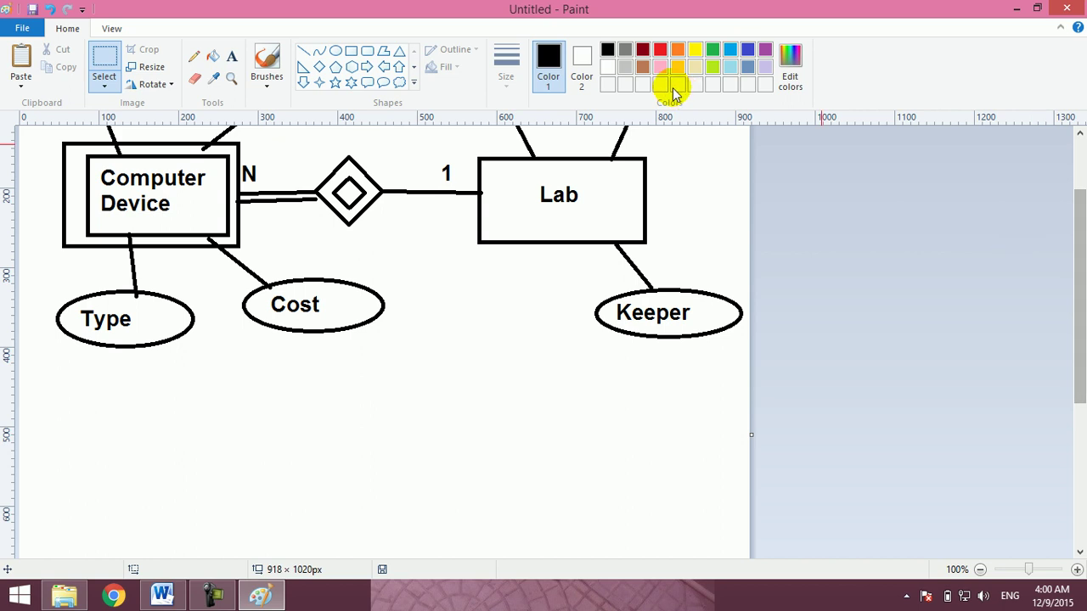
left_click(357, 49)
Draw a long empty rectangle under the ER diagram and place a copy directly below it.
mouse_move(51, 402)
left_mouse_down()
mouse_move(194, 380)
mouse_move(714, 455)
left_mouse_up()
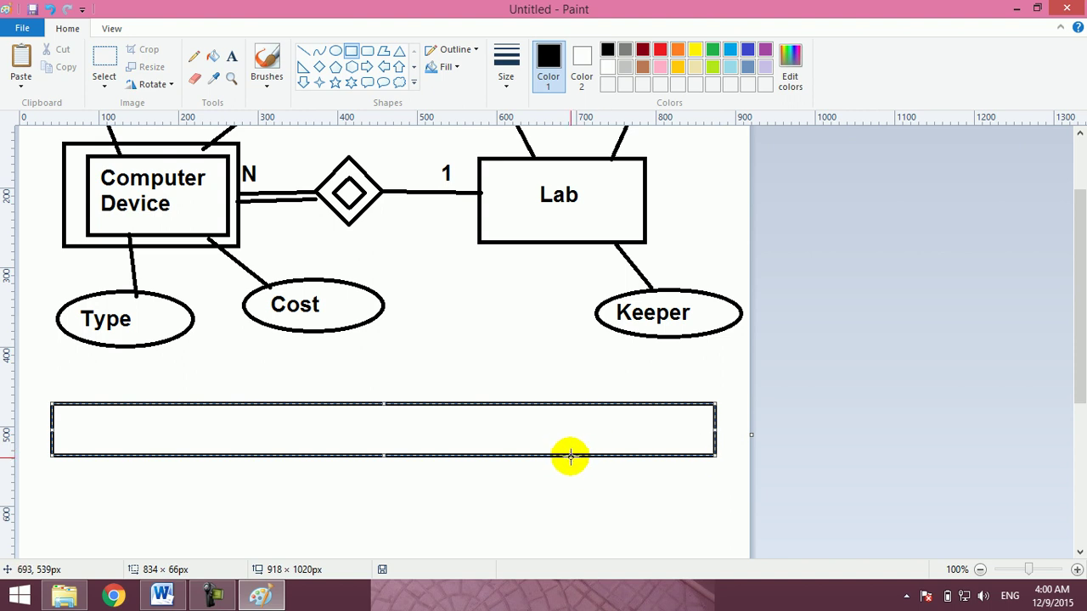
left_click(409, 328)
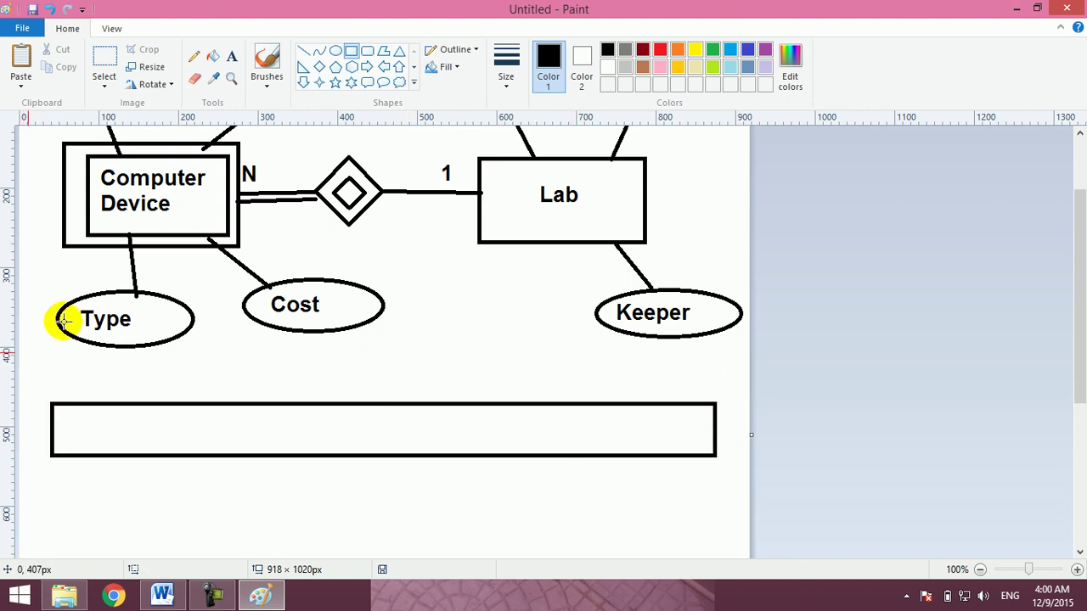
left_click(105, 58)
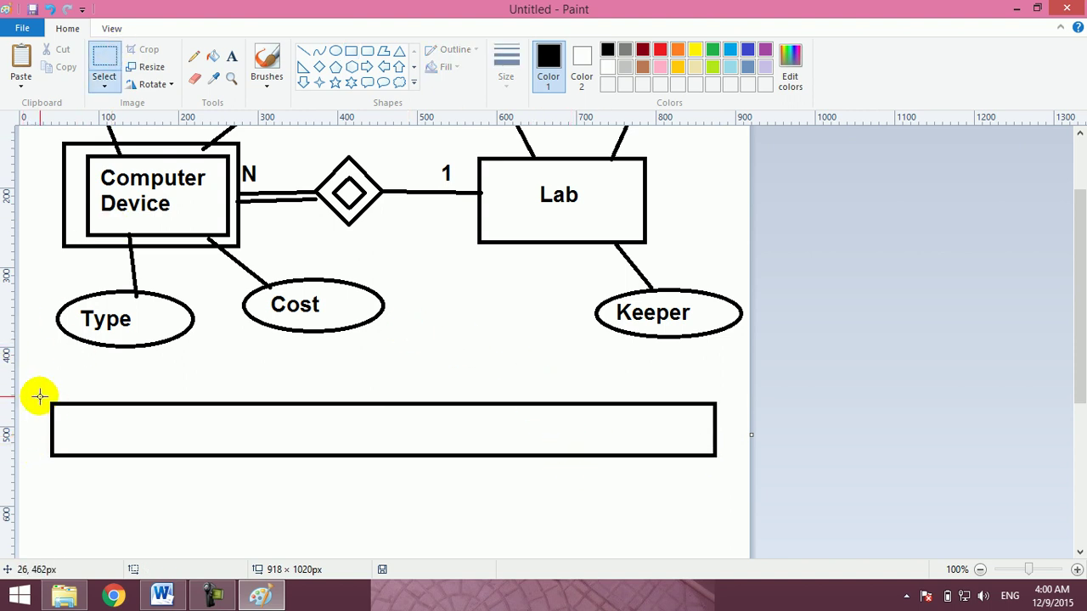
left_click_drag(39, 390, 735, 469)
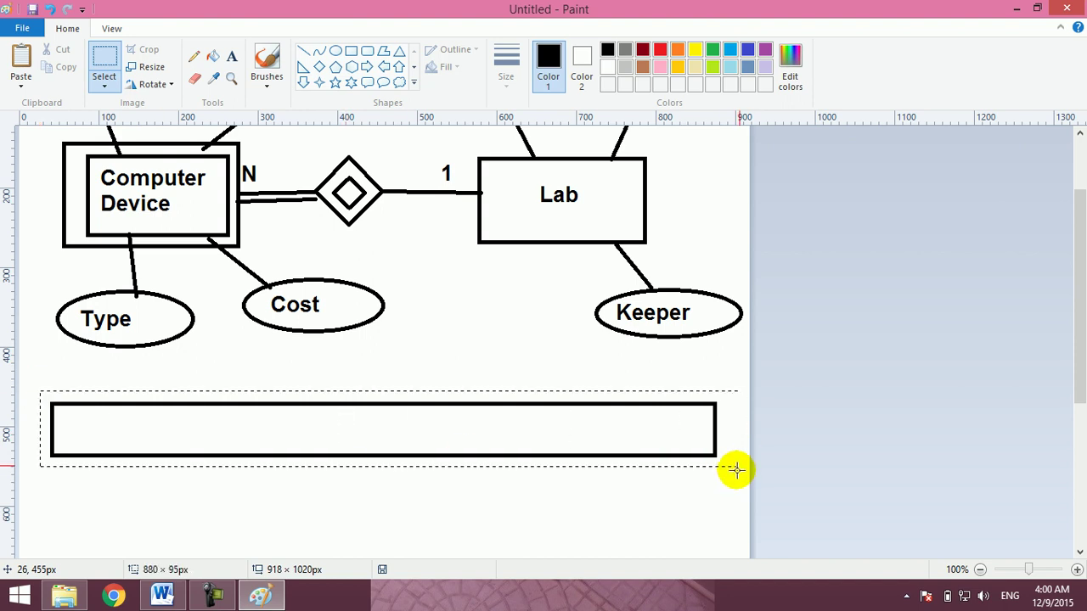
left_click_drag(509, 424, 508, 525)
left_click(483, 291)
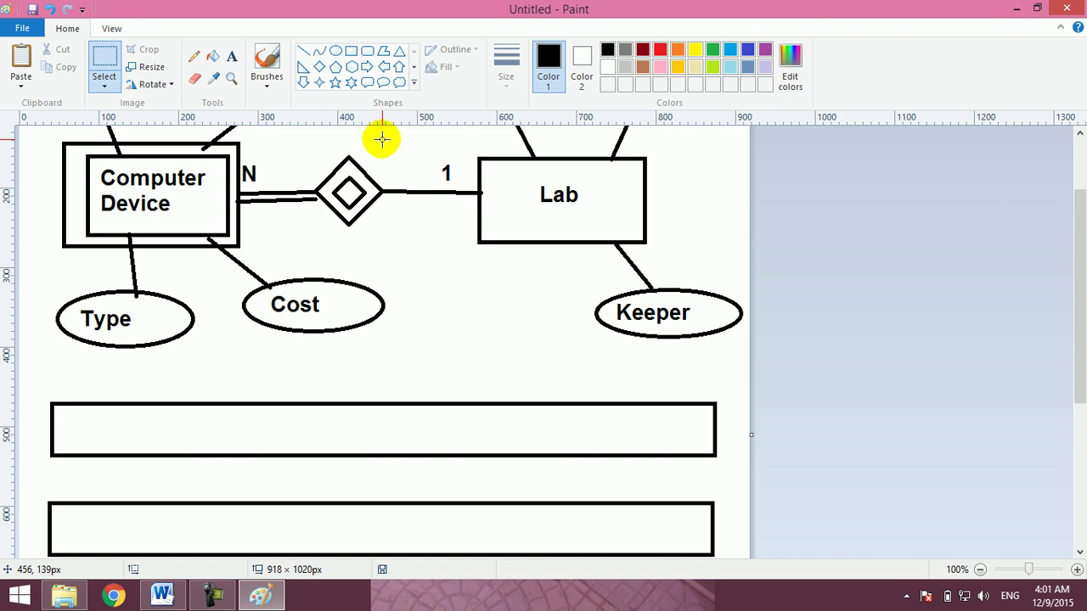
left_click(232, 60)
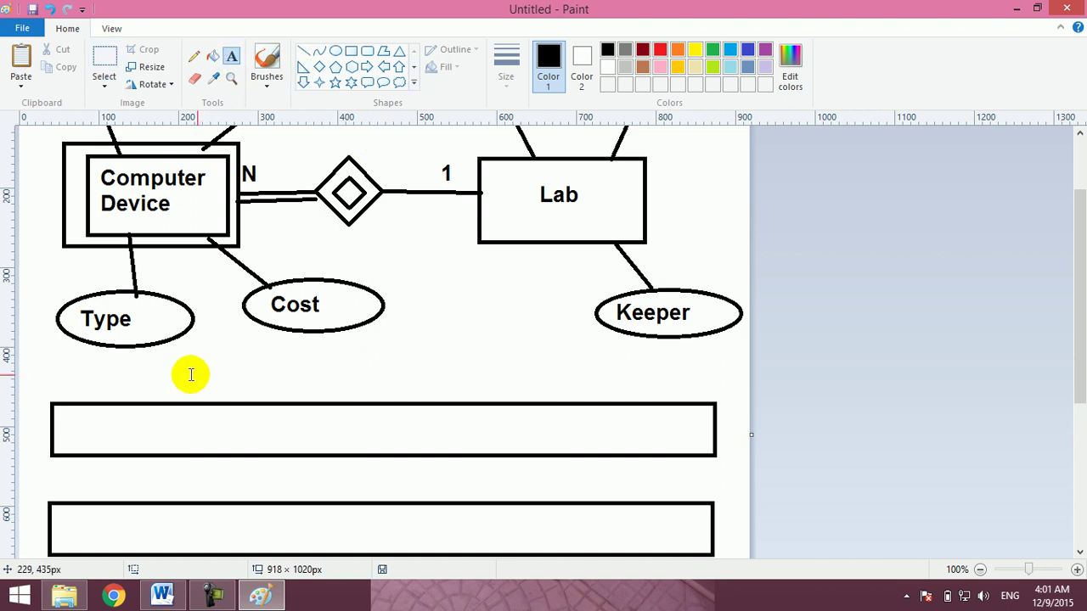
Title the first rectangle 'Lab' with a label above it.
left_click(62, 386)
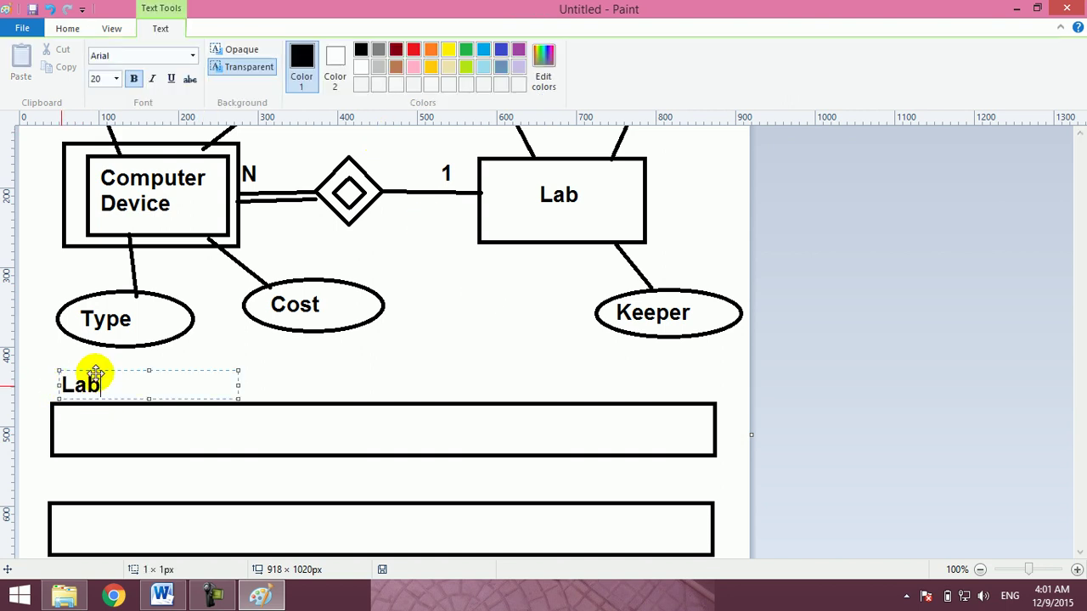
left_click(723, 248)
left_click_drag(1080, 199, 1078, 165)
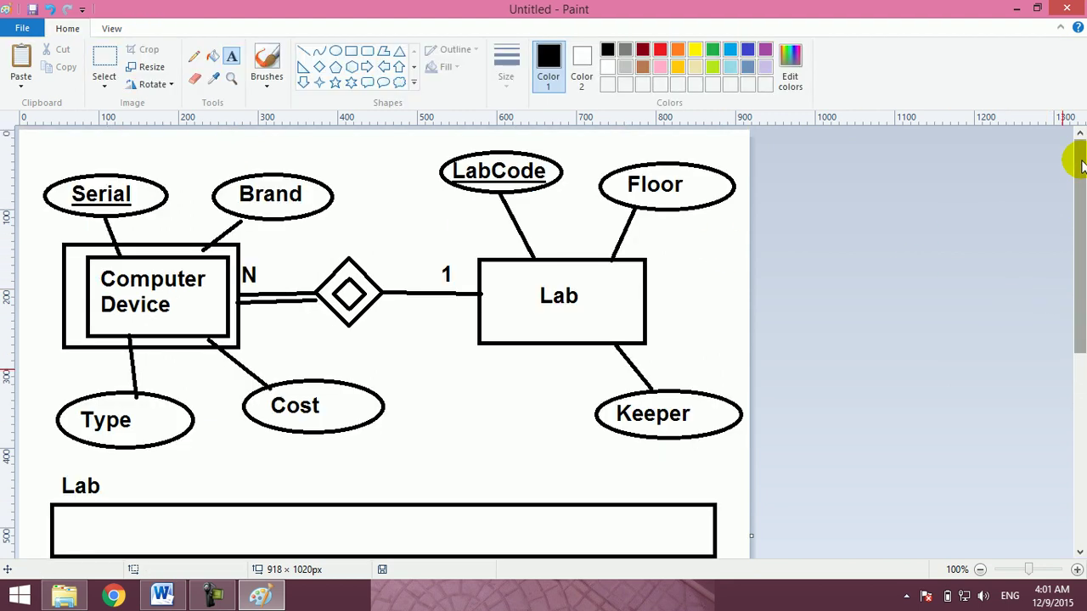
scroll(1080, 166, "down", 3)
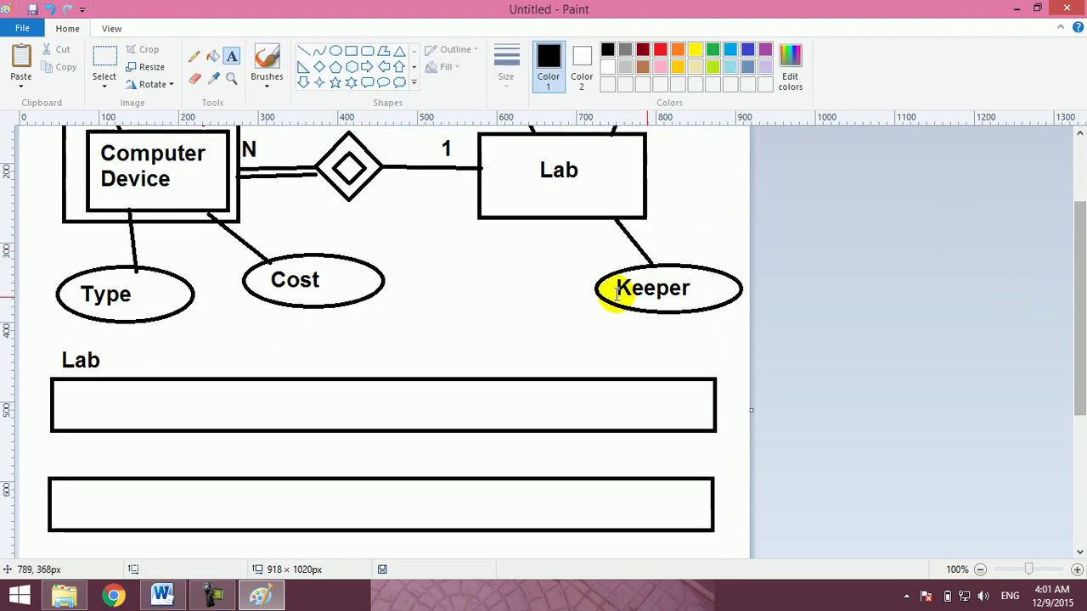
Type the fields LabCode, Floor and Keeper across the first rectangle.
left_click(61, 407)
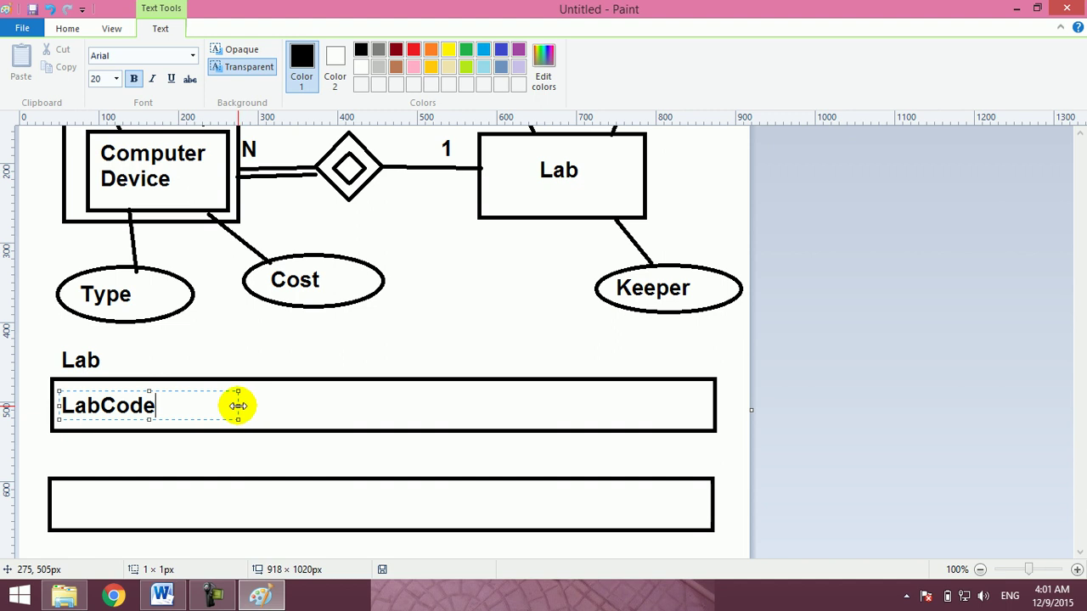
left_click_drag(238, 406, 566, 406)
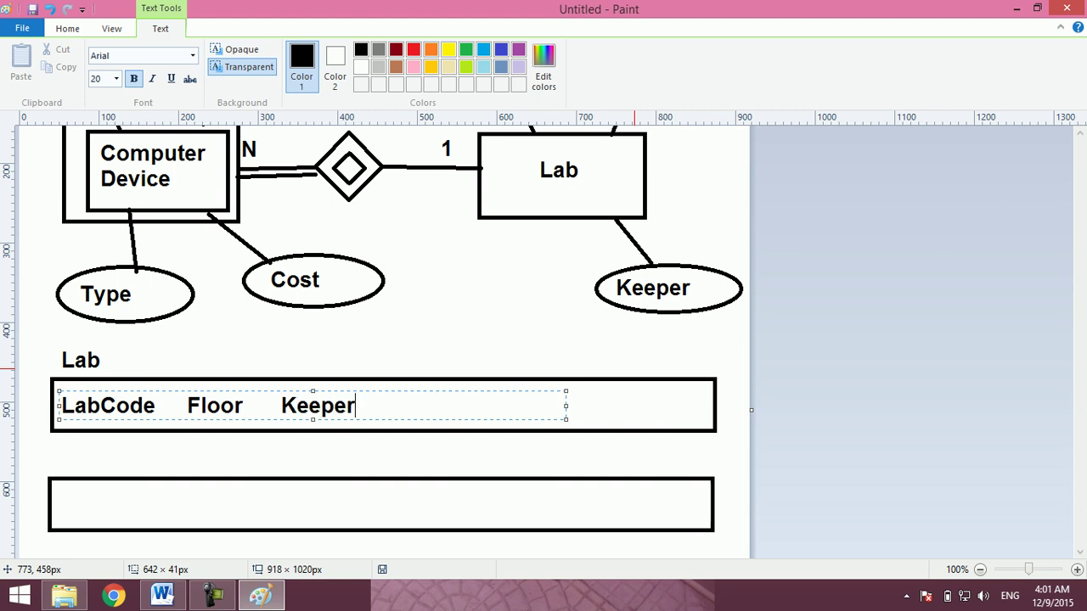
left_click(575, 304)
left_click(575, 304)
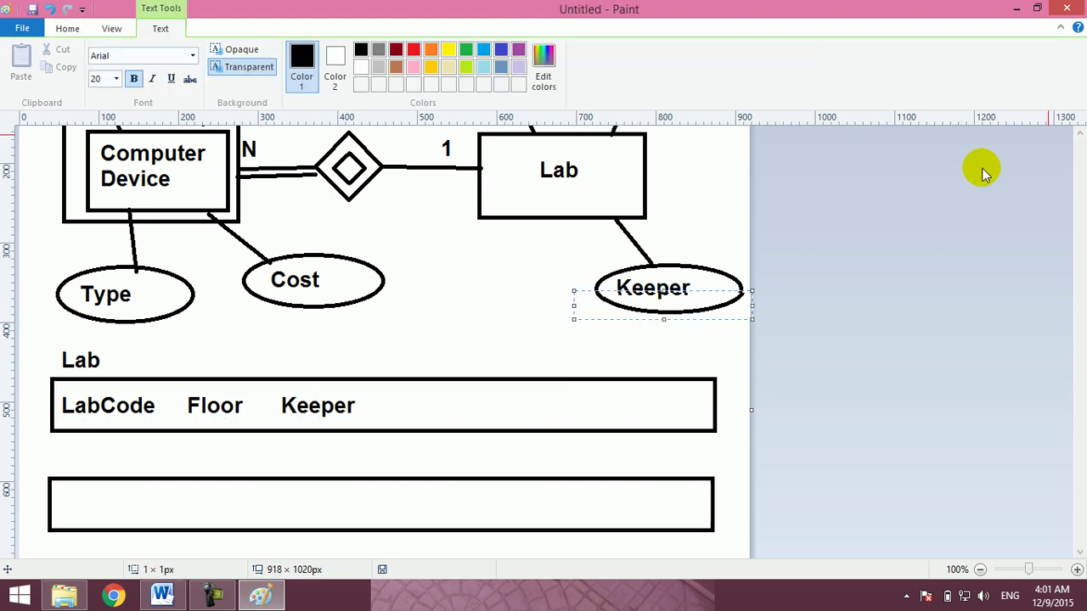
left_click(691, 204)
left_click(1078, 180)
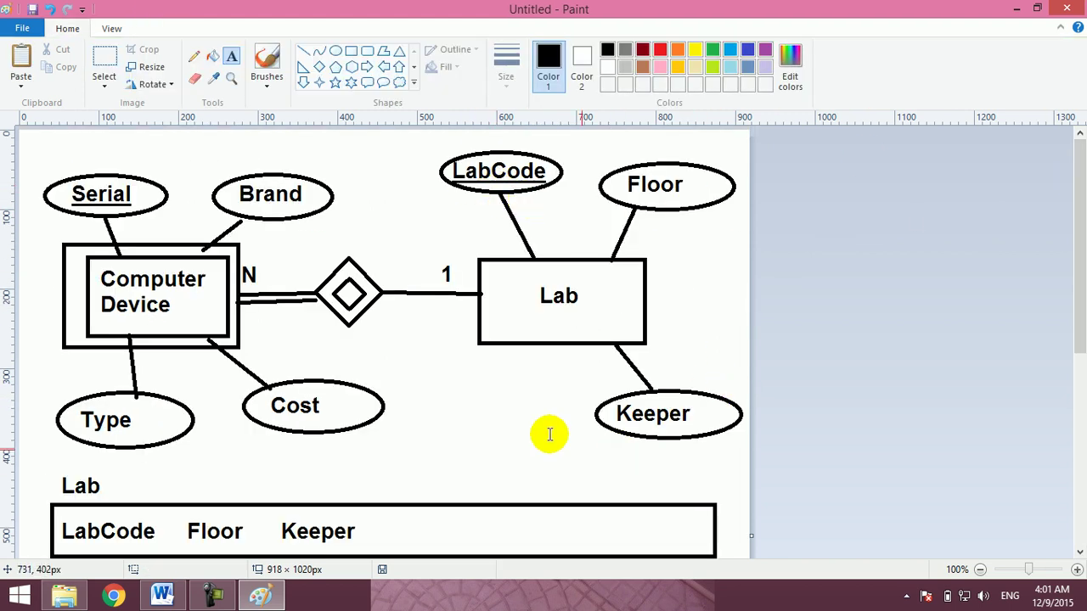
Add an orange PK label under LabCode in the Lab table.
left_click(79, 549)
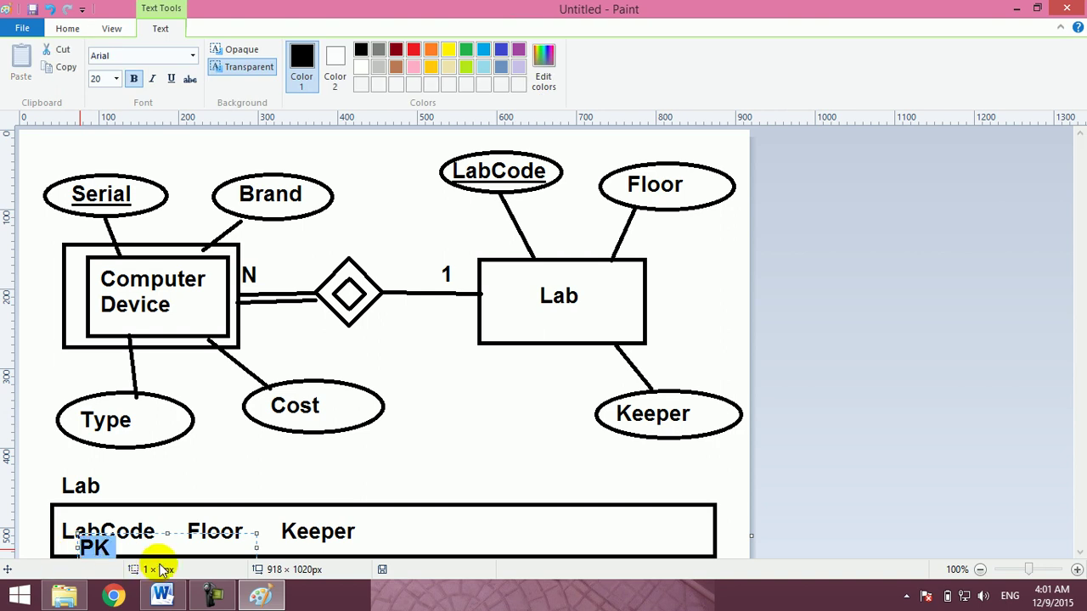
left_click(415, 70)
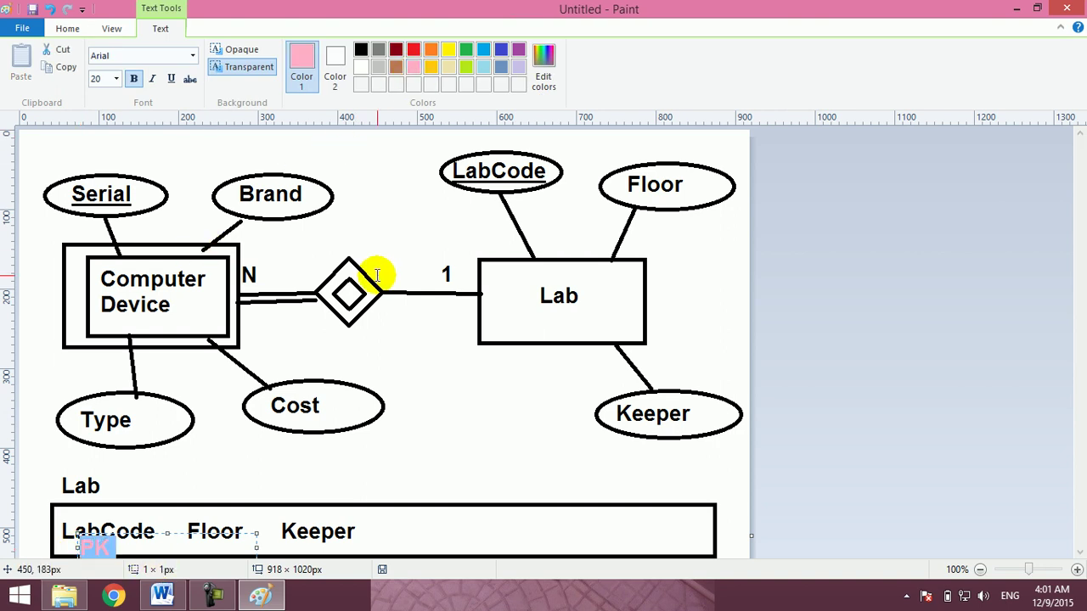
left_click(432, 52)
left_click(394, 431)
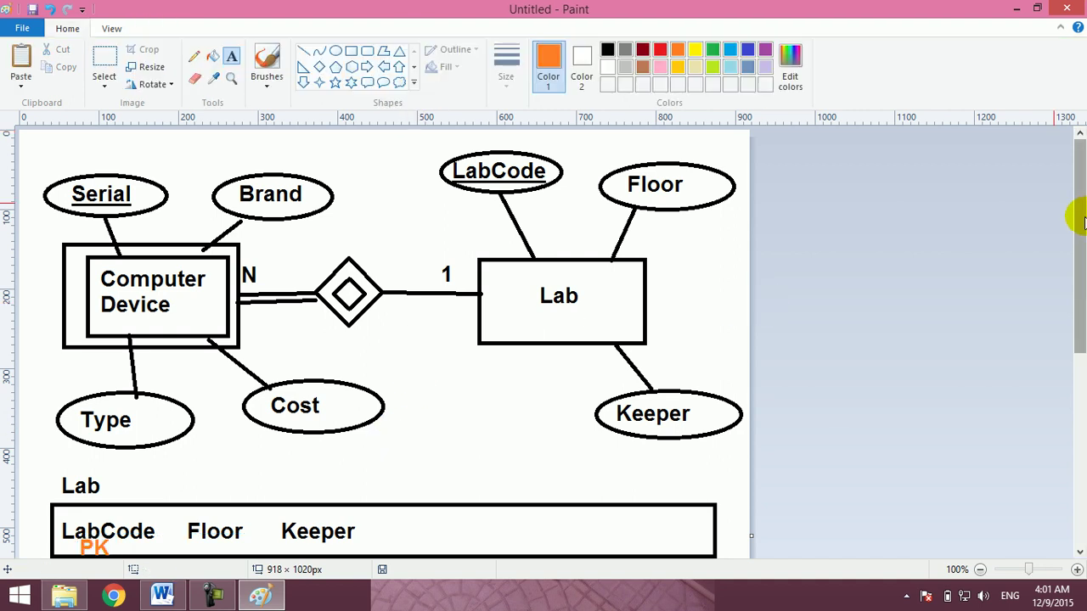
left_click_drag(1080, 223, 1068, 269)
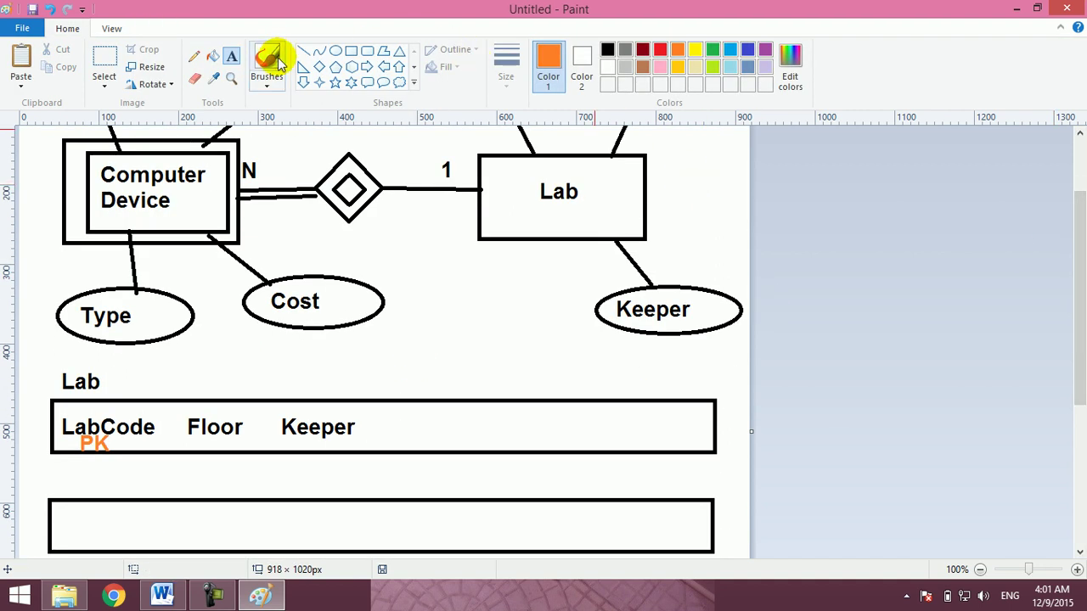
Underline LabCode with a straight line as the Lab key.
left_click(304, 50)
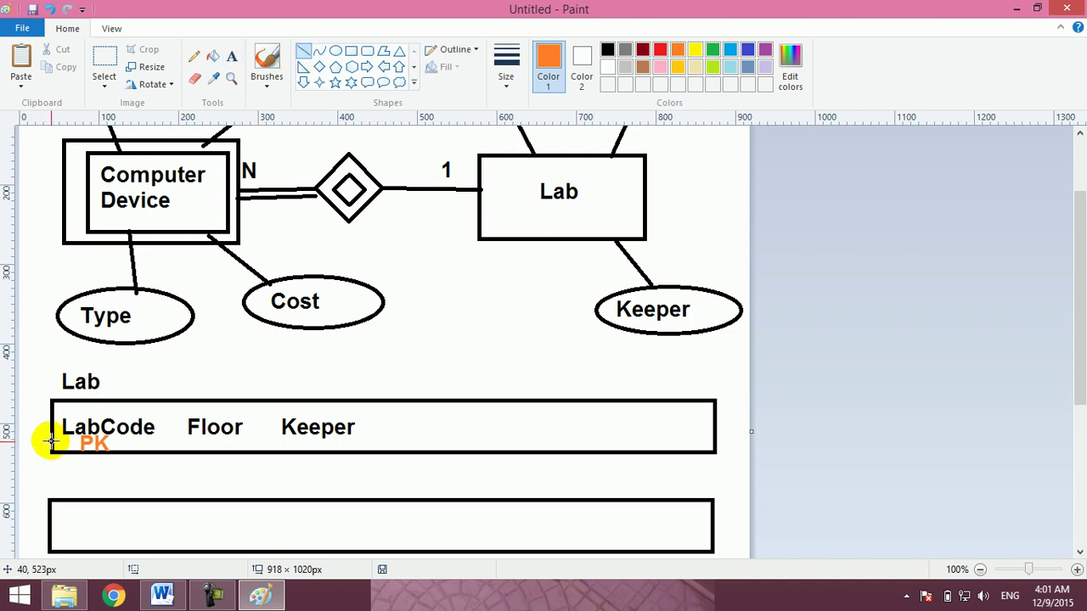
left_click_drag(66, 440, 148, 438)
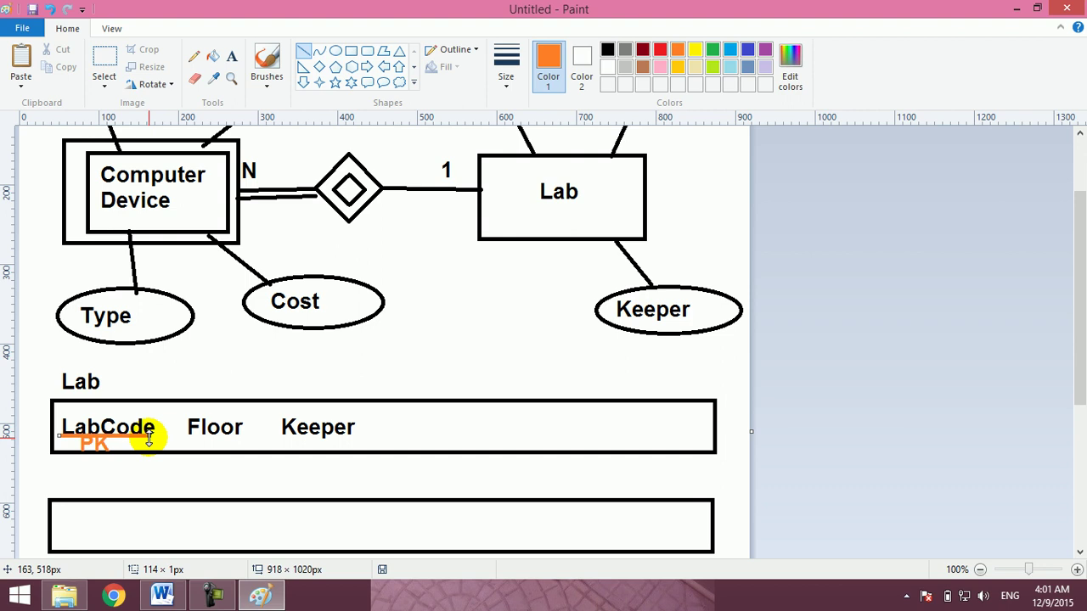
left_click(356, 361)
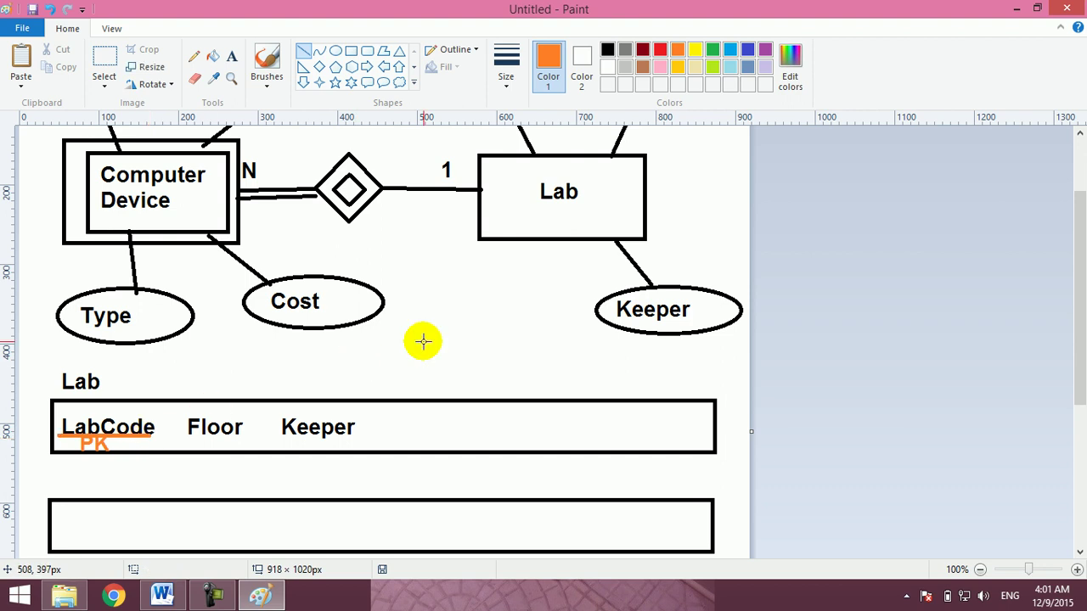
Draw dark grey vertical dividers between LabCode, Floor and Keeper.
left_click(625, 52)
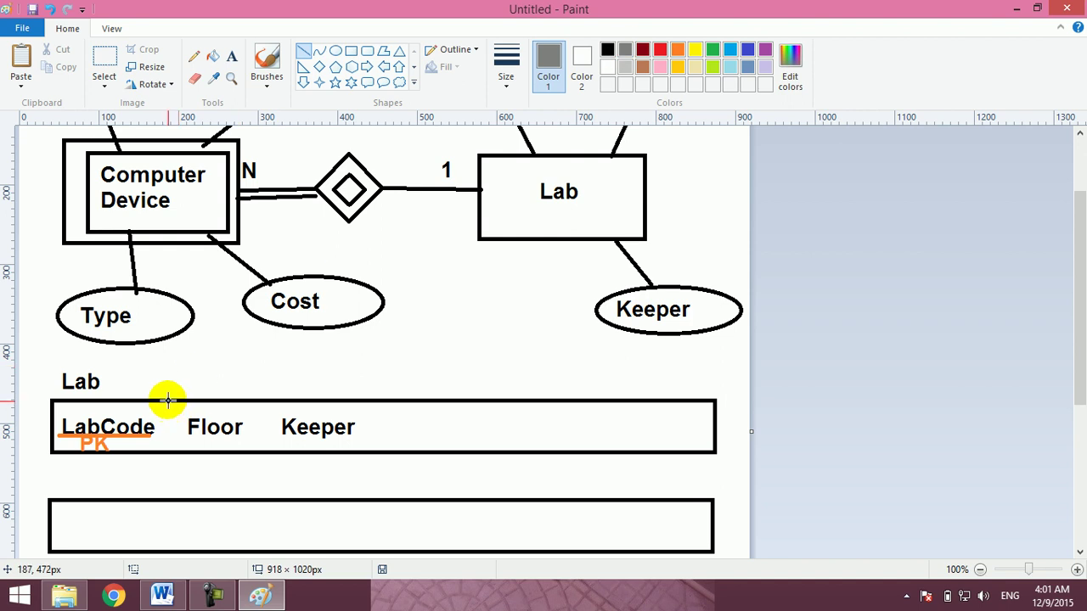
left_click_drag(169, 416, 169, 445)
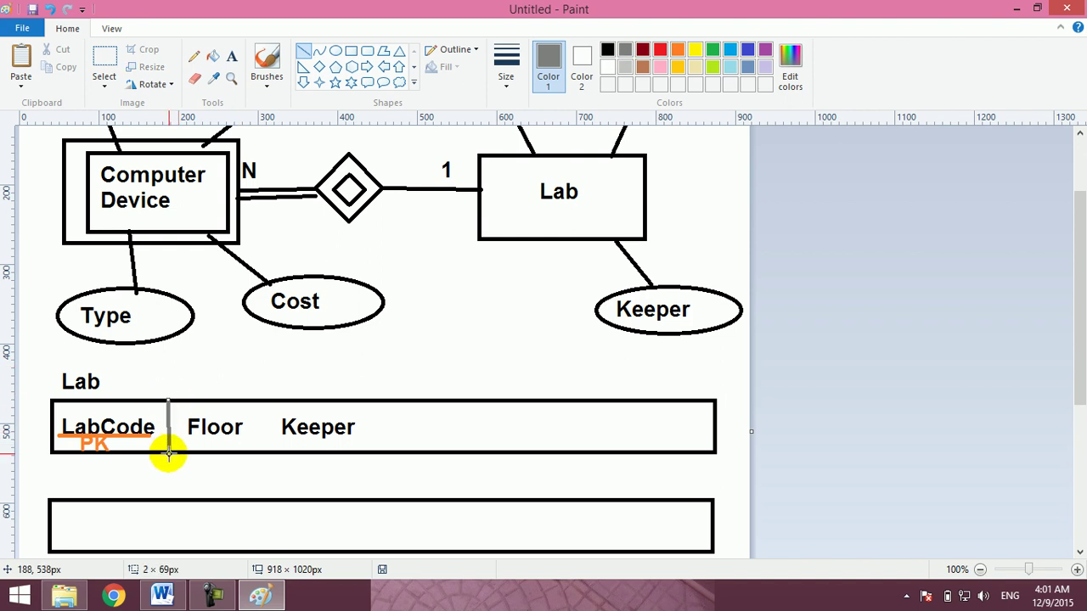
left_click_drag(260, 401, 258, 452)
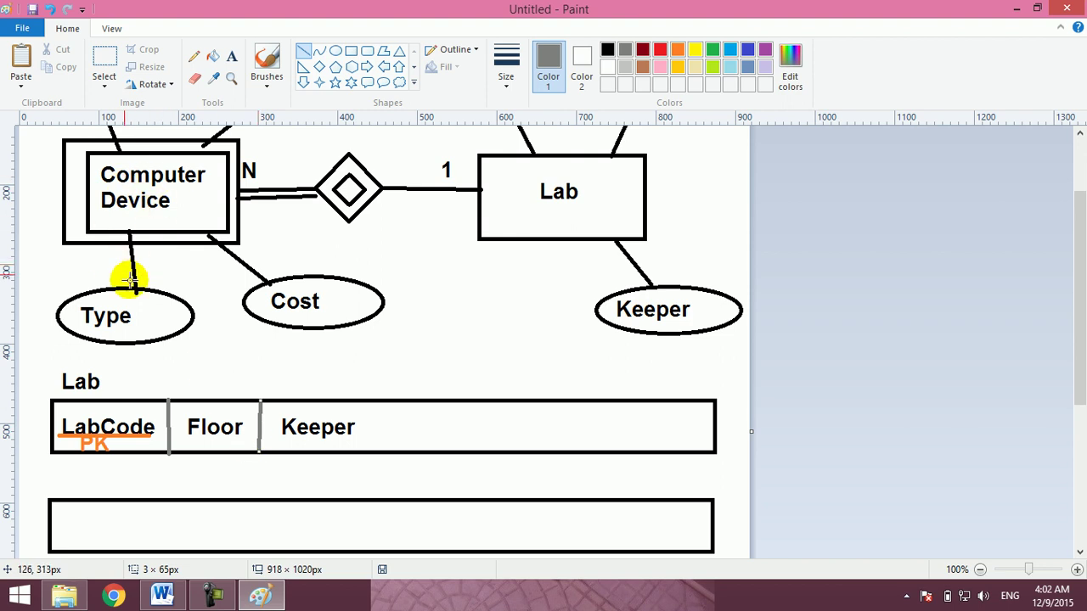
left_click(231, 56)
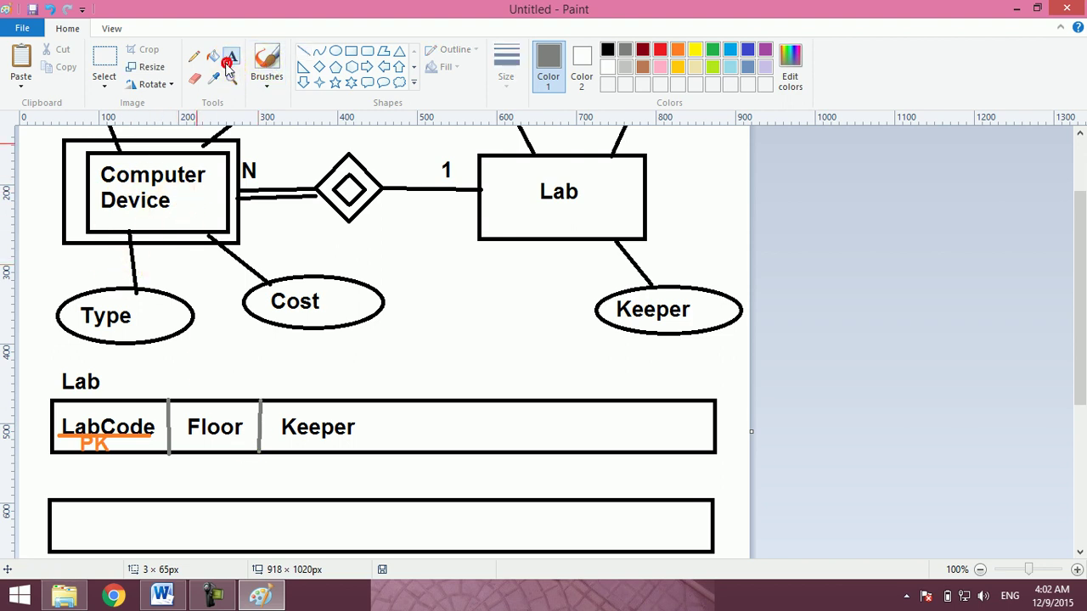
Write the grey bold heading ComputerDevice above the second table box, widened to one line.
left_click(60, 485)
type("ComputerDevic")
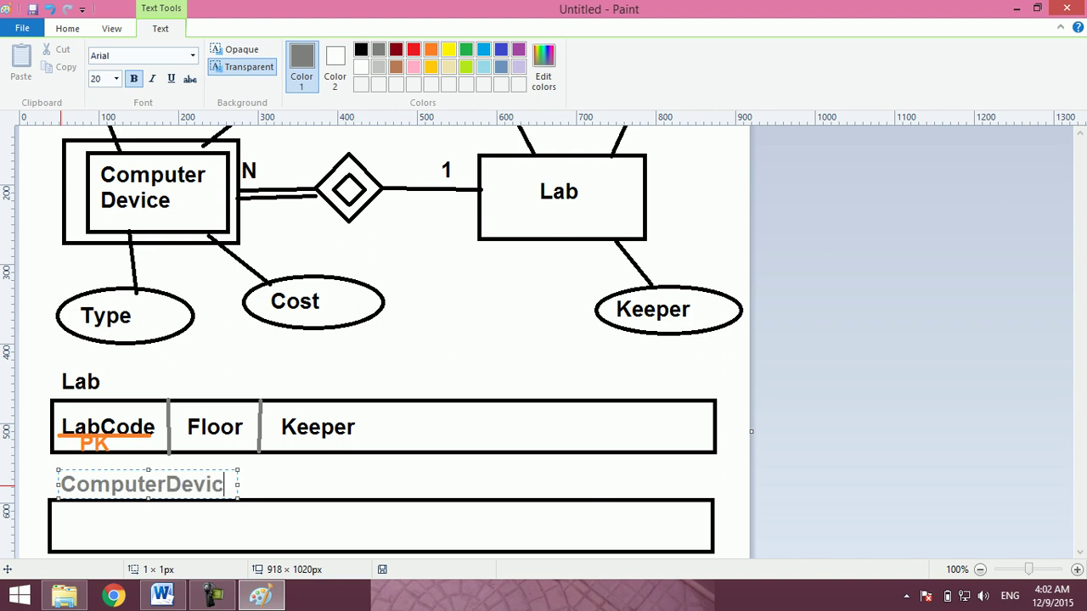
type("e")
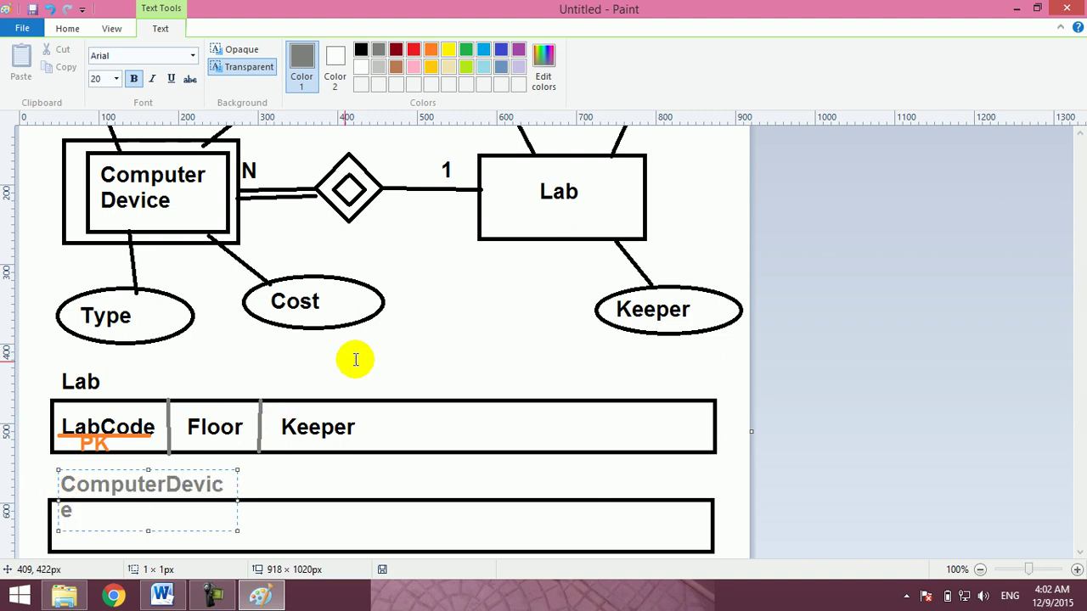
left_click_drag(235, 501, 292, 499)
left_click(430, 459)
left_click(430, 459)
left_click(691, 204)
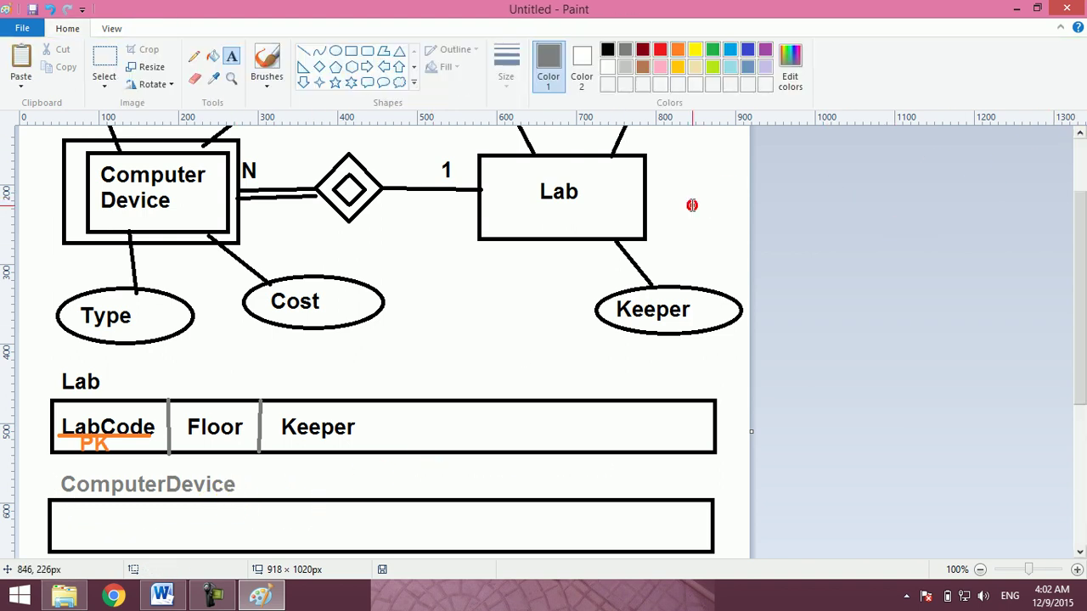
left_click(1082, 177)
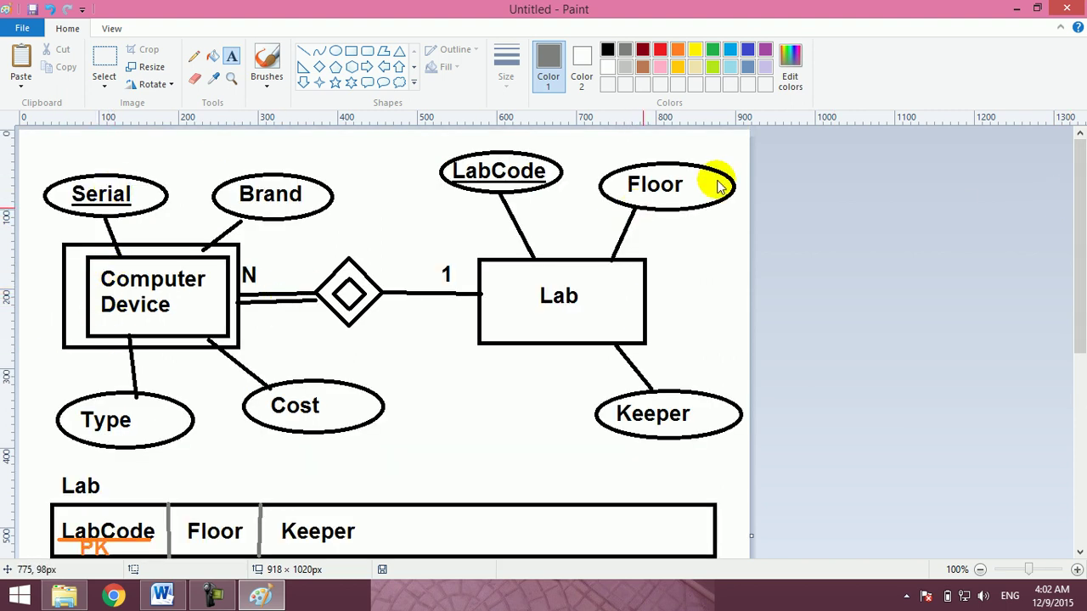
left_click(1080, 441)
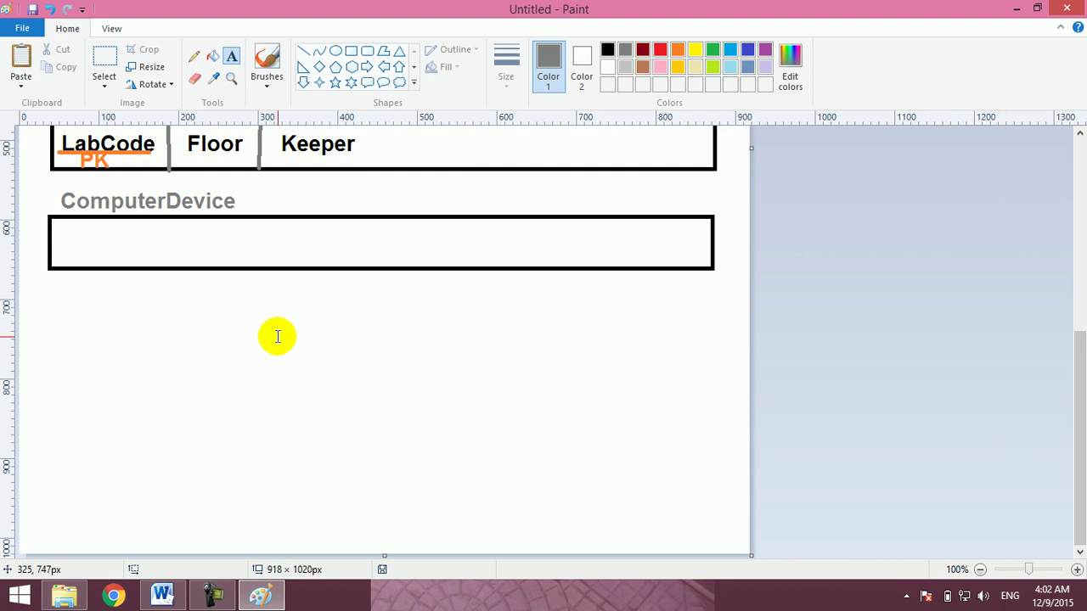
Write Serail as the first field inside the ComputerDevice box.
left_click(62, 246)
type("Serail")
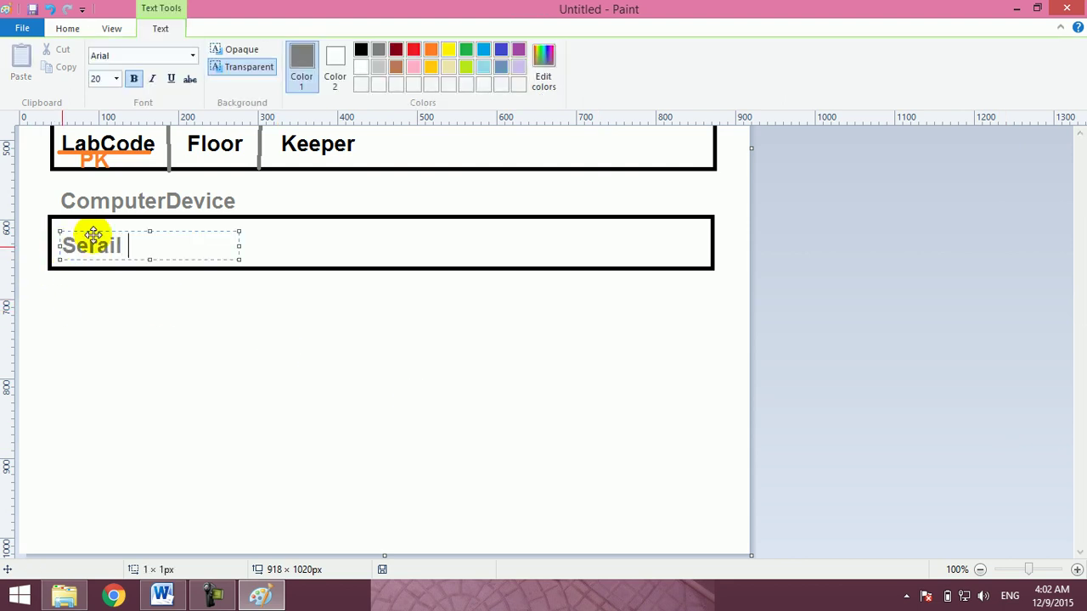
left_click_drag(238, 245, 602, 255)
left_click(587, 337)
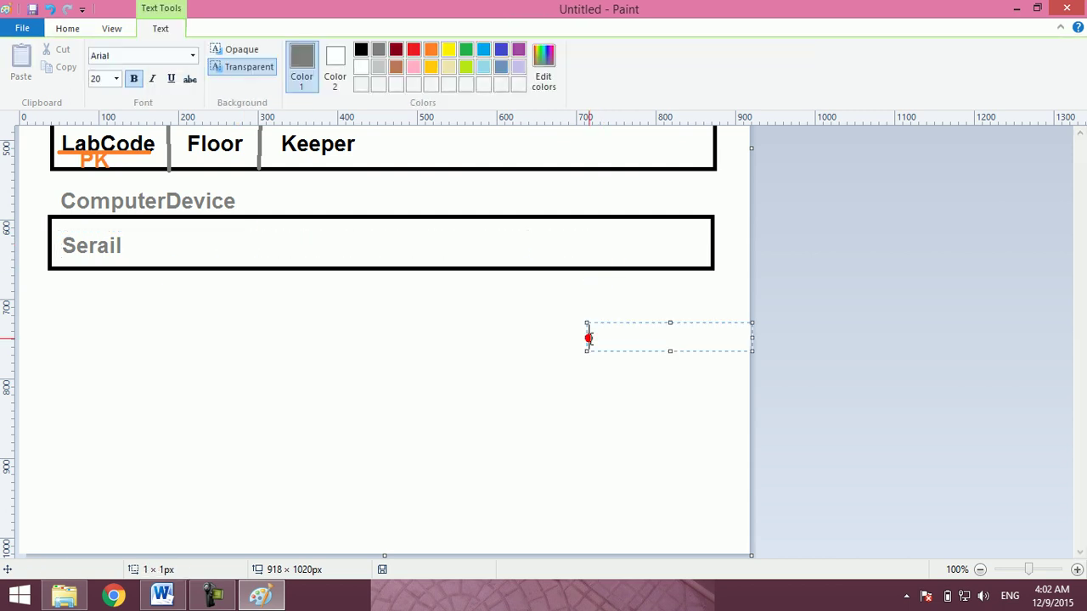
left_click(758, 224)
left_click(1074, 170)
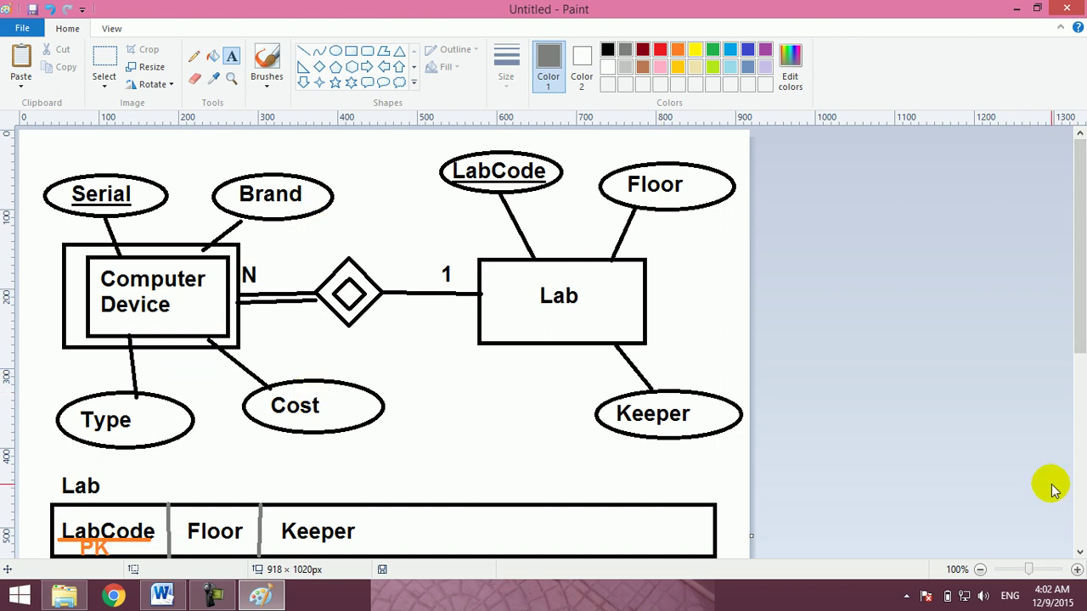
left_click(1080, 484)
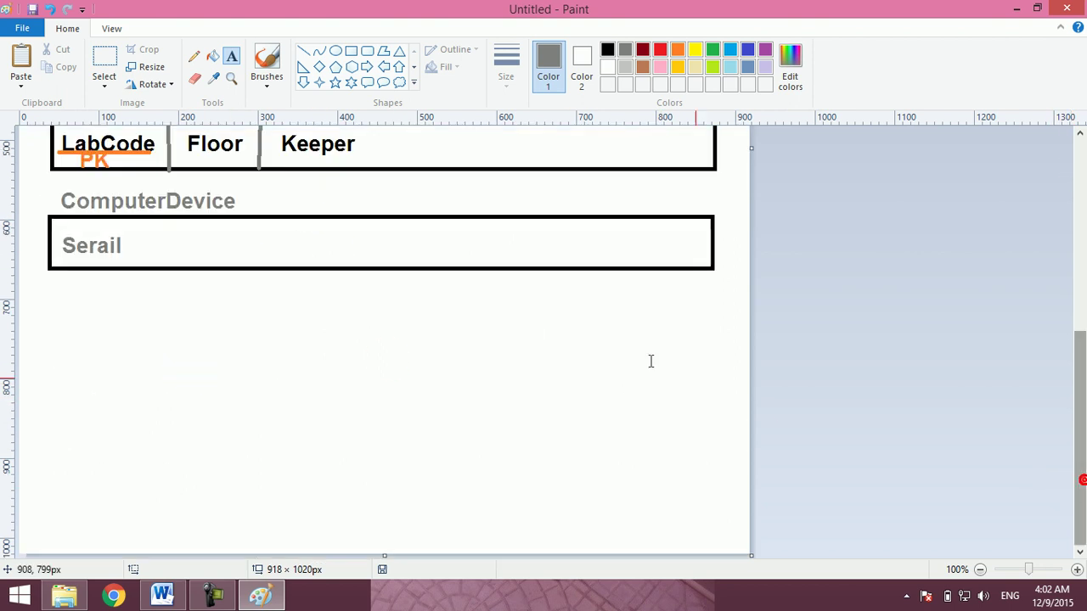
Add Brand, Type and Cost after Serail, shifted right across the table.
left_click(143, 246)
type("Brand")
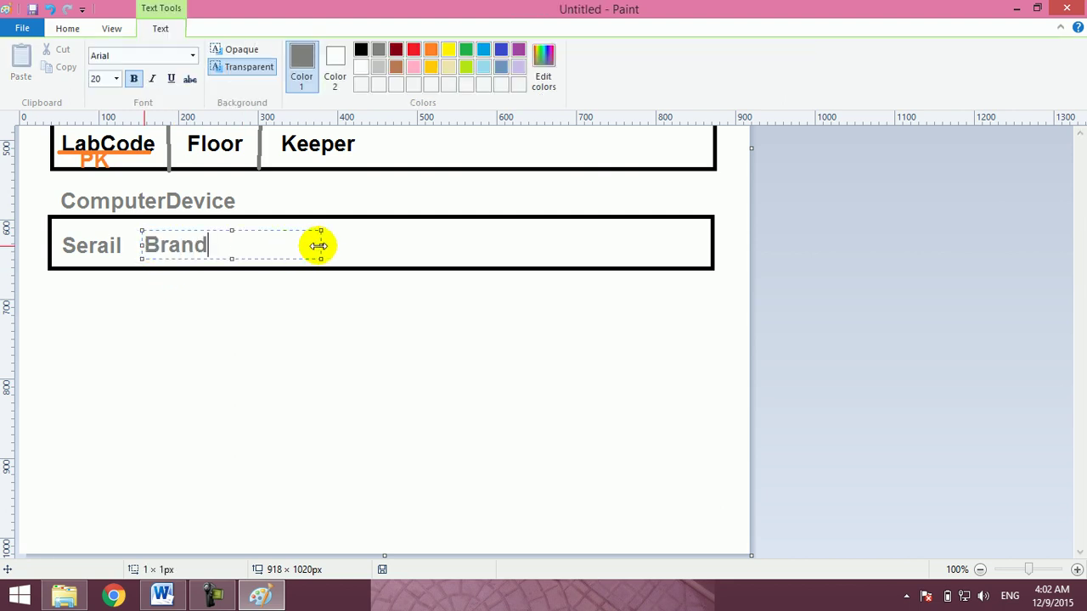
left_click_drag(321, 245, 677, 290)
type("Type          Cost")
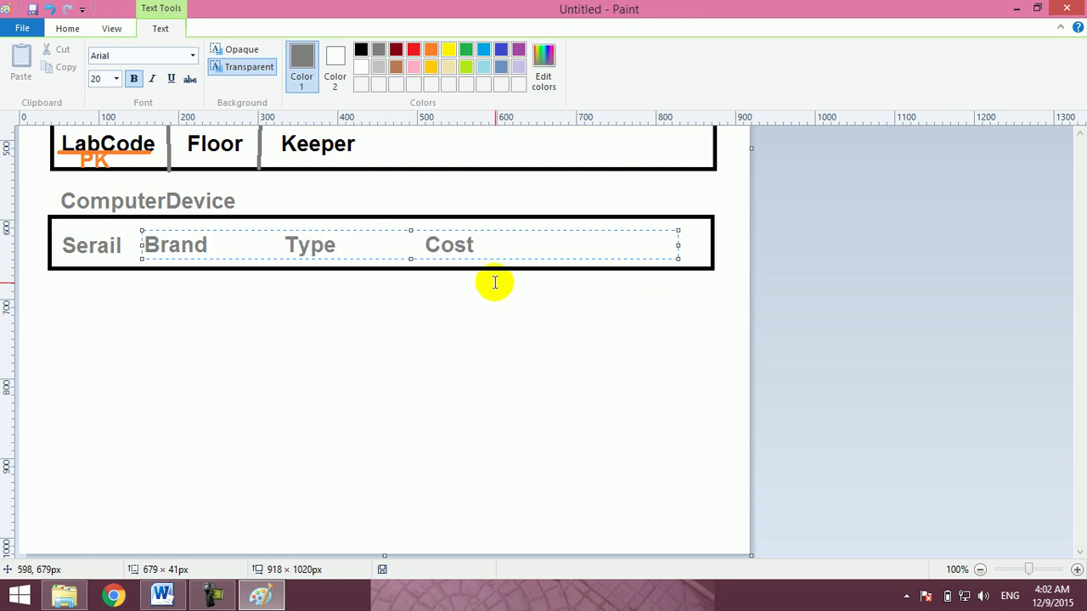
left_click_drag(313, 229, 385, 226)
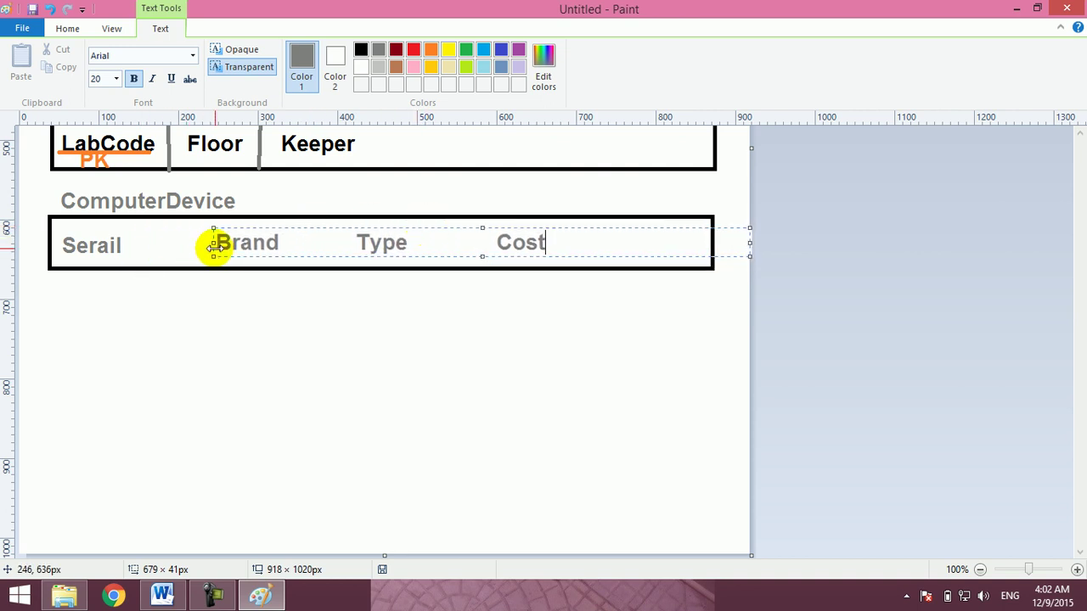
mouse_move(213, 243)
left_mouse_down()
mouse_move(326, 244)
mouse_move(257, 242)
left_mouse_up()
left_click(209, 323)
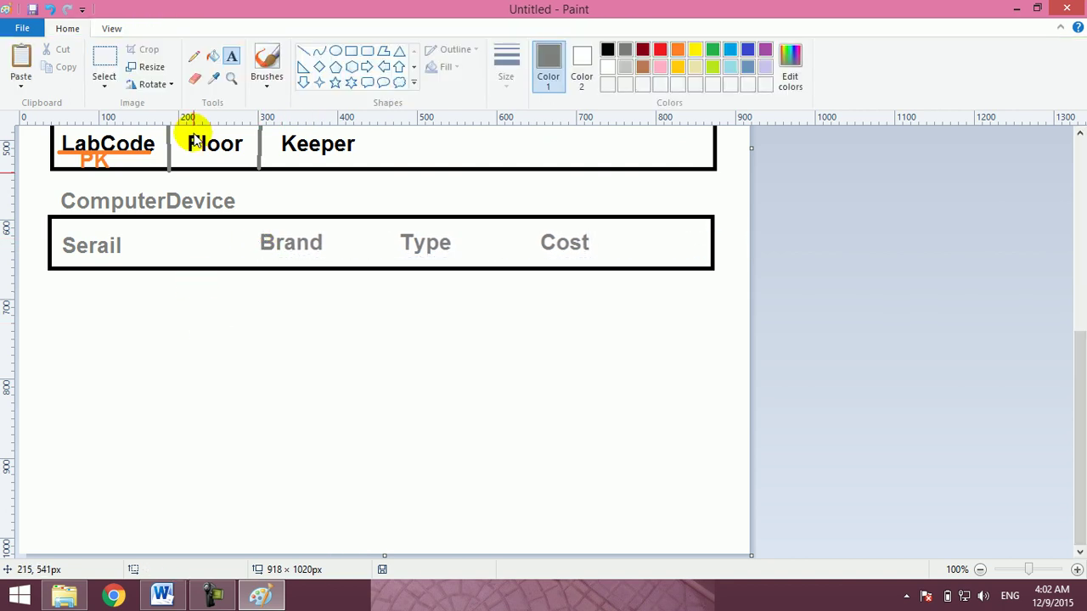
left_click(303, 52)
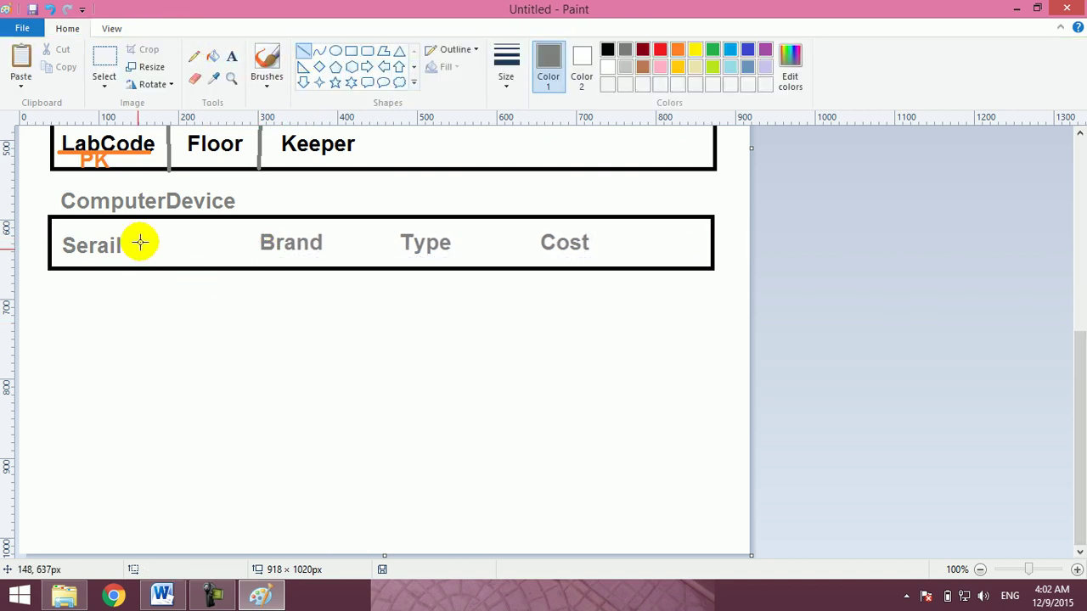
Draw grey dividers between the ComputerDevice fields and underline Serail as the key.
left_click_drag(134, 263, 133, 262)
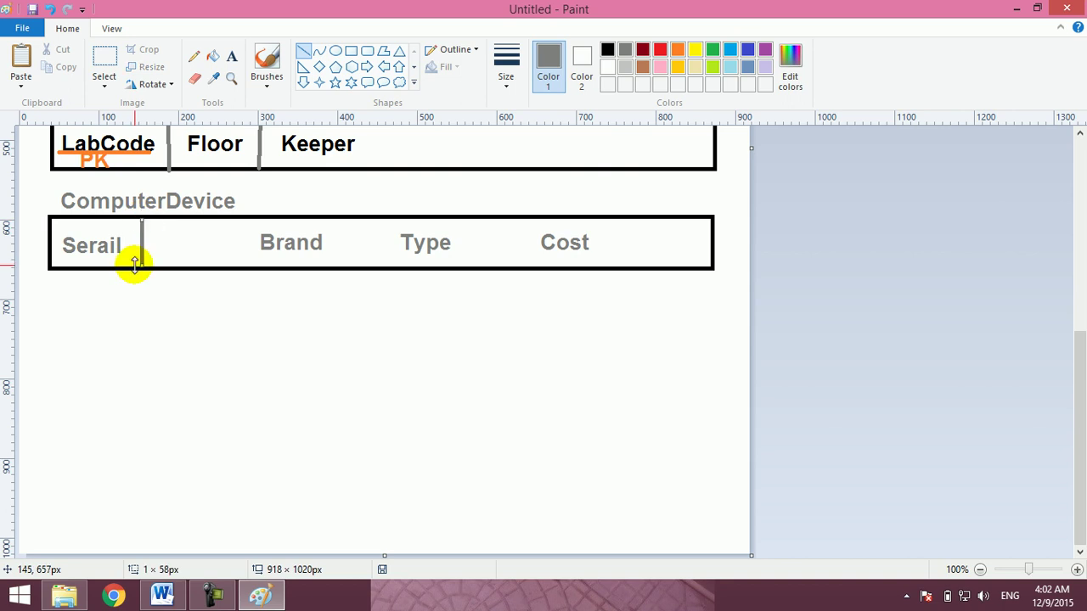
left_click_drag(353, 218, 352, 269)
left_click_drag(247, 218, 247, 268)
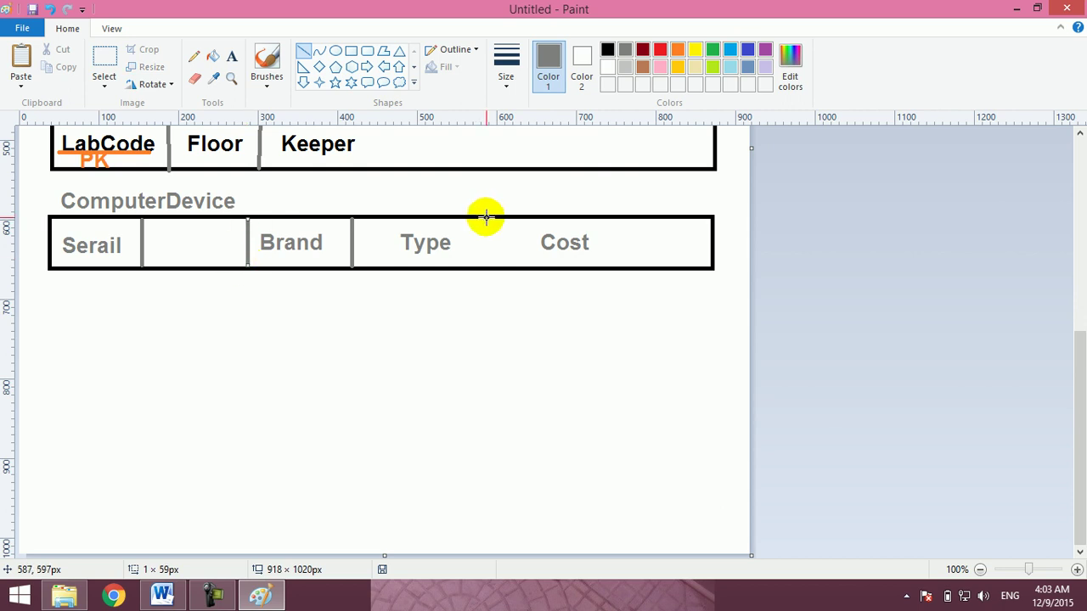
left_click_drag(486, 218, 485, 268)
left_click_drag(50, 255, 130, 256)
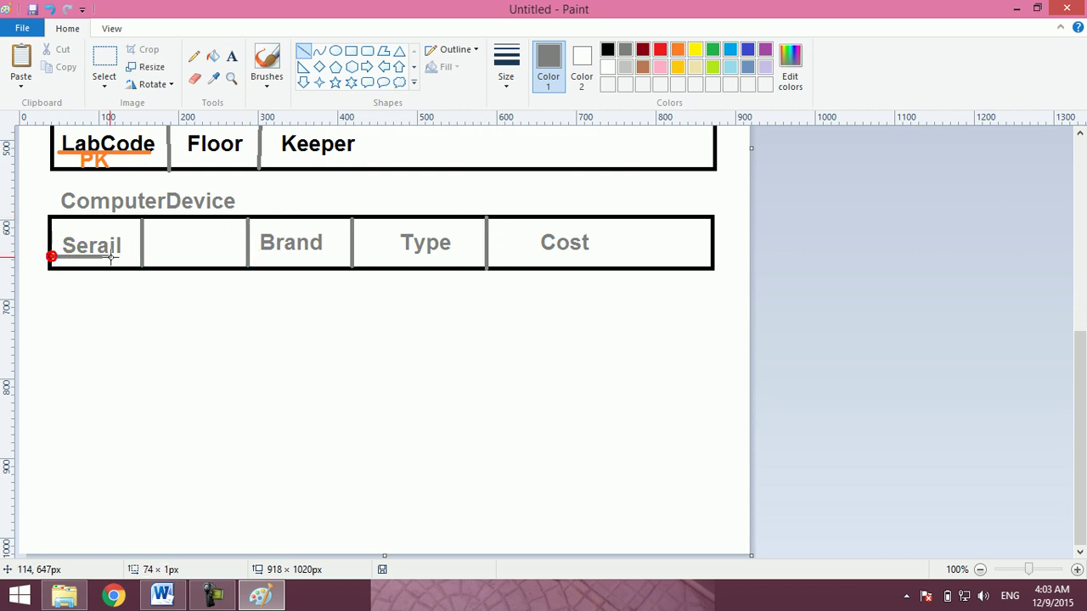
Add a grey pk note just below Serail.
left_click(231, 59)
left_click(67, 271)
type("pk")
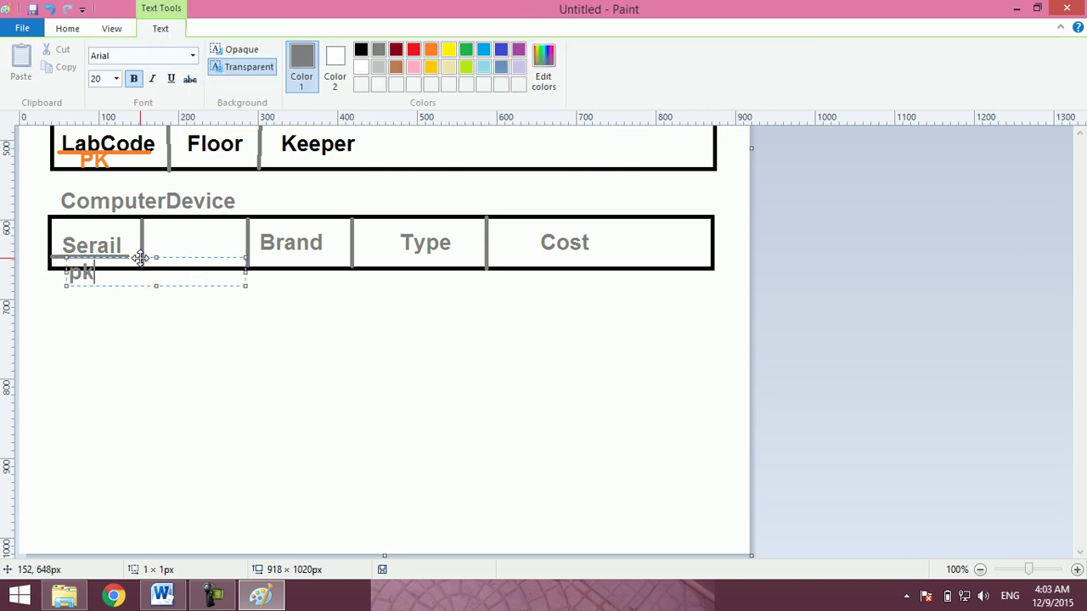
left_click_drag(140, 258, 140, 275)
left_click(327, 315)
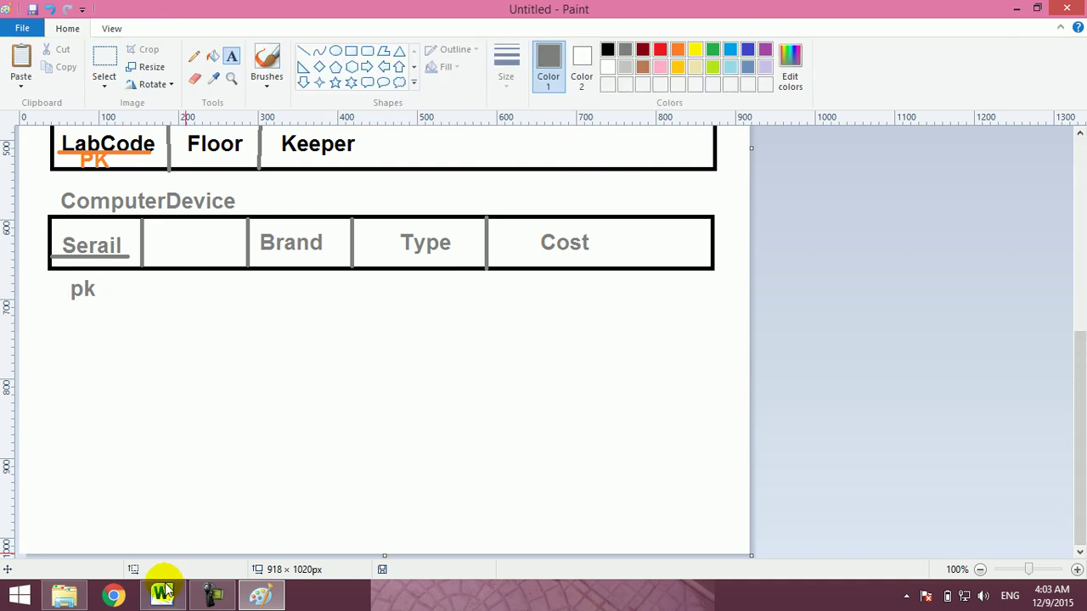
left_click(165, 588)
Check the Arabic bullet note and pasted ER diagram in Word, then return to Paint.
scroll(578, 454, "down", 10)
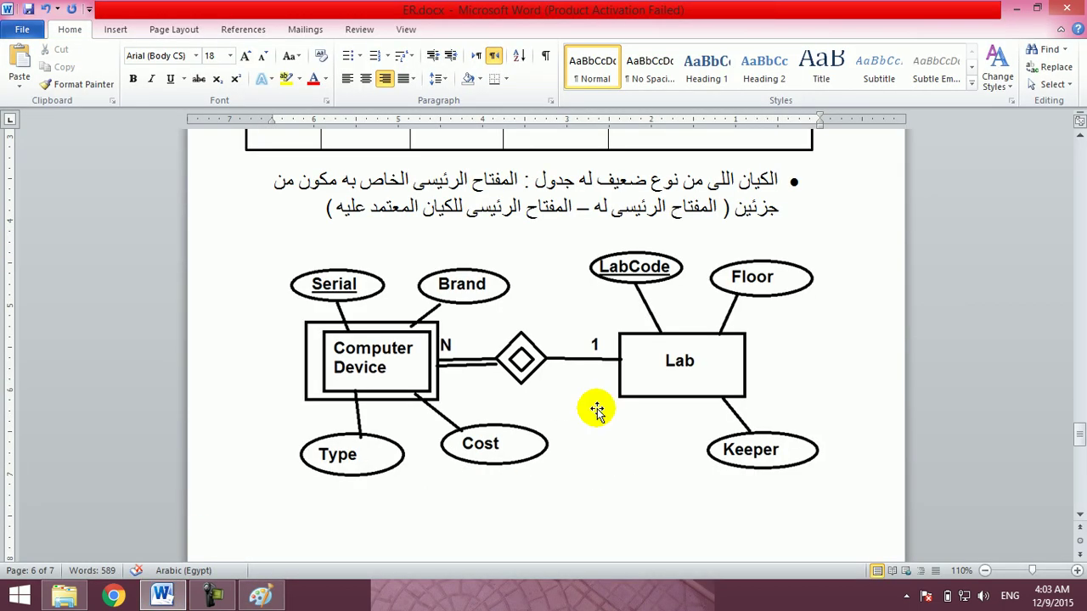
triple_click(713, 180)
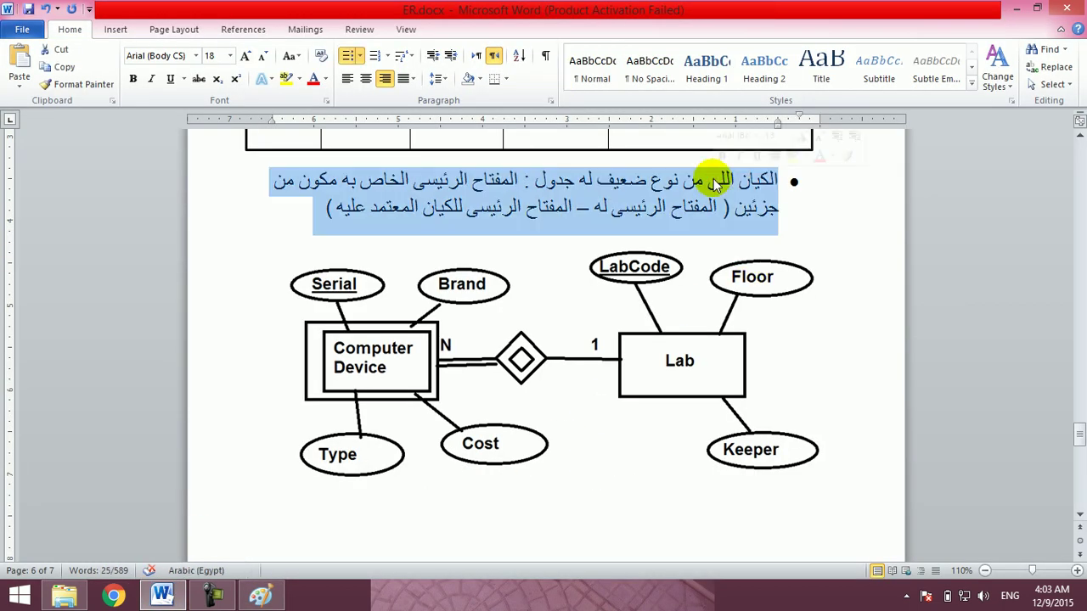
left_click(714, 182)
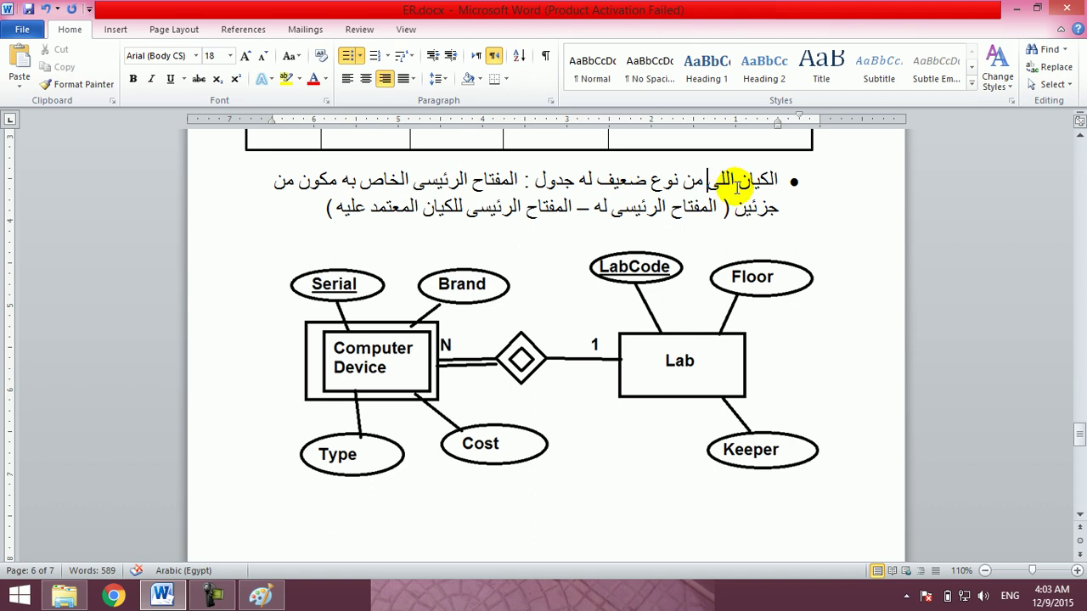
double_click(763, 203)
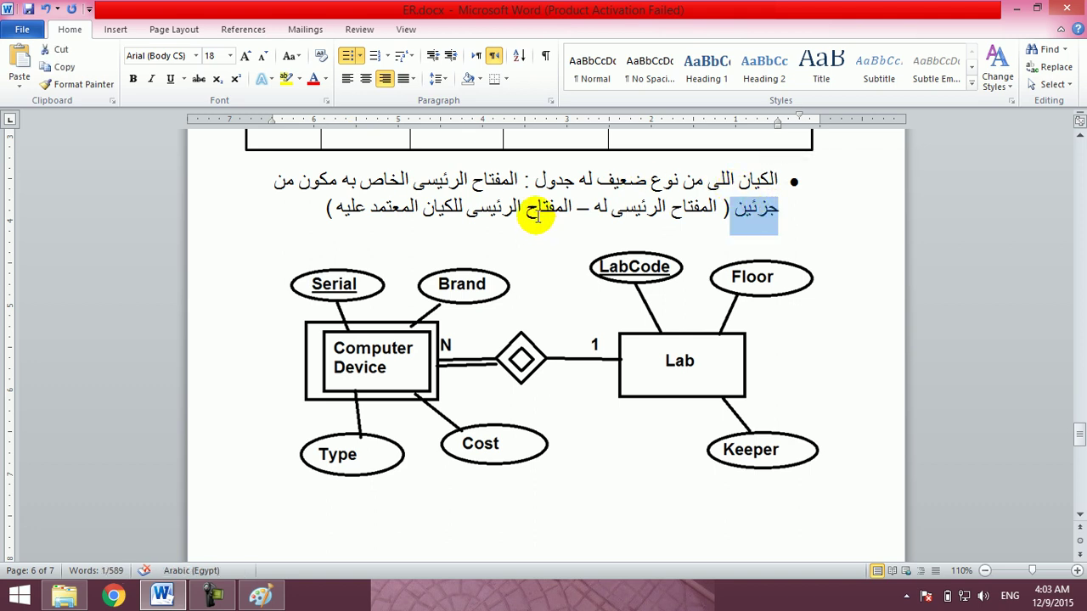
left_click(371, 364)
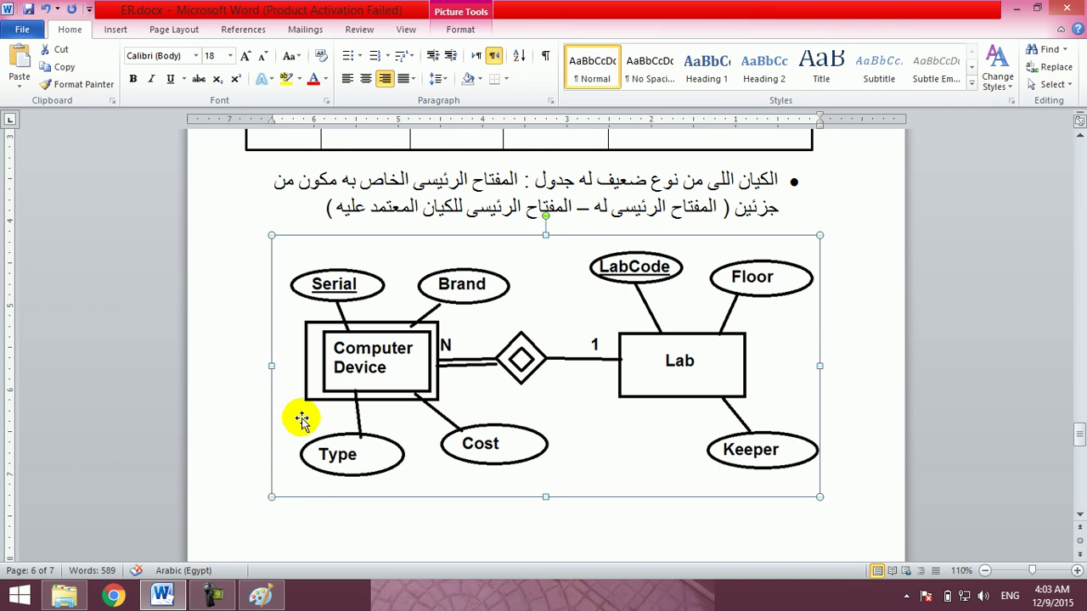
left_click(381, 349)
left_click(164, 597)
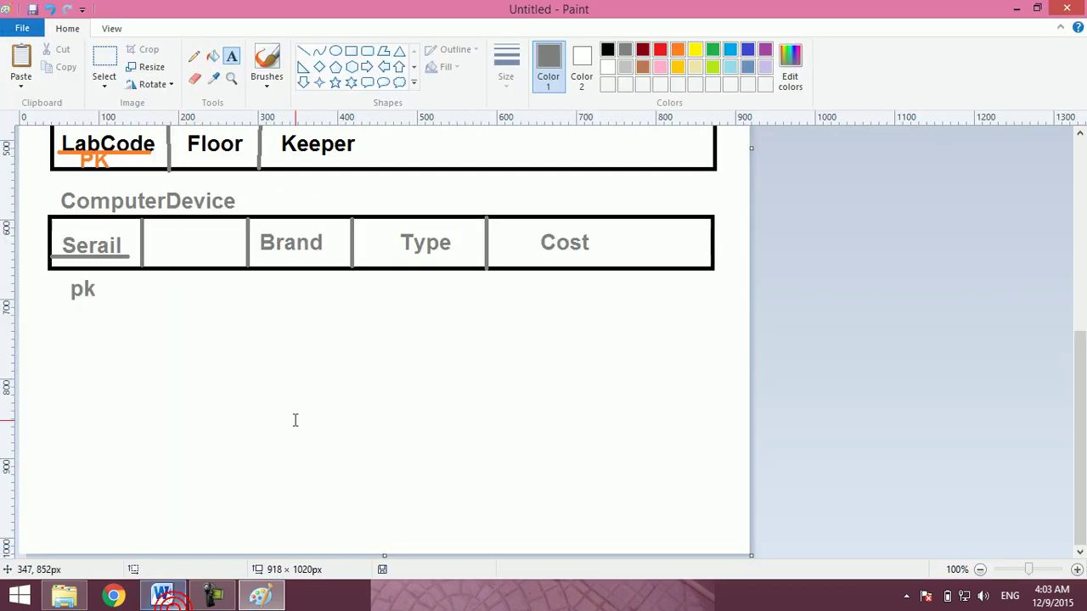
Write LabCode in the empty second cell of the ComputerDevice table.
left_click(149, 236)
left_click(150, 240)
left_click(150, 238)
type("LabCode")
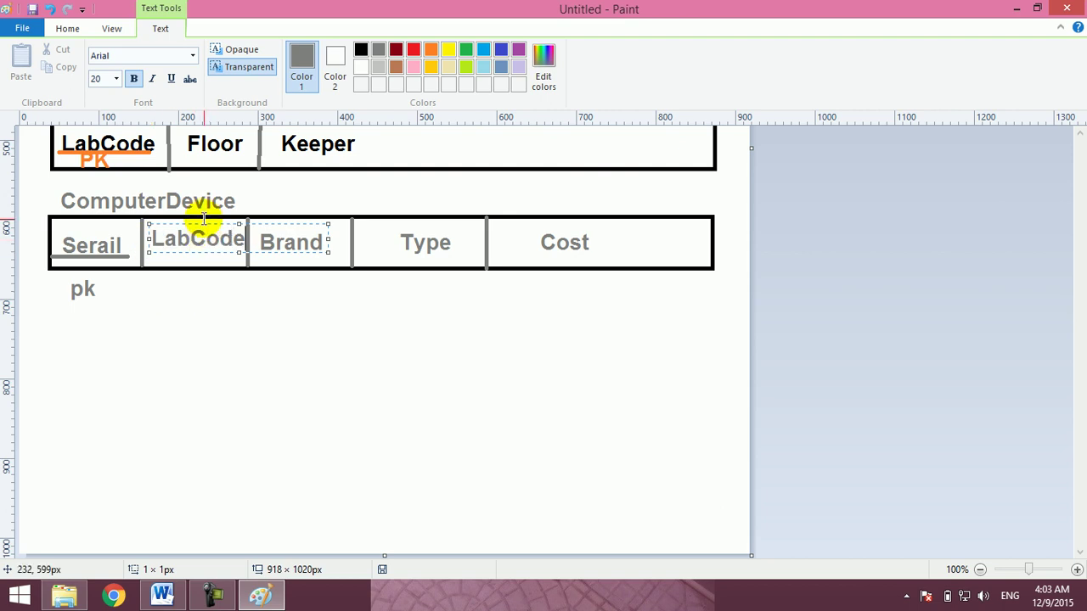
left_click_drag(204, 223, 199, 229)
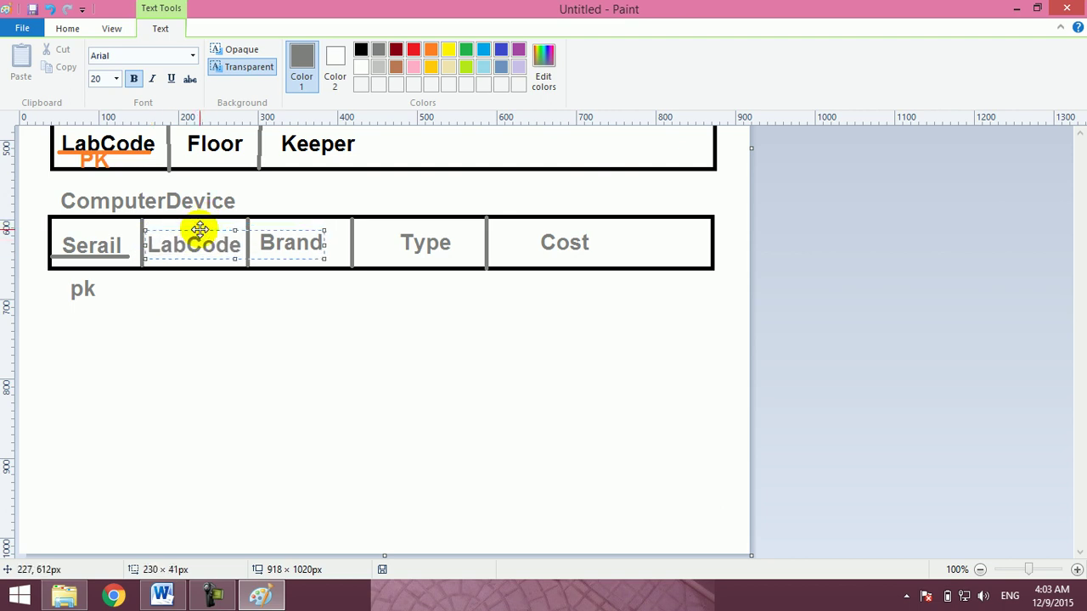
left_click(195, 294)
Underline LabCode, extending Serail's underline into a composite key, then return to Word.
left_click(303, 51)
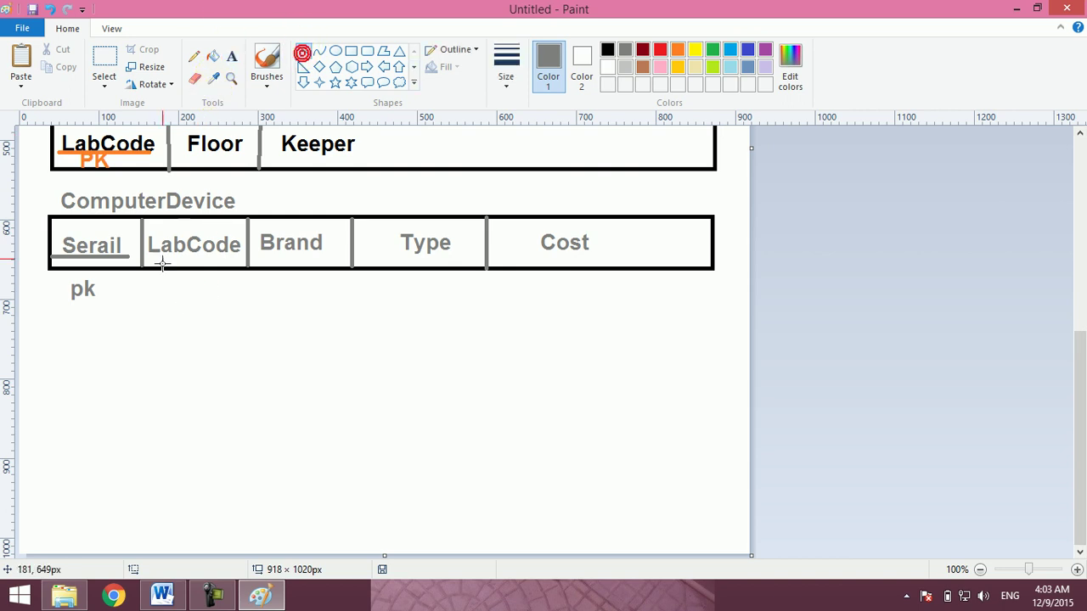
left_click_drag(120, 257, 235, 256)
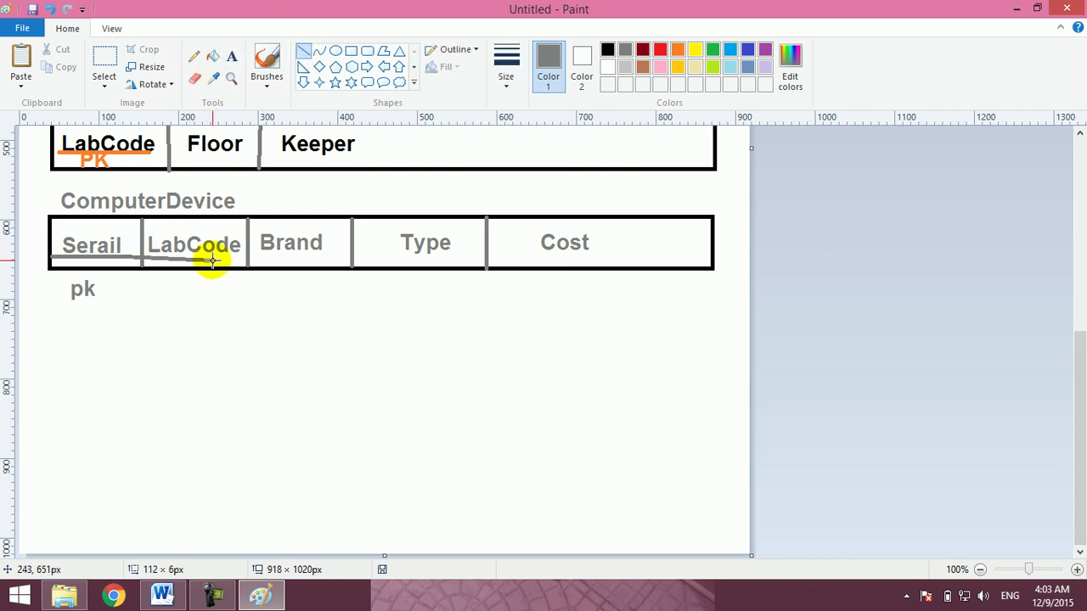
left_click(279, 328)
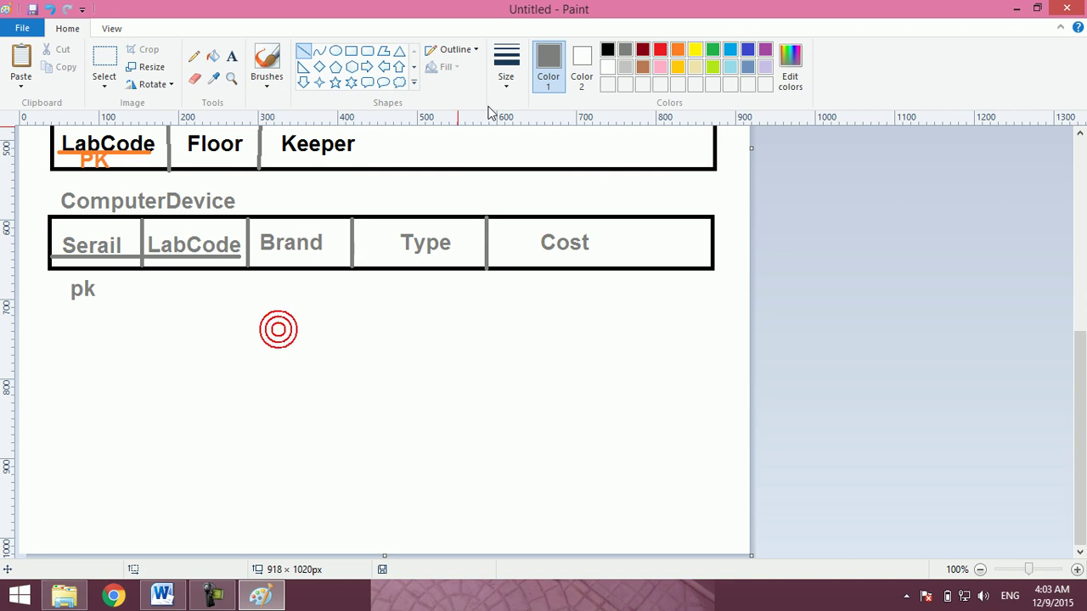
scroll(1083, 397, "up", 3)
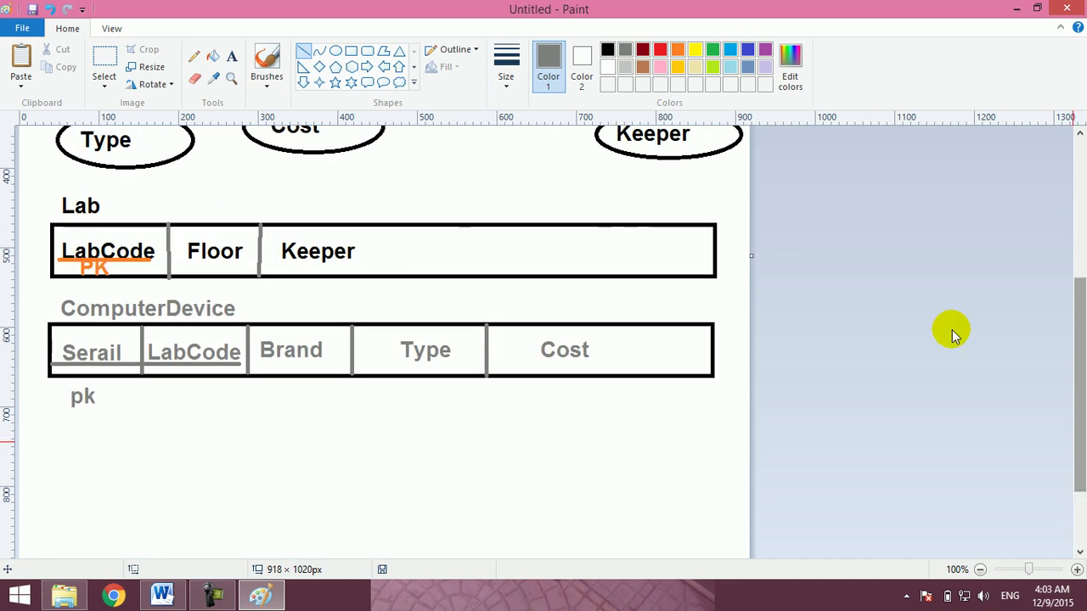
left_click(163, 597)
left_click(163, 597)
left_click(163, 597)
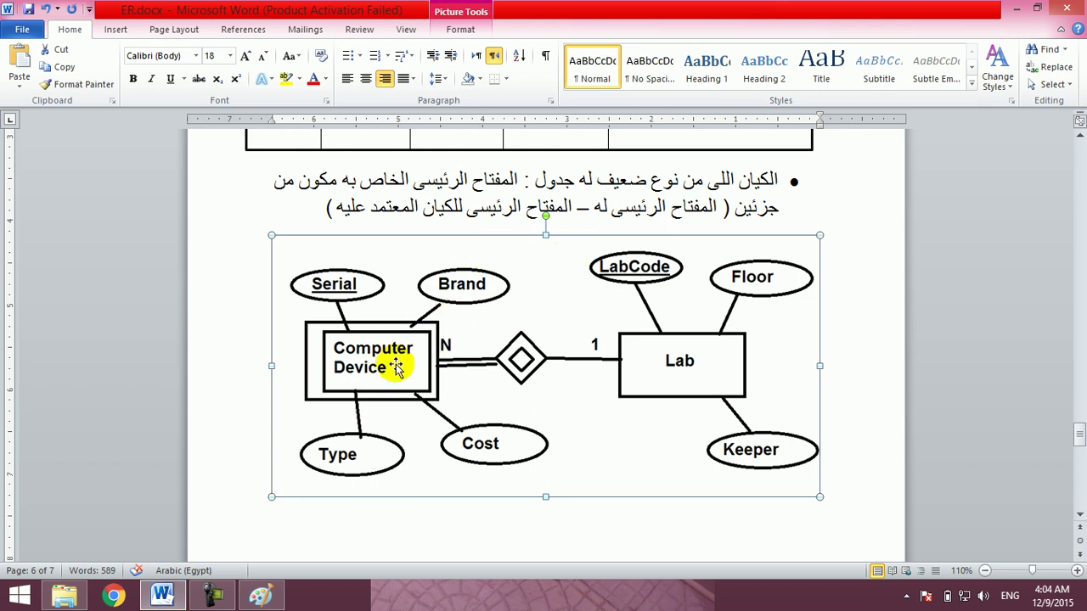
Connect ComputerDevice's LabCode to Lab's LabCode with a lime green line.
left_click(163, 597)
left_click_drag(180, 324, 136, 273)
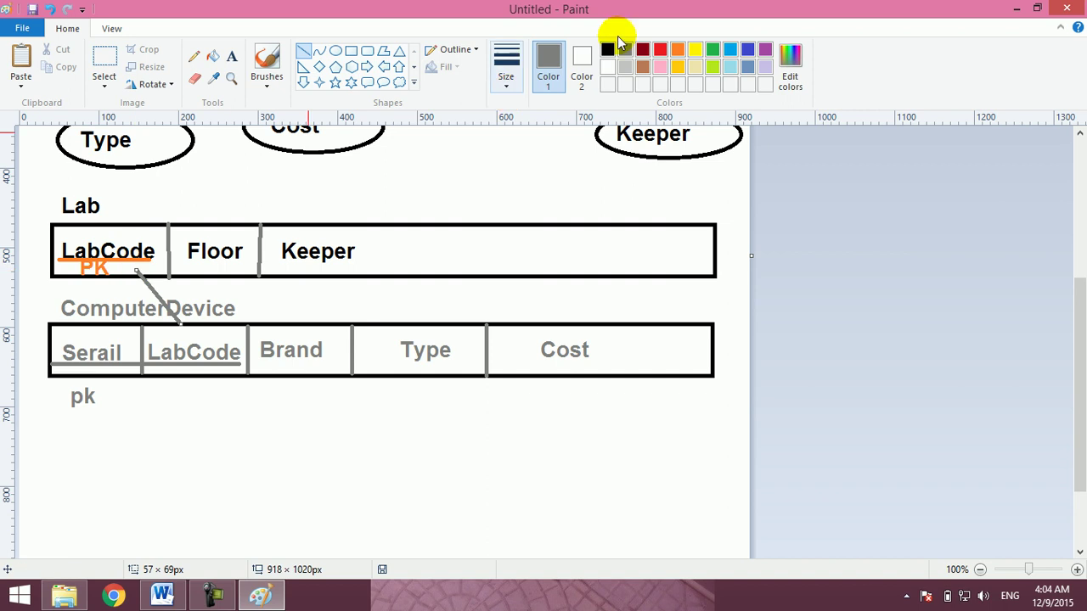
left_click(713, 66)
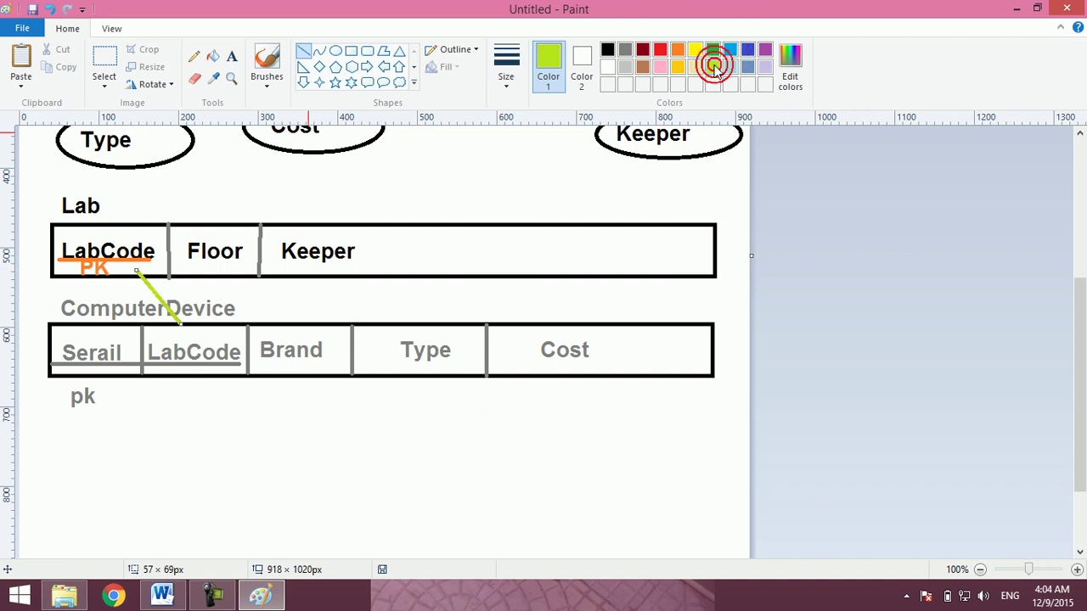
left_click(178, 390)
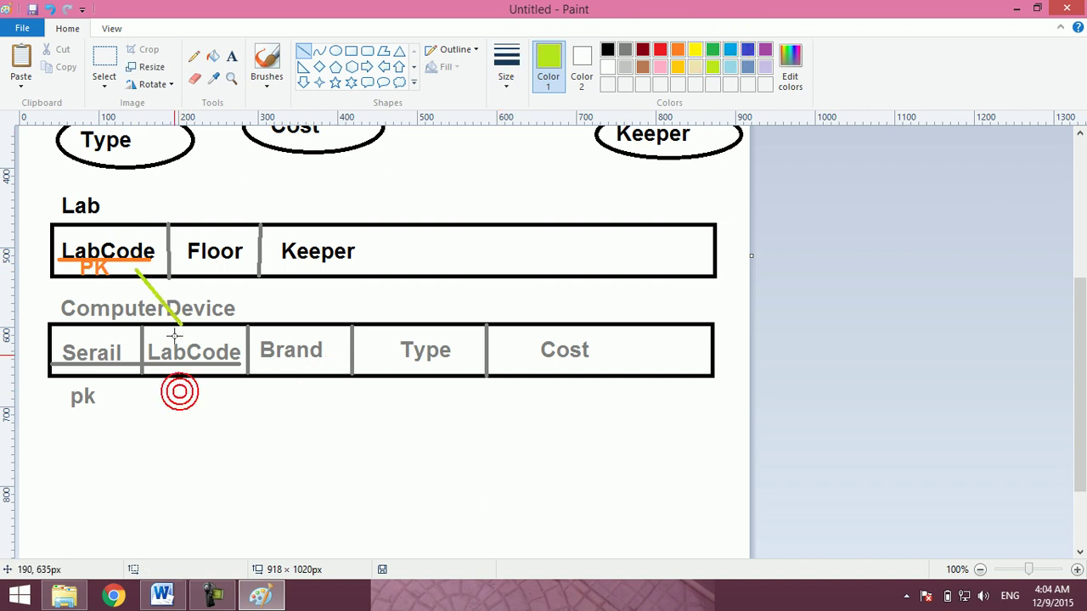
Label the connector FK under LabCode, then go back to the Word document.
left_click(231, 56)
left_click(164, 386)
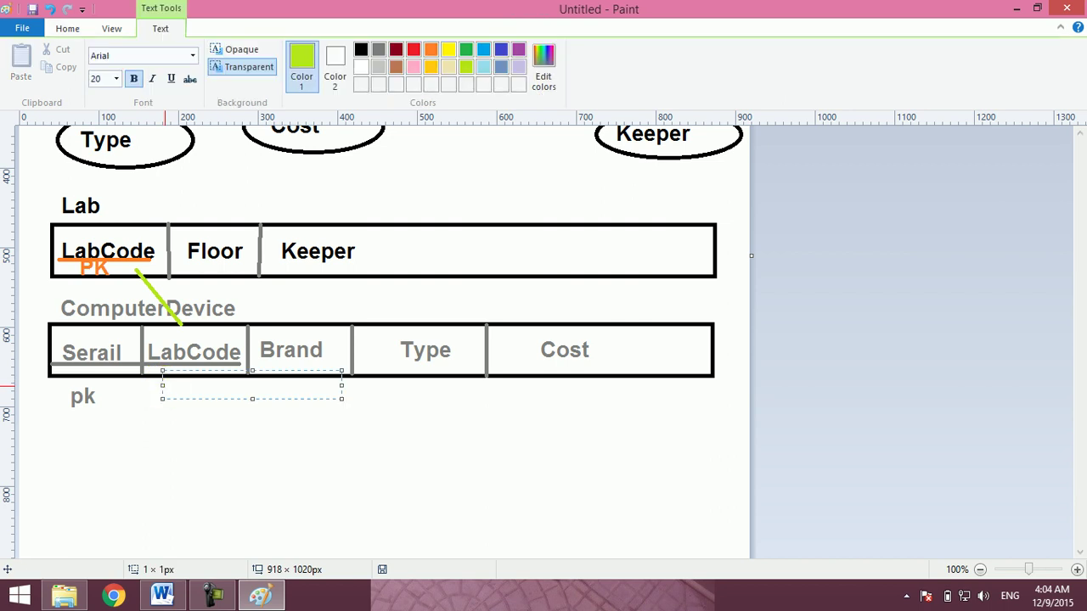
type("FK")
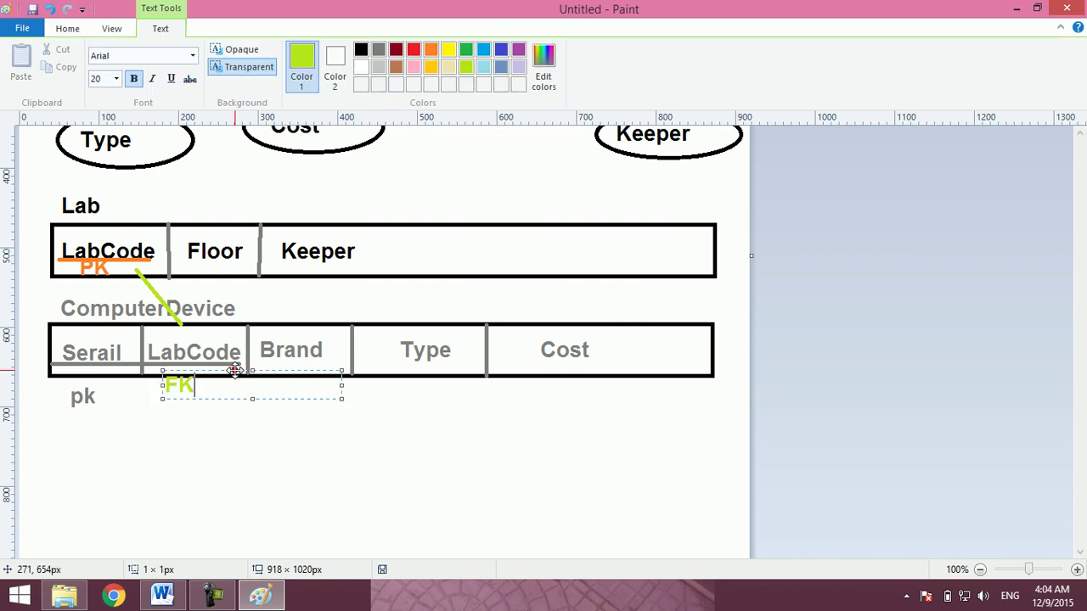
left_click_drag(234, 372, 236, 384)
left_click(218, 461)
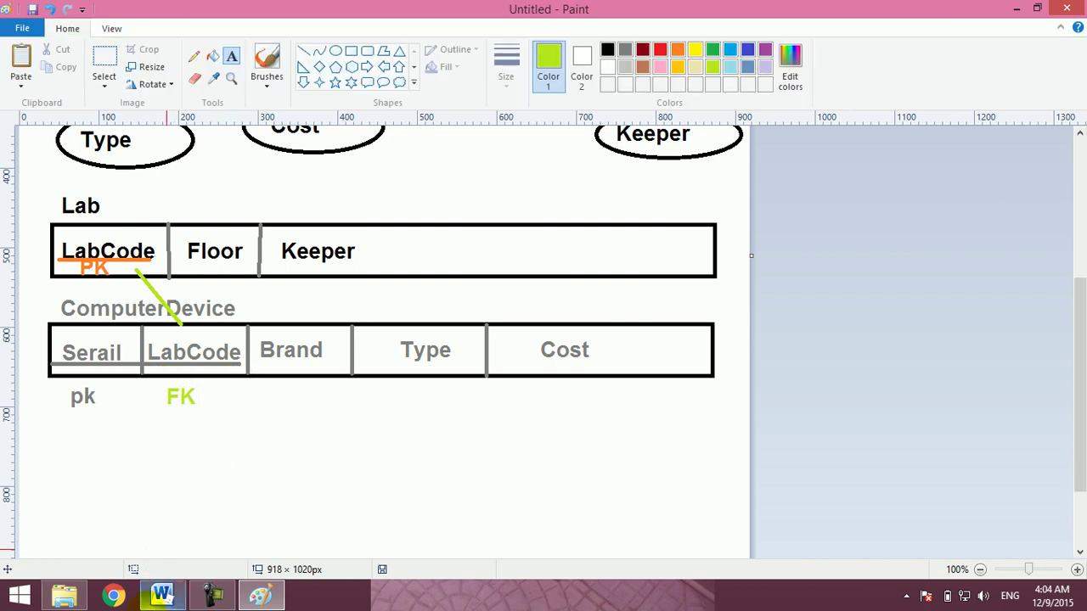
left_click(163, 595)
left_click(558, 182)
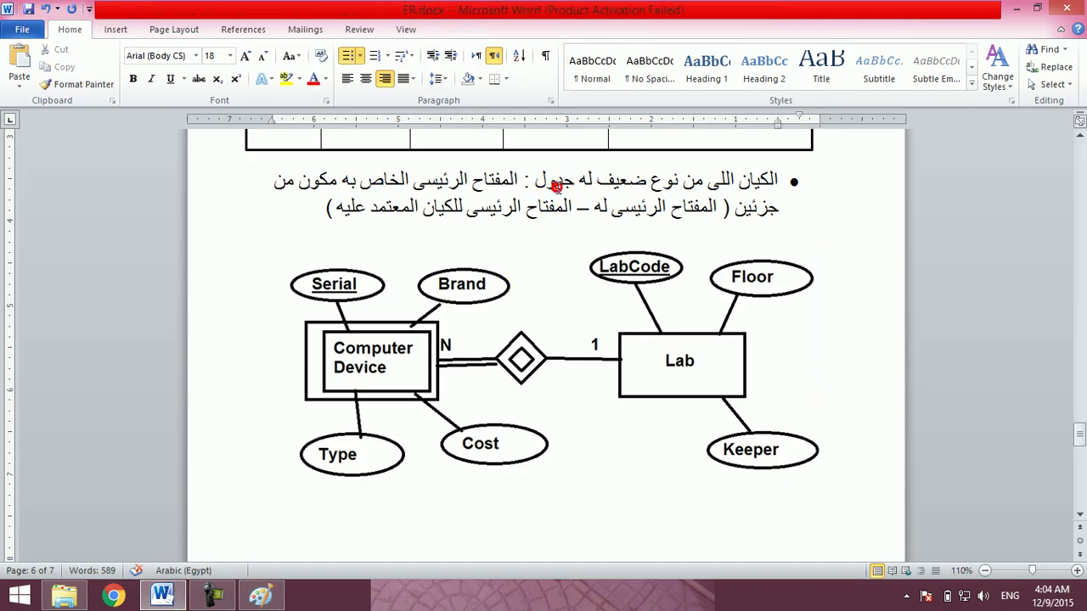
scroll(559, 188, "up", 8)
scroll(559, 188, "down", 2)
scroll(559, 188, "down", 8)
left_click(559, 187)
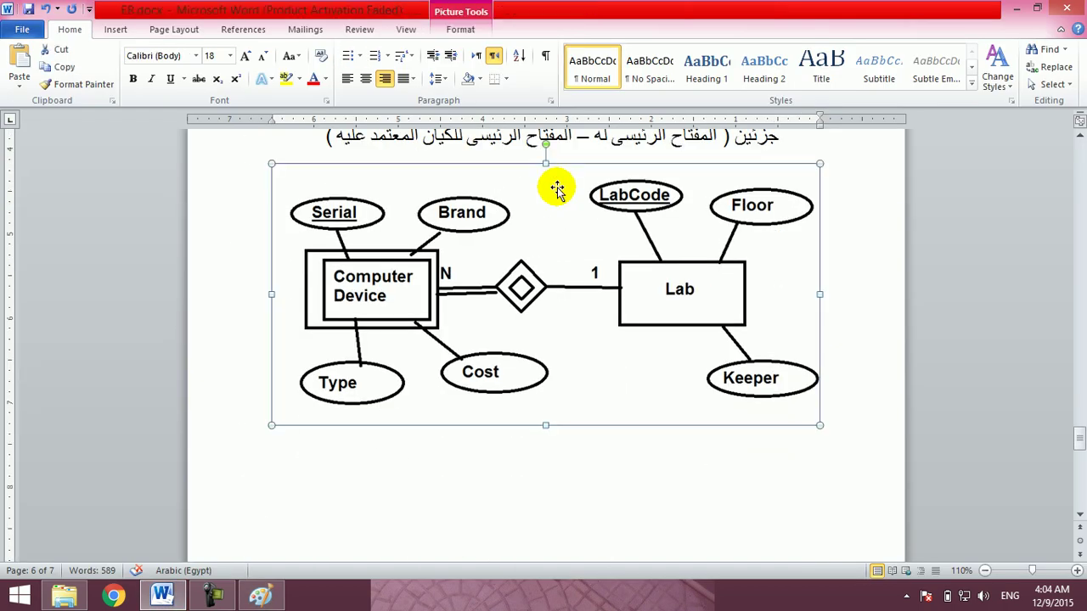
scroll(559, 188, "up", 1)
left_click(559, 187)
scroll(559, 188, "up", 1)
scroll(557, 181, "up", 3)
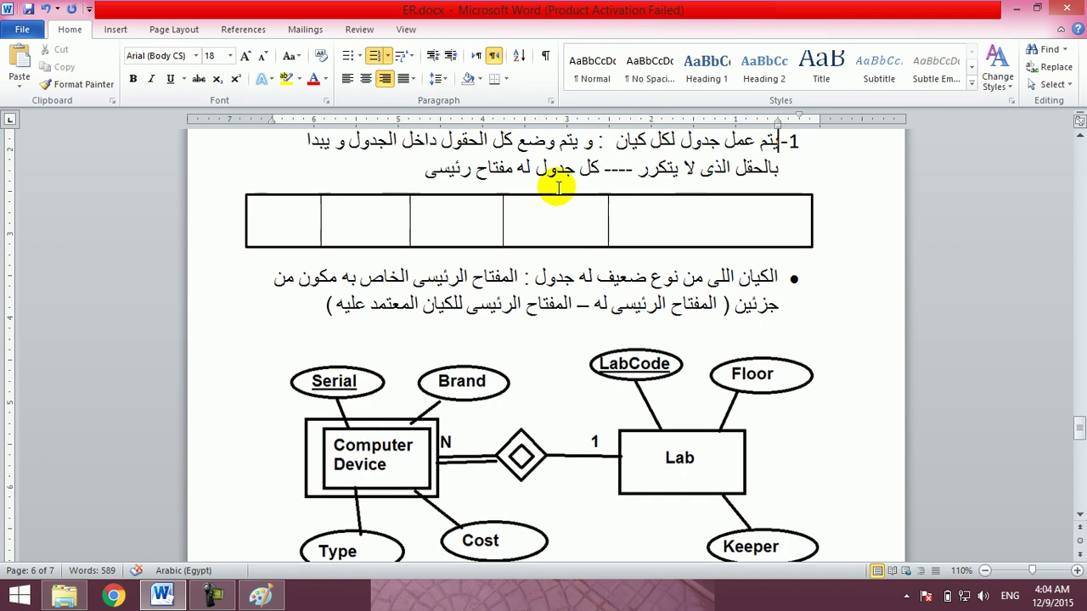
scroll(558, 184, "up", 2)
left_click(558, 184)
key("Down")
key("shift+End")
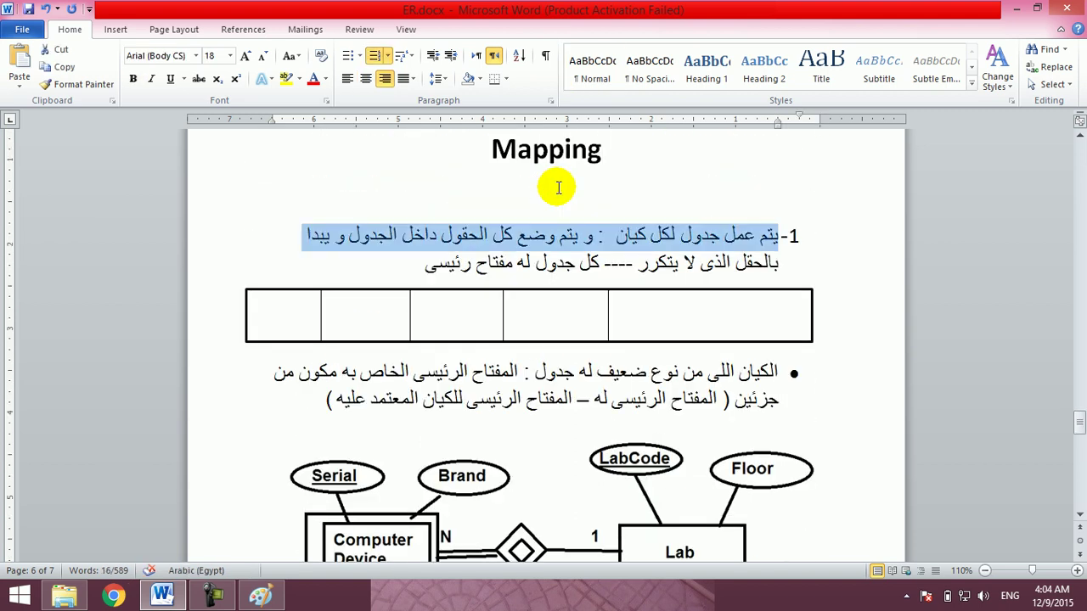
left_click(1077, 419)
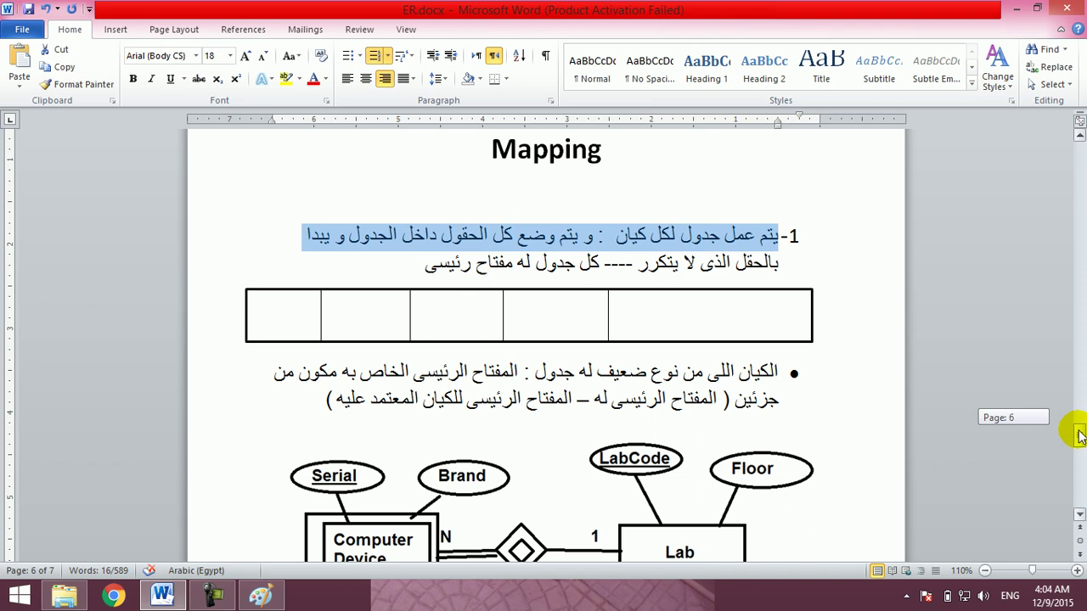
left_click_drag(1078, 442, 1074, 451)
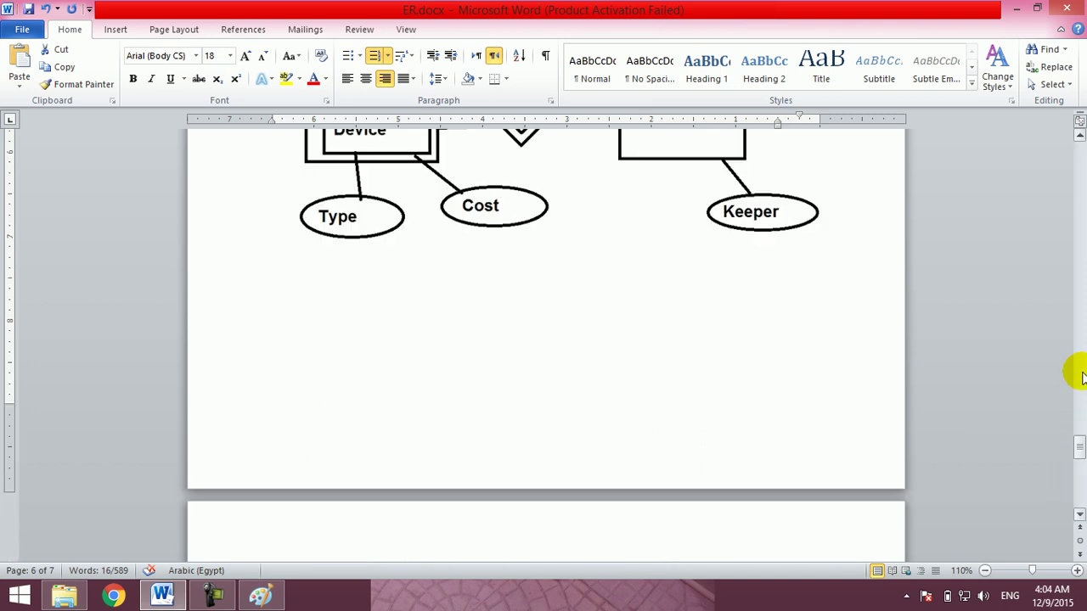
left_click(1079, 135)
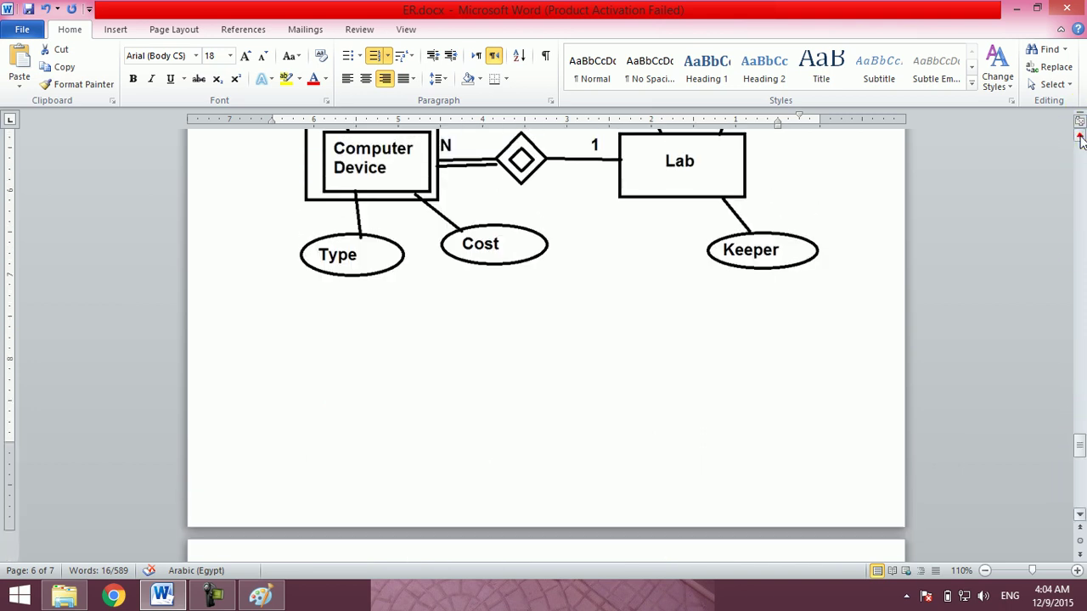
left_click(1079, 135)
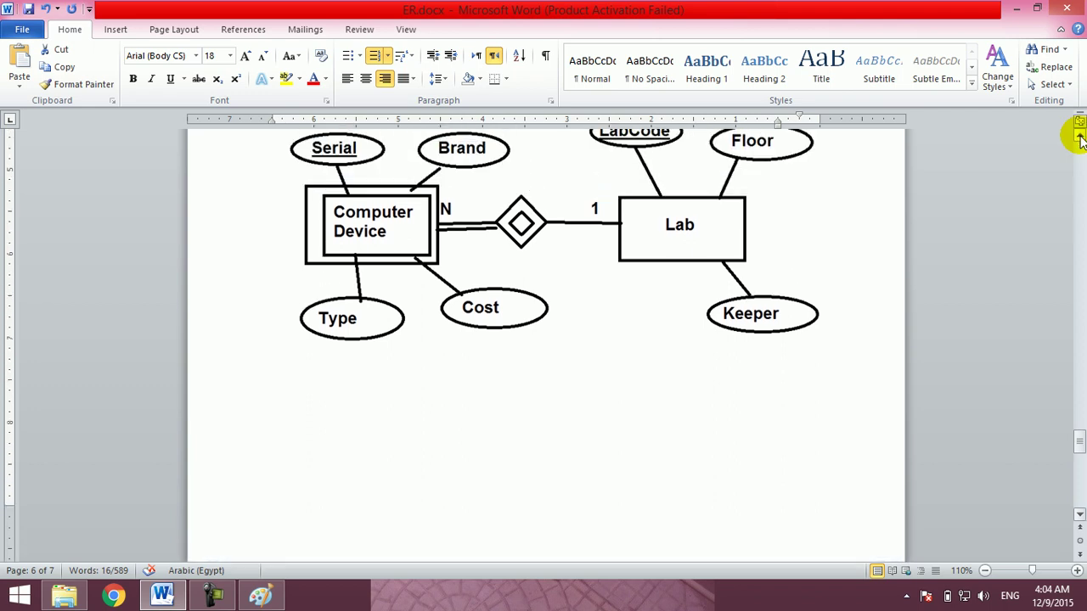
left_click(1079, 136)
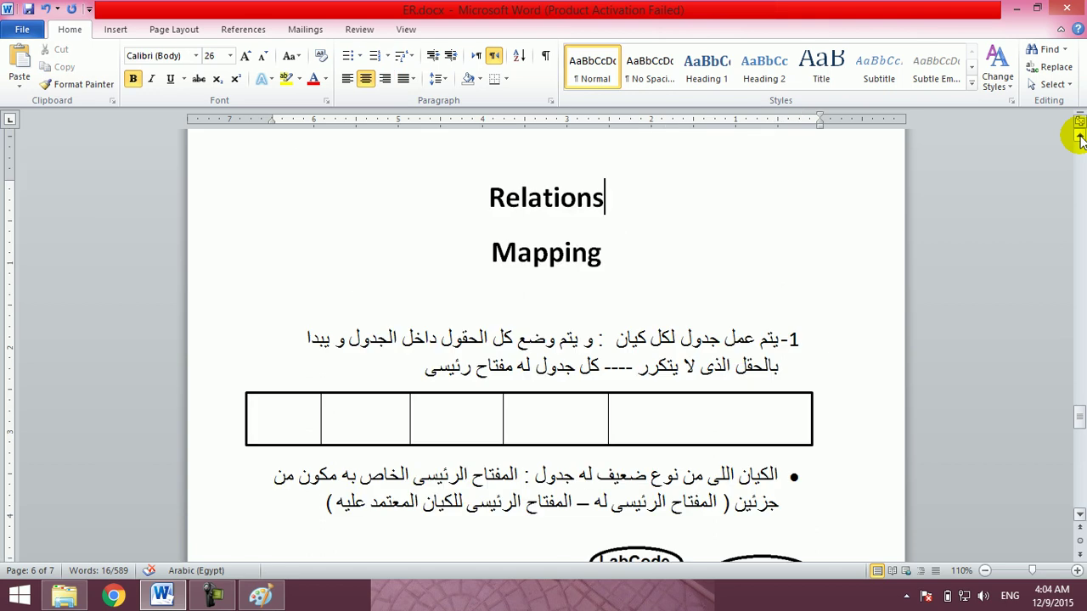
key("Down")
key("Down")
key("Down")
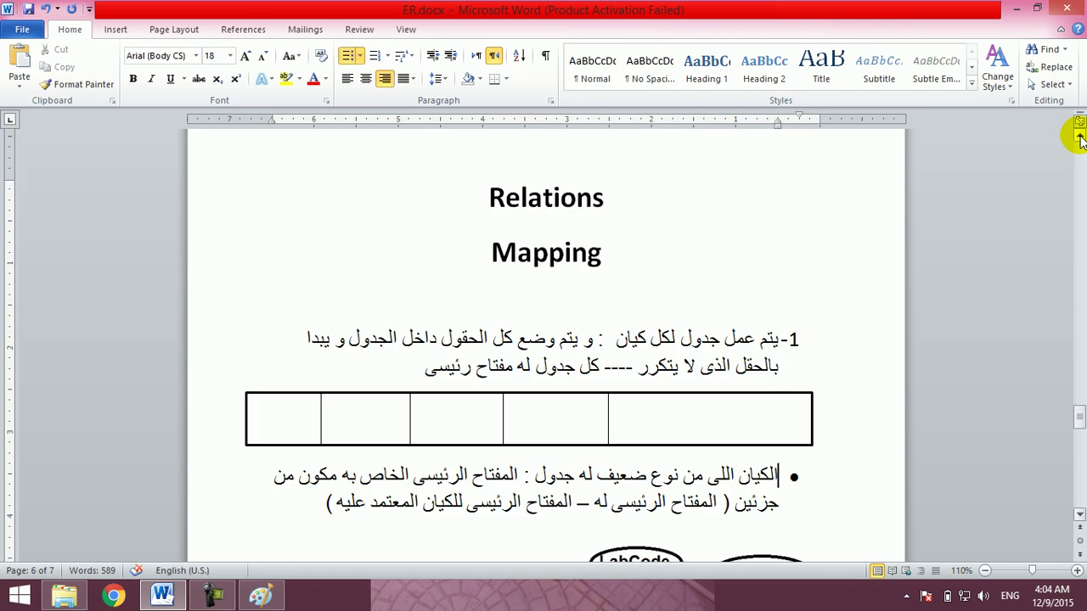
key("Down")
key("Down")
key("Down")
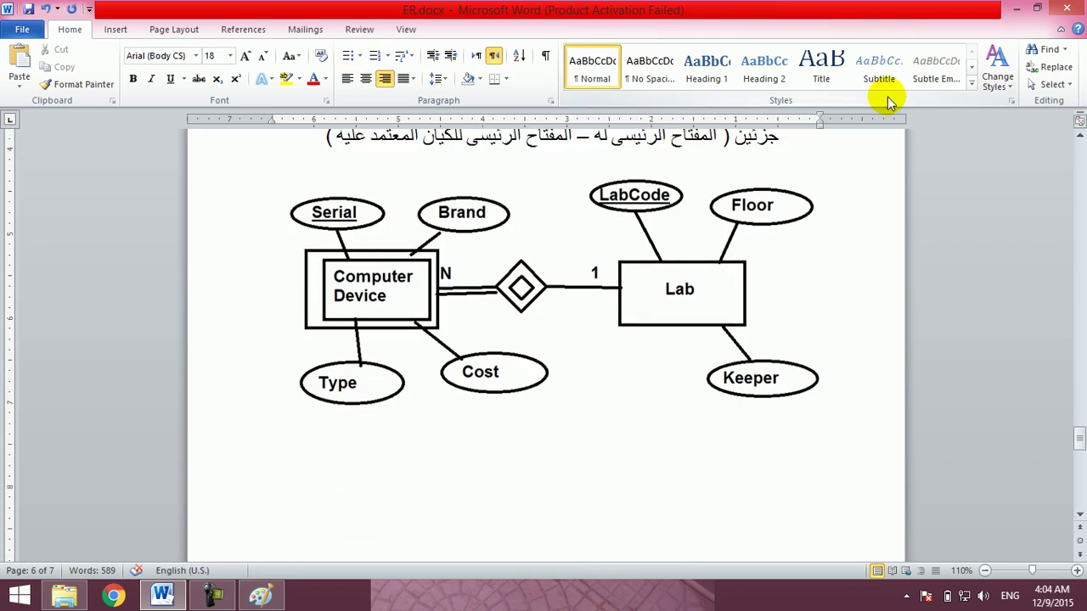
left_click(682, 284)
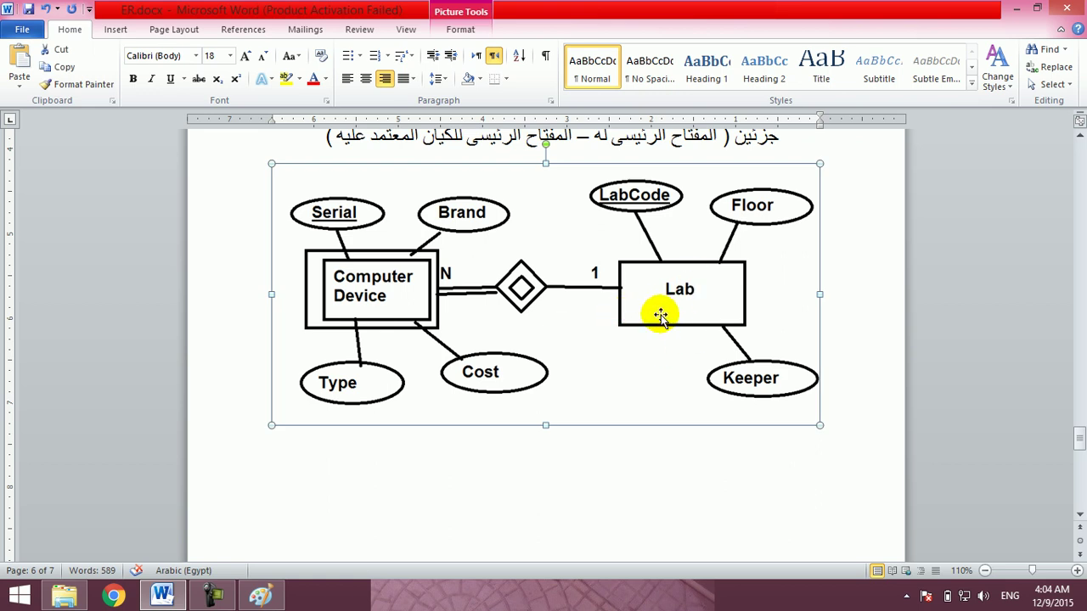
left_click(259, 595)
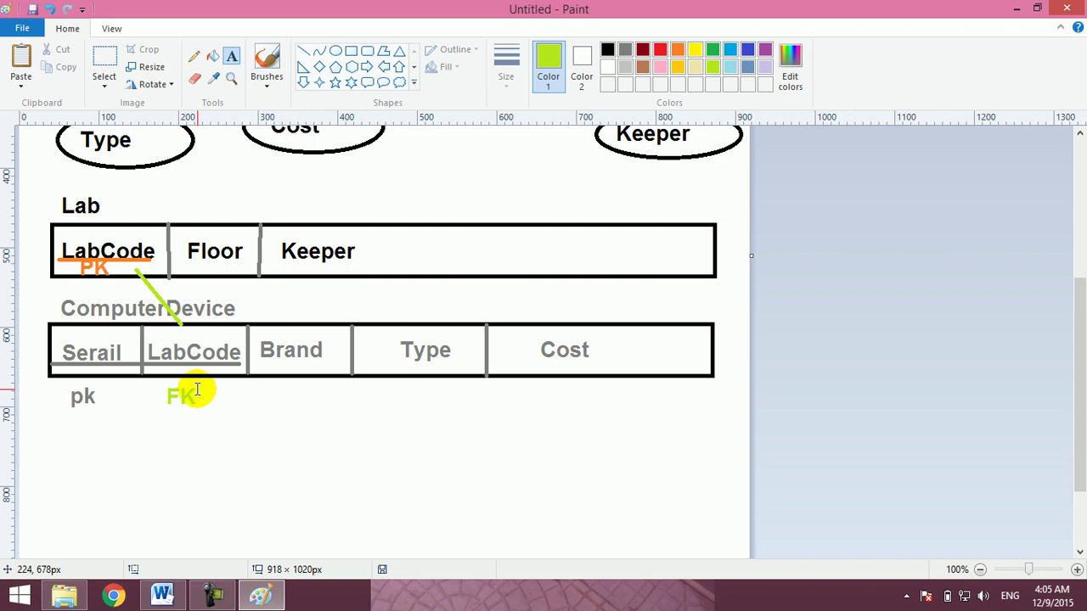
left_click(259, 598)
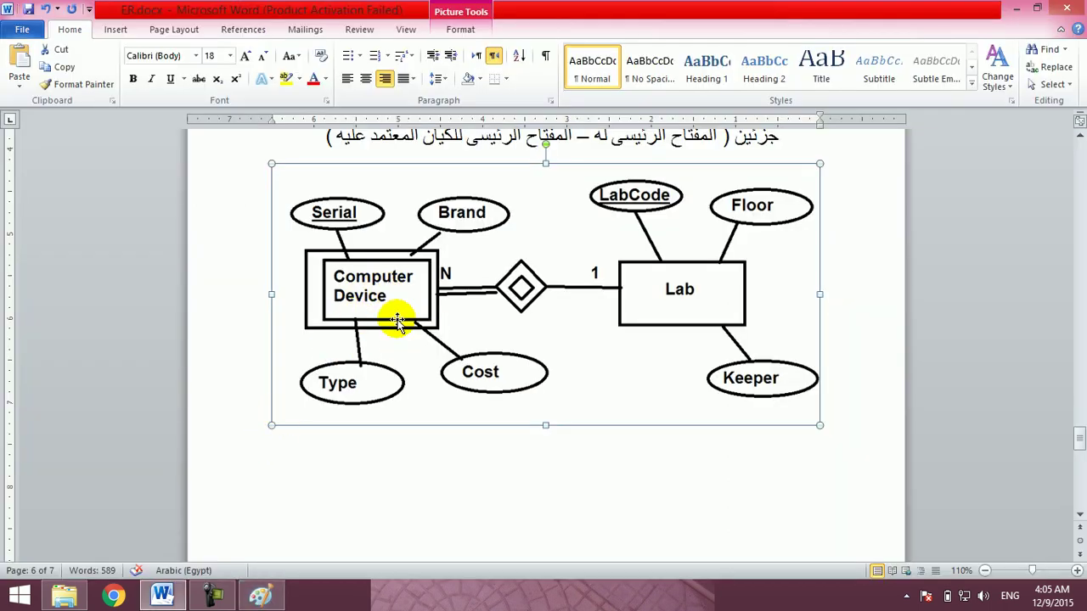
left_click(1080, 136)
left_click(1080, 136)
left_click(1080, 136)
left_click(1080, 136)
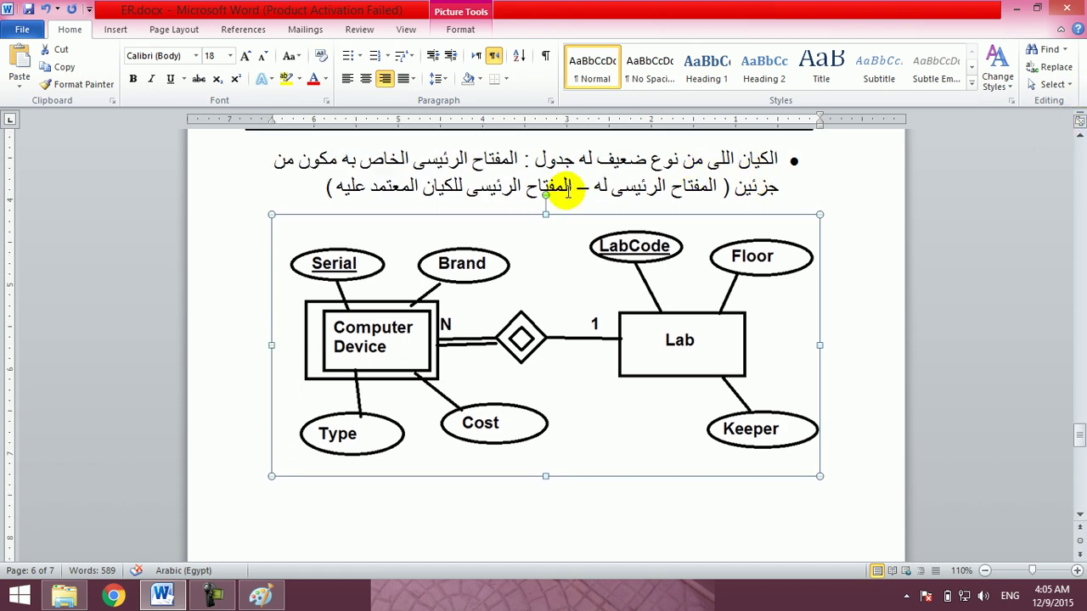
double_click(737, 189)
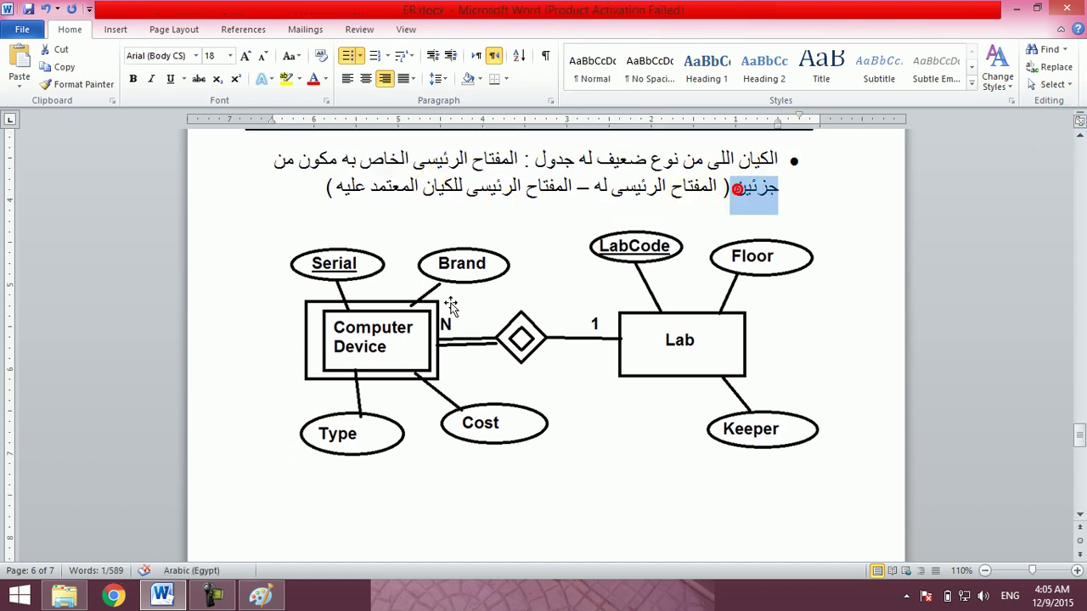
left_click(369, 331)
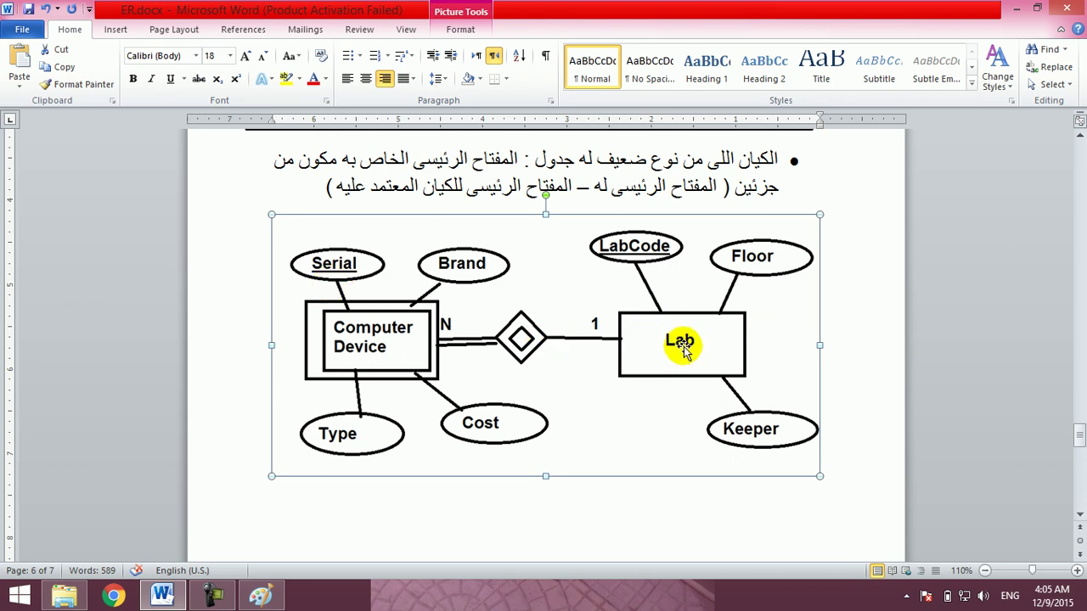
left_click(161, 599)
left_click(261, 594)
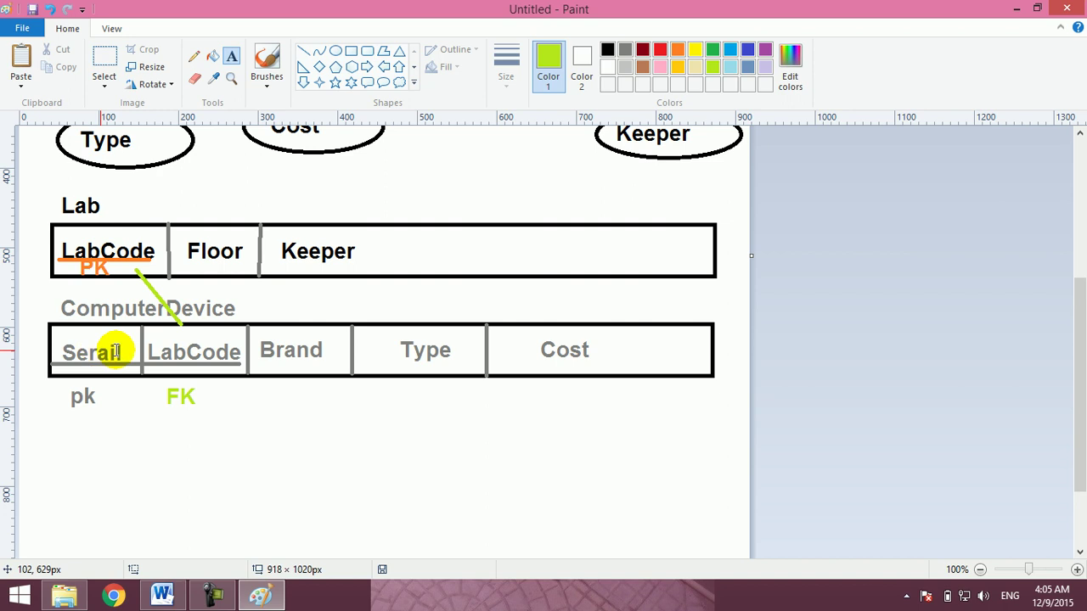
left_click(155, 594)
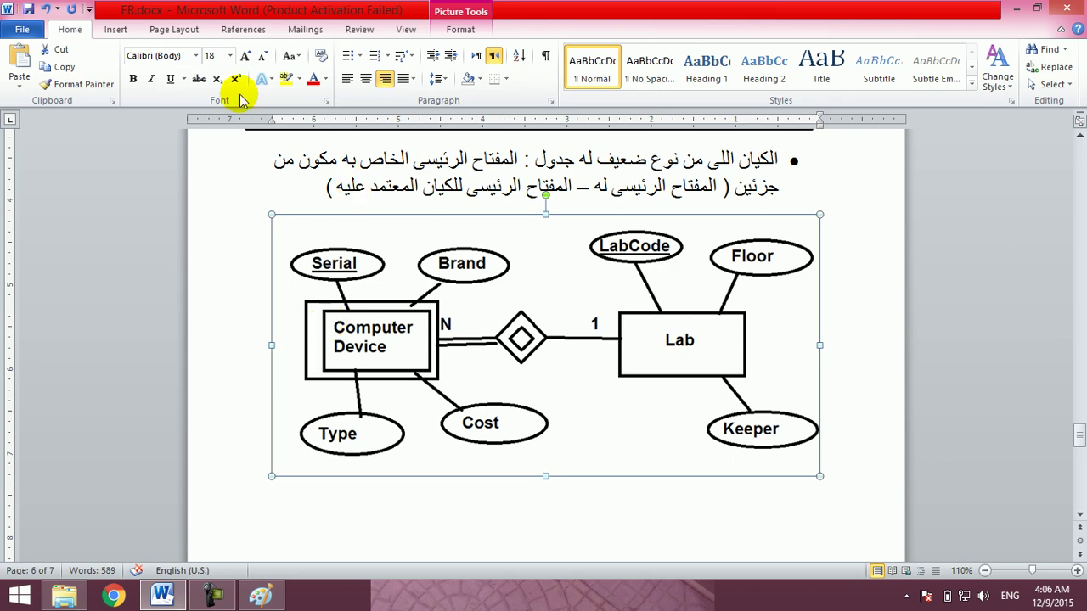
Save ER.docx and bring the Paint drawing of the Lab and ComputerDevice tables forward.
left_click(28, 10)
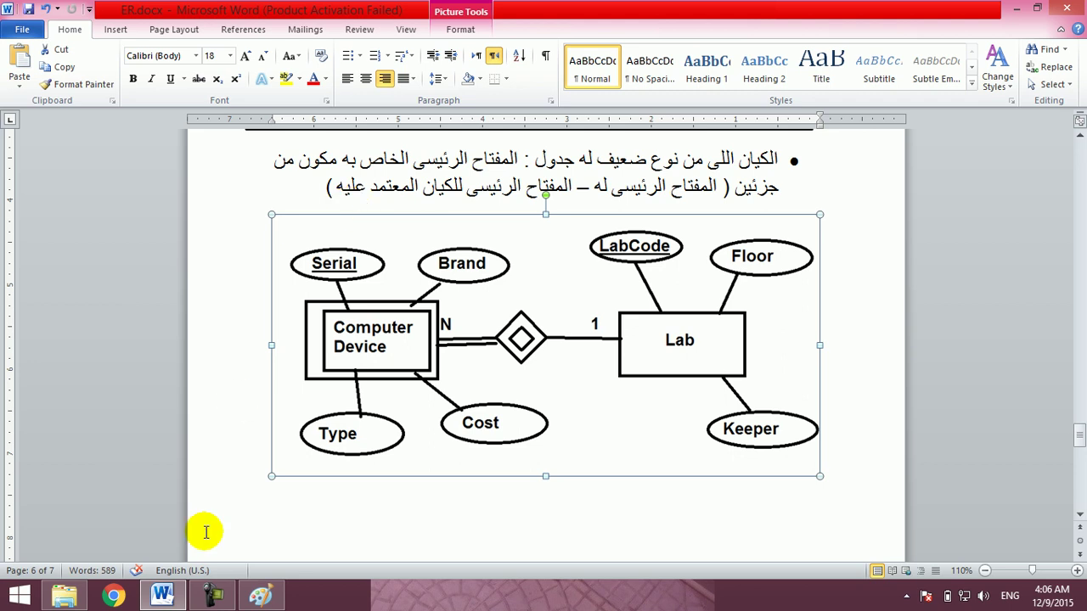
left_click(260, 597)
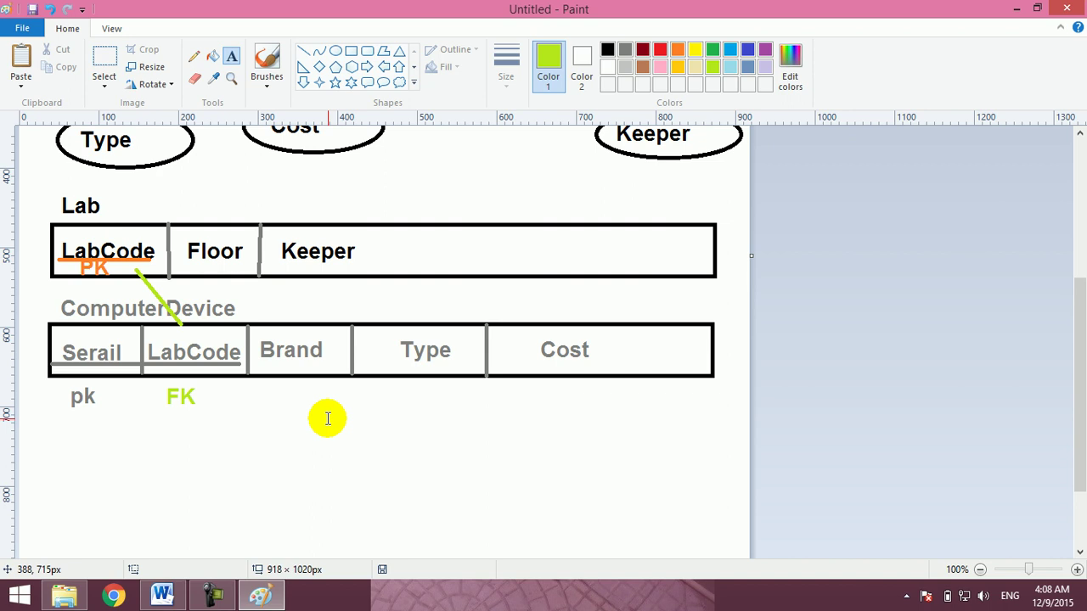
Trim the Paint canvas to 732 px, cut the whole drawing, and select Word's old ER picture.
left_click(323, 409)
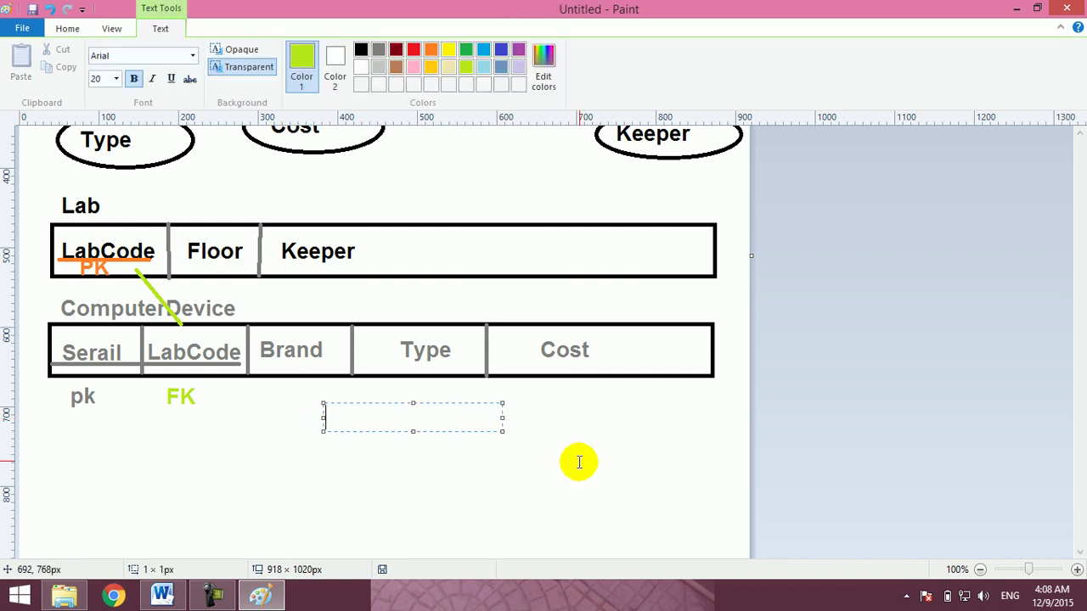
left_click(866, 465)
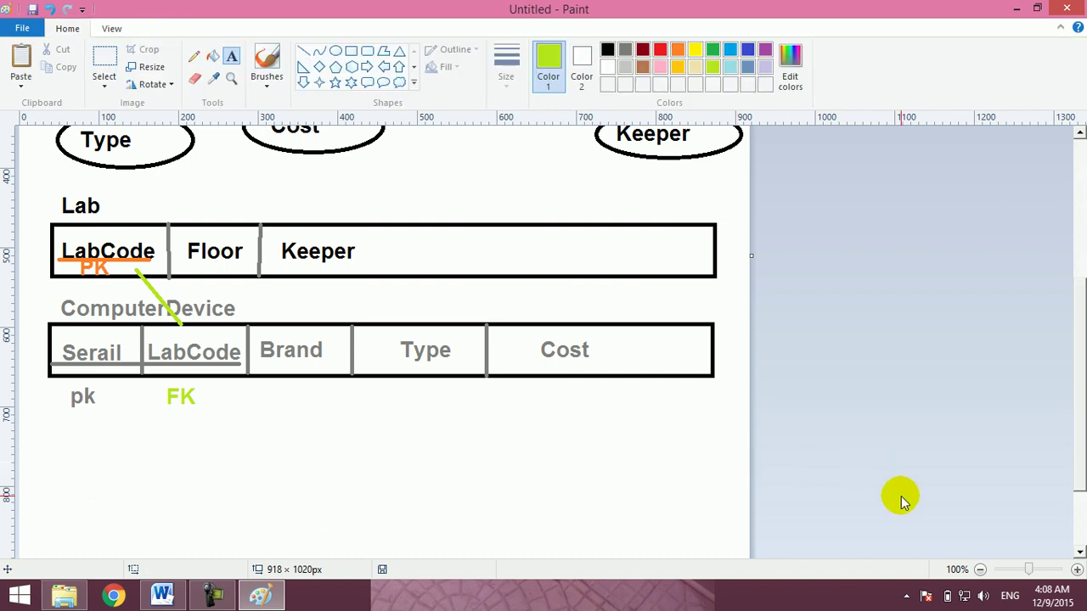
left_click(1078, 521)
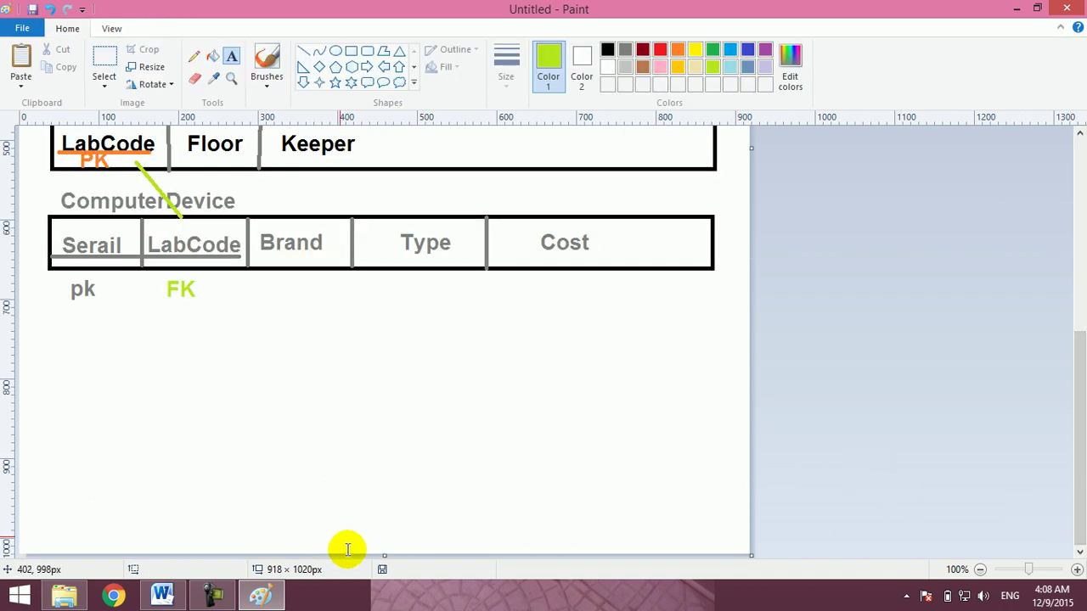
left_click_drag(378, 552, 379, 310)
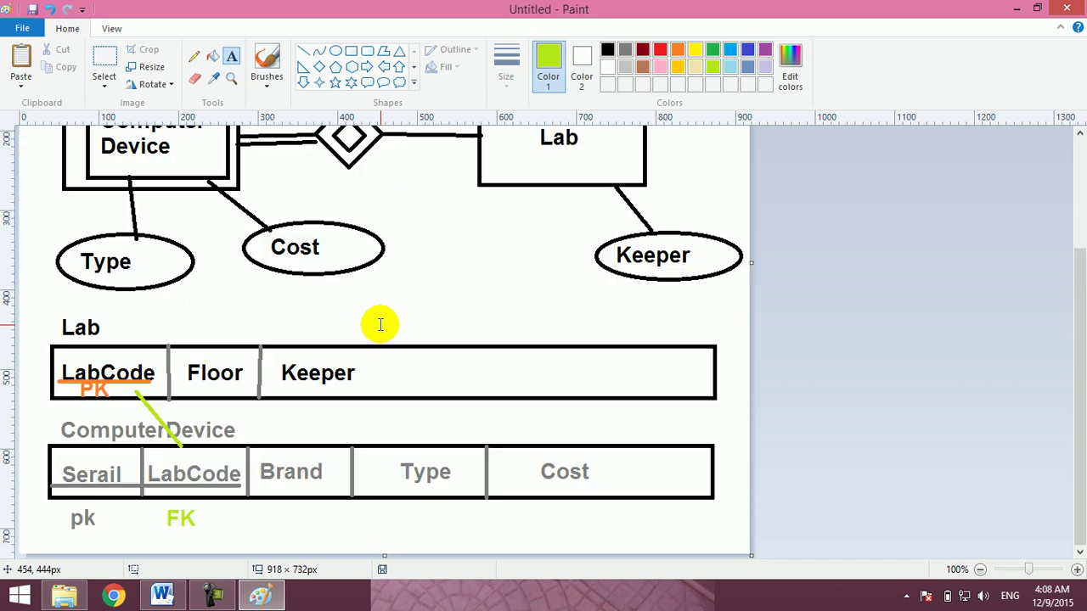
key("ctrl+a")
key("Delete")
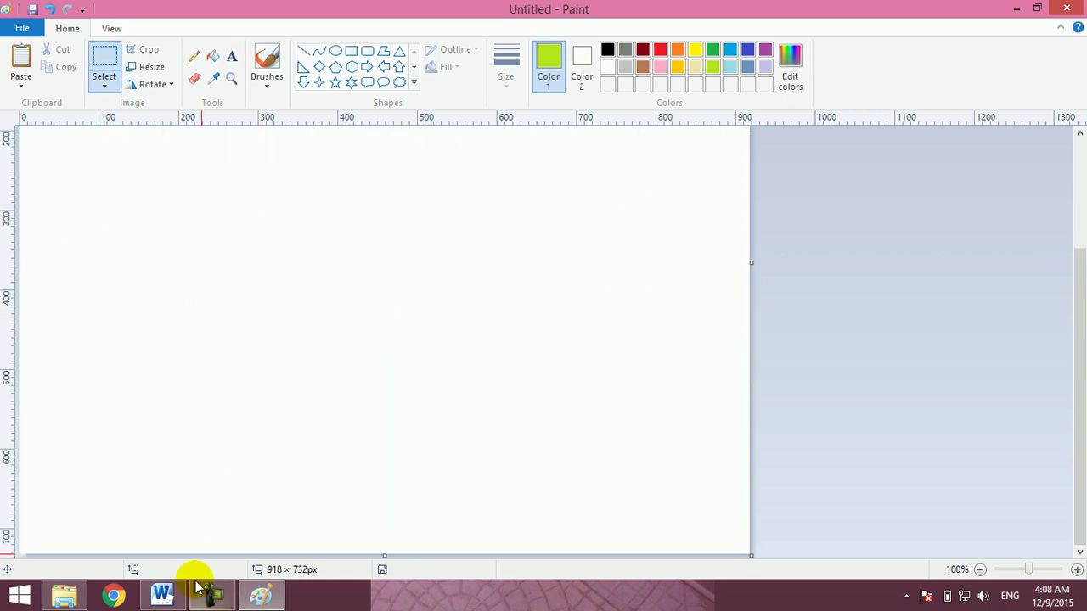
left_click(163, 596)
left_click(563, 310)
Replace the old picture with the pasted ER diagram and Lab/ComputerDevice tables marked PK and FK.
key("ctrl+x")
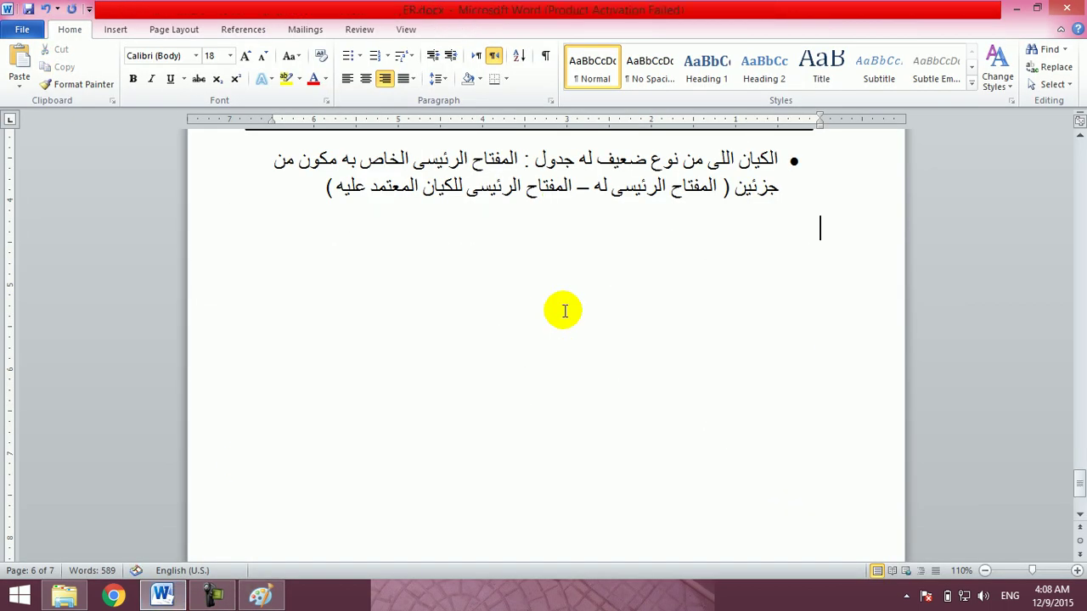
key("ctrl+v")
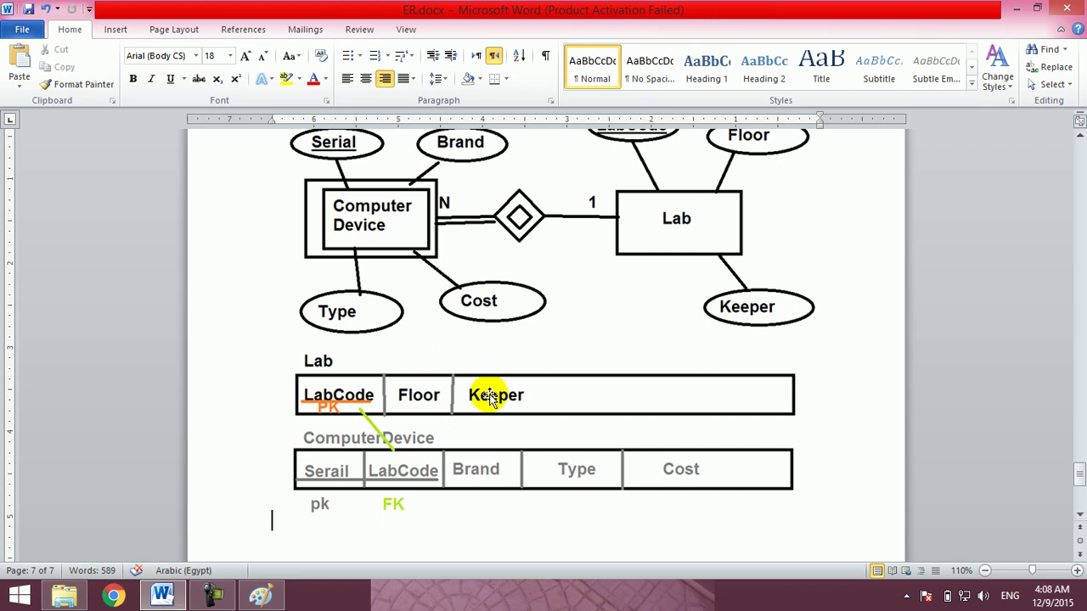
left_click(213, 595)
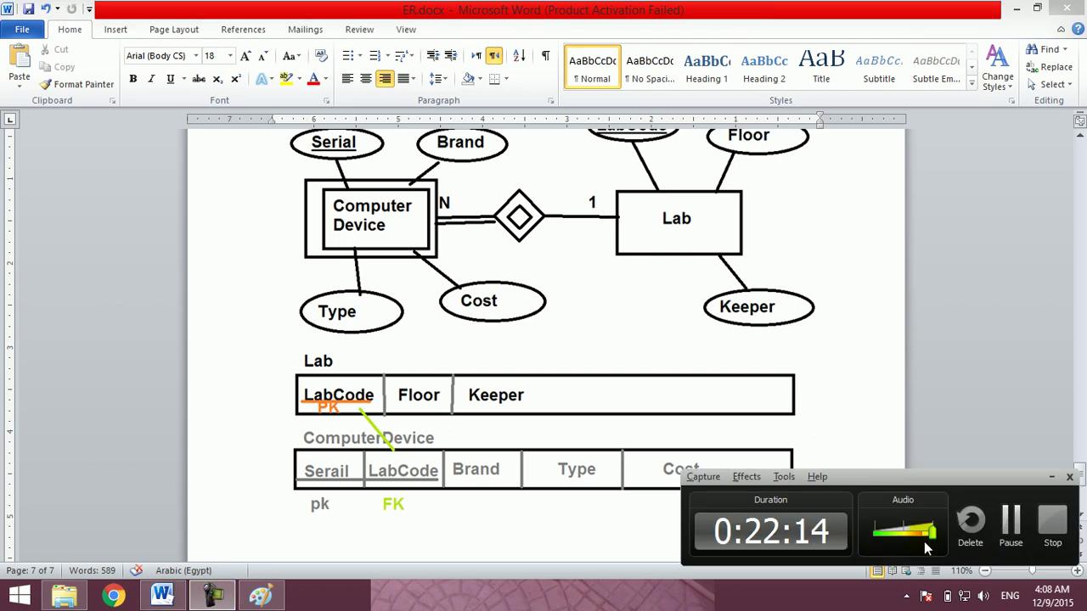
left_click(1003, 525)
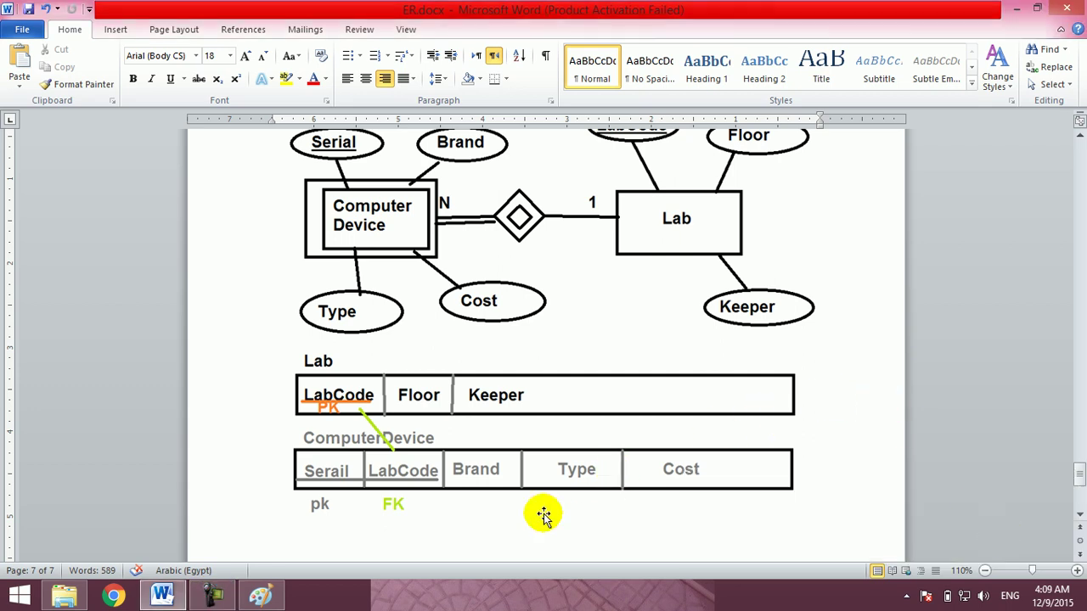
Type the Arabic heading 'اولا: تحويل الكيانات' on the empty line above rule 1.
key("Page_Up")
key("Page_Up")
key("Page_Up")
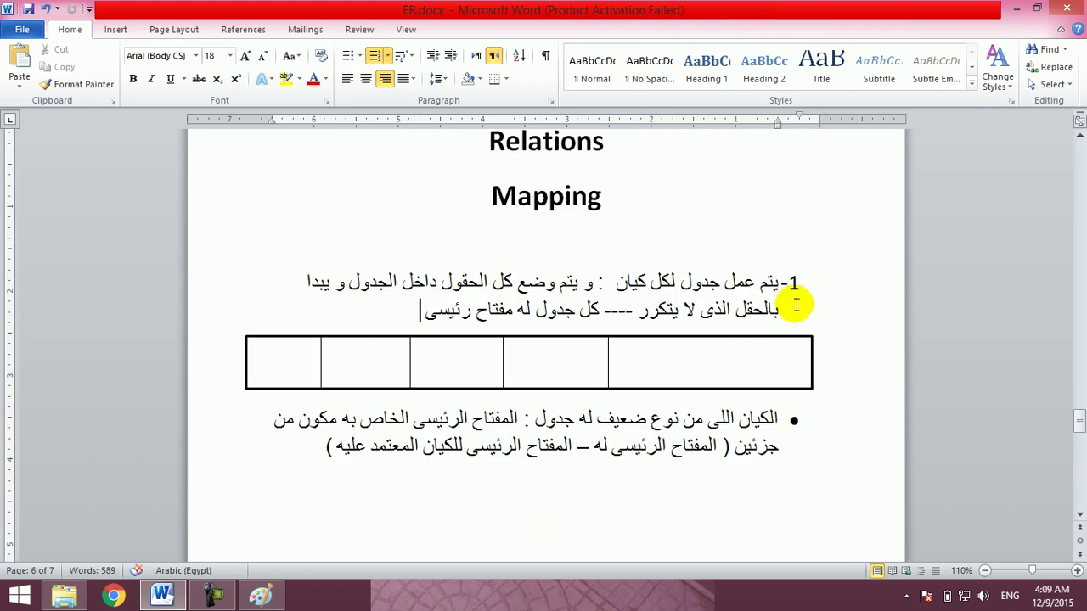
left_click(794, 245)
type("h,b")
key("BackSpace")
key("BackSpace")
key("BackSpace")
key("alt+shift")
type("اولا: تحويل الكيانات")
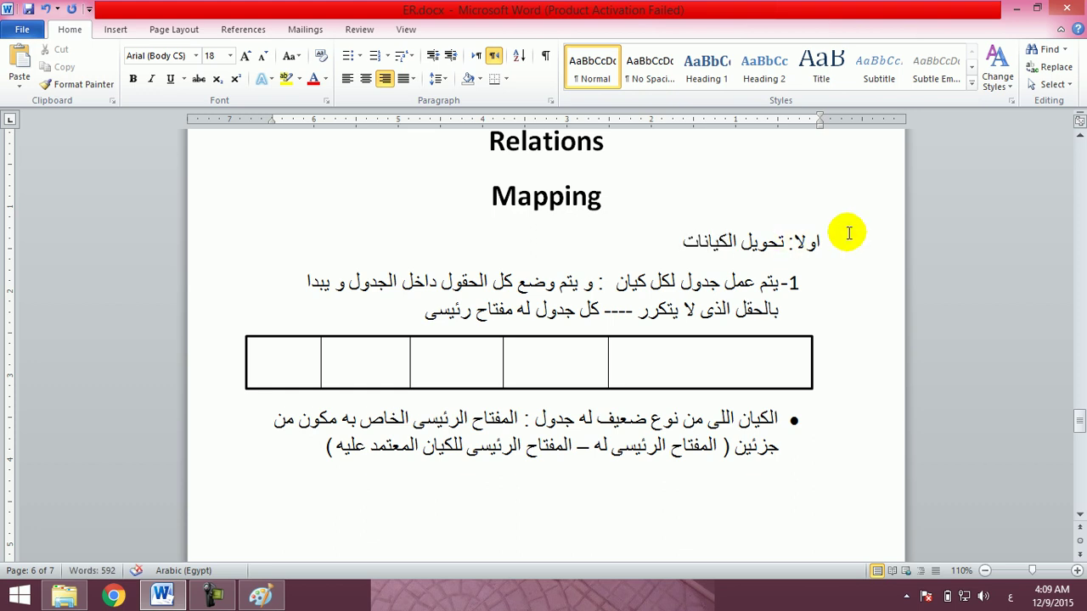
Make that heading bold and underlined, and begin the weak-entity bullet with 'ملحوظه :'.
left_click(815, 242)
key("ctrl+b")
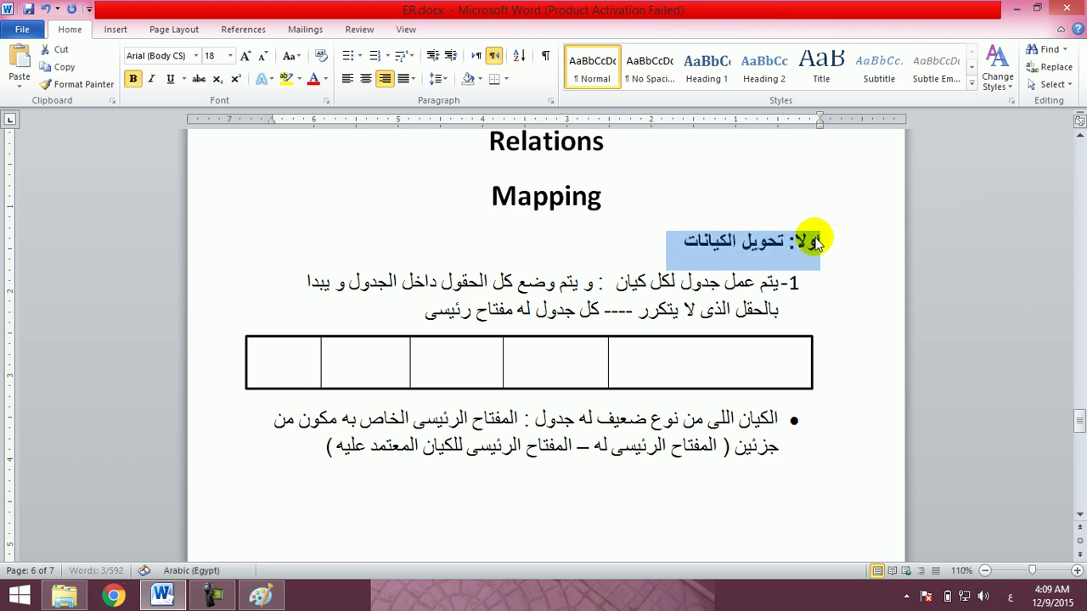
key("ctrl+u")
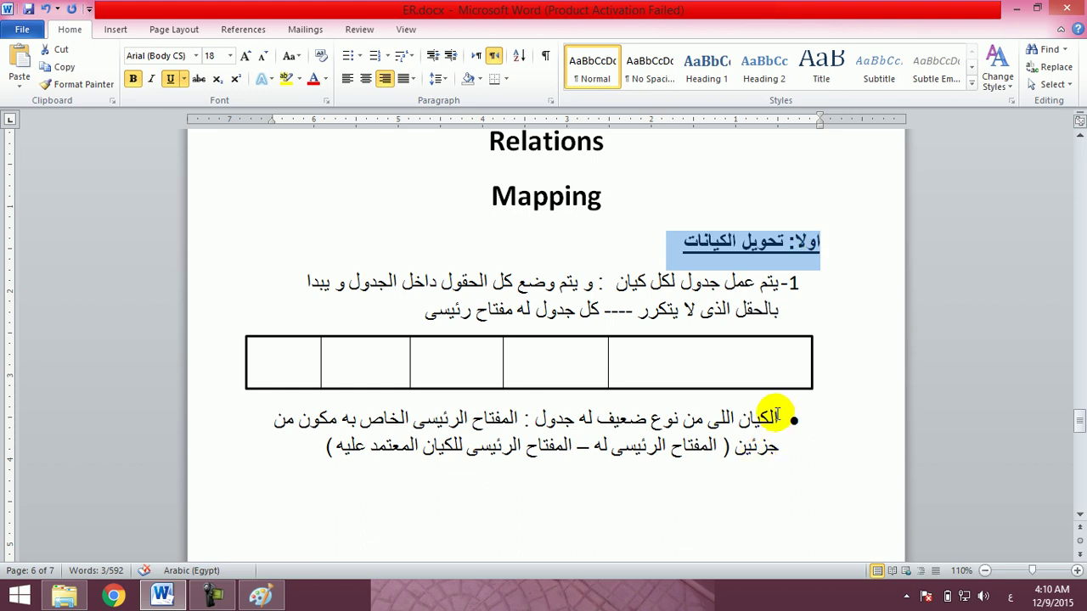
left_click(775, 414)
type("ملحوظه ")
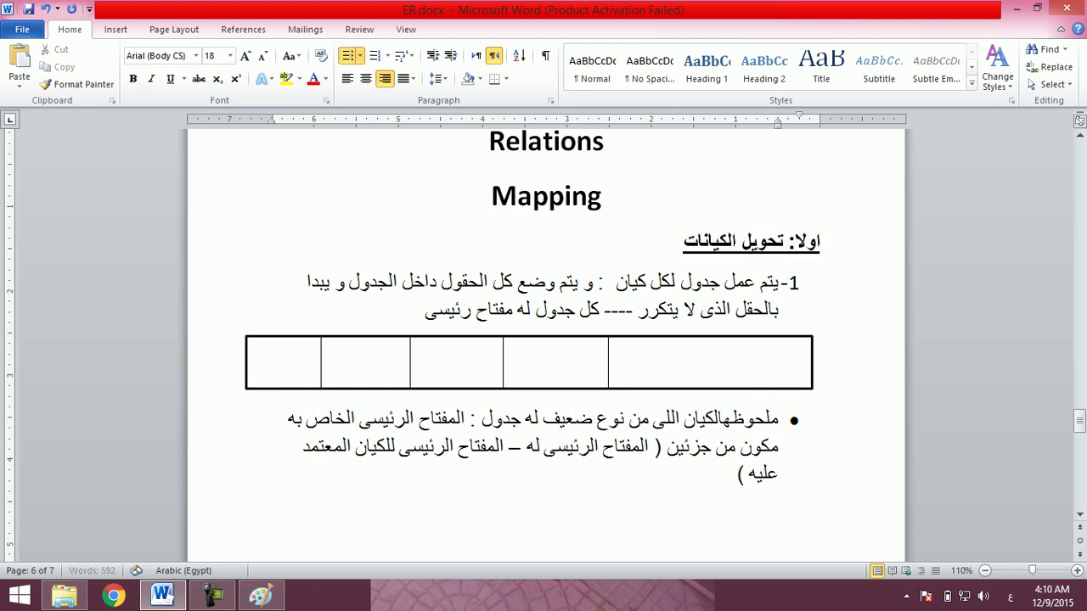
type(":")
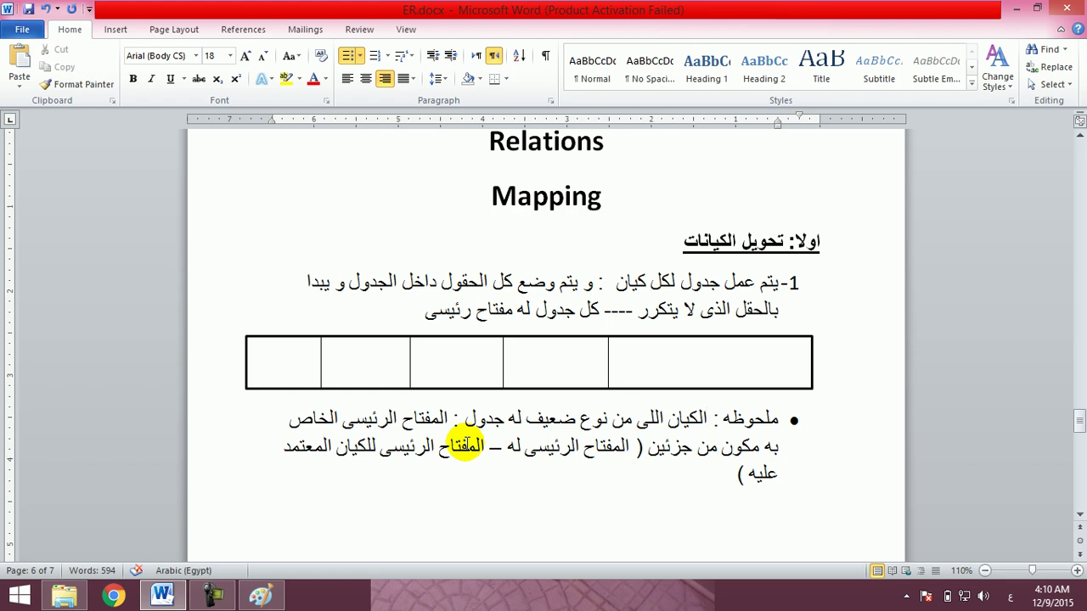
Type the heading 'ثانيا تحويل الحقول :' below the tables, formatted bold and underlined.
scroll(467, 443, "down", 5)
scroll(466, 443, "up", 1)
scroll(466, 443, "up", 1)
scroll(466, 443, "down", 1)
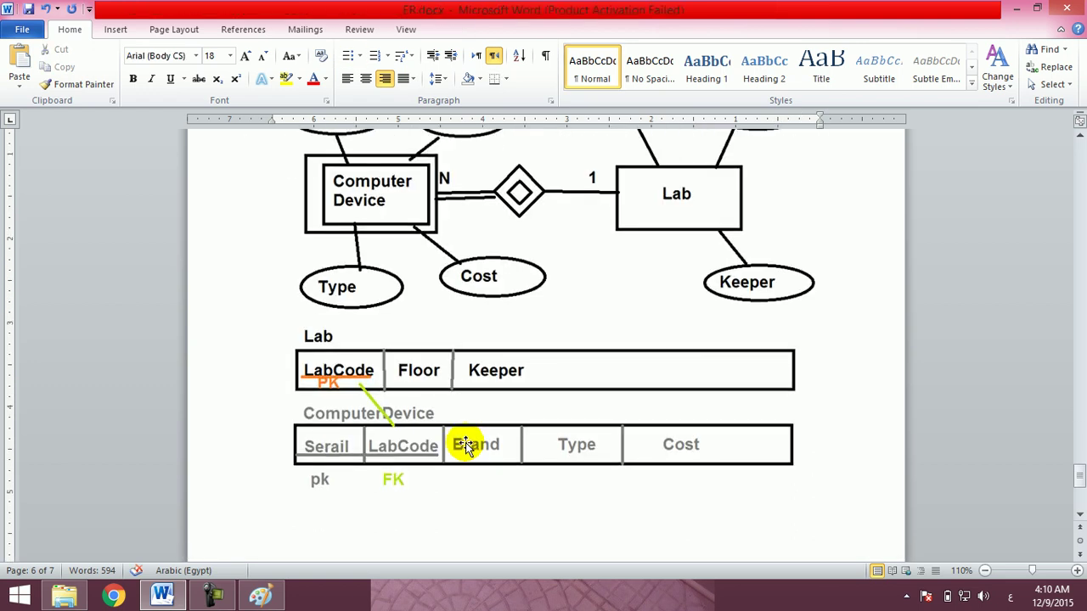
scroll(466, 443, "down", 2)
type("ث")
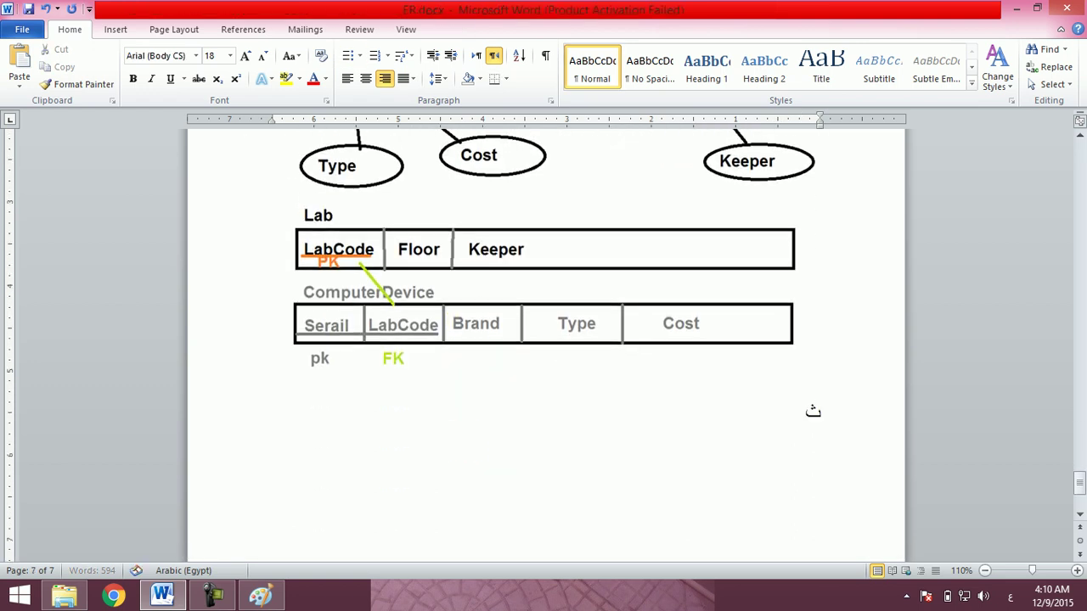
type("ي")
type("ح")
key("BackSpace")
key("BackSpace")
key("BackSpace")
key("BackSpace")
type("تحويل الح")
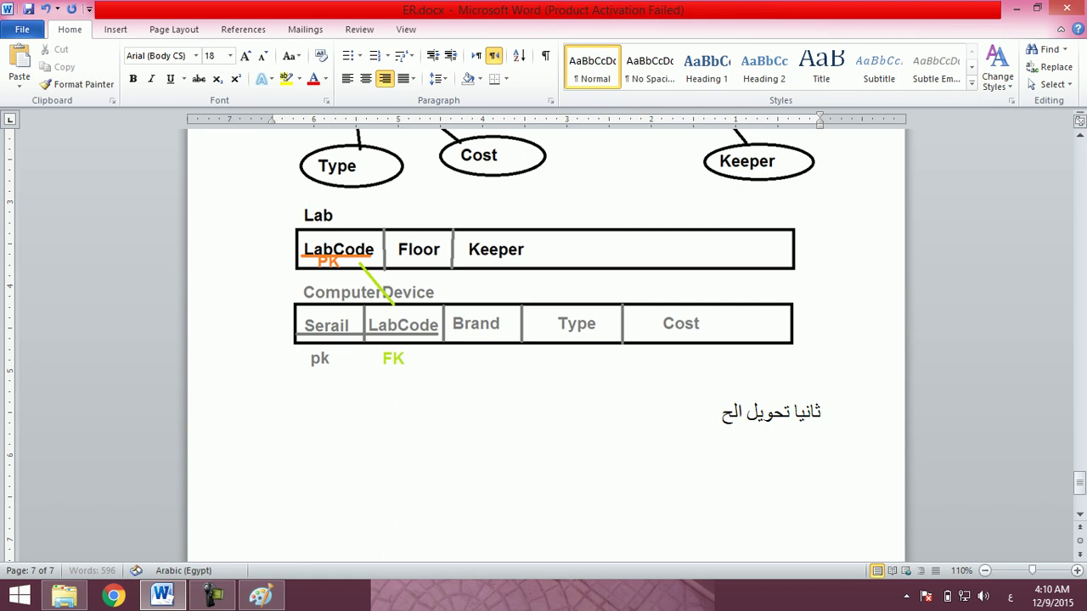
type(" :")
key("shift+Up")
key("ctrl+b")
key("ctrl+u")
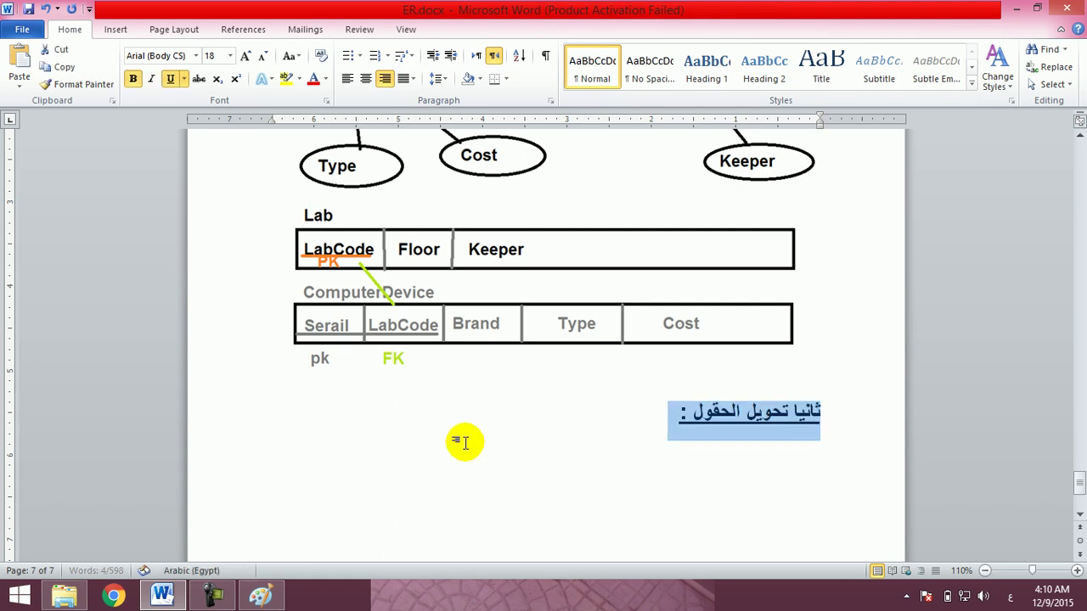
key("Down")
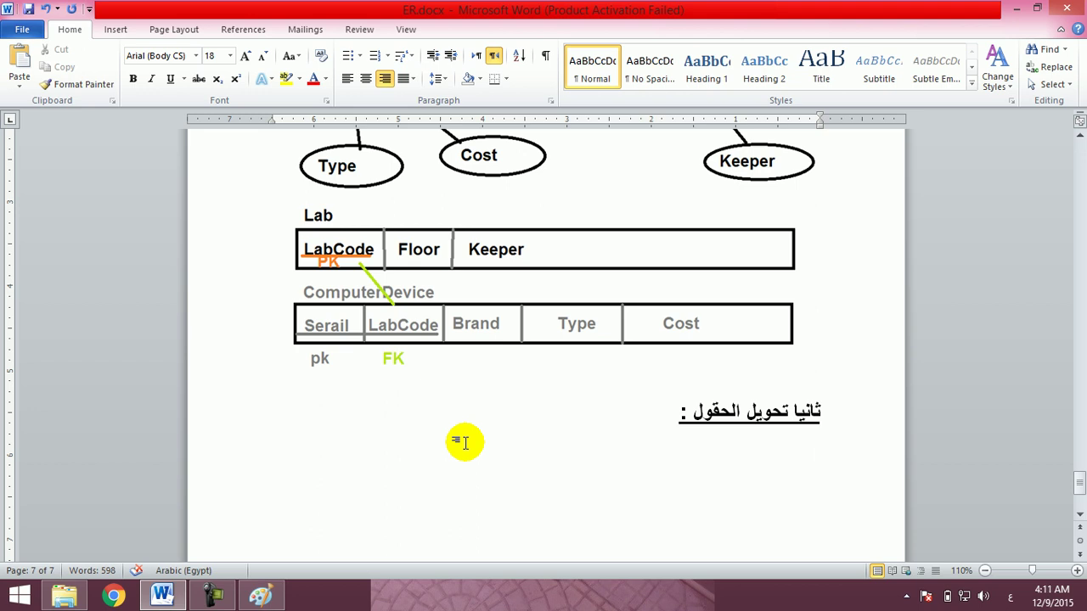
Add numbered item '1- الحقل العادى : يوضع جدول' beneath the heading.
type("- حق")
key("BackSpace")
key("BackSpace")
key("BackSpace")
type("1")
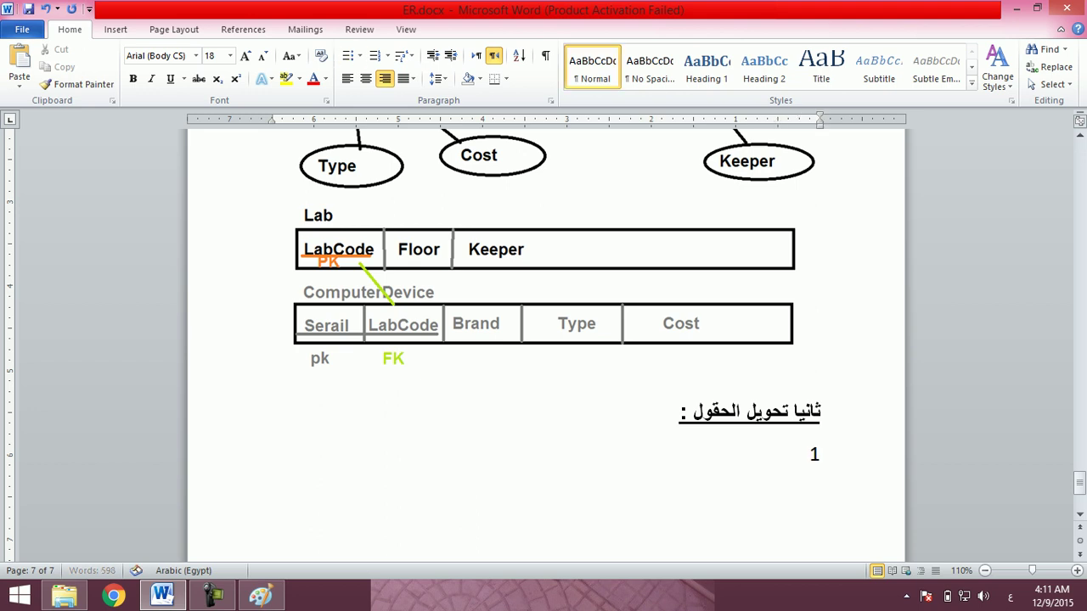
type("- ")
type("حقل")
key("BackSpace")
key("BackSpace")
type("قل العادى")
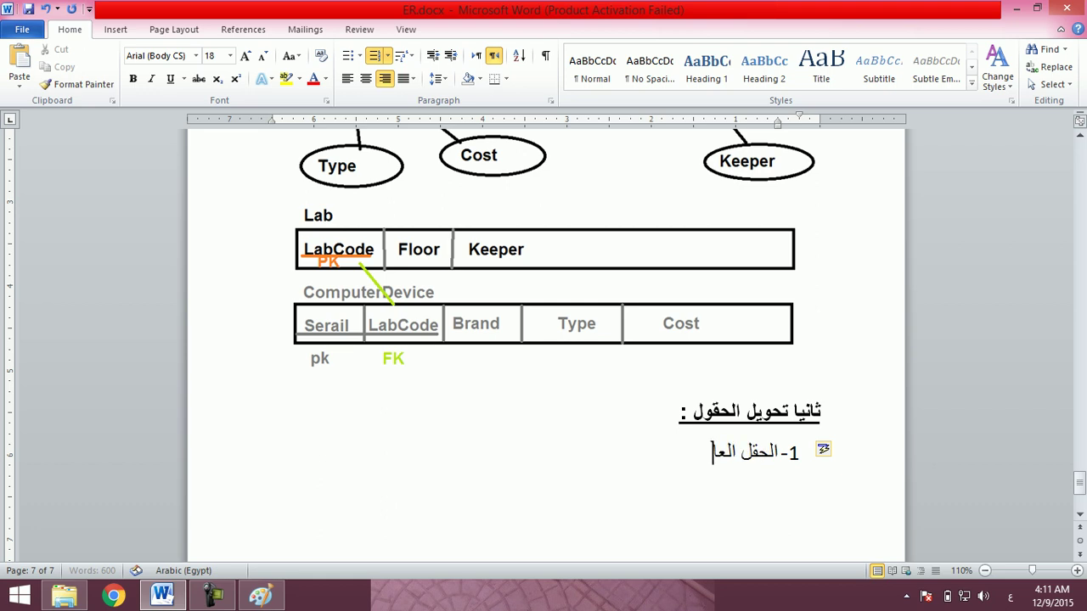
type(" :   يوضع جدول")
key("Return")
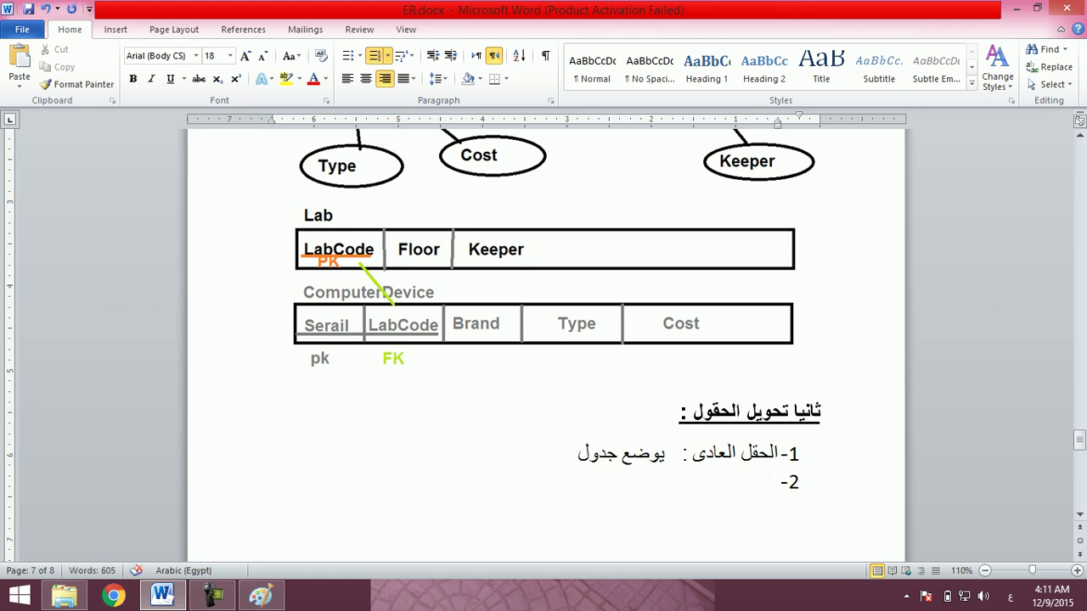
scroll(465, 445, "up", 3)
left_click(465, 445)
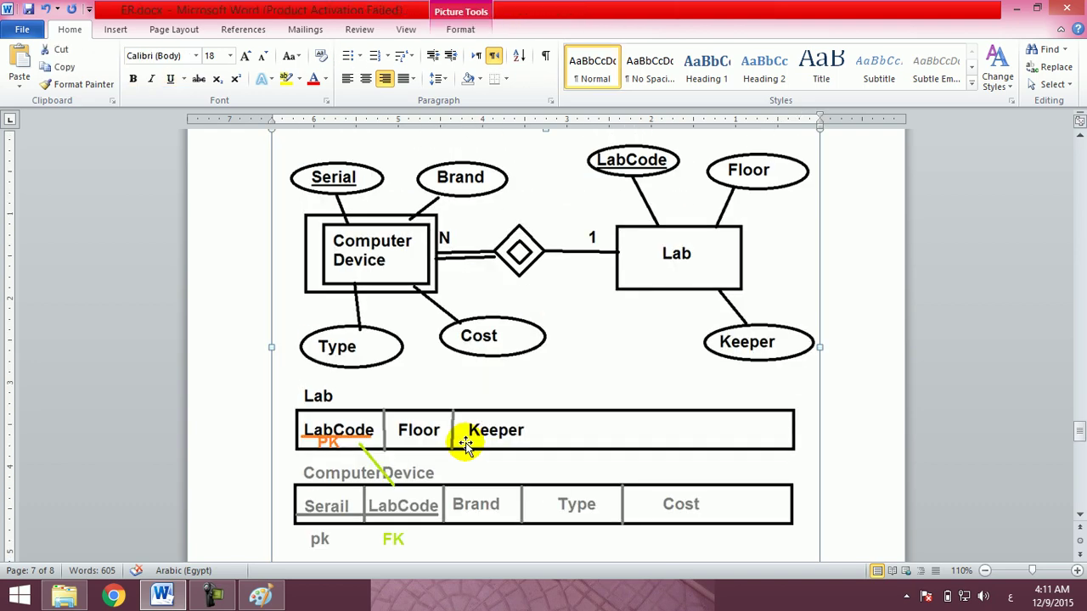
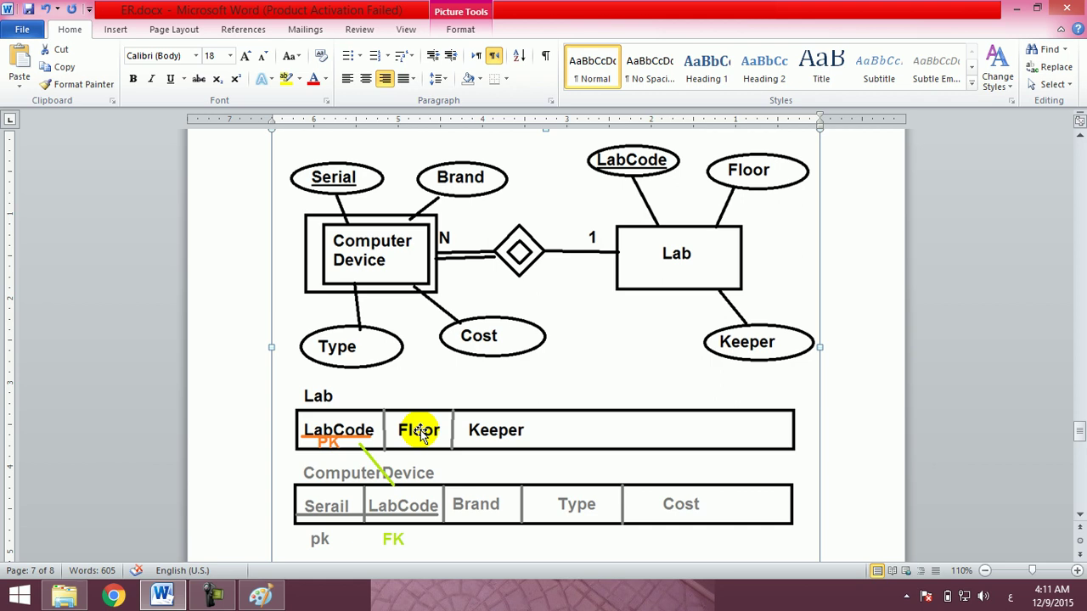
Complete list item 2 to read 'الحقل المركب : يوضع الاجزاء الفرعيه فقط'.
key("Page_Down")
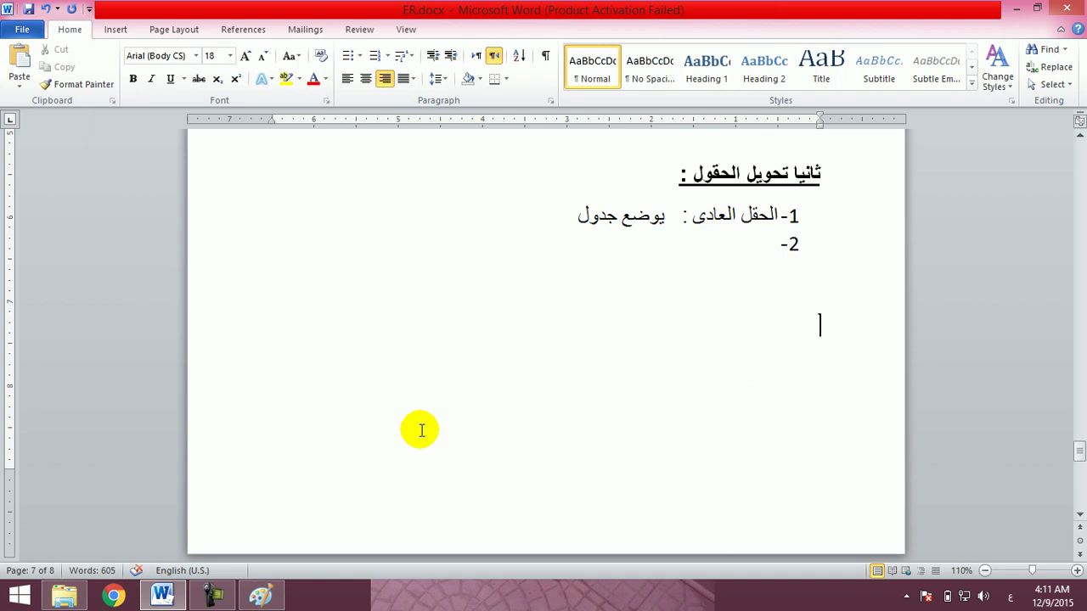
key("Up")
type("الحقل المركب")
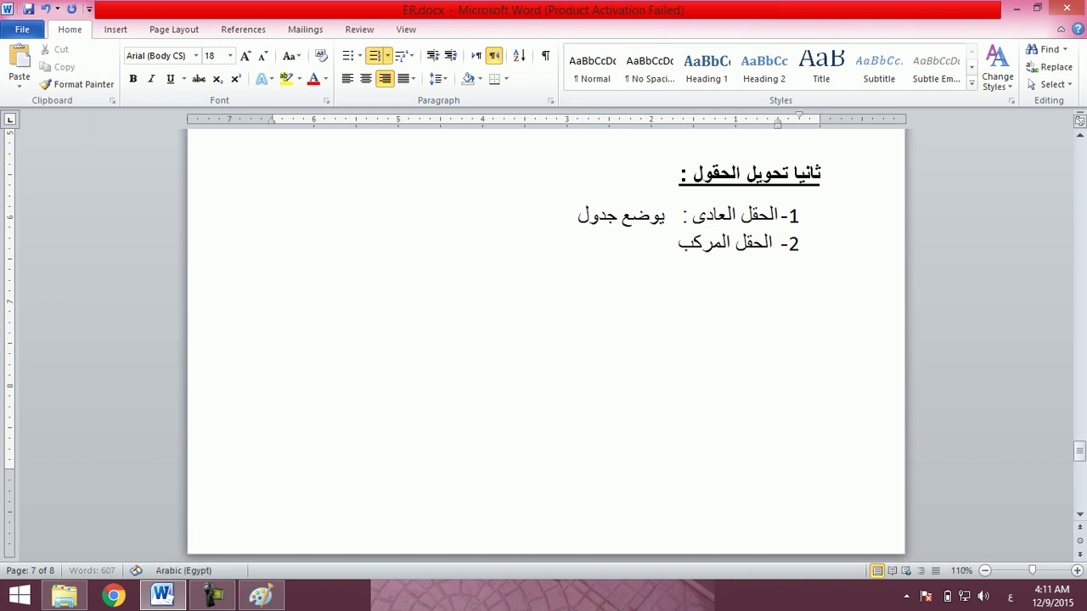
type(" :  ")
type("يوضع")
type(" ا")
key("BackSpace")
type("لاجزاء الفر")
type("عيه فقط")
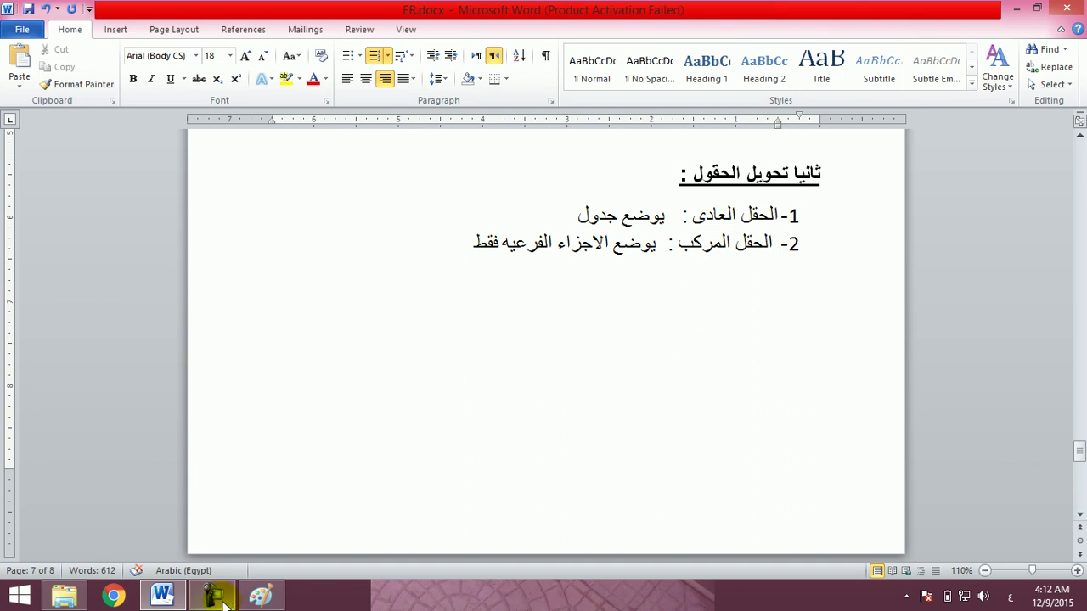
left_click(261, 596)
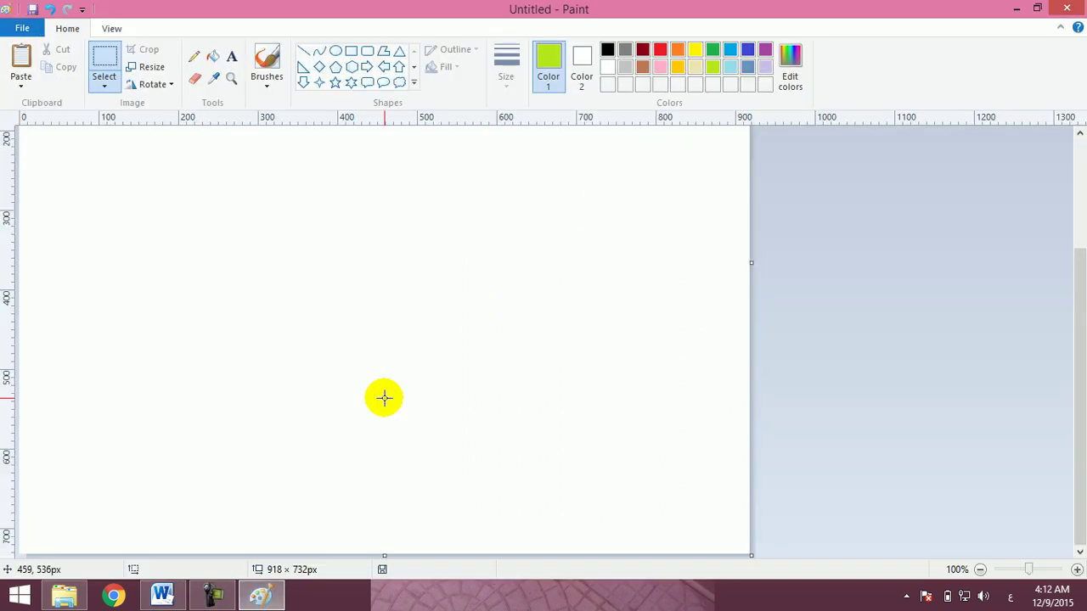
Paste the copied ER diagram into Paint and drag the canvas taller.
left_click(1083, 160)
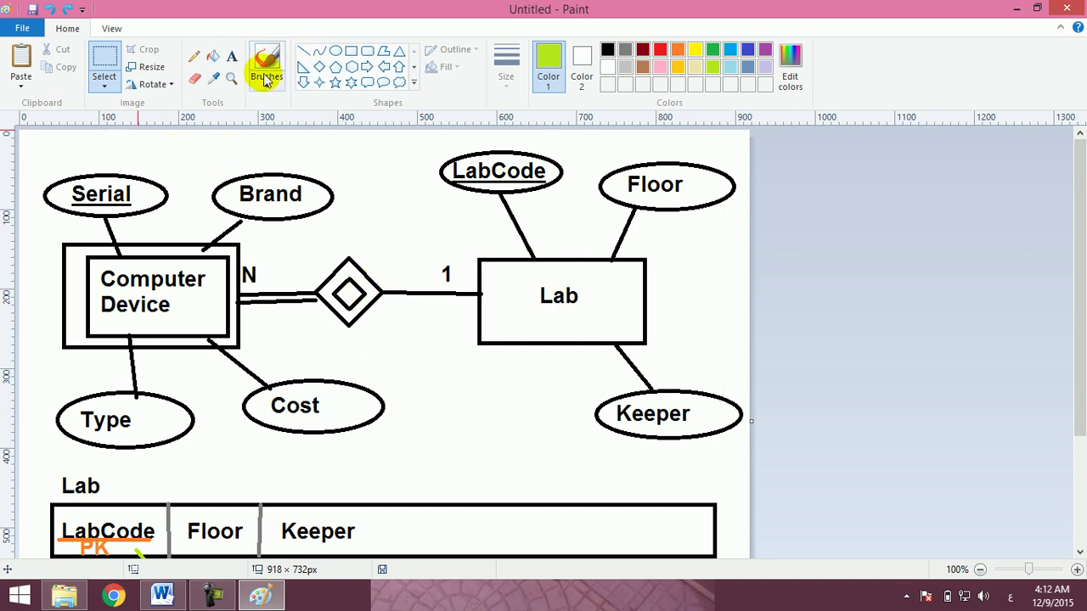
left_click(336, 51)
left_click(304, 52)
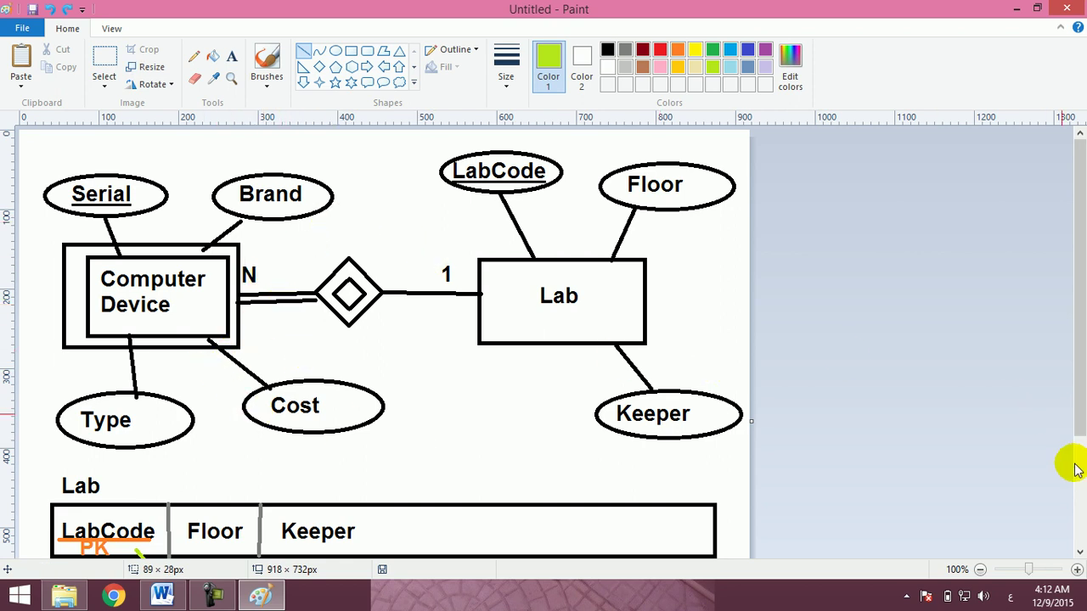
left_click(980, 569)
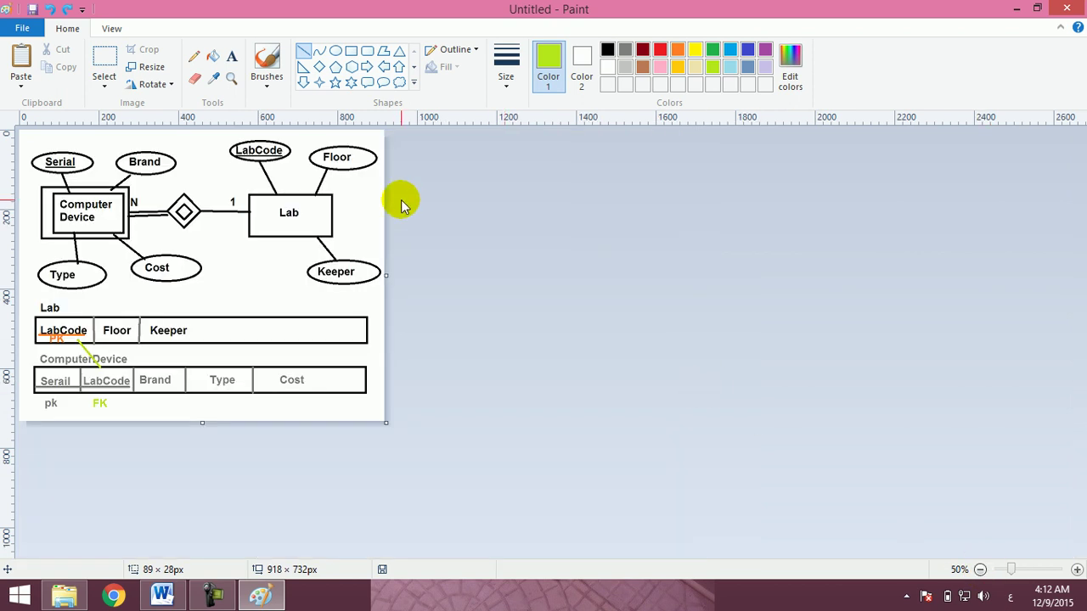
left_click_drag(202, 422, 202, 527)
Move the Lab and ComputerDevice tables lower on the canvas, then return to 100% zoom.
left_click(105, 56)
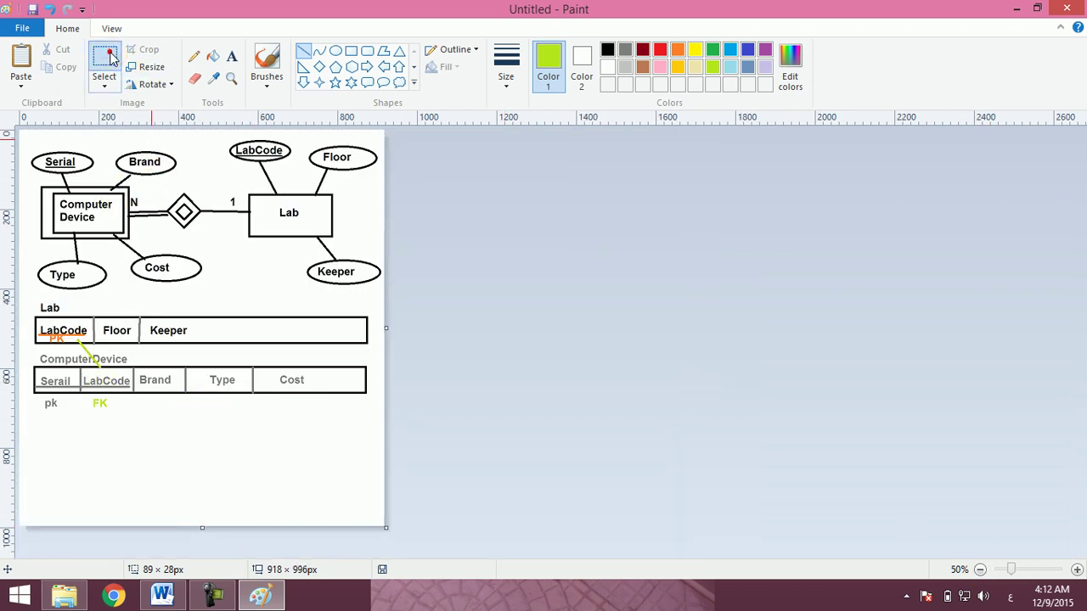
left_click_drag(22, 298, 412, 400)
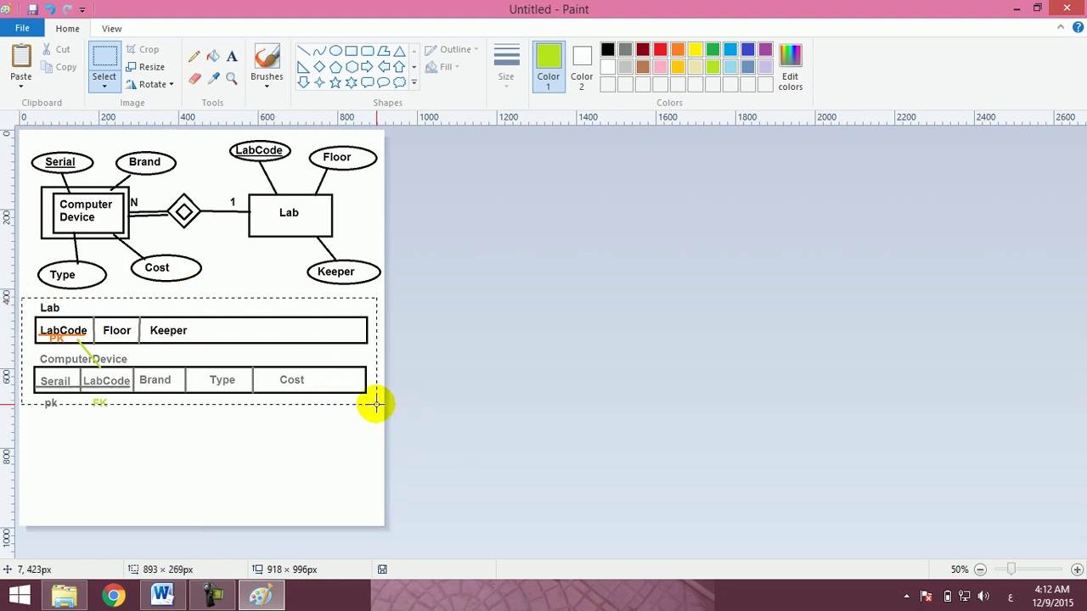
left_click_drag(277, 347, 277, 435)
left_click(281, 359)
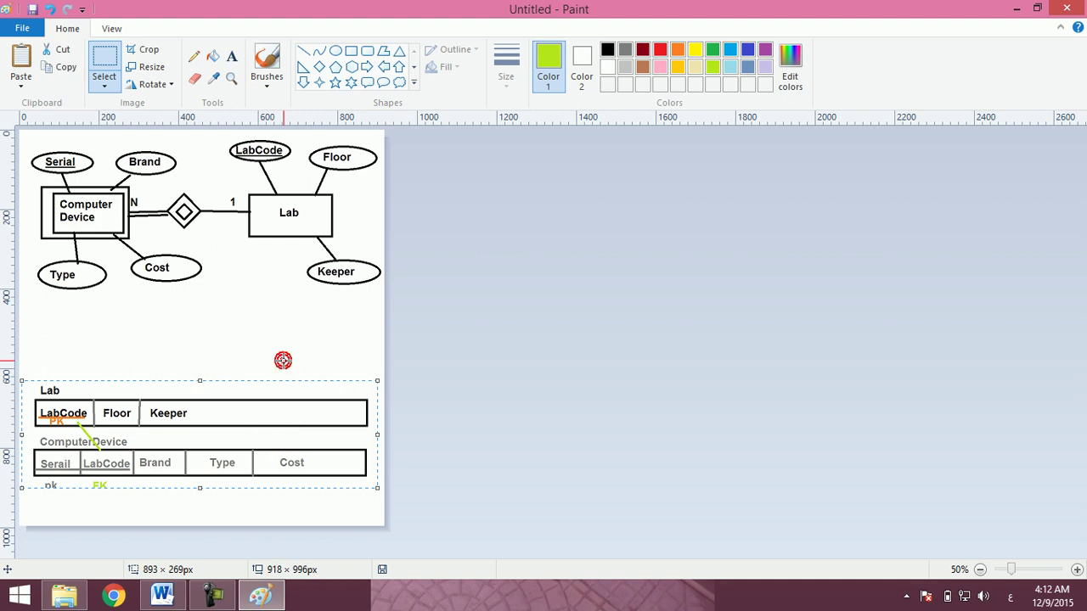
left_click(1076, 569)
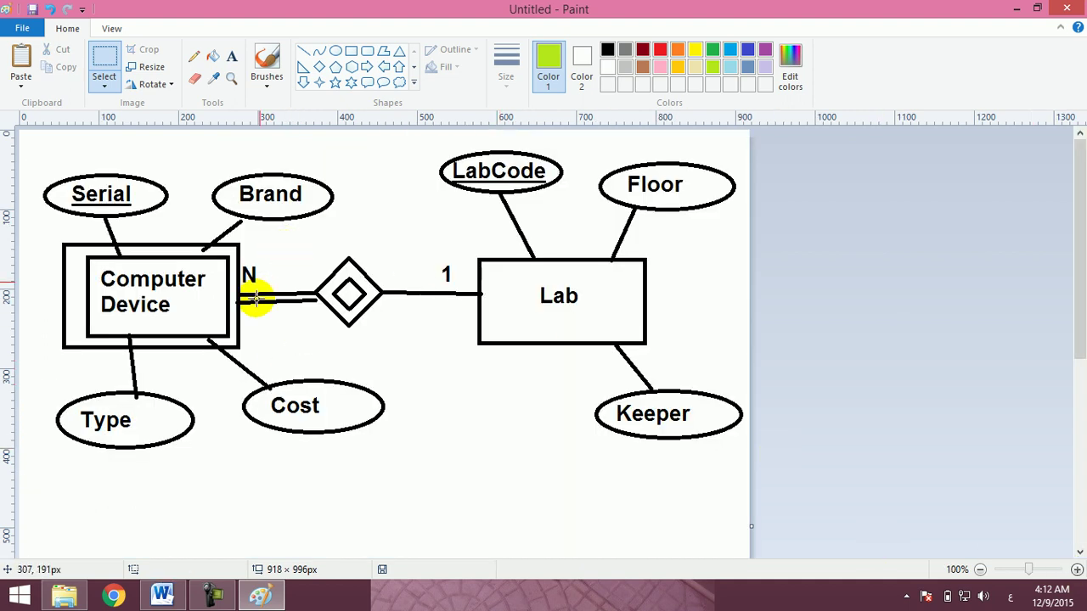
Draw a green line down from Computer Device ending in a green ellipse.
left_click(303, 51)
left_click_drag(180, 346, 244, 455)
left_click(334, 52)
left_click_drag(302, 455, 163, 501)
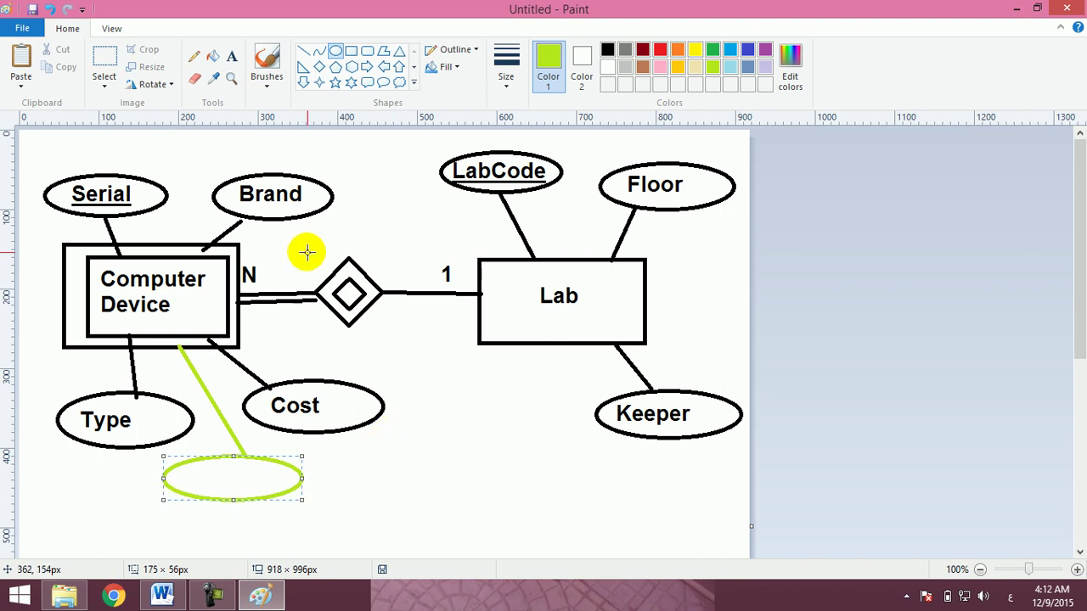
Label the new ellipse 'BDate' in black text.
left_click(231, 59)
left_click(180, 465)
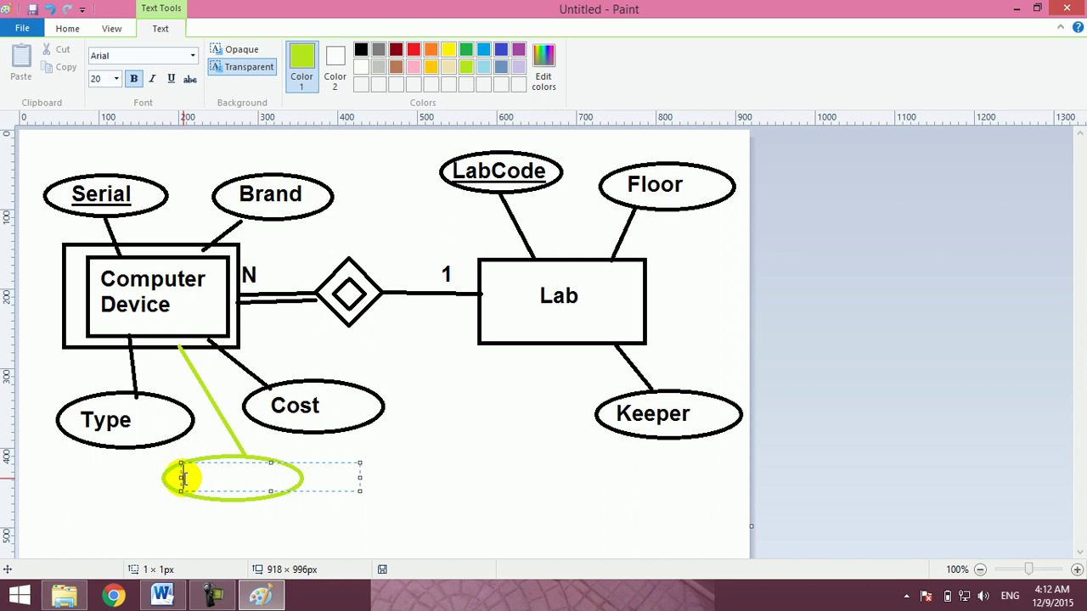
type("M")
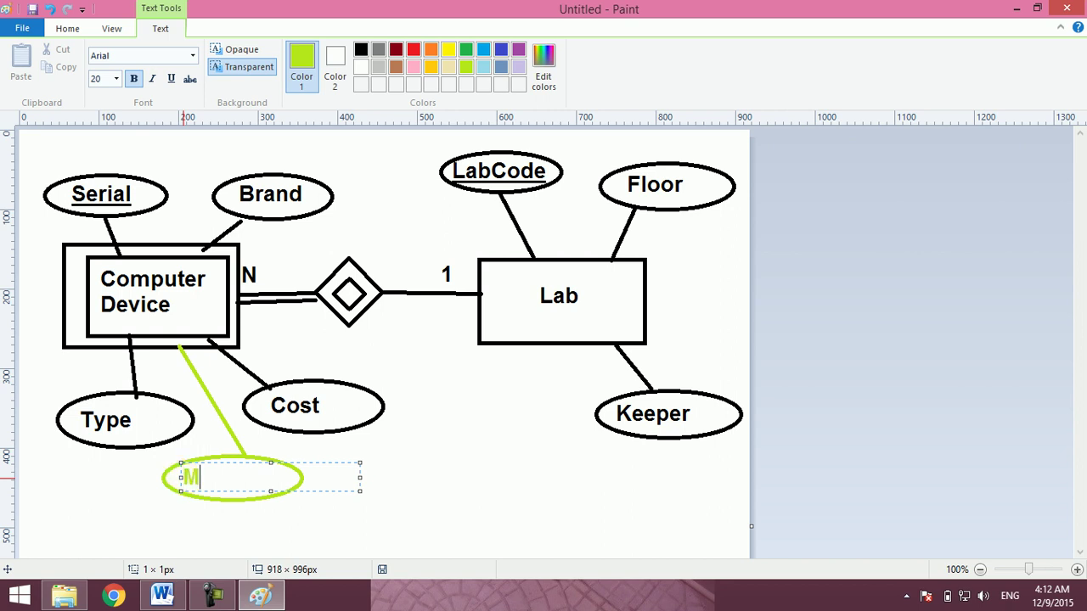
key("BackSpace")
type("BSS")
key("BackSpace")
key("BackSpace")
type("Date")
key("ctrl+a")
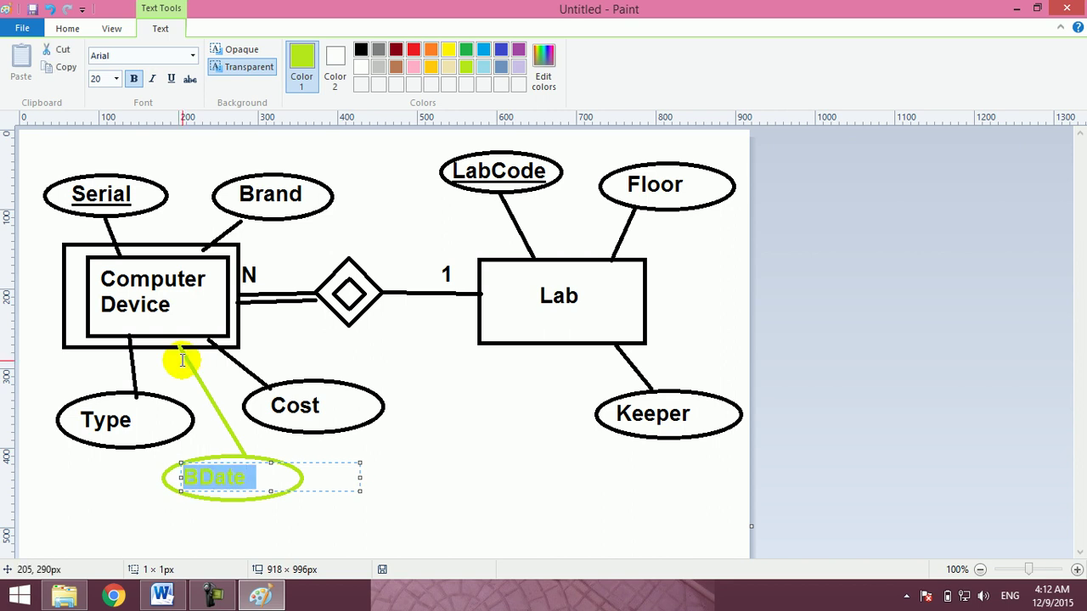
left_click(360, 51)
left_click(448, 414)
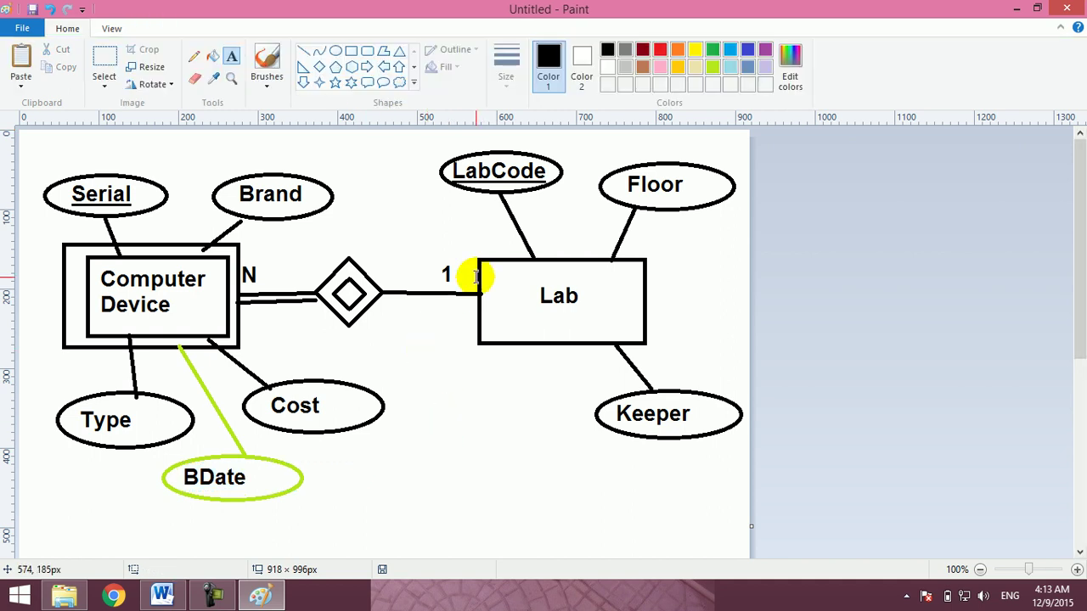
left_click(336, 51)
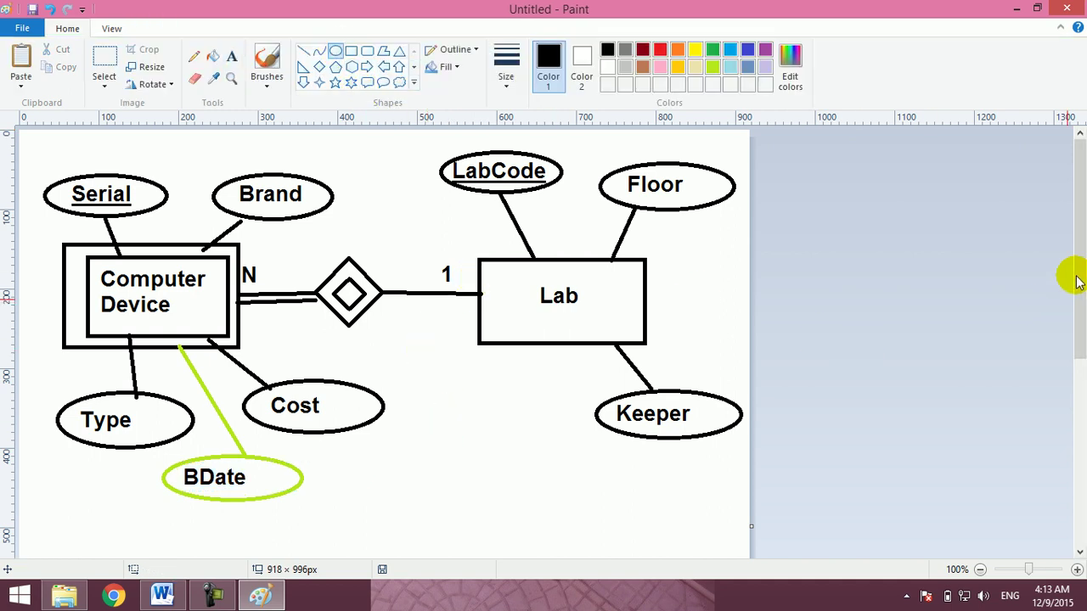
left_click_drag(1076, 281, 1079, 359)
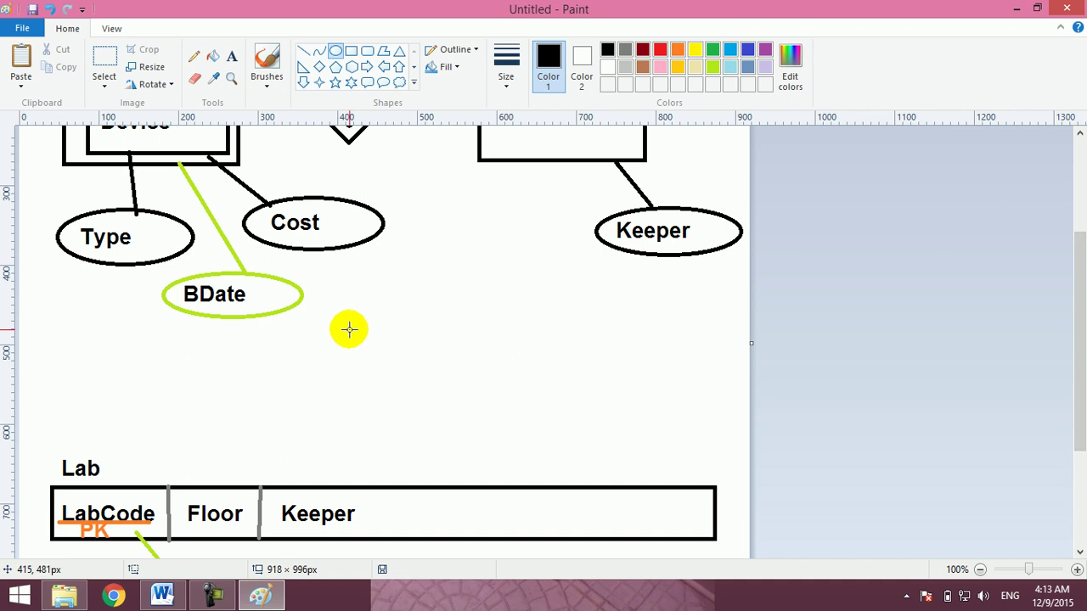
left_click_drag(323, 330, 430, 370)
left_click_drag(215, 339, 308, 385)
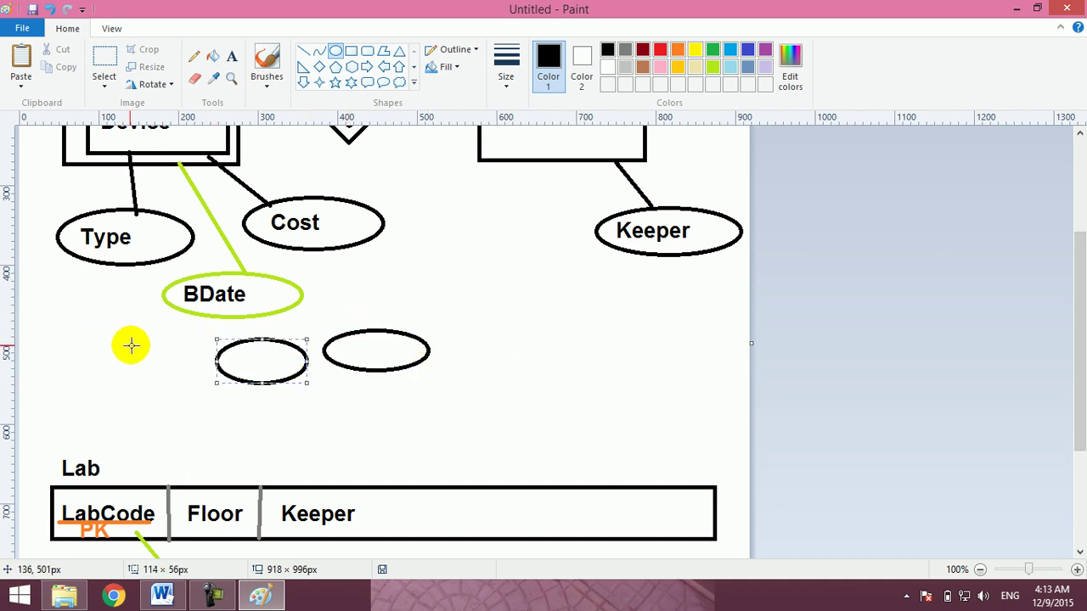
left_click_drag(114, 332, 207, 383)
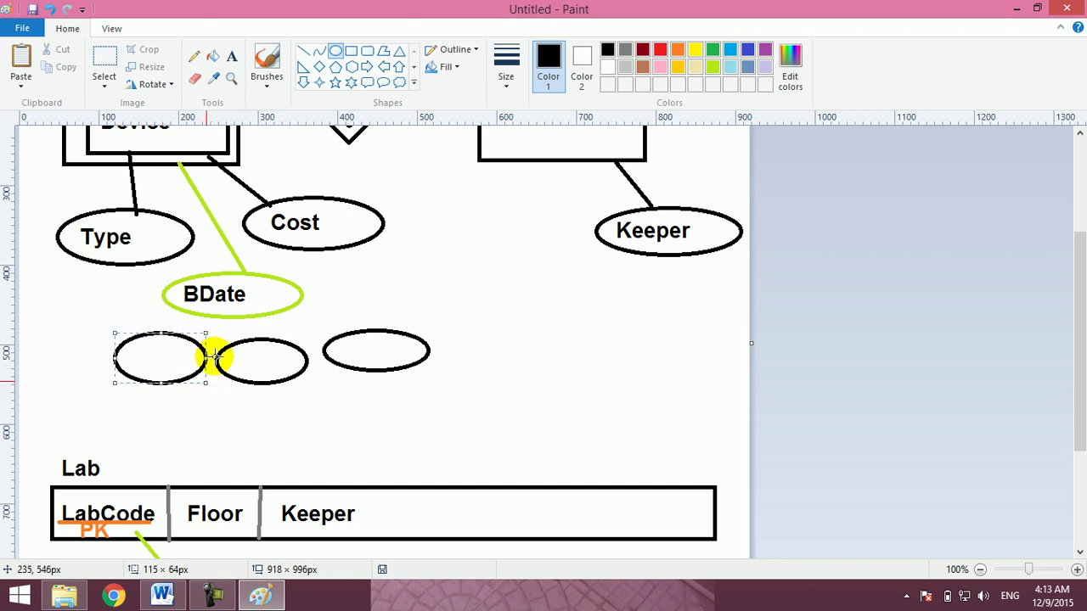
left_click(303, 51)
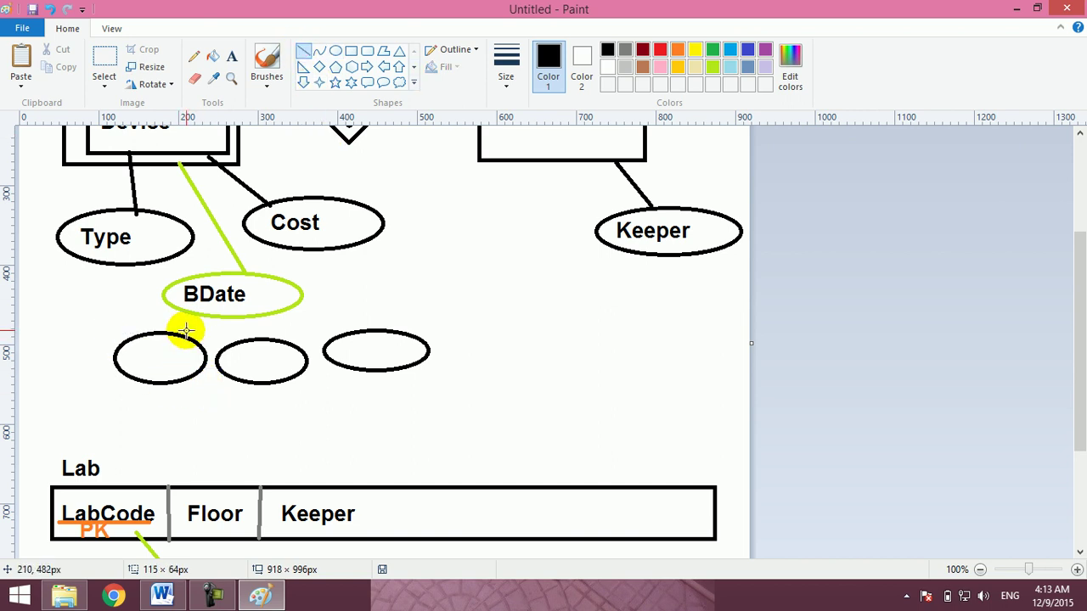
left_click_drag(188, 311, 171, 336)
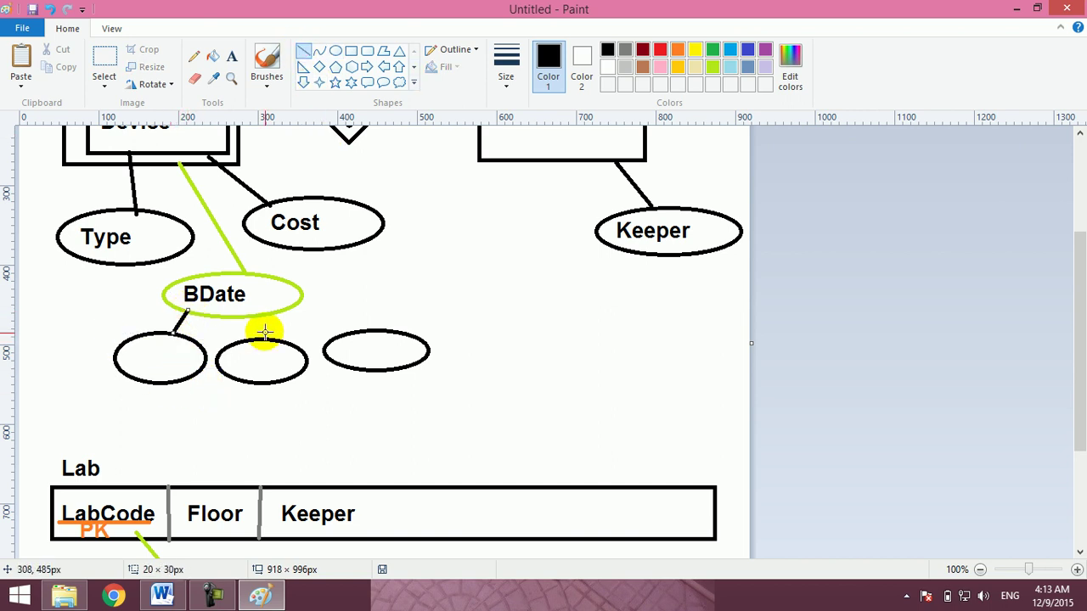
left_click_drag(246, 315, 262, 339)
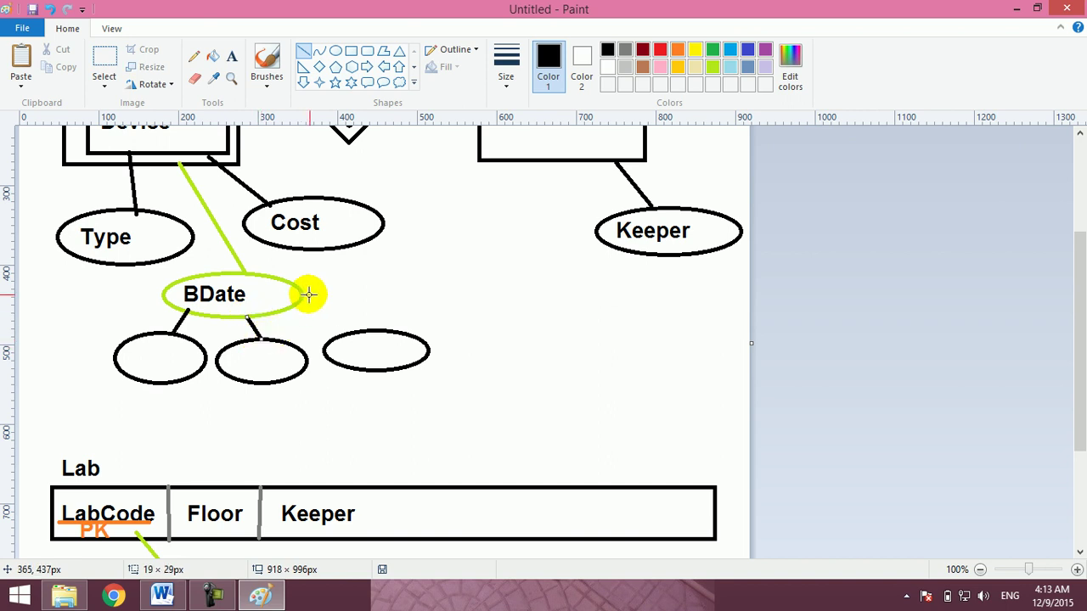
left_click_drag(294, 302, 344, 335)
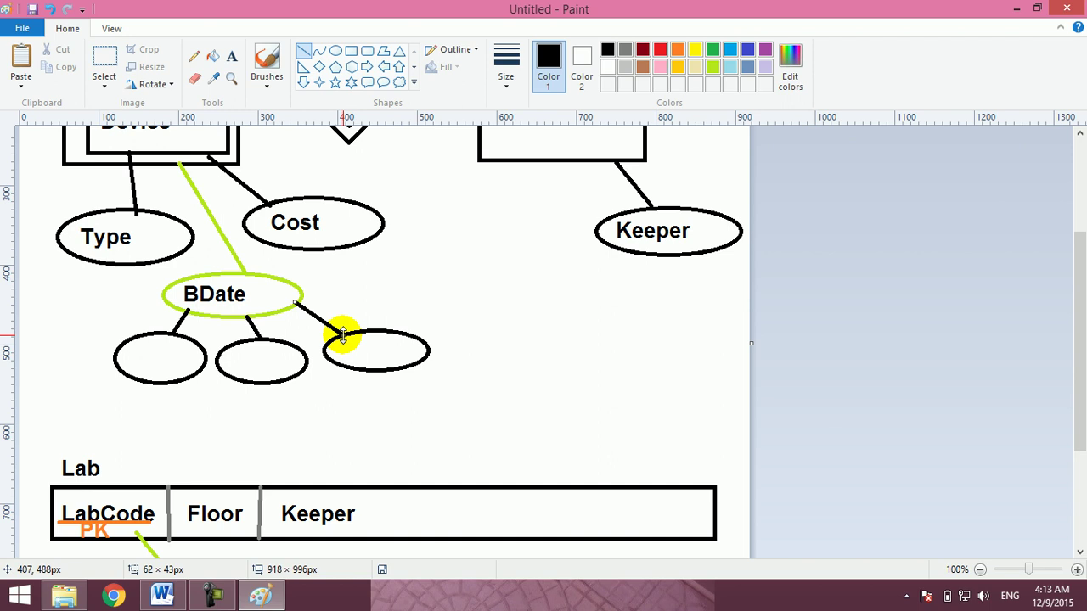
left_click(231, 56)
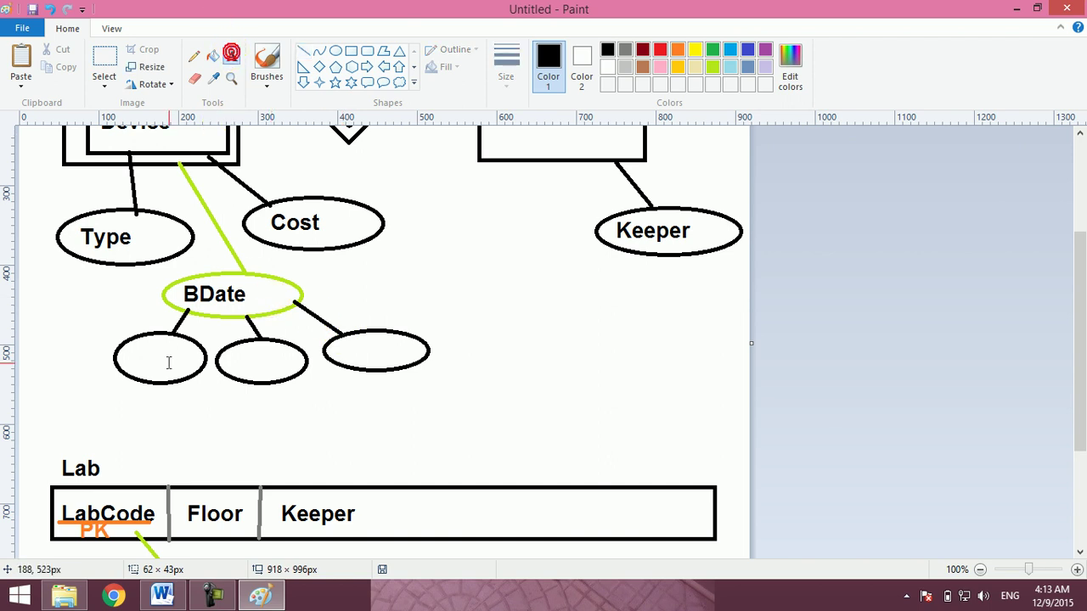
left_click(134, 352)
type("day")
left_click(243, 364)
left_click(241, 363)
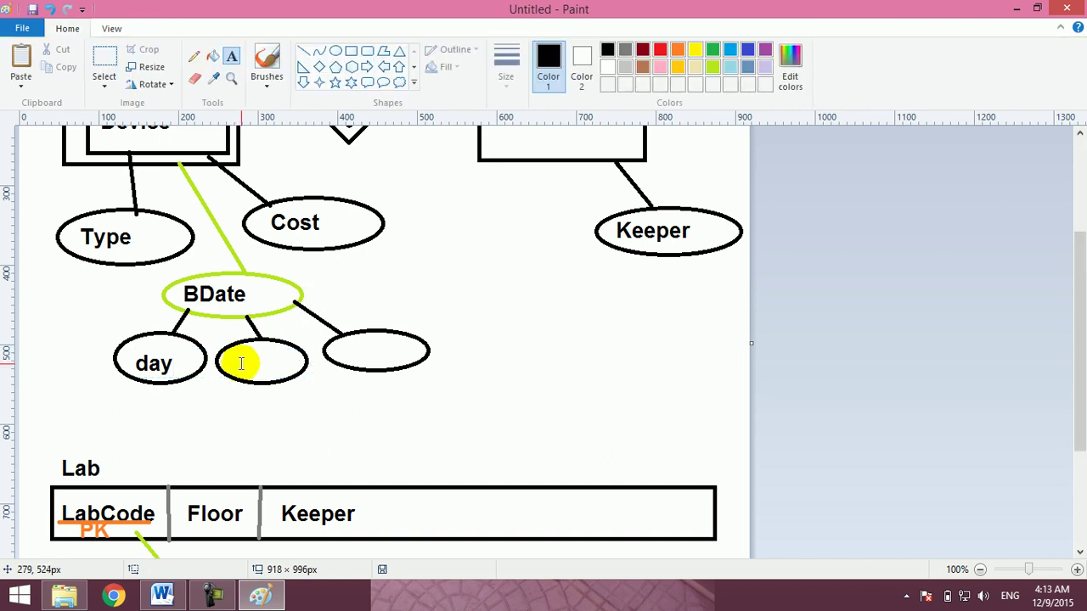
left_click(236, 362)
type("mo")
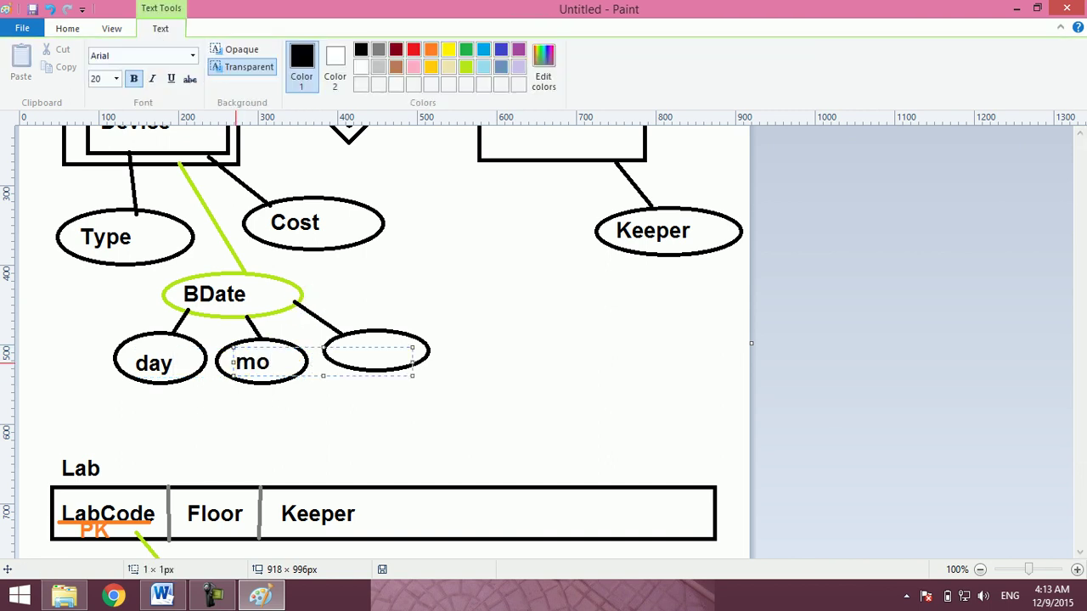
type("nth")
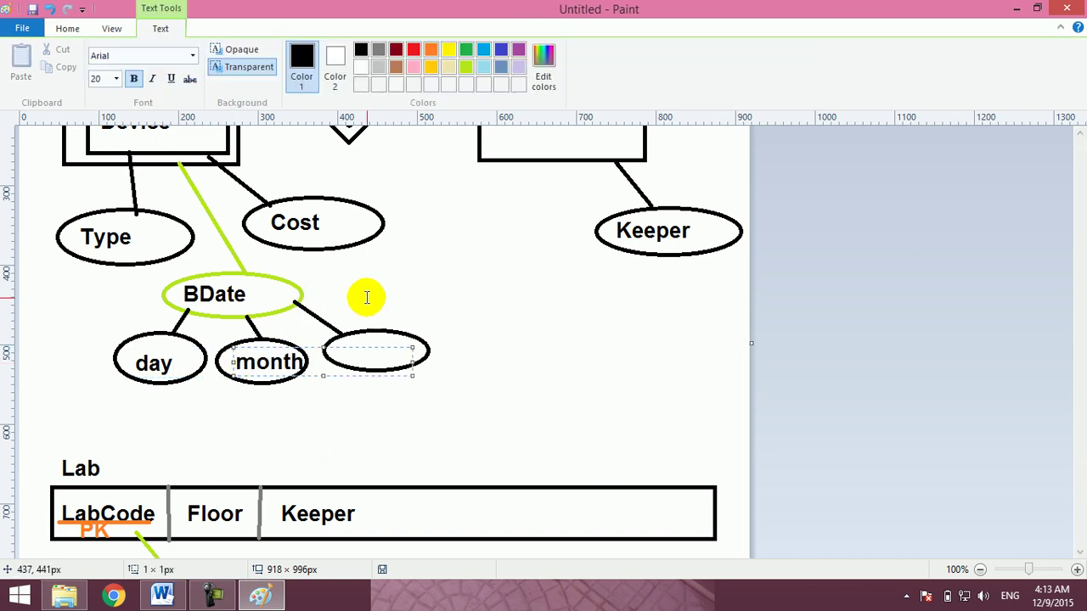
left_click(367, 297)
left_click(367, 297)
left_click(340, 348)
left_click(340, 348)
type("year")
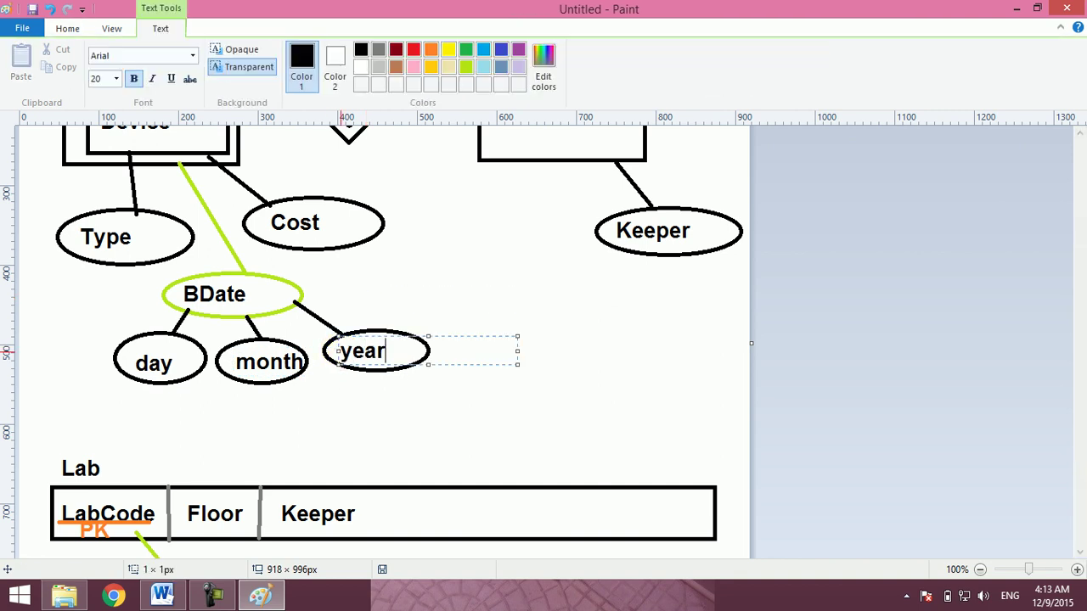
left_click(459, 260)
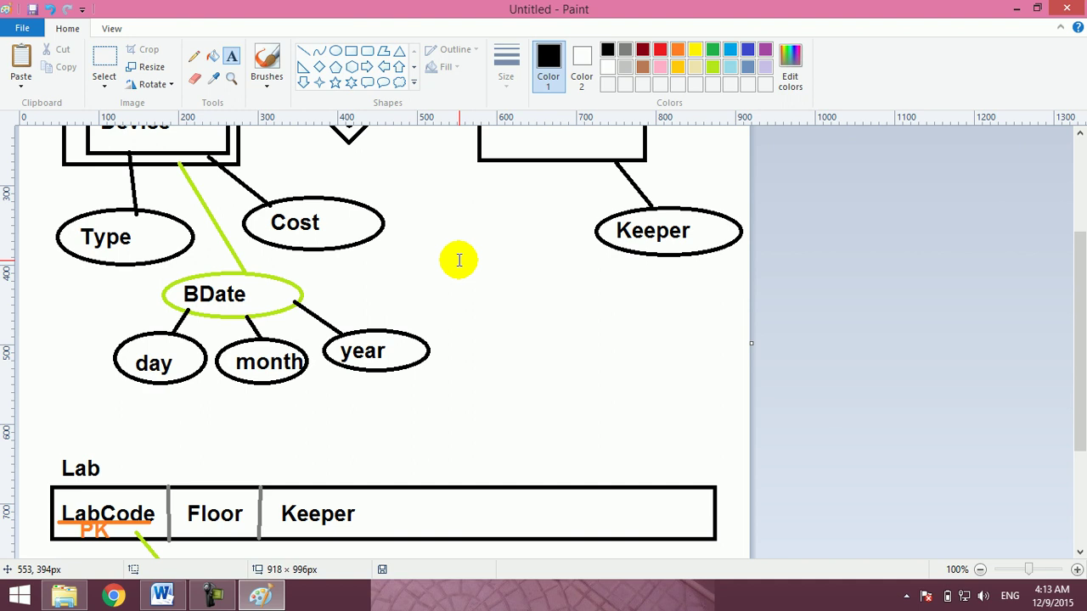
Widen the canvas to the right and draw a new rectangular cell after Cost.
left_click_drag(1078, 249, 1078, 303)
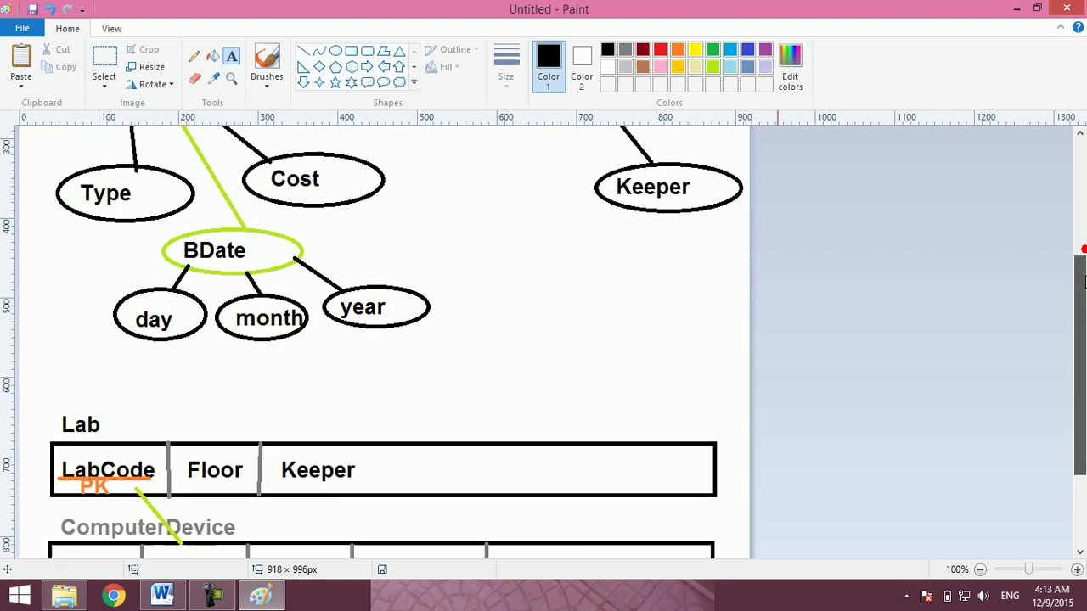
left_click(714, 289)
left_click_drag(751, 219, 1012, 287)
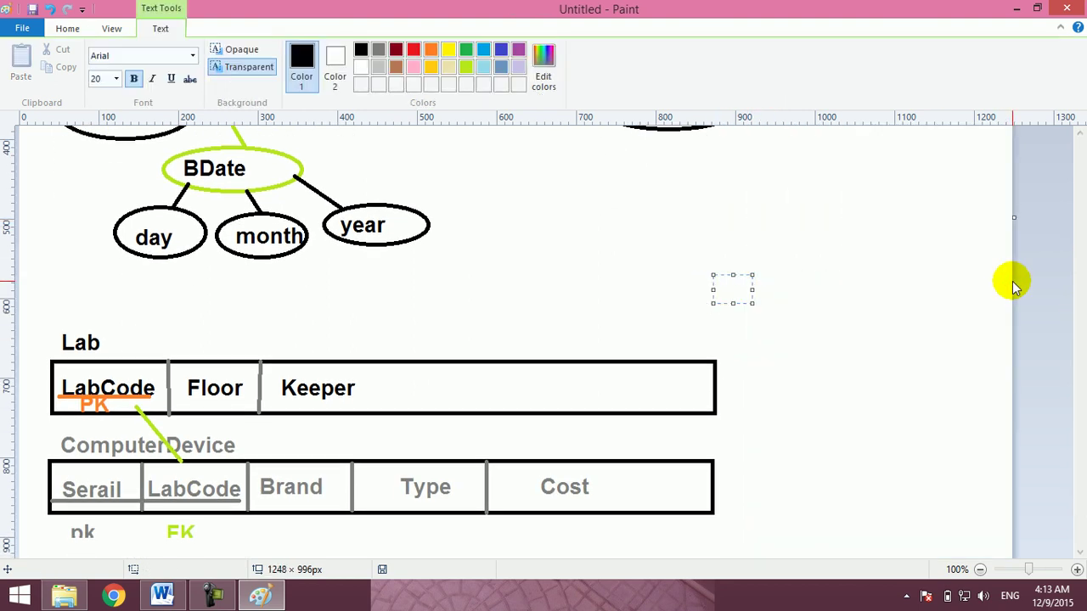
left_click(490, 174)
left_click(359, 53)
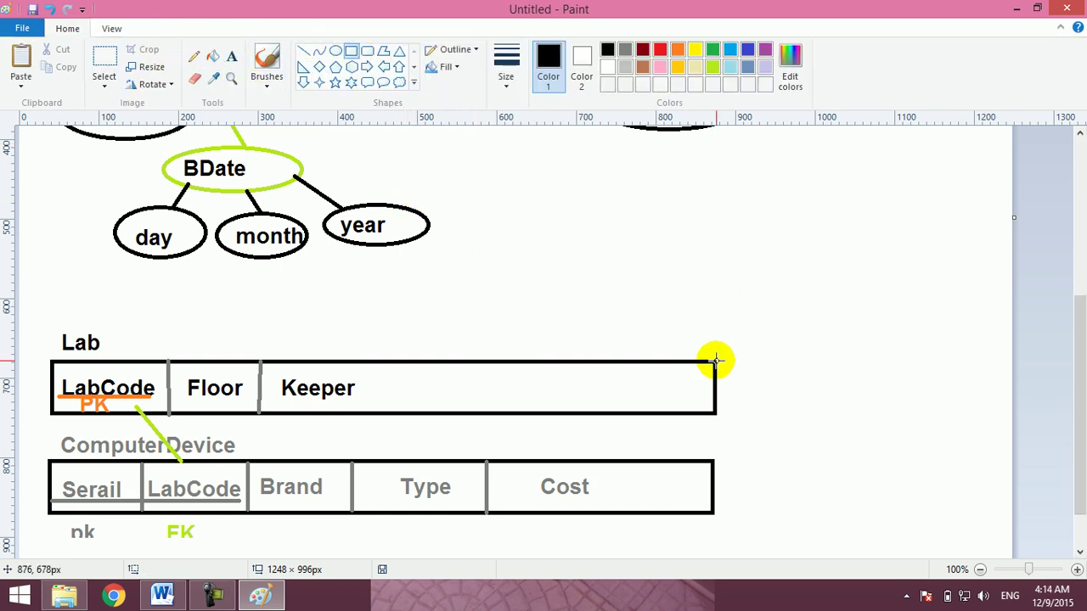
mouse_move(714, 461)
left_mouse_down()
mouse_move(1055, 552)
mouse_move(1003, 514)
left_mouse_up()
left_click(917, 395)
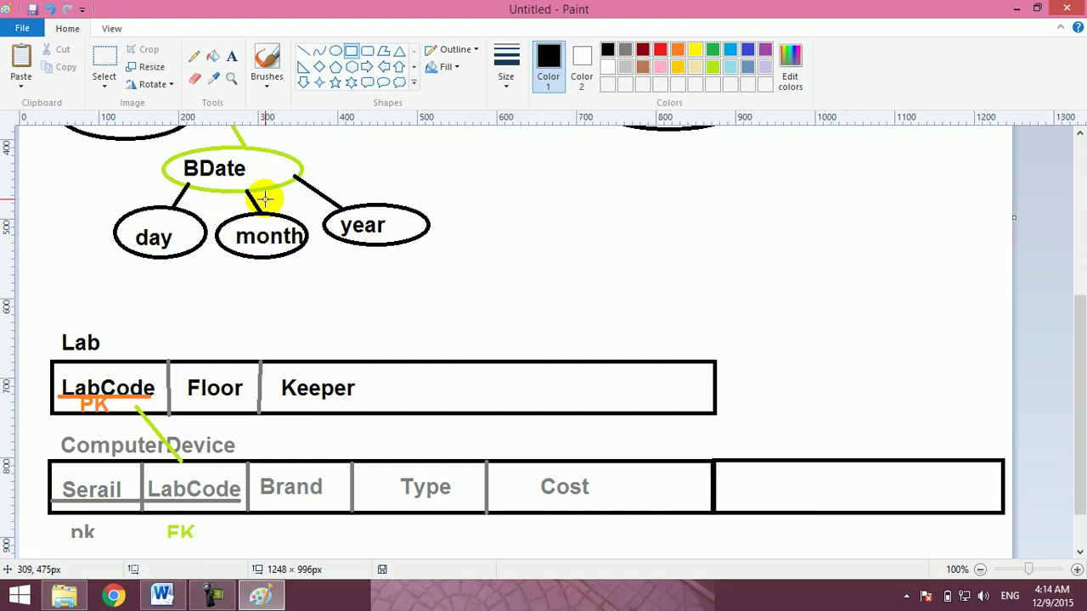
Type 'day month year' inside the new cell.
left_click(233, 56)
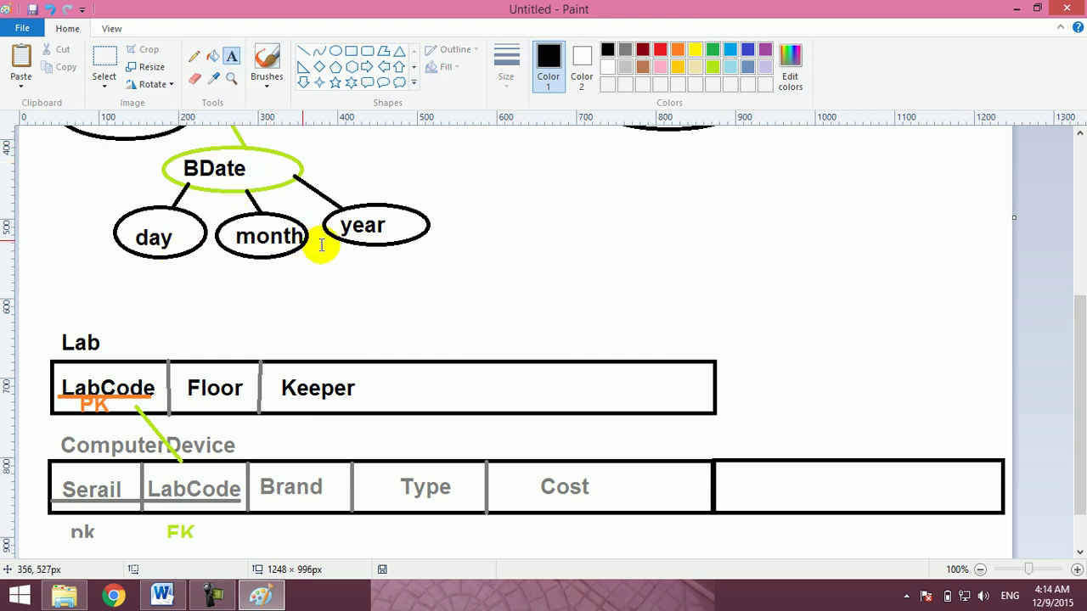
left_click(726, 489)
type("day   mont")
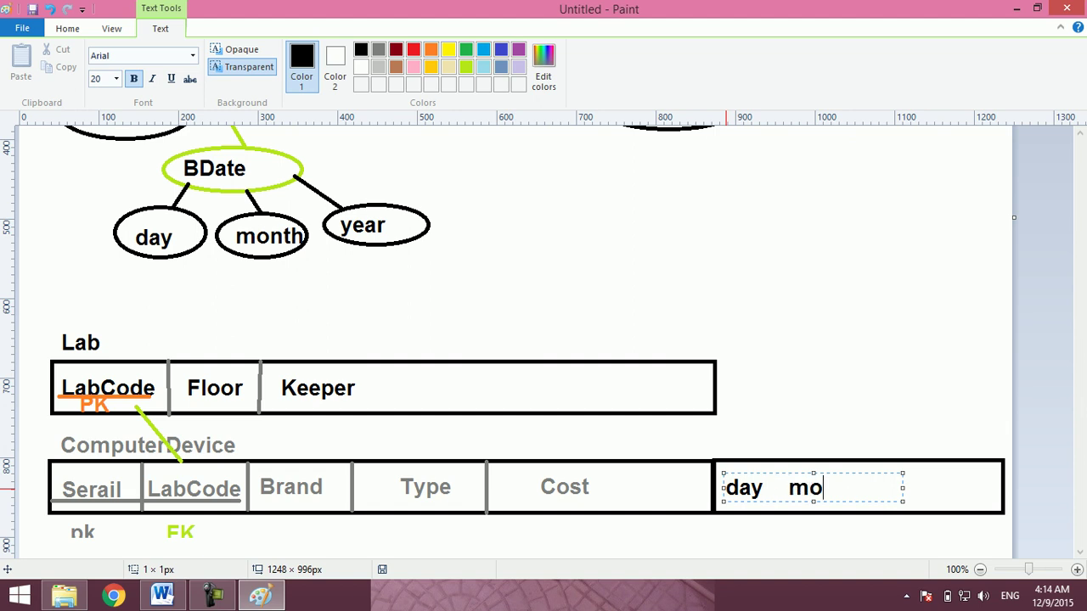
type("h   year")
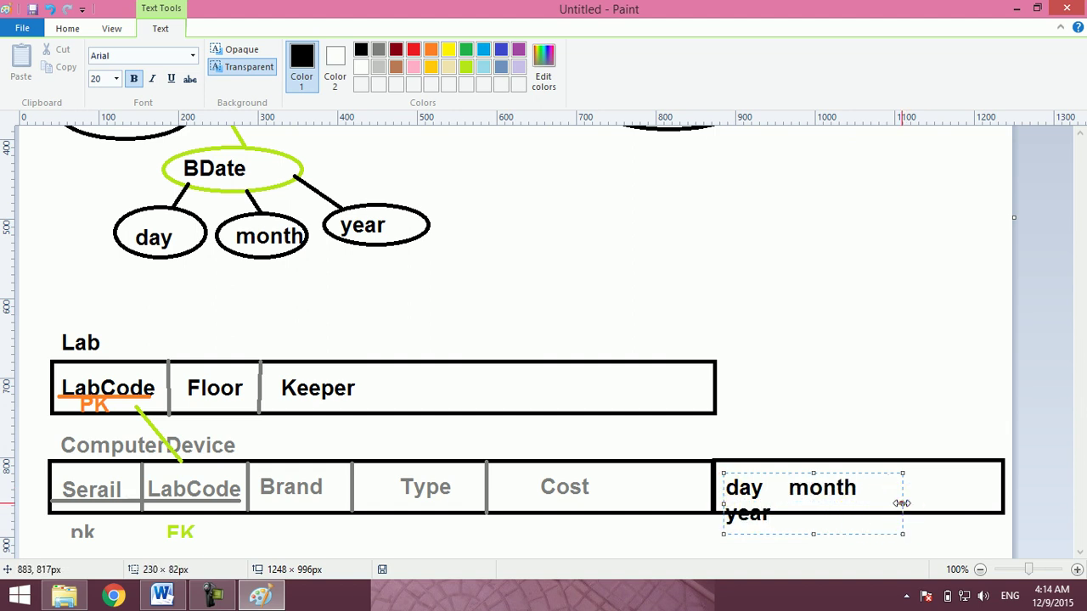
left_click_drag(903, 504, 999, 485)
left_click(920, 416)
left_click(919, 416)
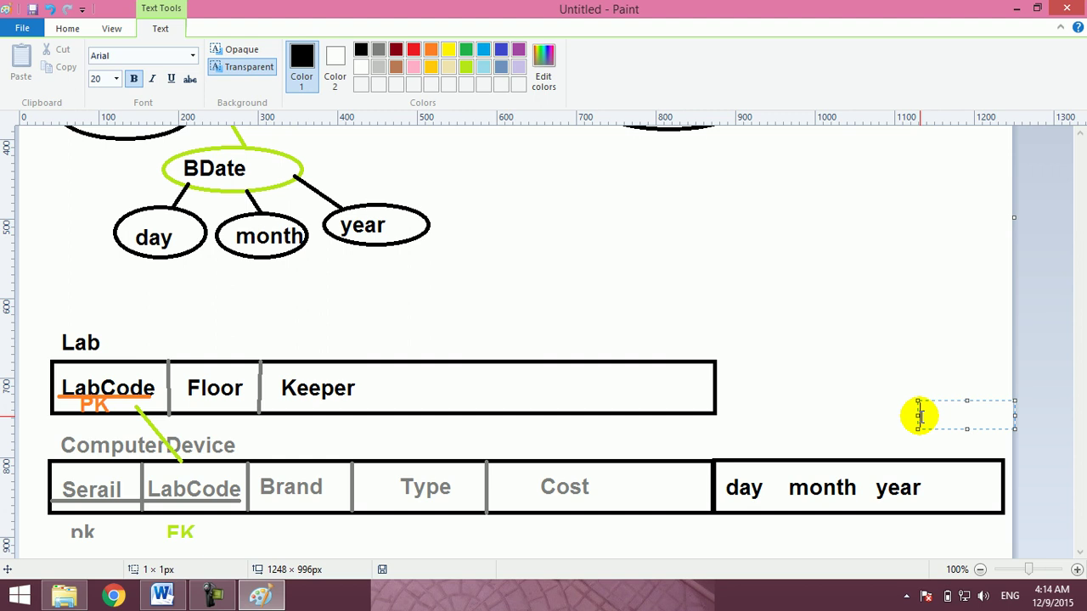
left_click(891, 343)
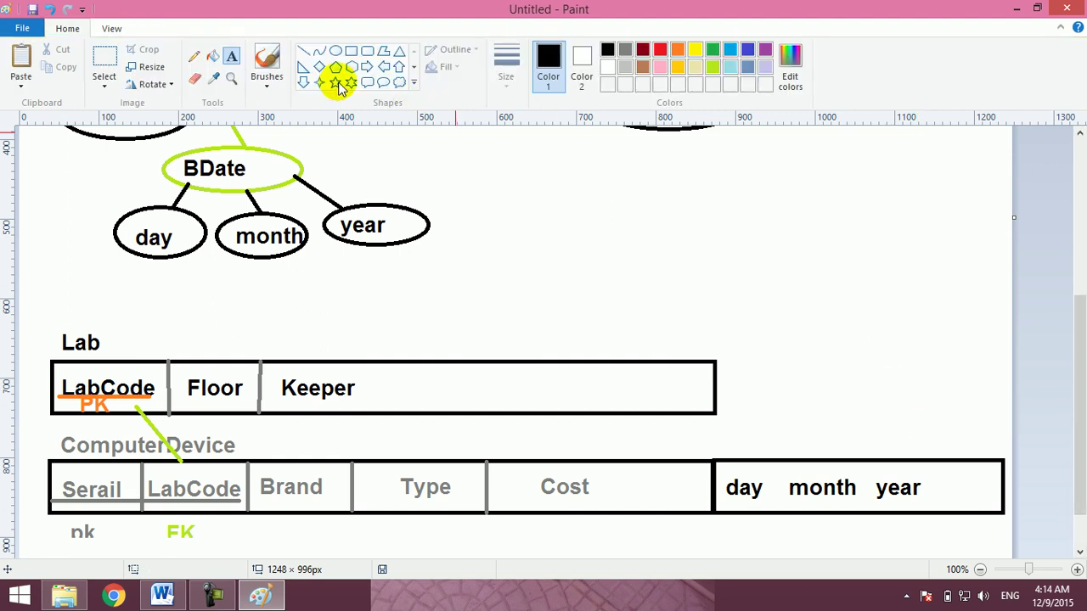
Draw divider lines between day and month and between month and year.
left_click(303, 51)
left_click_drag(776, 461, 776, 515)
left_click_drag(867, 461, 866, 510)
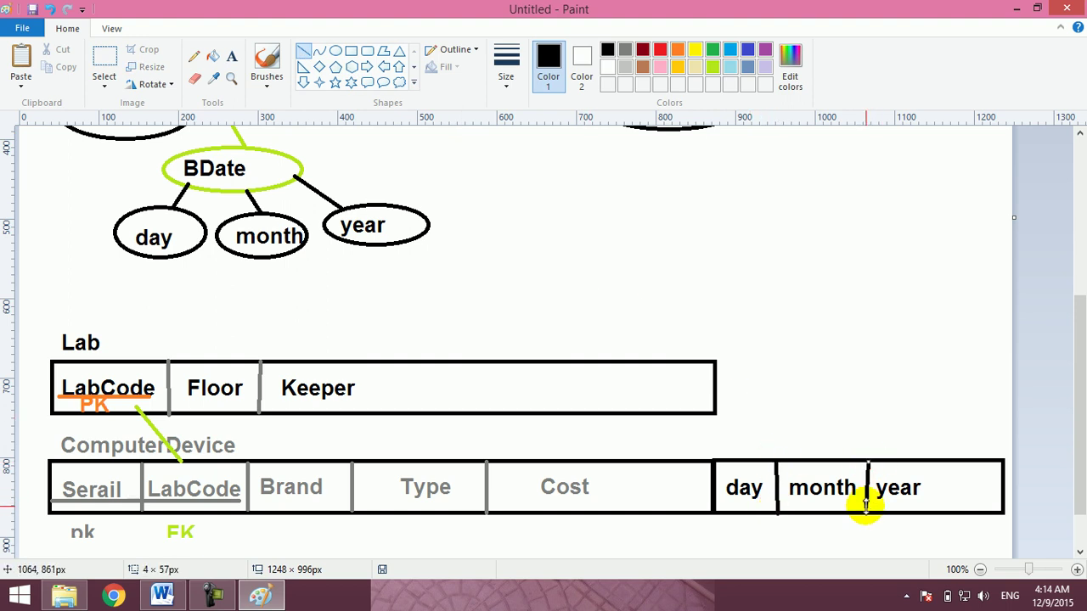
left_click(320, 51)
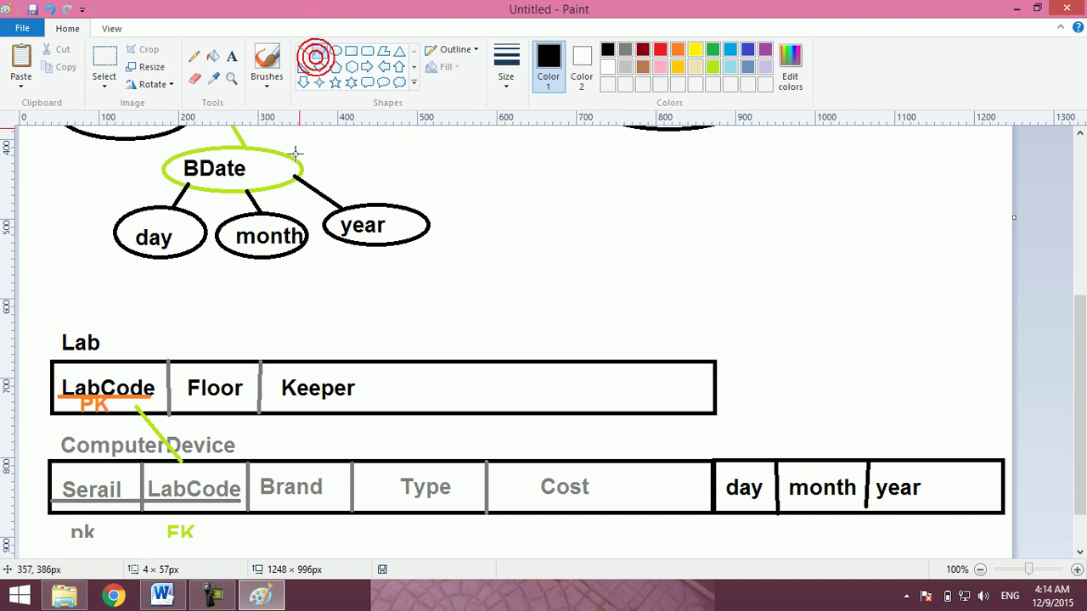
Draw a line from the BDate ellipse to the date cell and bend it into an upward arc.
left_click_drag(291, 165, 849, 450)
left_click(586, 307)
left_click_drag(586, 307, 720, 174)
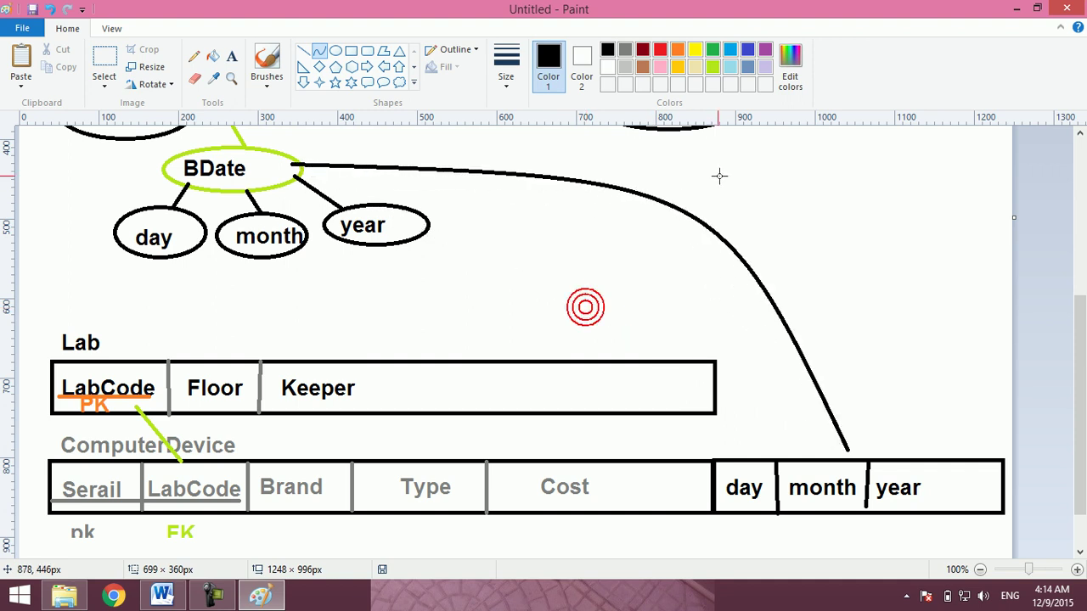
left_click(876, 209)
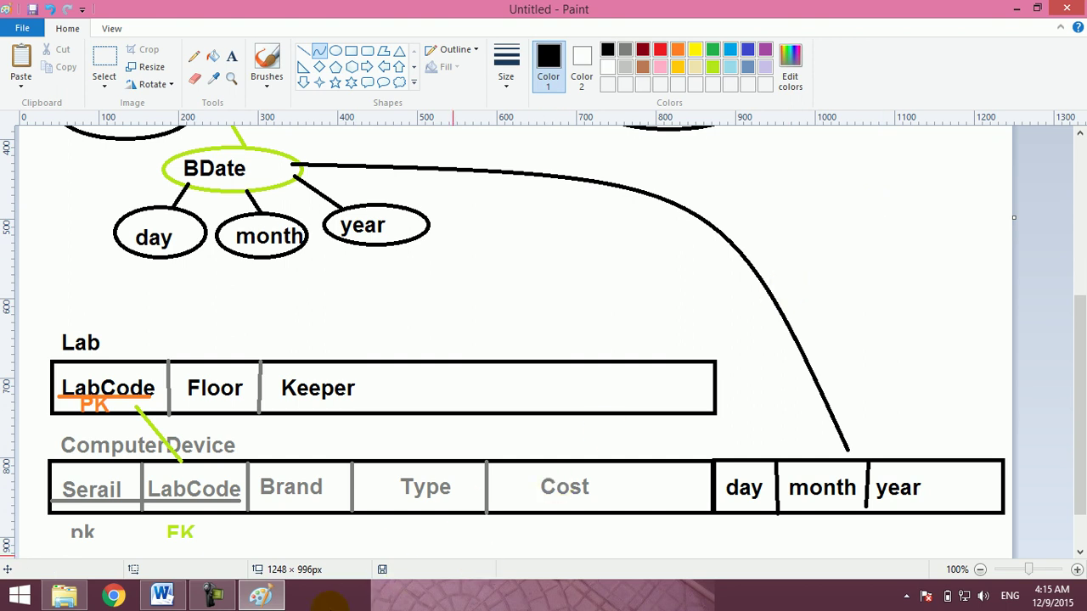
Add numbered item 3 in Word reading 'الحقل المحسوب', typed with the Arabic keyboard.
left_click(162, 594)
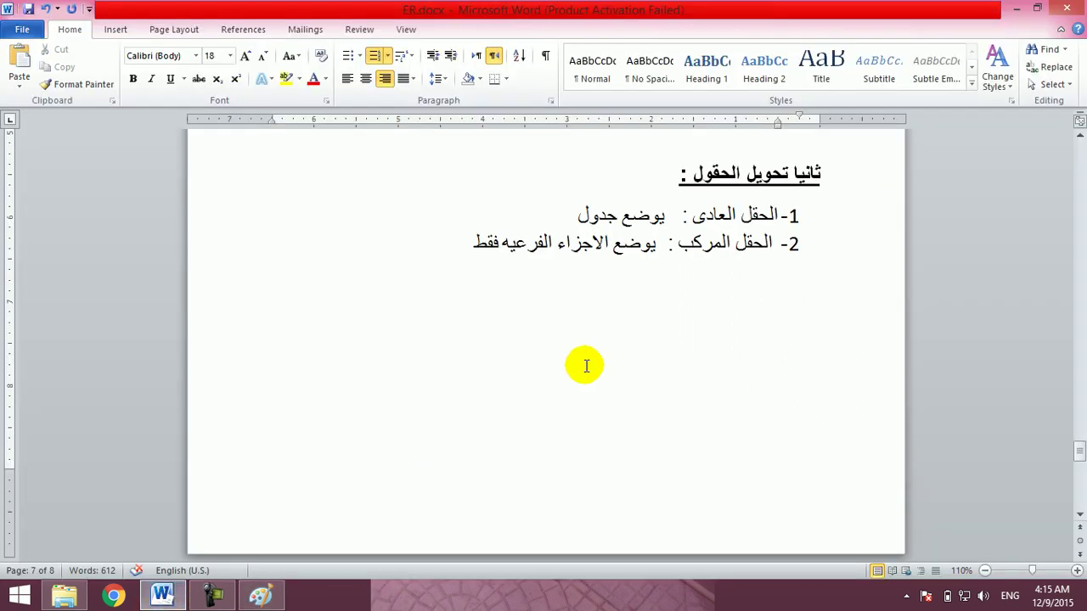
key("Return")
type("hgprg hglps,")
key("BackSpace")
key("BackSpace")
key("BackSpace")
key("BackSpace")
key("BackSpace")
key("BackSpace")
key("BackSpace")
key("BackSpace")
key("BackSpace")
key("BackSpace")
key("BackSpace")
key("alt+shift")
type("الحقل المحسوب")
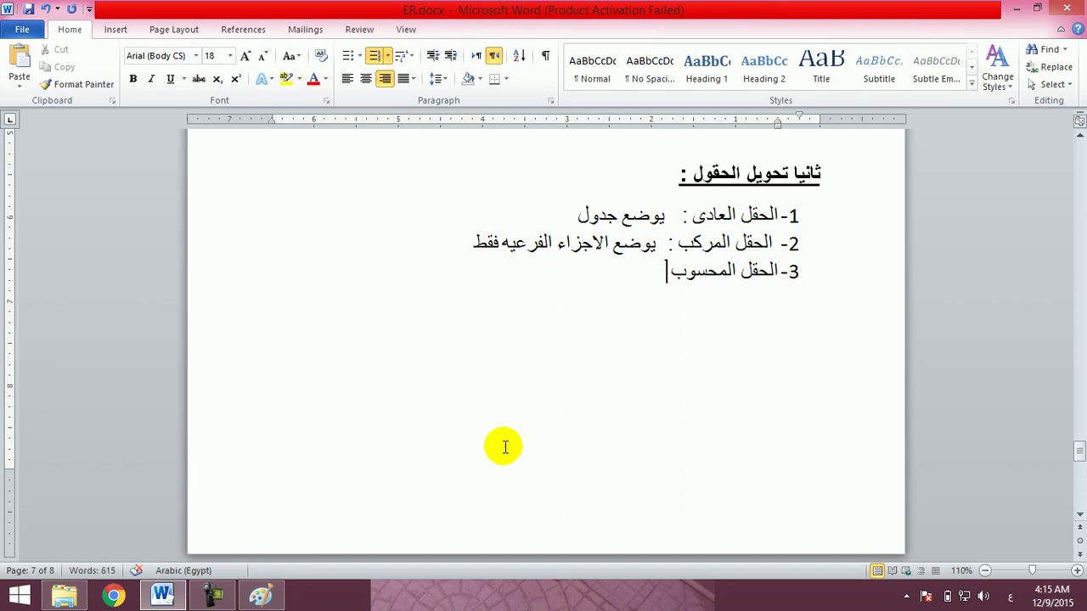
Draw a new ellipse to the right of Lab's Floor attribute.
left_click(259, 596)
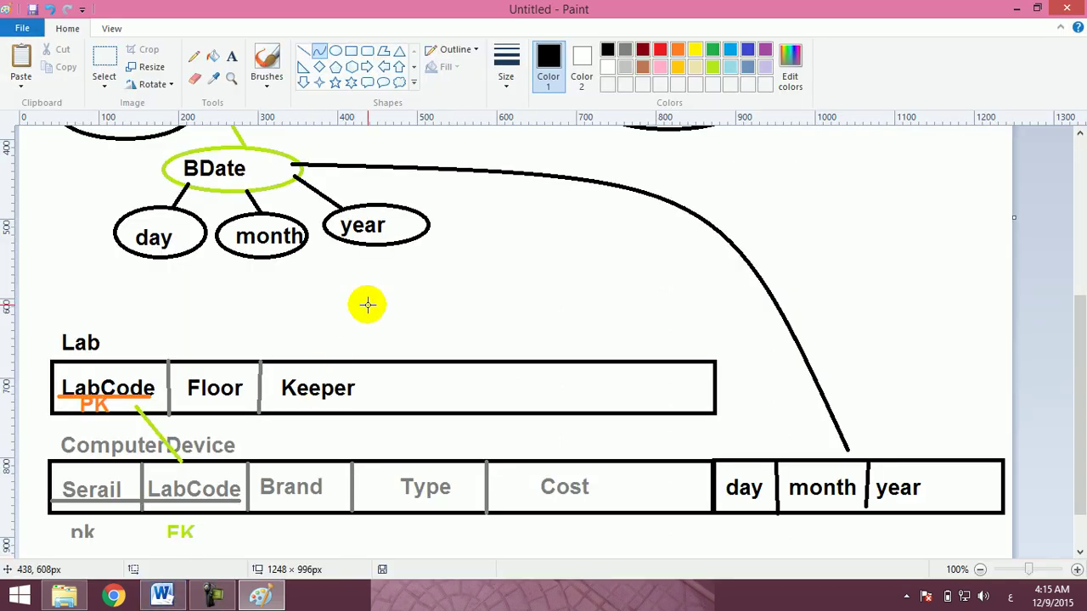
mouse_move(836, 256)
left_mouse_down()
mouse_move(887, 228)
mouse_move(1082, 235)
left_mouse_up()
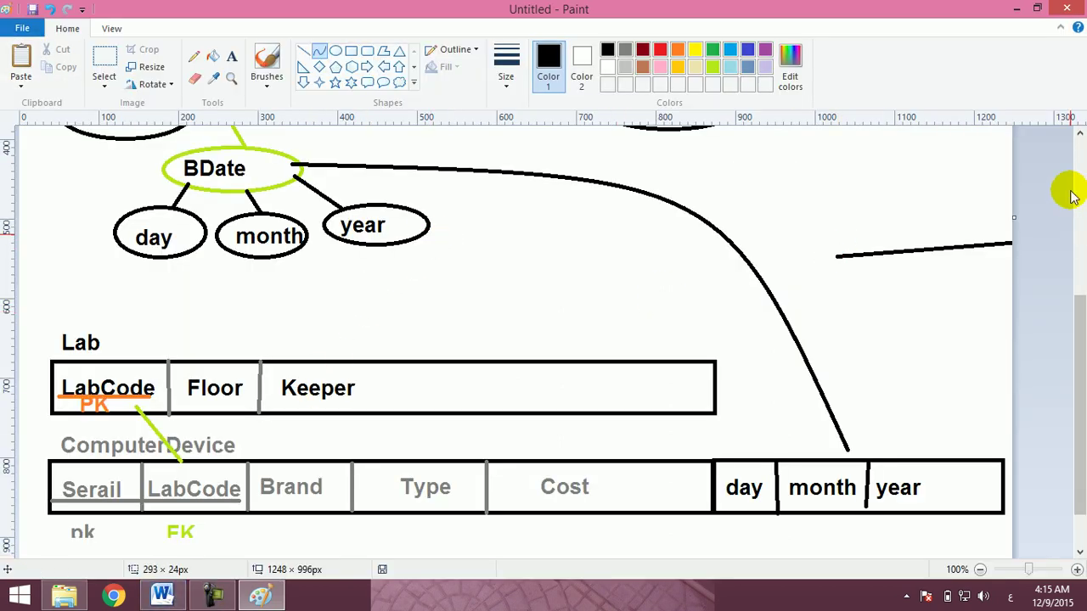
key("ctrl+z")
left_click(1080, 153)
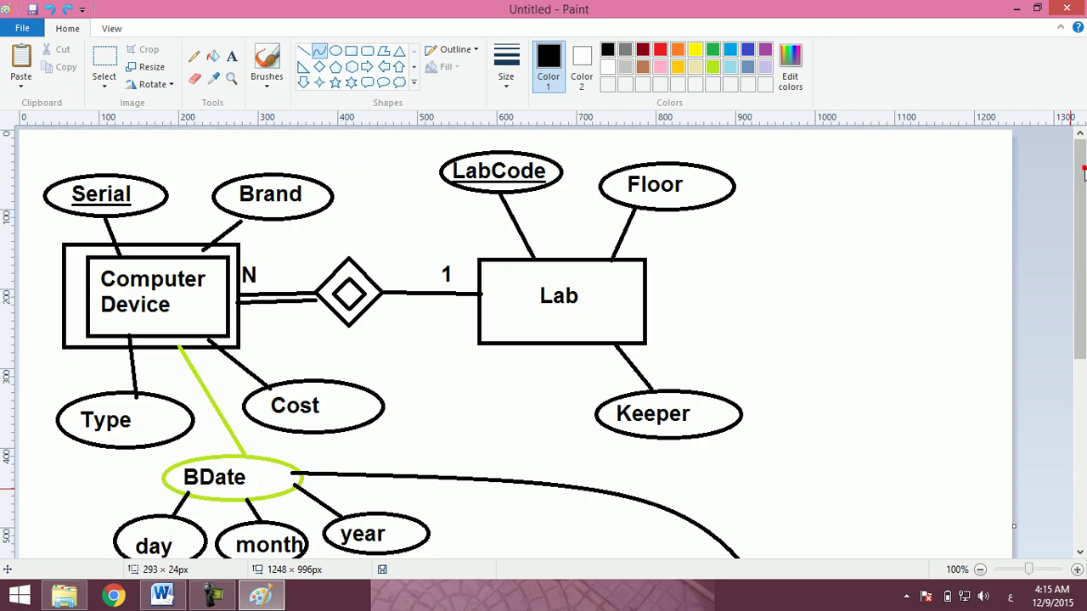
left_click(336, 51)
left_click_drag(731, 239, 866, 308)
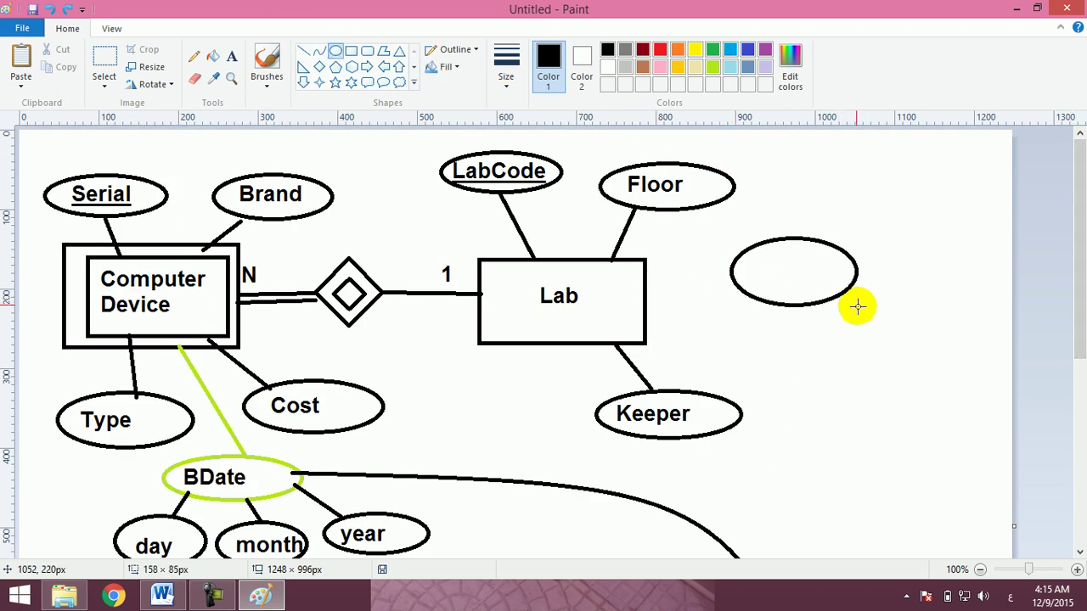
right_click(774, 240)
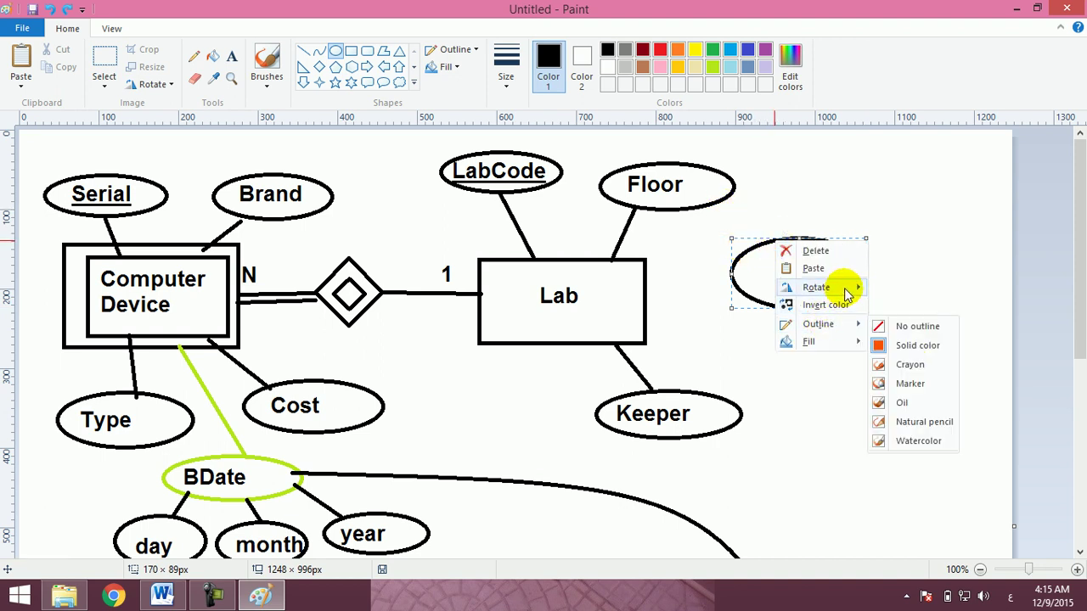
mouse_move(815, 342)
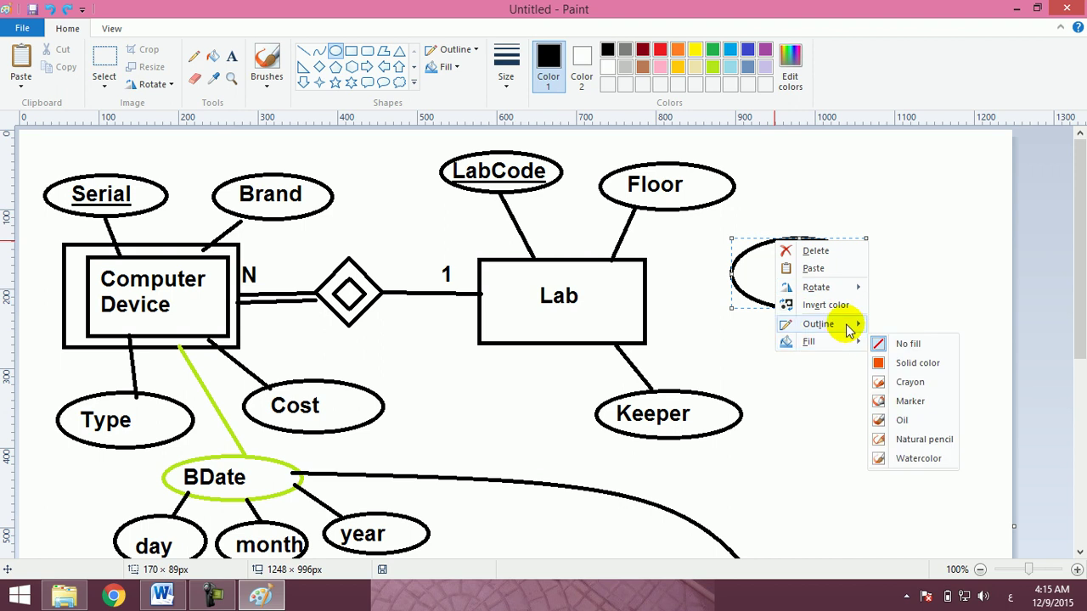
left_click(920, 257)
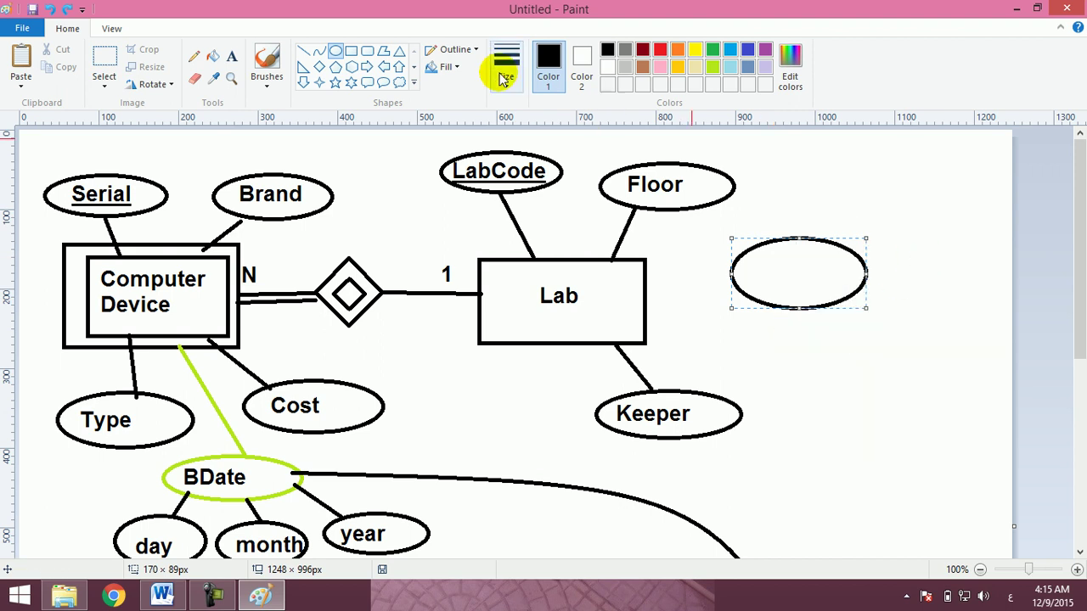
Erase gaps in the ellipse outline so it becomes dashed.
left_click(195, 78)
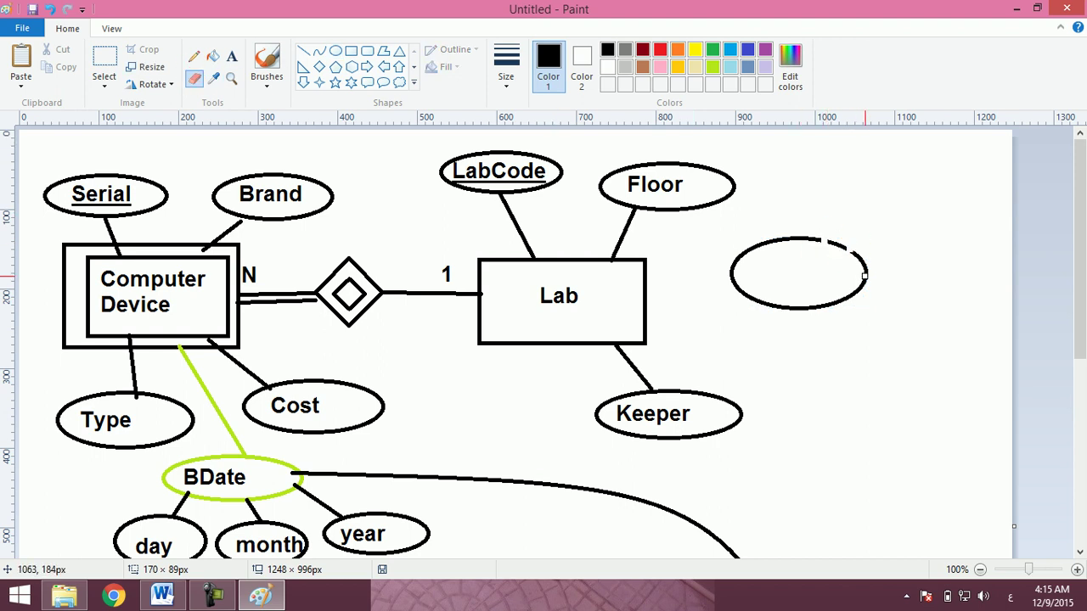
left_click_drag(864, 275, 855, 296)
left_click(829, 303)
left_click(801, 309)
mouse_move(733, 279)
left_mouse_down()
mouse_move(746, 250)
mouse_move(799, 239)
left_mouse_up()
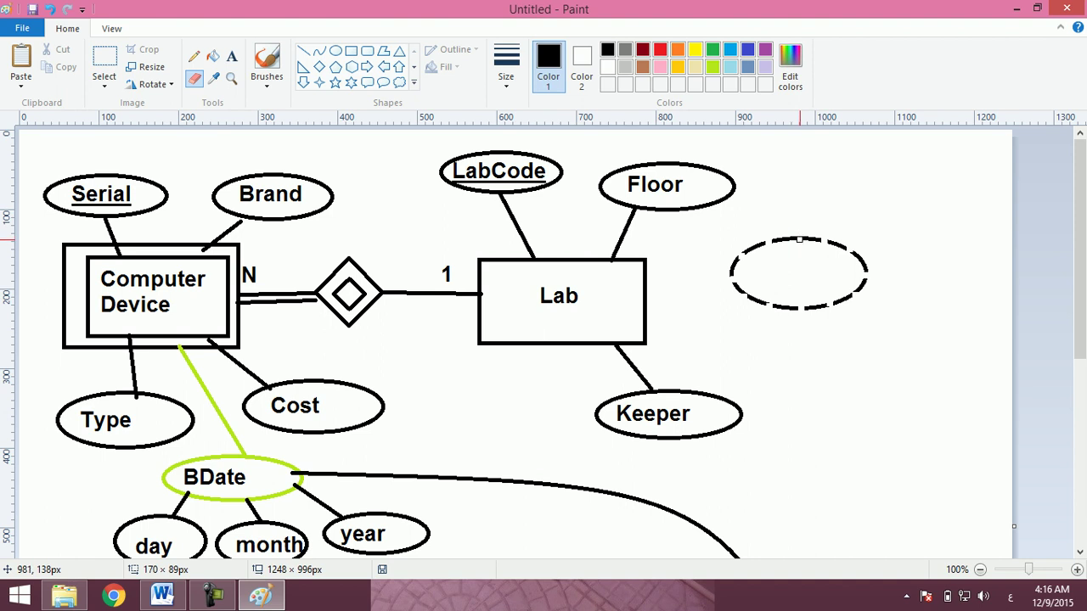
Connect the Lab entity to the dashed ellipse with a straight line.
left_click(303, 52)
left_click_drag(643, 299, 728, 273)
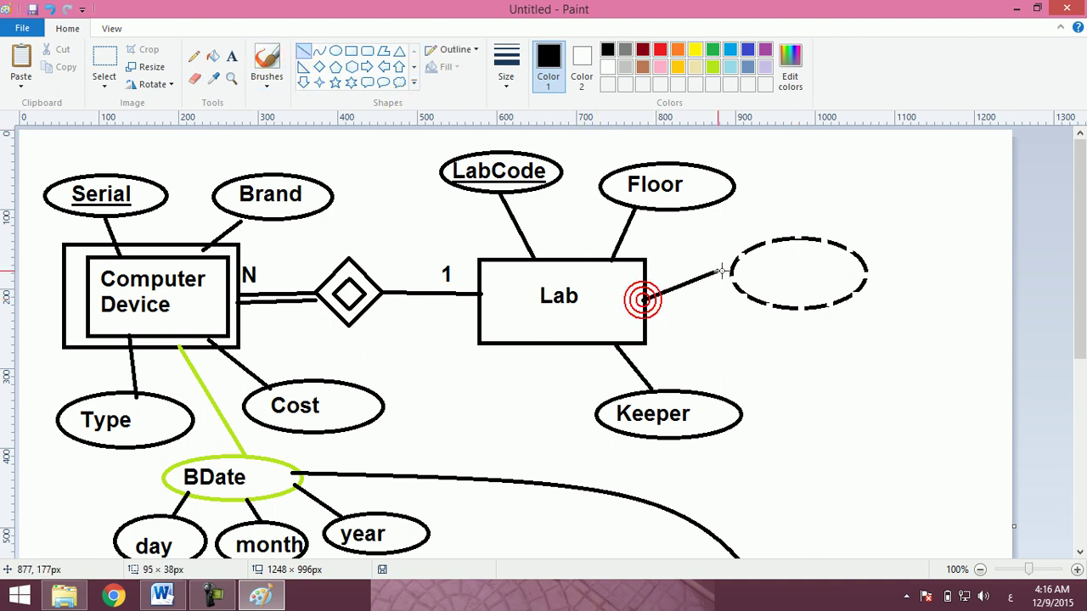
left_click(234, 58)
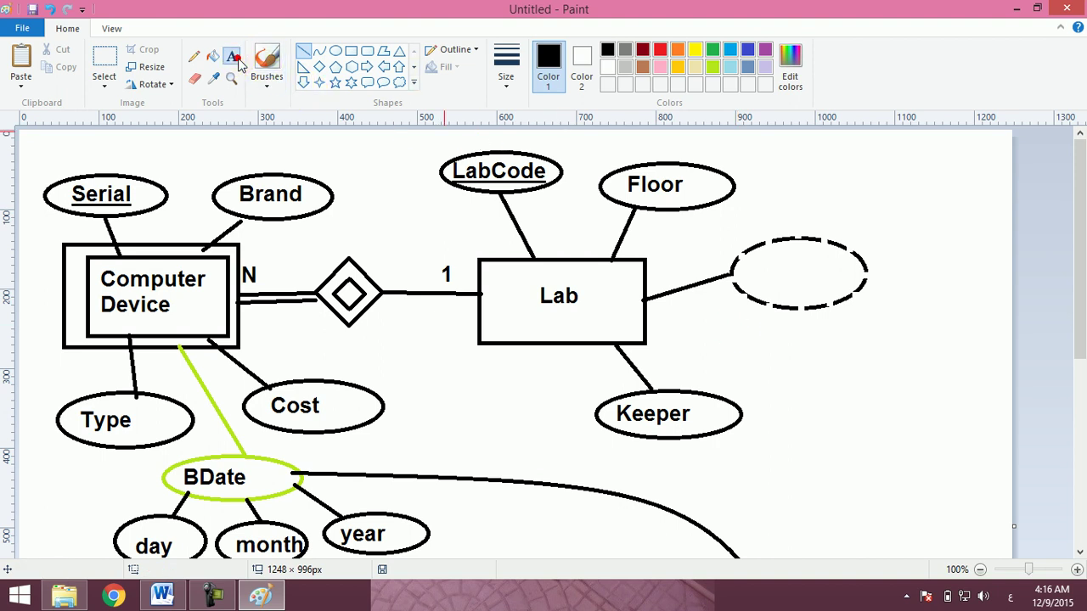
Label the dashed ellipse 'noofstudent'.
left_click(745, 257)
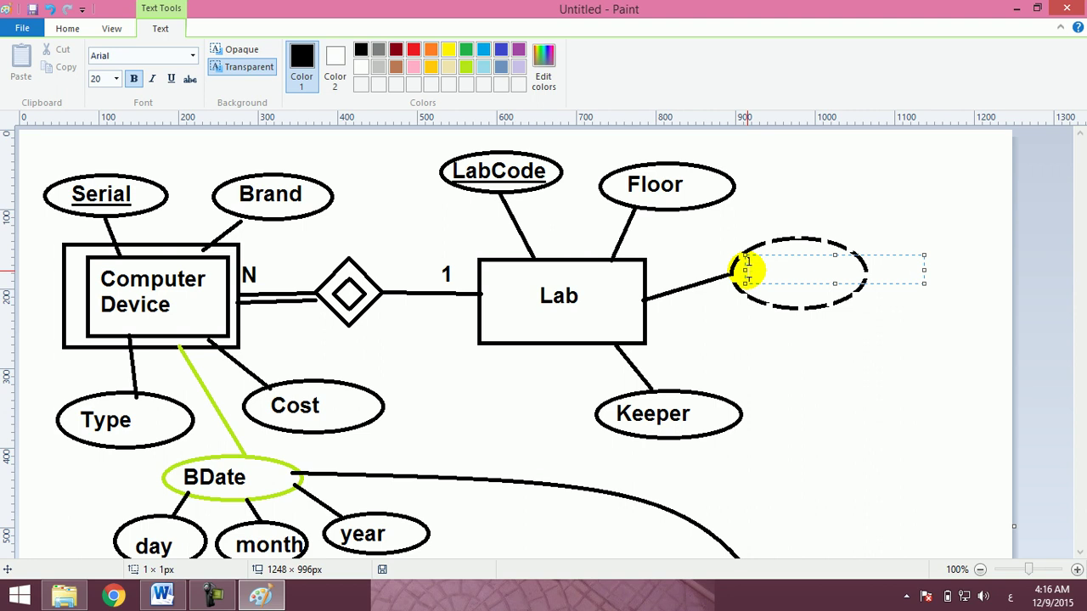
type("no ")
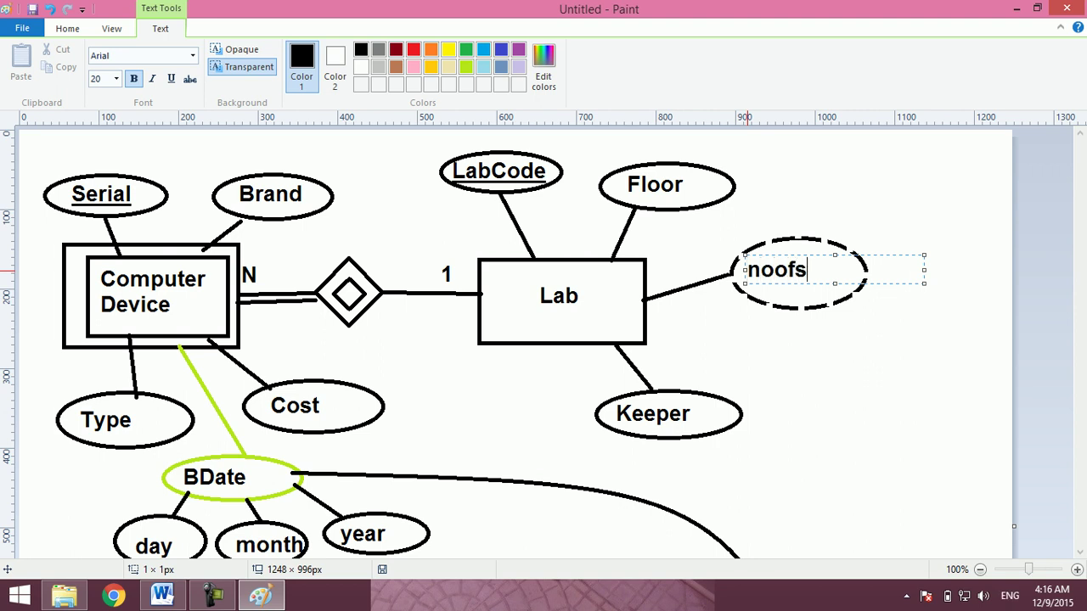
type("de")
type("t")
left_click(884, 194)
left_click_drag(883, 181, 1034, 217)
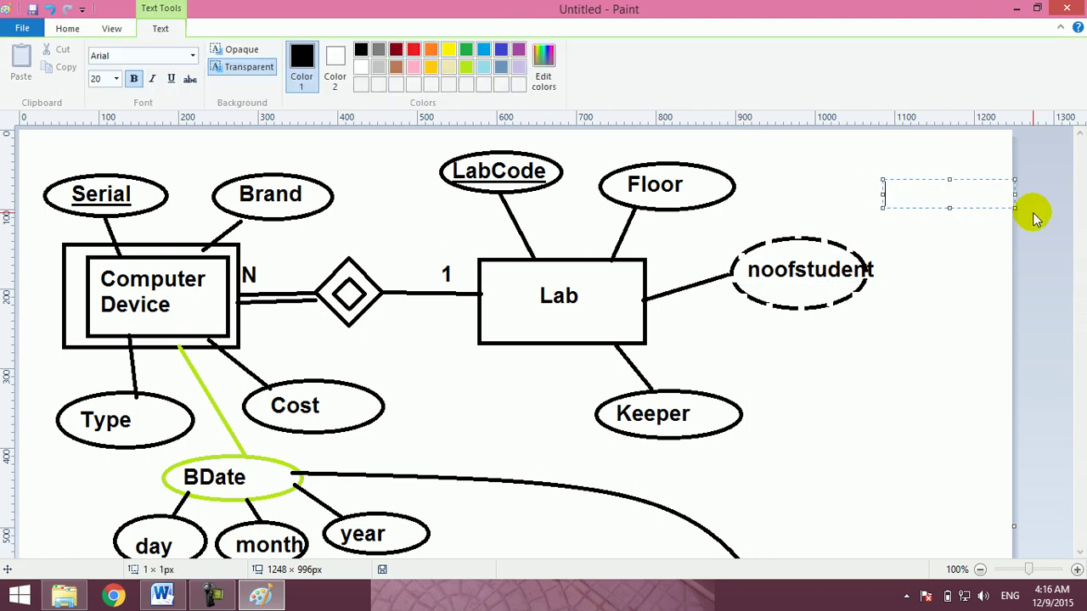
left_click(985, 259)
mouse_move(1079, 243)
left_mouse_down()
mouse_move(1082, 331)
mouse_move(1070, 318)
left_mouse_up()
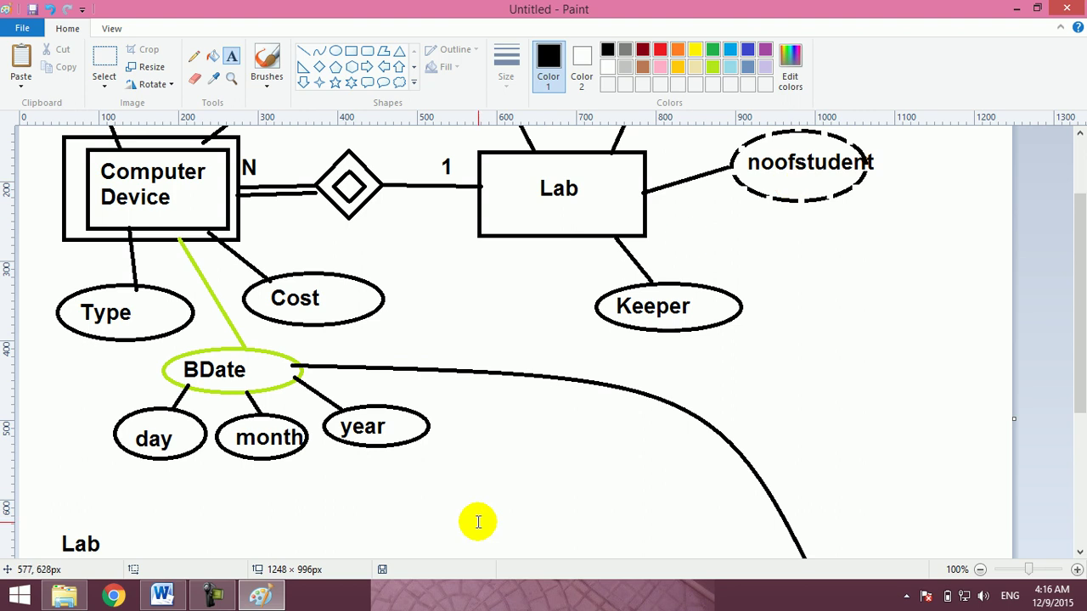
left_click(163, 596)
Finish item 3 with ': لا يوضع فى الجدول نهائيا' and start an empty item 4.
type(":")
left_click(668, 272)
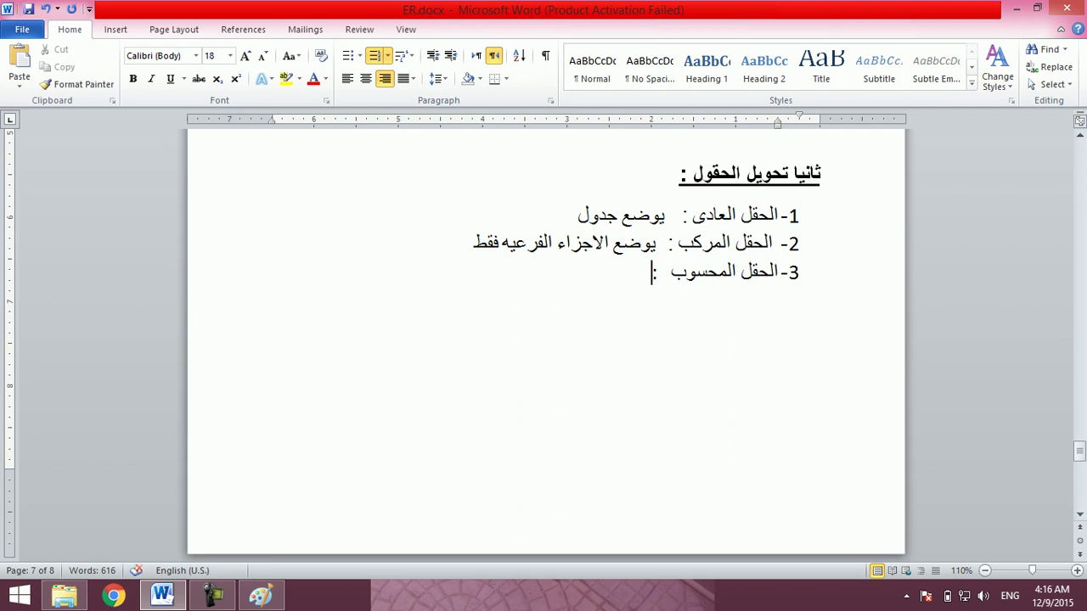
key("alt+shift")
type("لا يوضع فى الجدول نهائيا و لا اكنك")
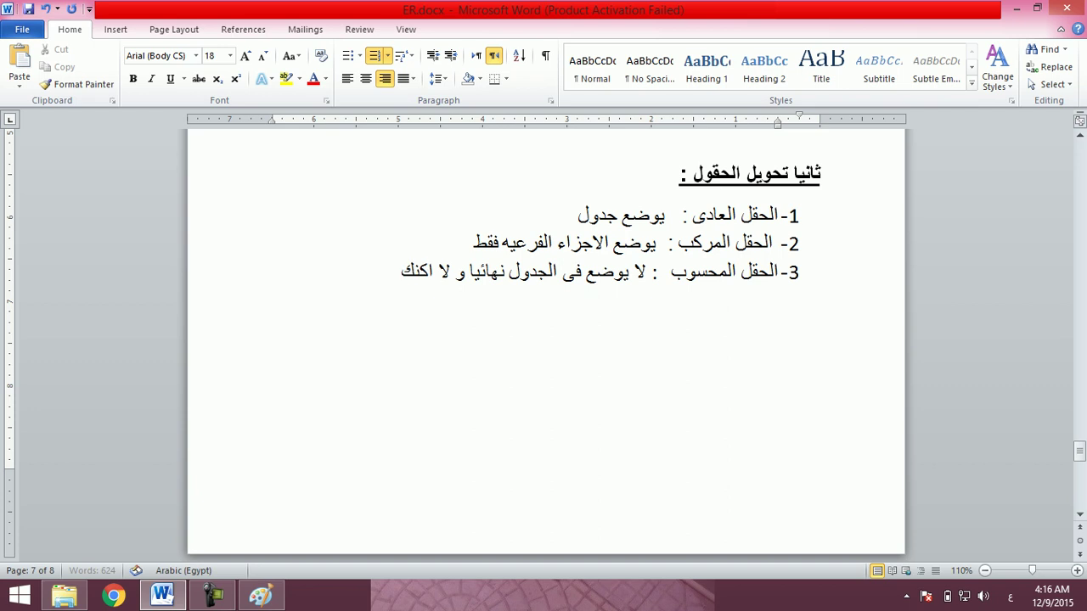
type(" شا")
key("Return")
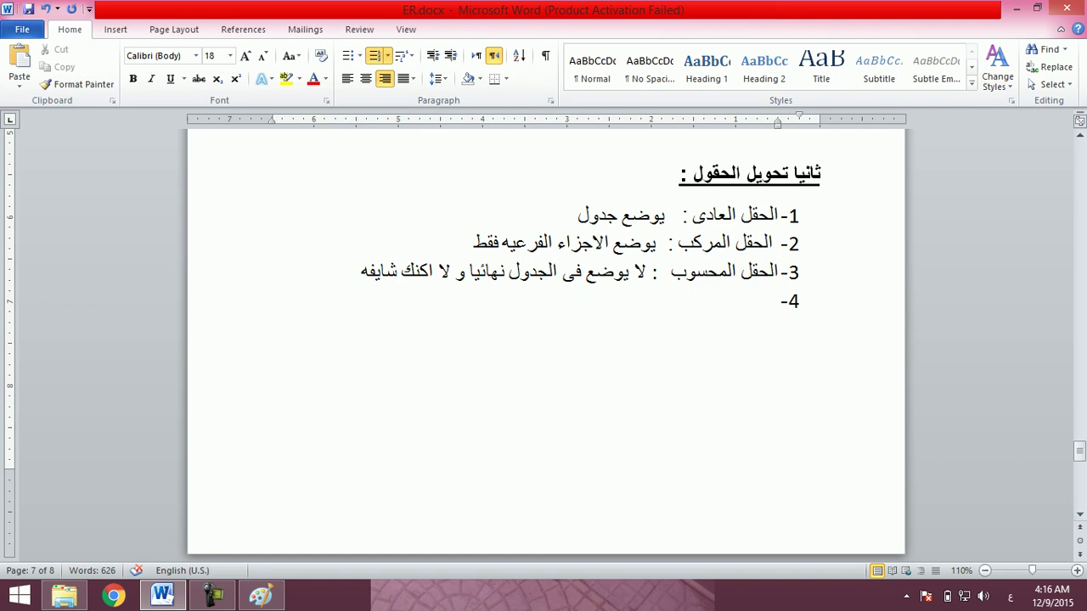
key("alt+Tab")
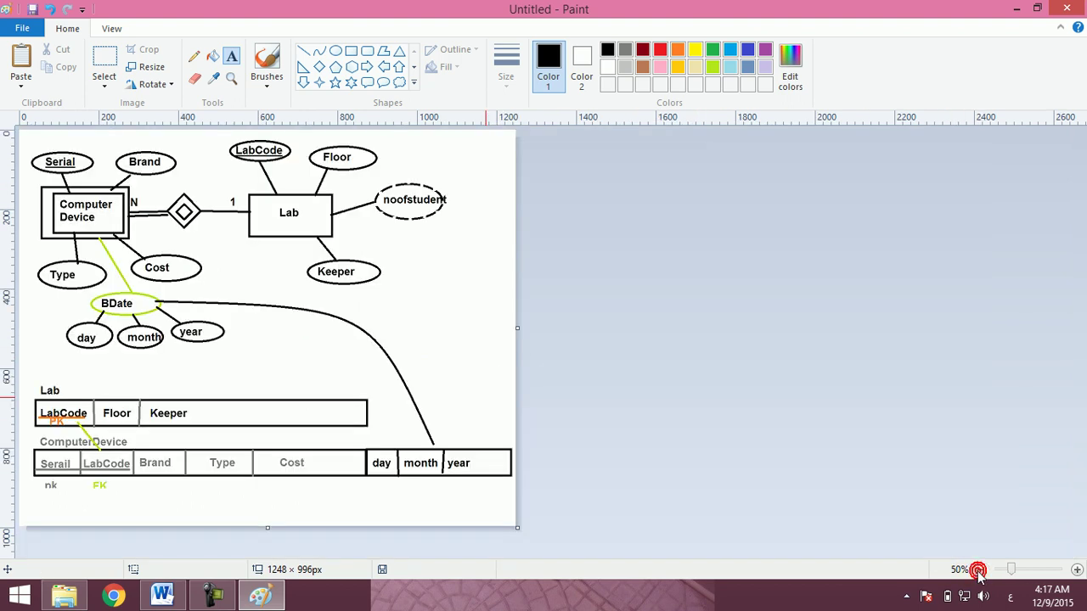
Zoom Paint out to 50% to see the whole ER diagram with both tables.
left_click(979, 570)
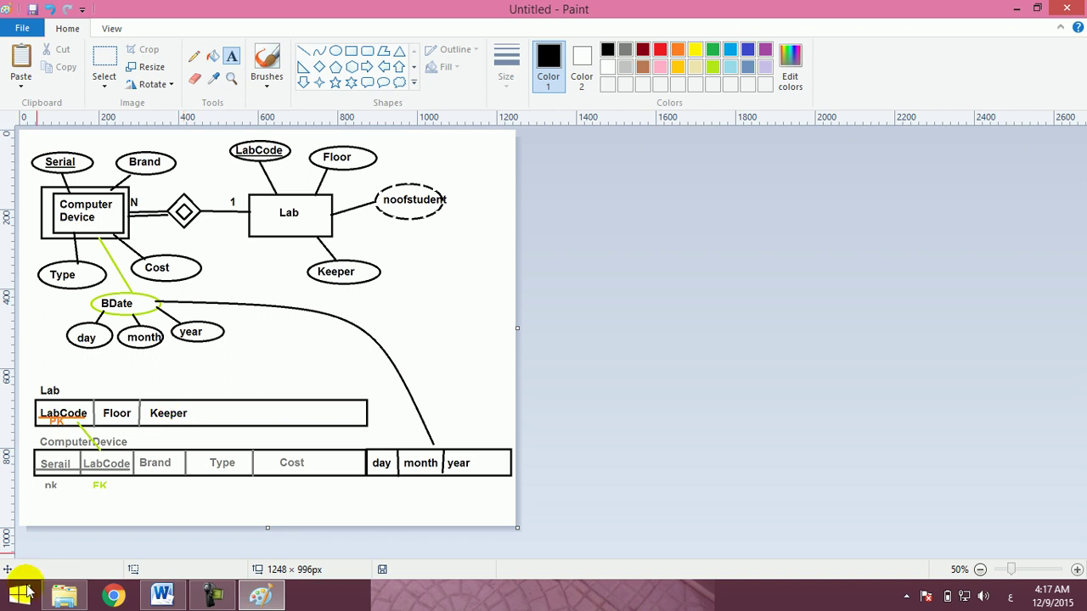
Back in Word, label list item 4 'الحقل المتعدد :'.
left_click(161, 596)
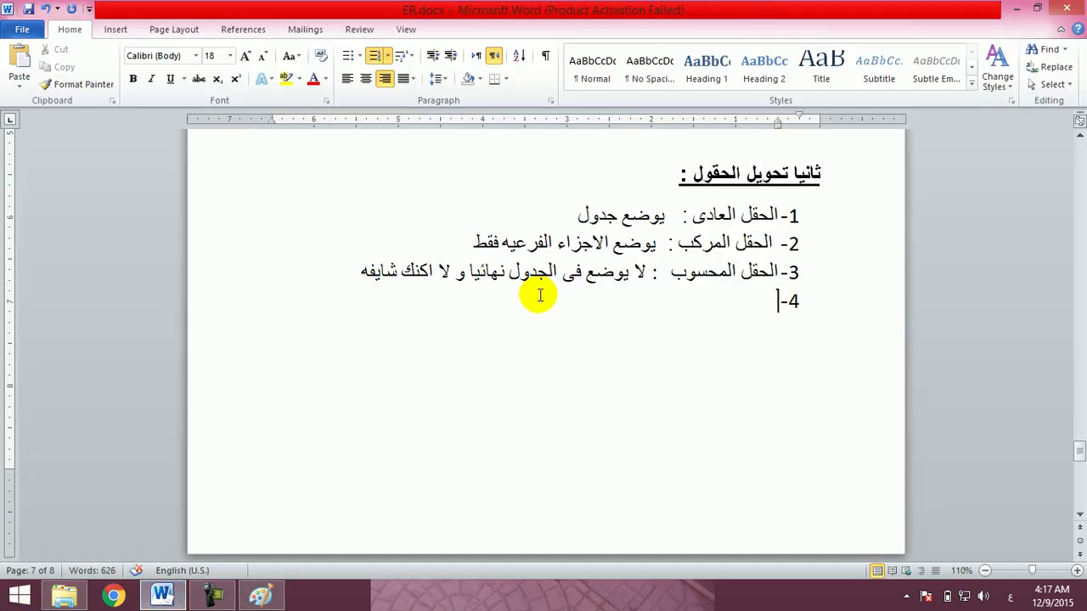
type("الحقل المتعدد :")
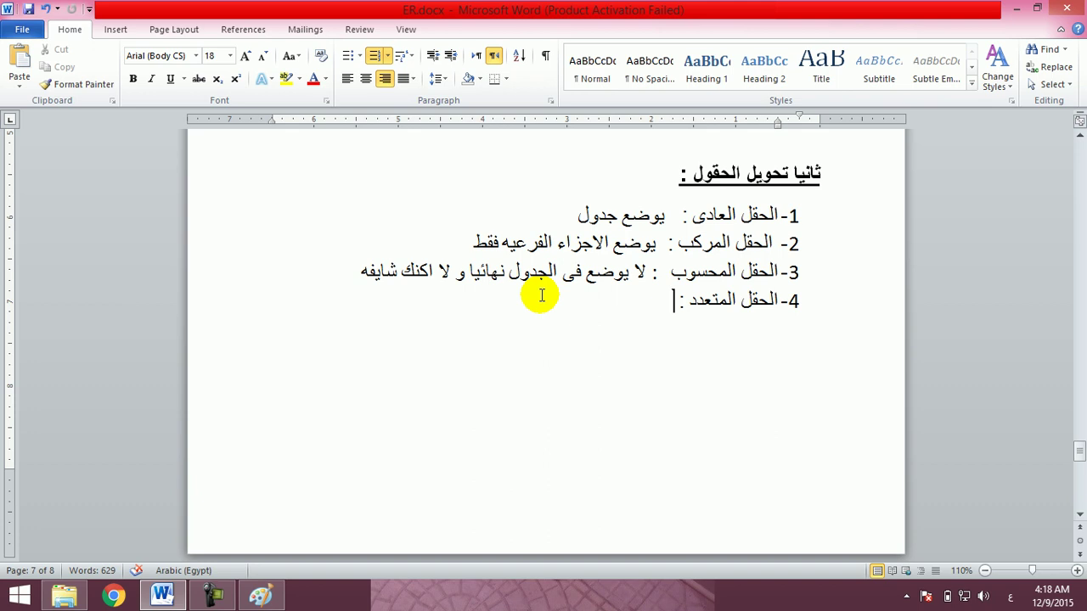
key("ctrl+v")
key("ctrl+z")
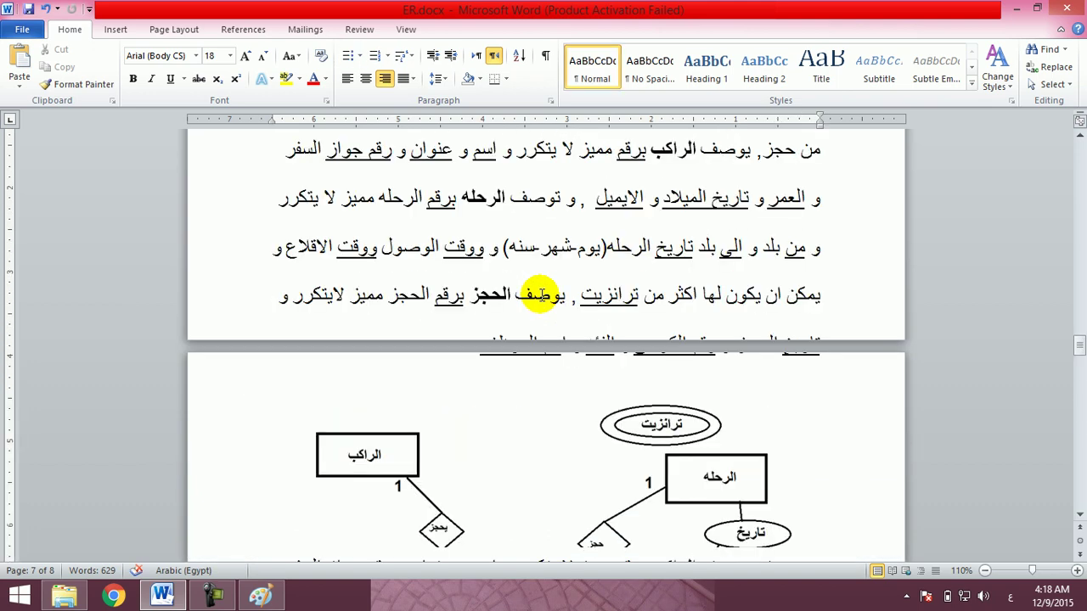
key("ctrl+z")
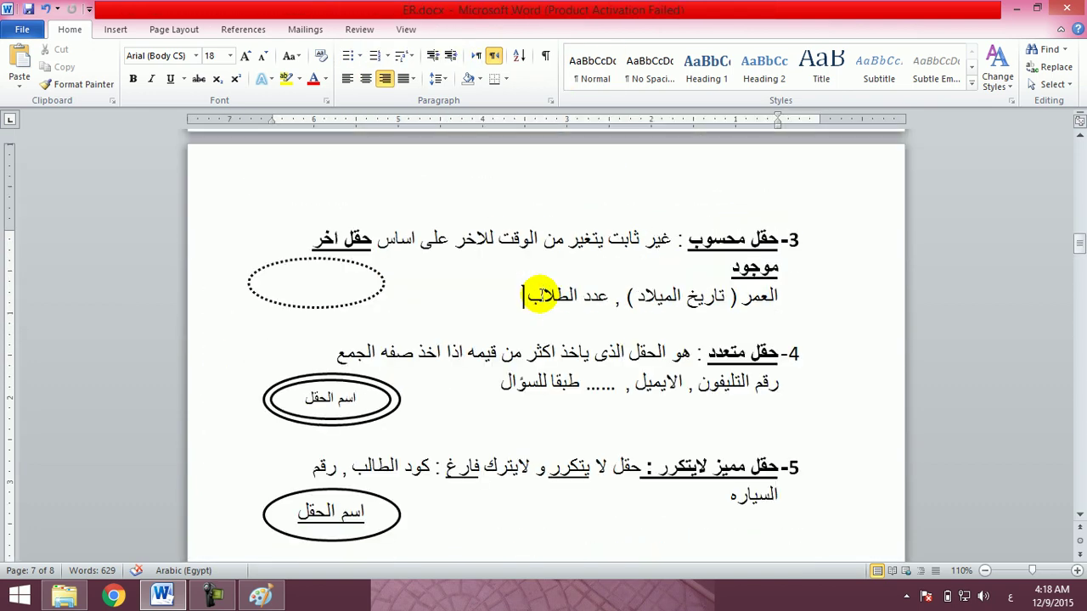
left_click(270, 396)
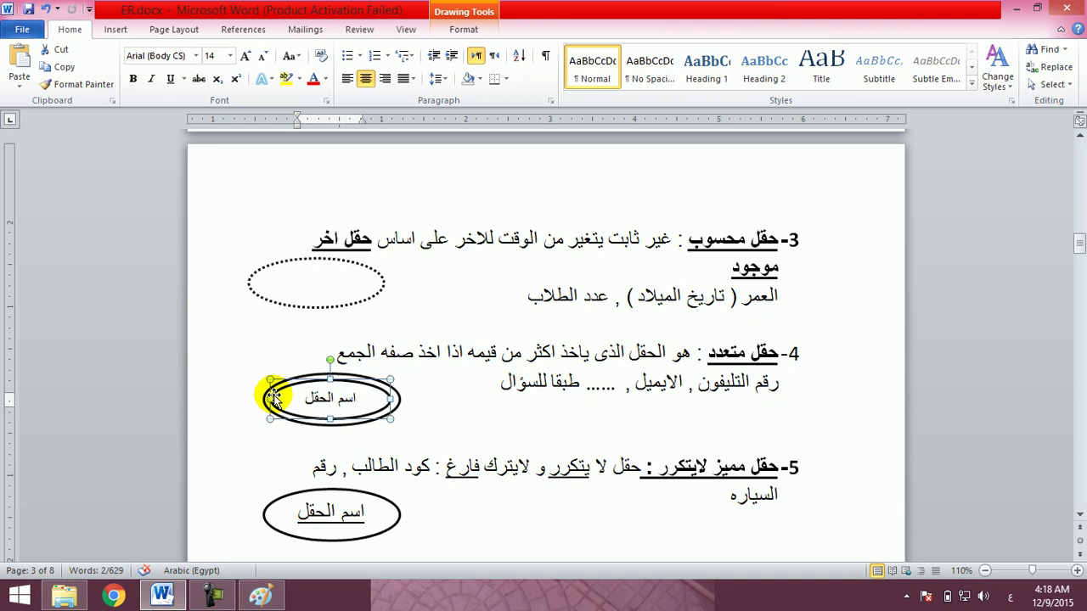
key("Page_Down")
key("Page_Down")
key("Page_Down")
key("Page_Down")
key("Page_Down")
key("Page_Down")
key("Page_Down")
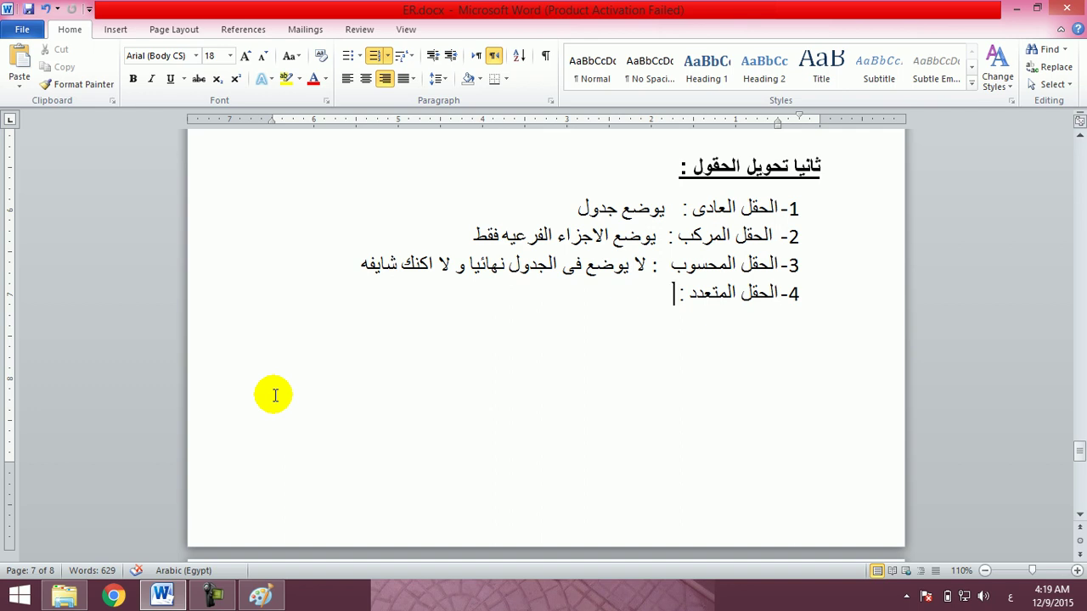
Add the item 4 explanation 'يتم عمل جدول جديد خاص له' after its label.
type("يتم عمل جدول جديد خاص له")
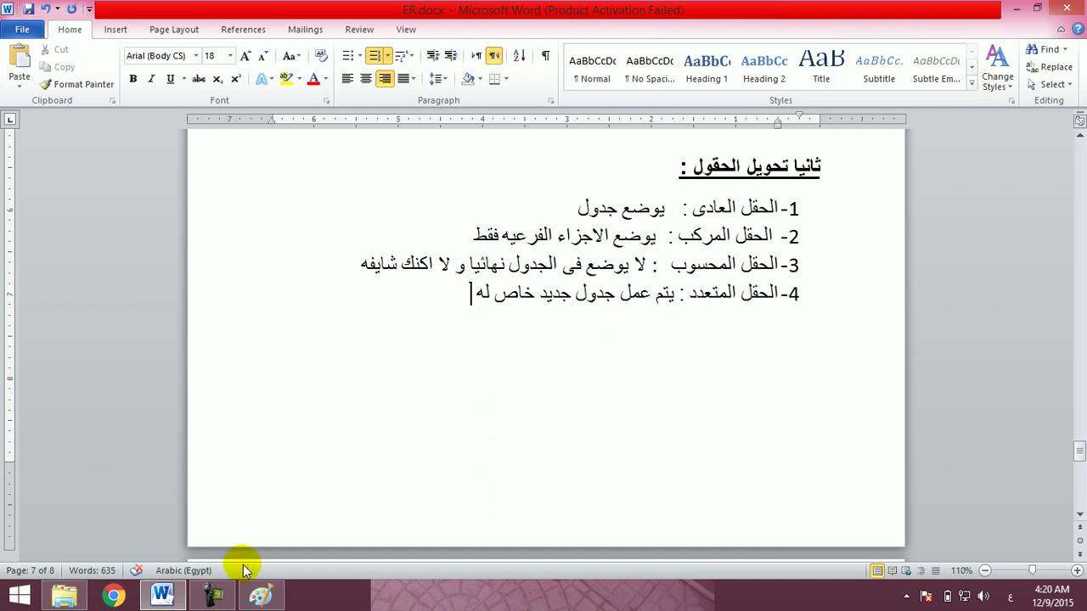
left_click(260, 596)
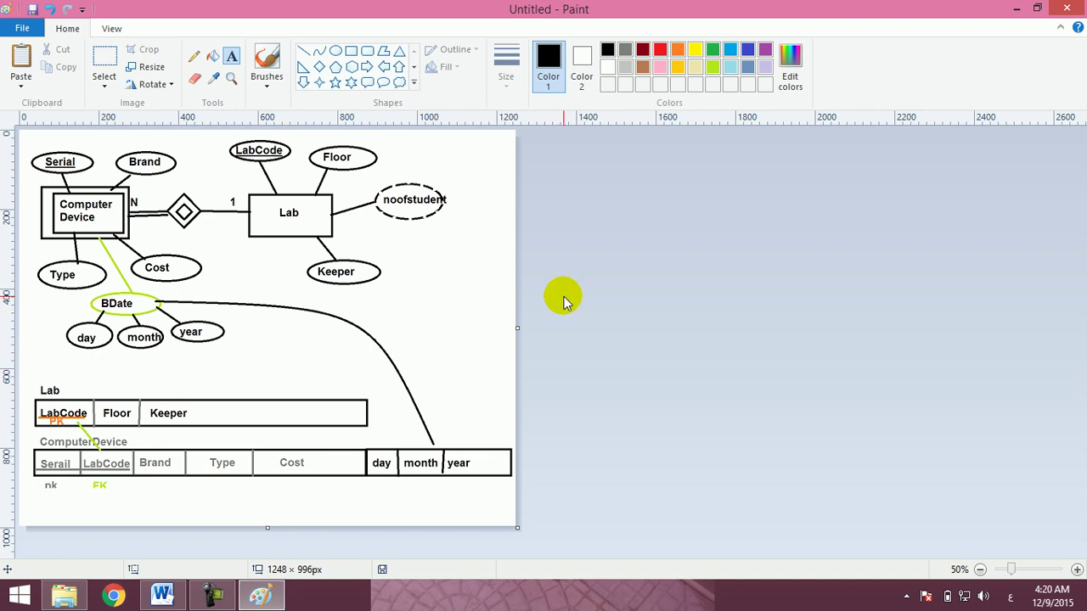
Move the whole ER diagram from the Paint canvas into the Word document, leaving Paint blank.
key("ctrl+a")
key("Delete")
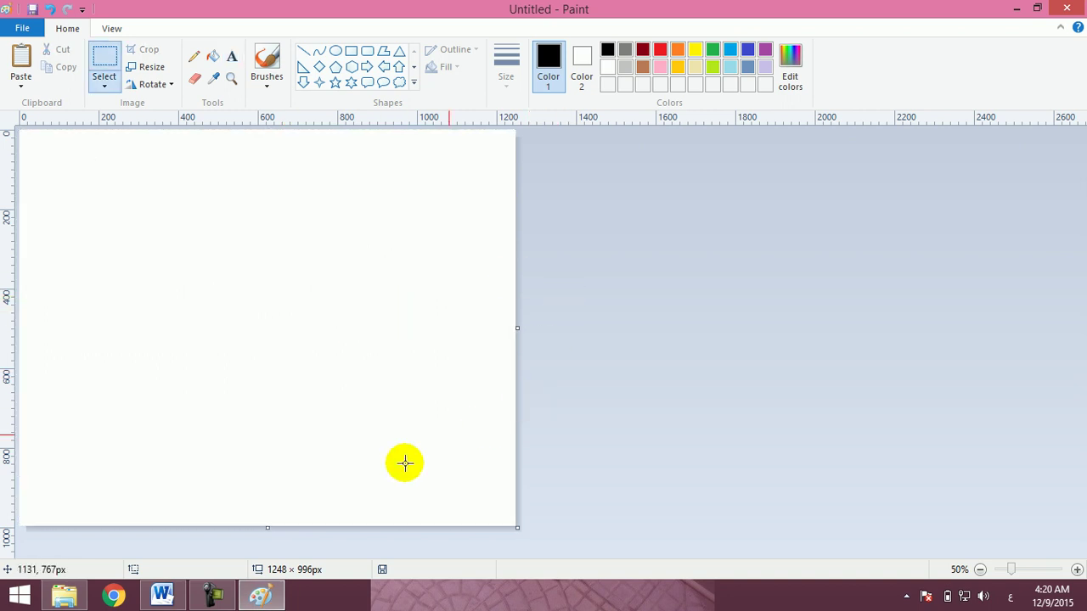
left_click(163, 596)
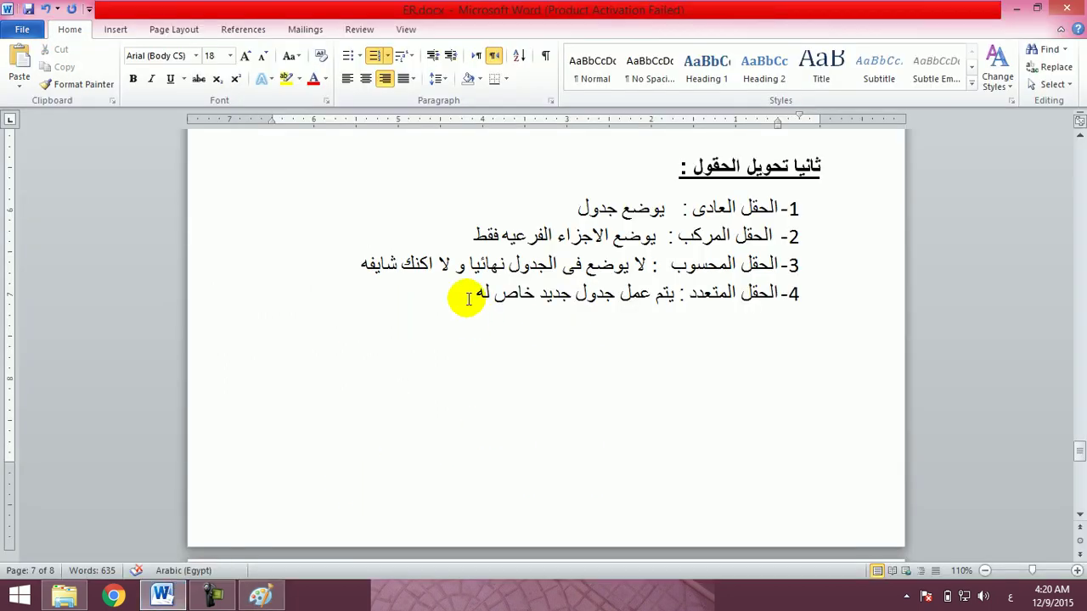
key("ctrl+v")
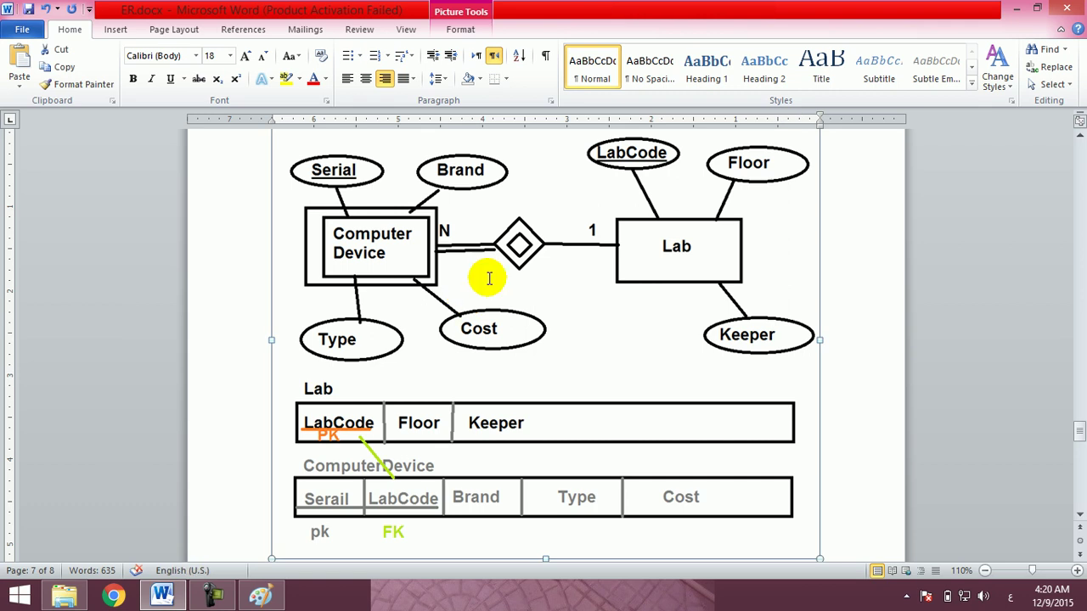
key("Delete")
left_click(487, 277)
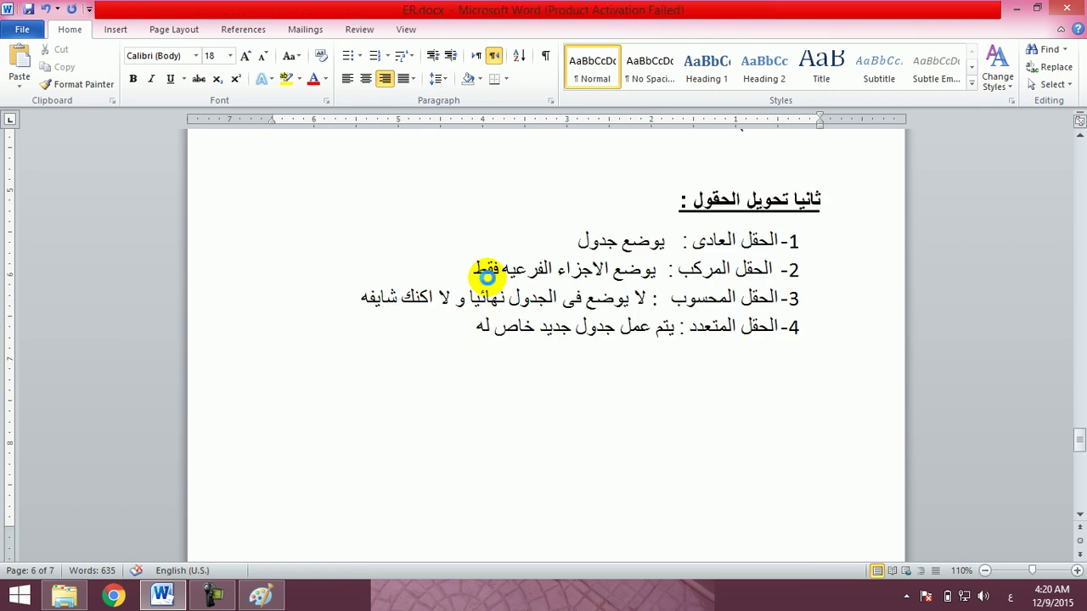
key("ctrl+z")
left_click(258, 596)
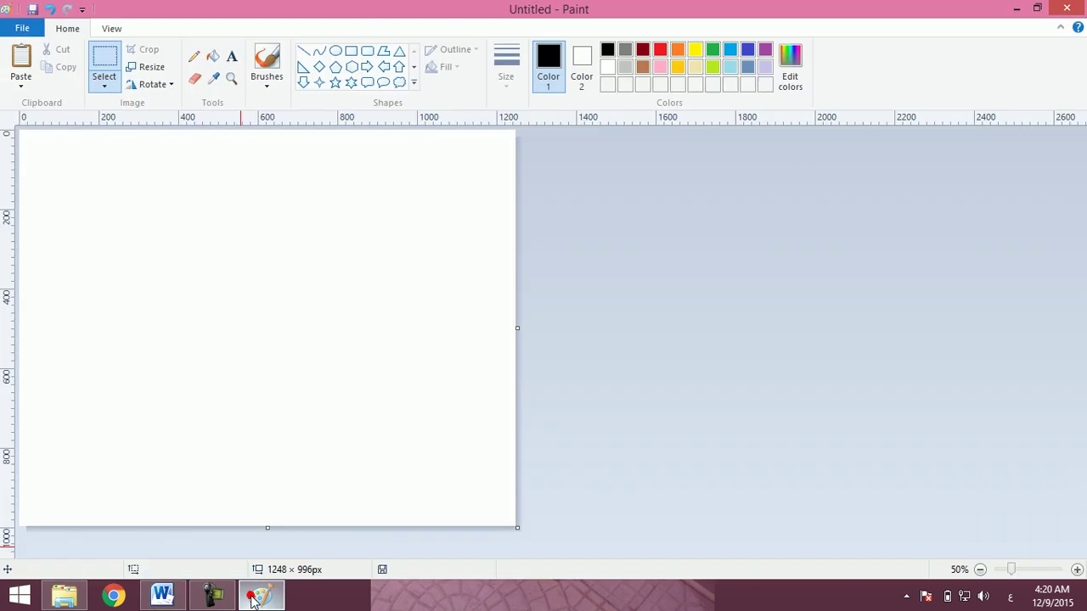
Draw a rectangle for the Student entity on the blank Paint canvas.
left_click(351, 50)
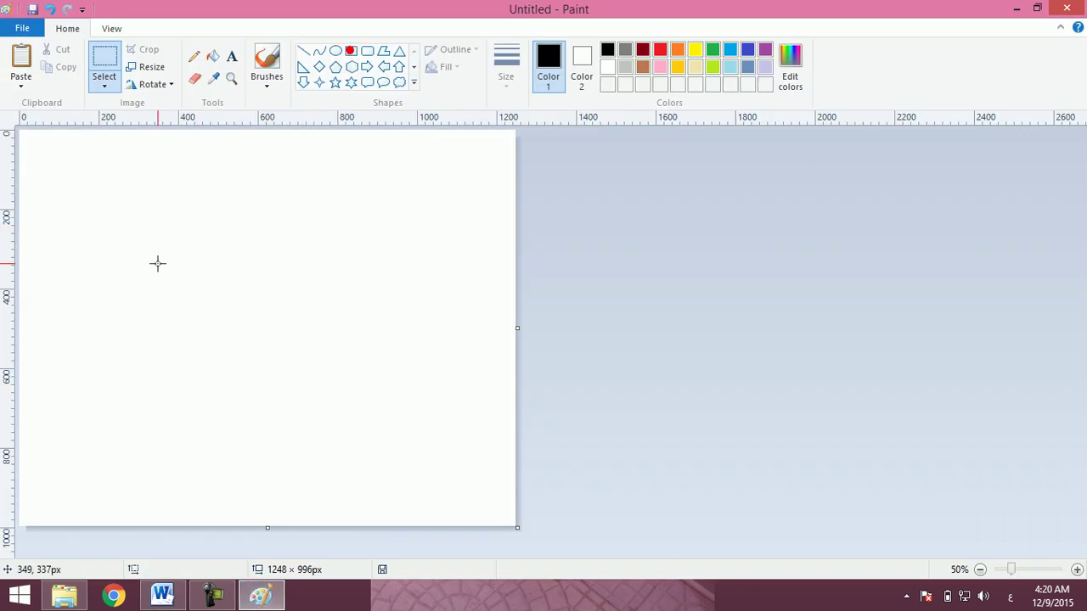
left_click_drag(134, 220, 337, 314)
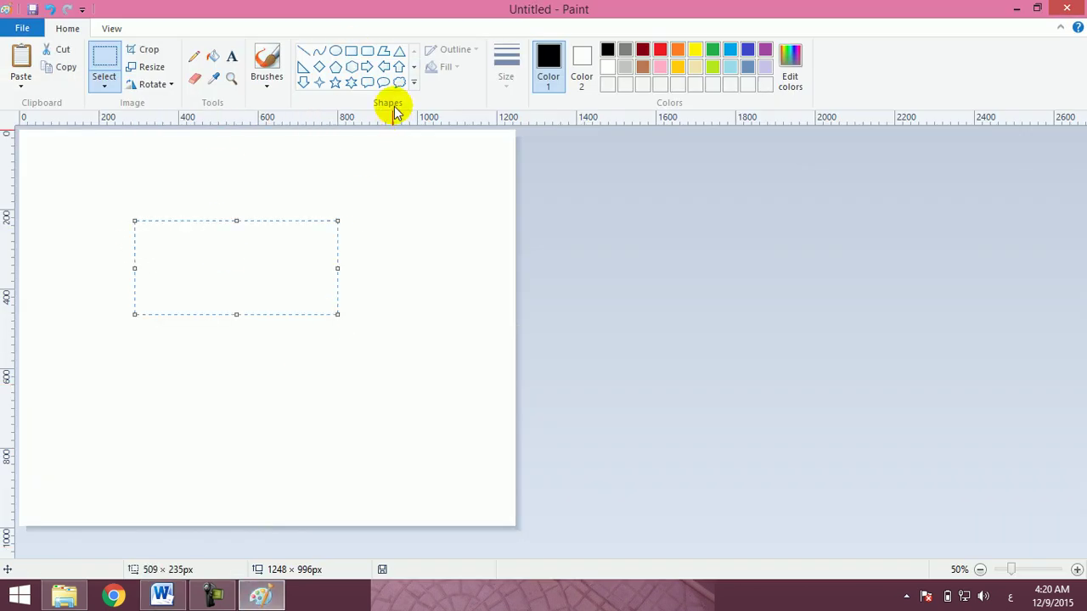
left_click(350, 50)
left_click_drag(179, 224, 233, 243)
left_click_drag(285, 275, 345, 306)
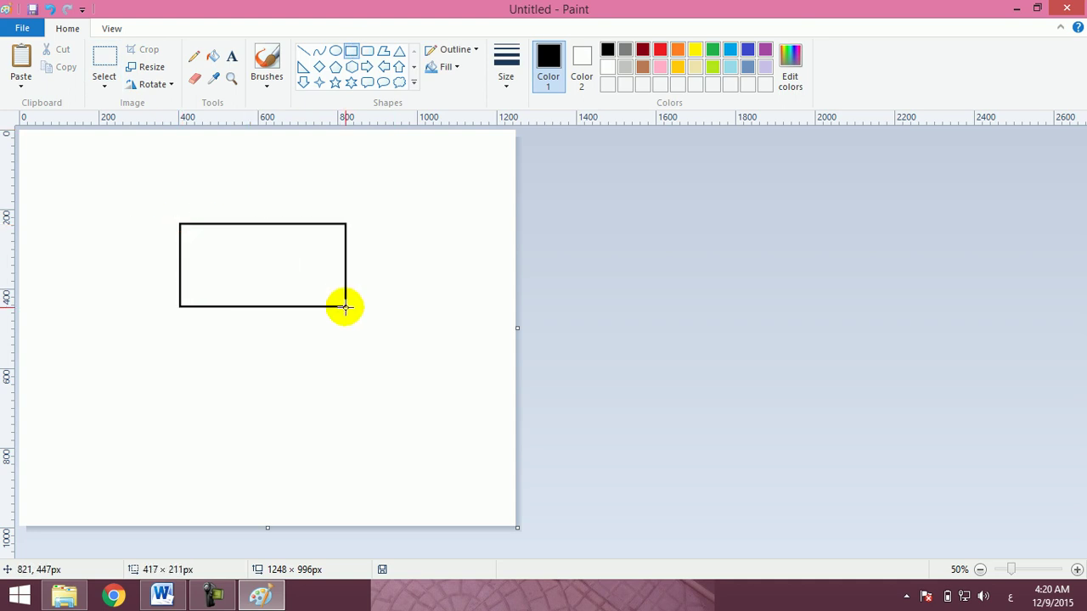
Label the rectangle 'Student' and enlarge the text to 30-point bold.
left_click(234, 60)
left_click(202, 269)
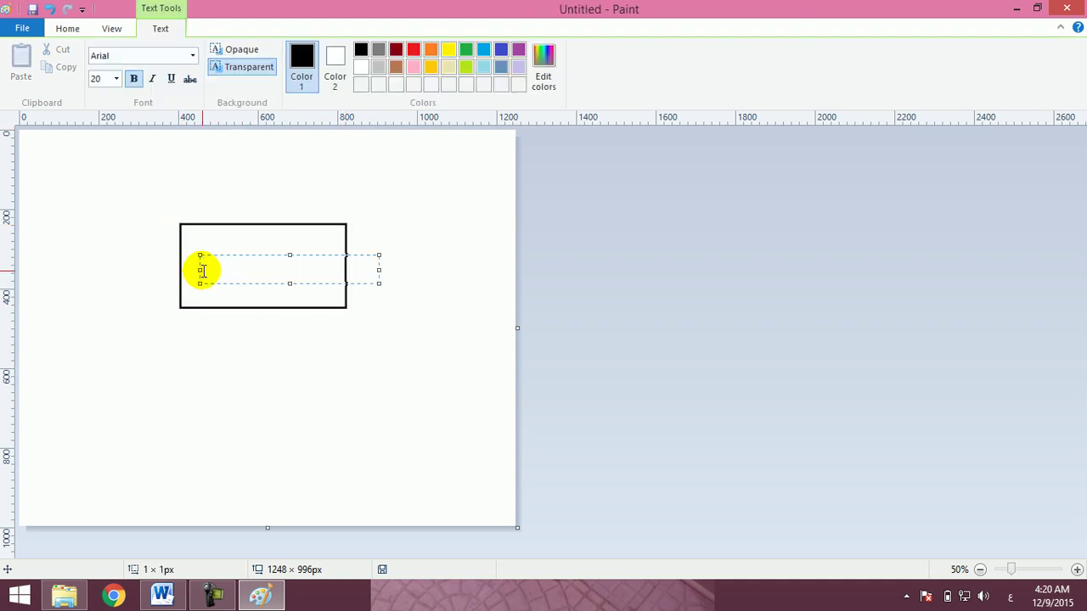
type("Student")
double_click(200, 262)
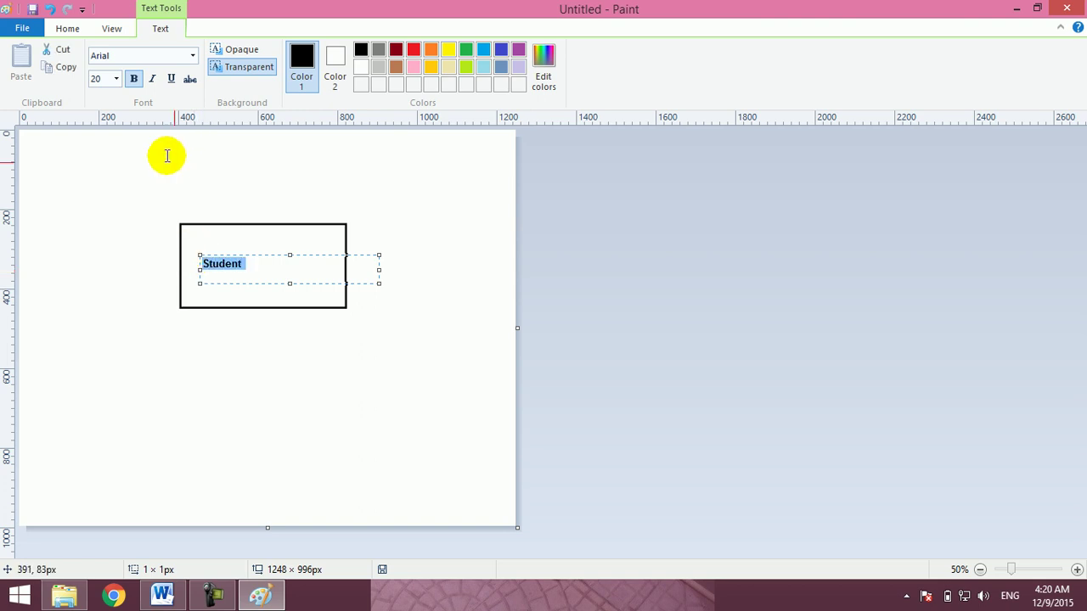
left_click(115, 78)
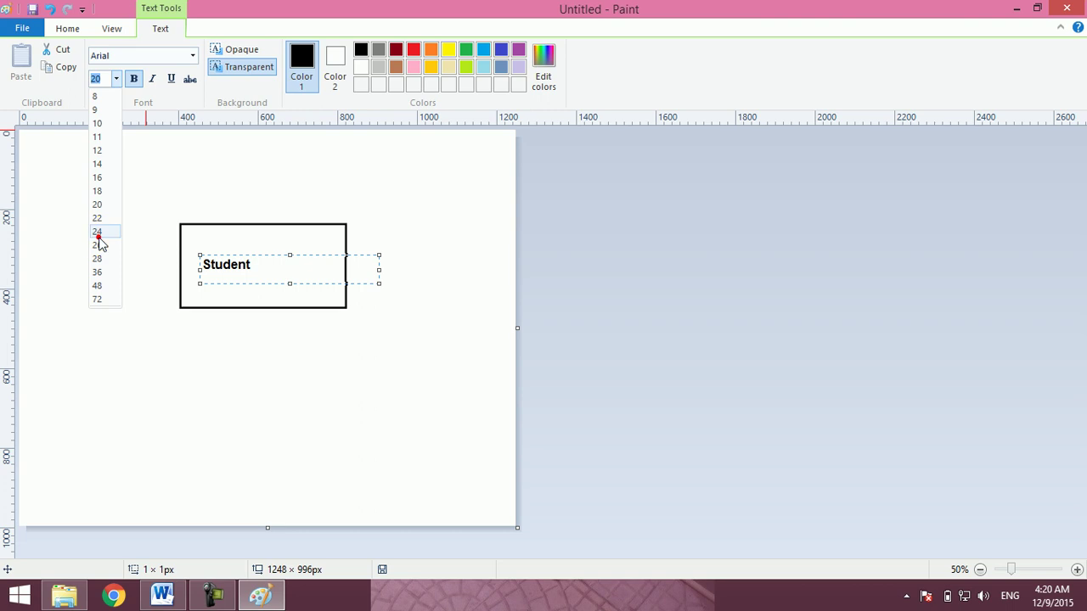
left_click(99, 239)
left_click(96, 79)
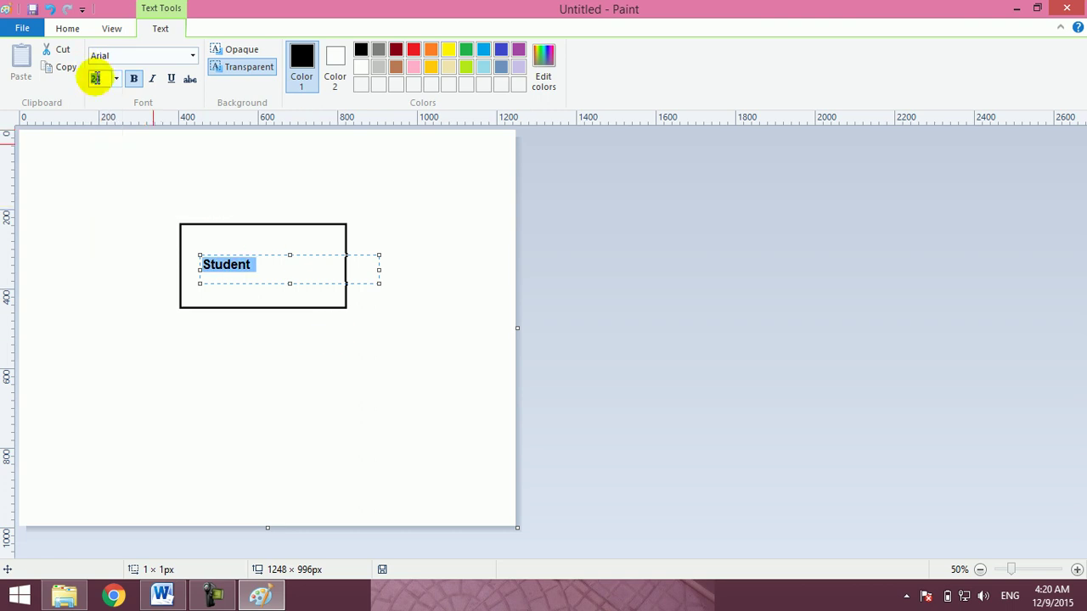
type("36")
key("Return")
left_click(298, 177)
left_click(298, 178)
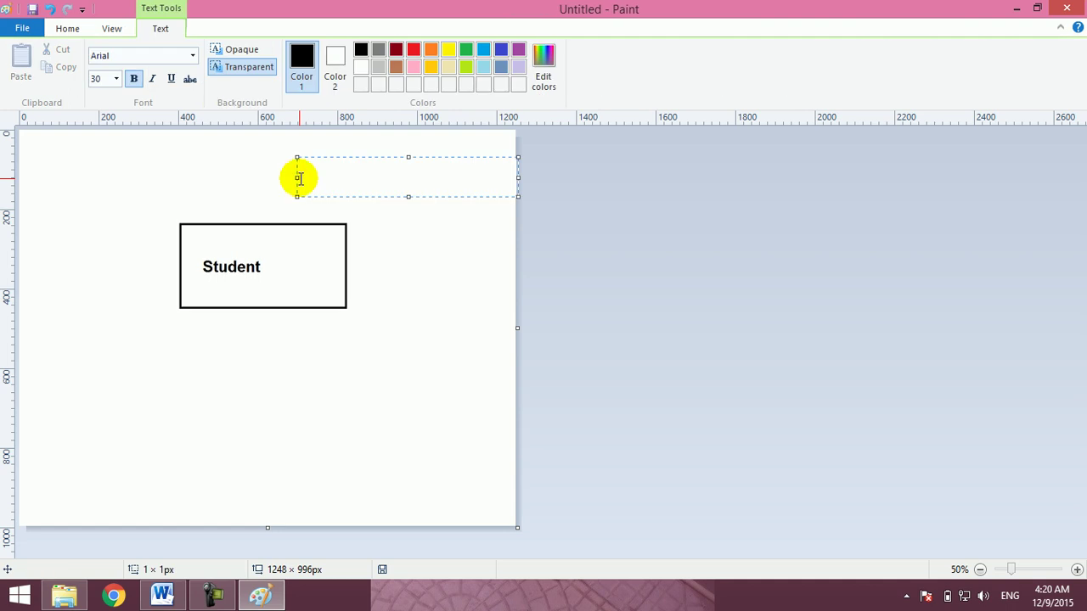
left_click(195, 158)
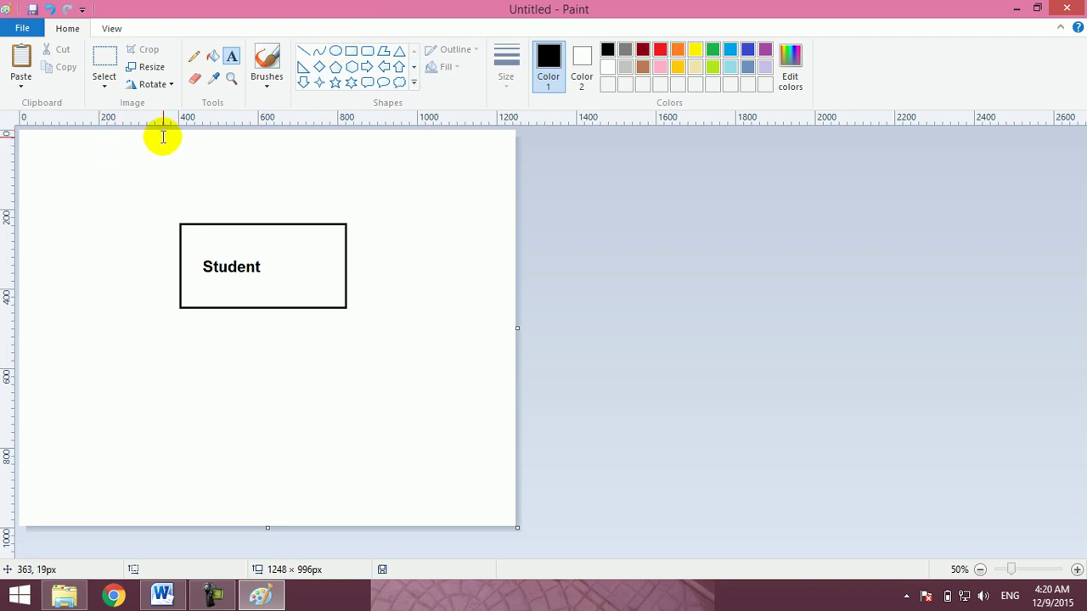
Draw attribute ellipses above, right and lower right of Student, making the lower-right one a double ellipse.
left_click(336, 50)
mouse_move(103, 142)
left_mouse_down()
mouse_move(250, 184)
mouse_move(452, 216)
left_mouse_up()
left_click_drag(375, 270, 494, 312)
left_click_drag(351, 348, 485, 397)
left_click(337, 340)
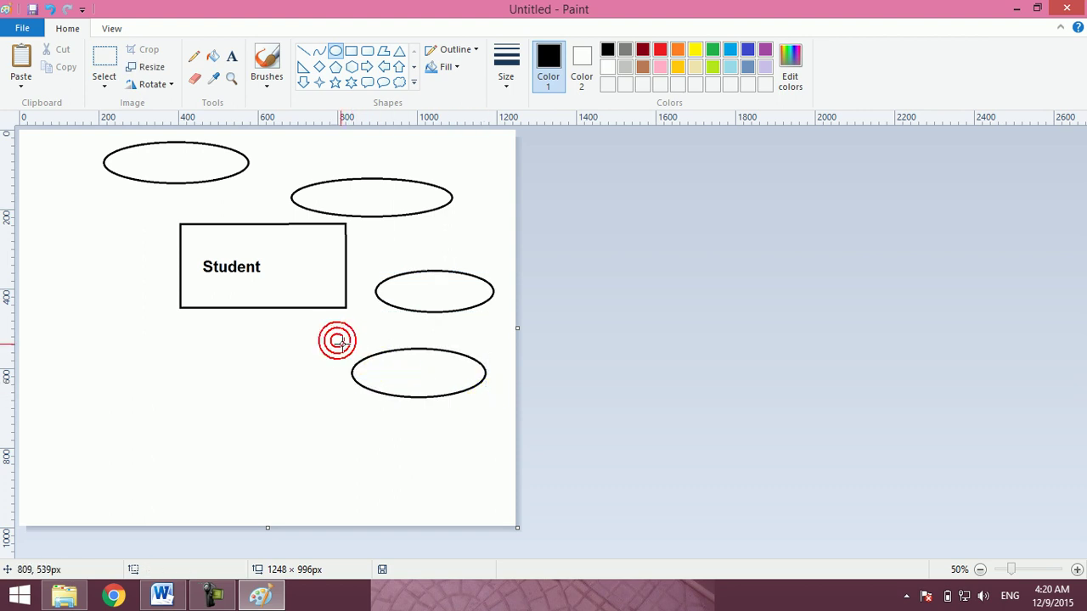
left_click_drag(342, 345, 499, 406)
left_click(260, 395)
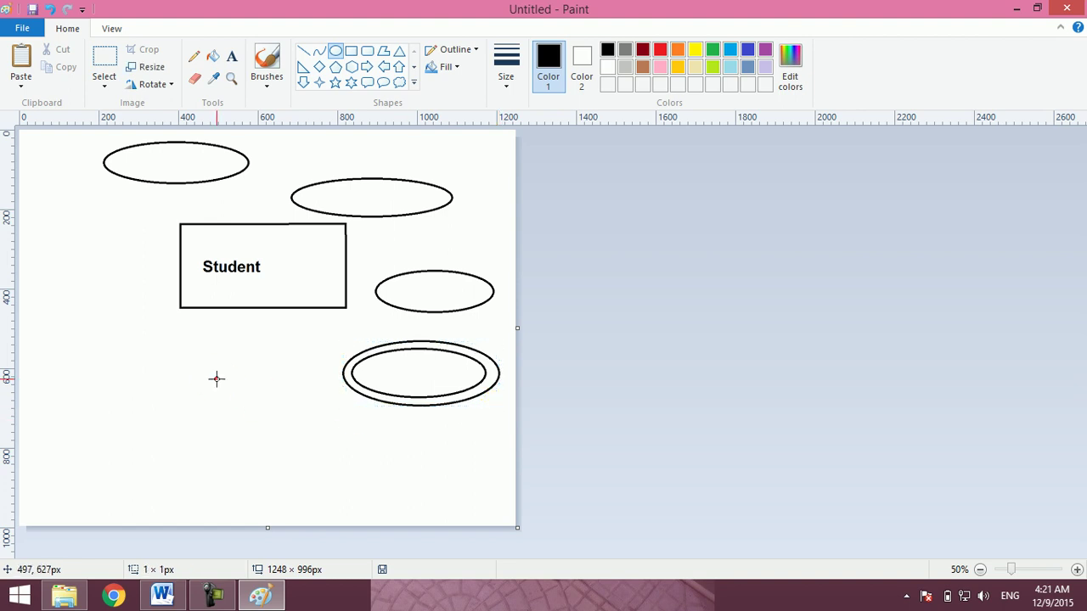
Add ellipses at the bottom middle, lower left and left of Student, nudged leftward.
left_click_drag(191, 351, 326, 404)
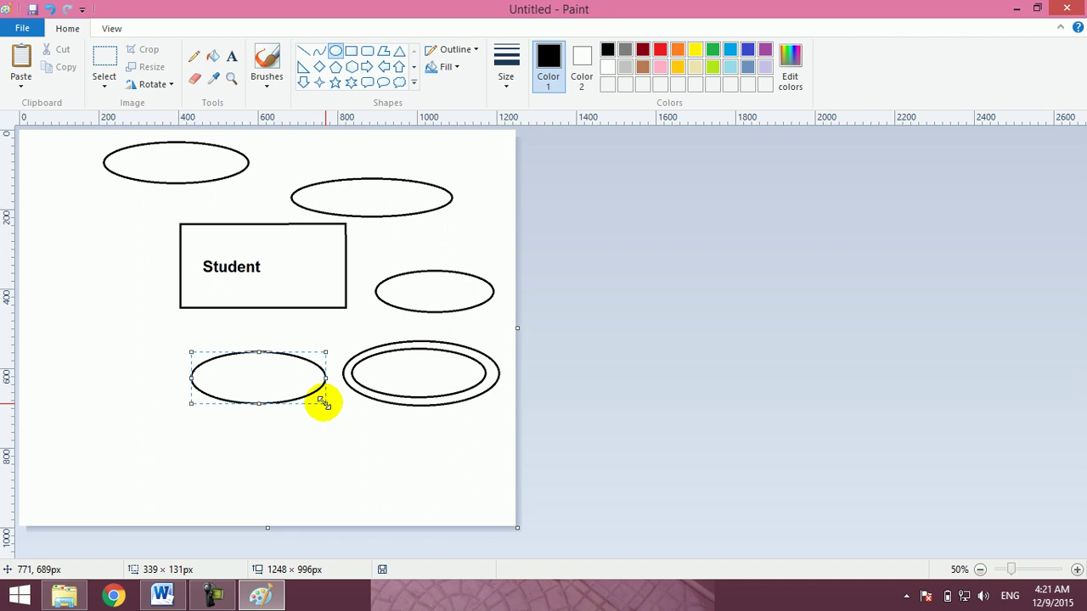
left_click_drag(84, 335, 219, 365)
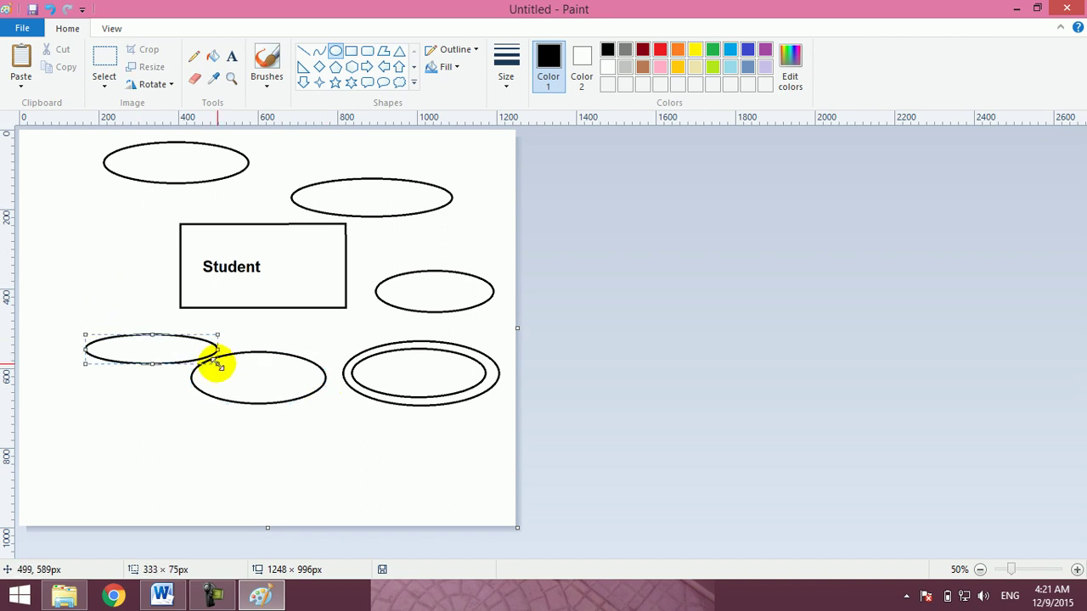
key("Left")
key("Left")
key("Left")
key("Left")
key("Left")
key("Left")
key("Left")
key("Left")
key("Left")
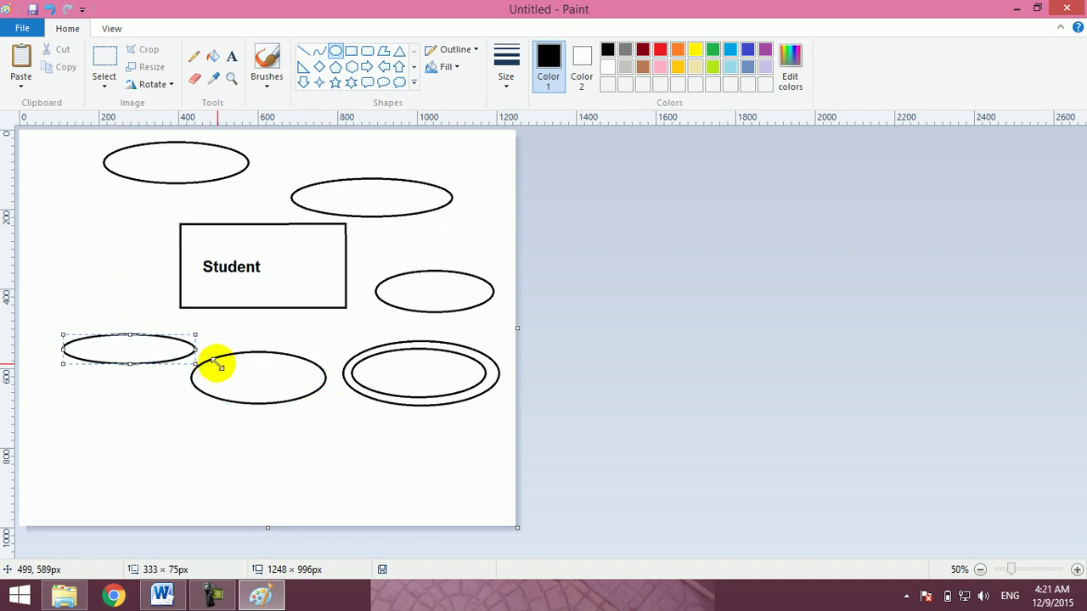
left_click_drag(64, 274, 176, 315)
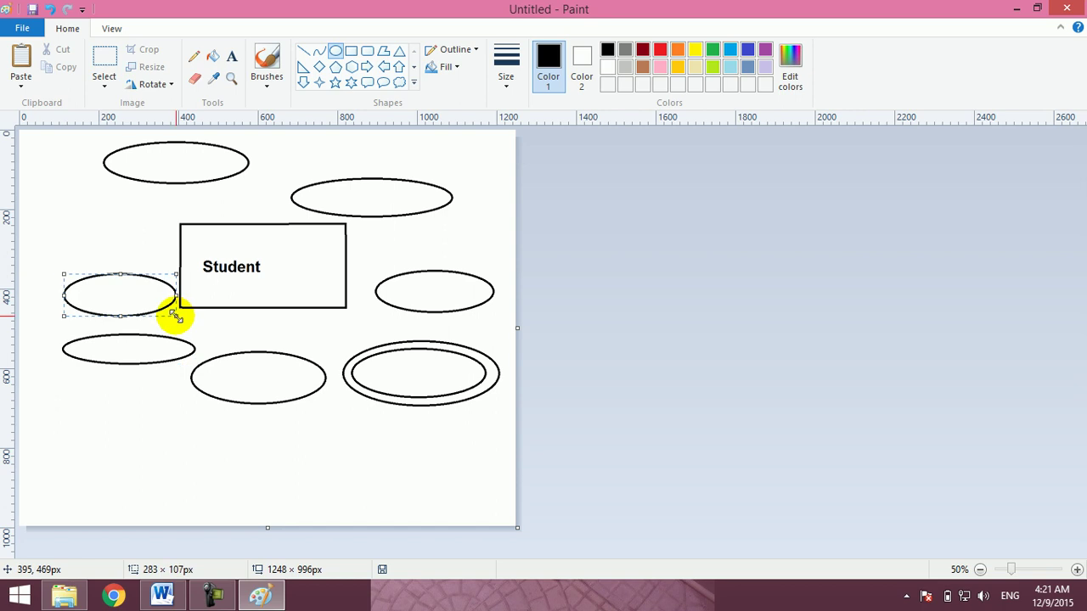
key("Left")
key("Left")
key("Left")
key("Left")
key("Left")
key("Left")
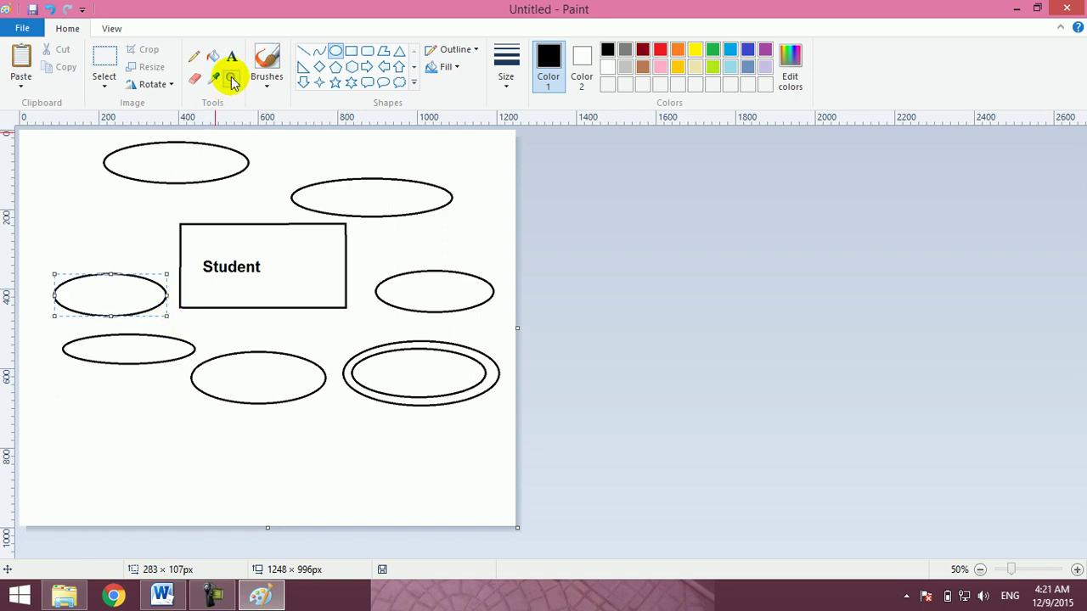
Label the top-left ellipse 'StudenCode', underlined as the key attribute.
left_click(235, 63)
left_click(136, 161)
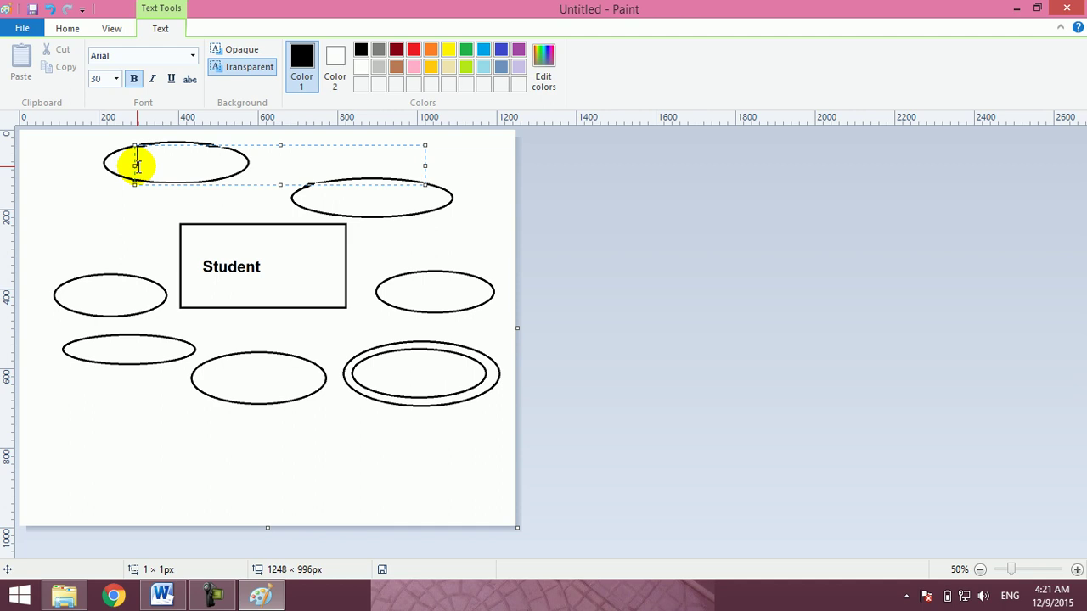
type("StudenCode")
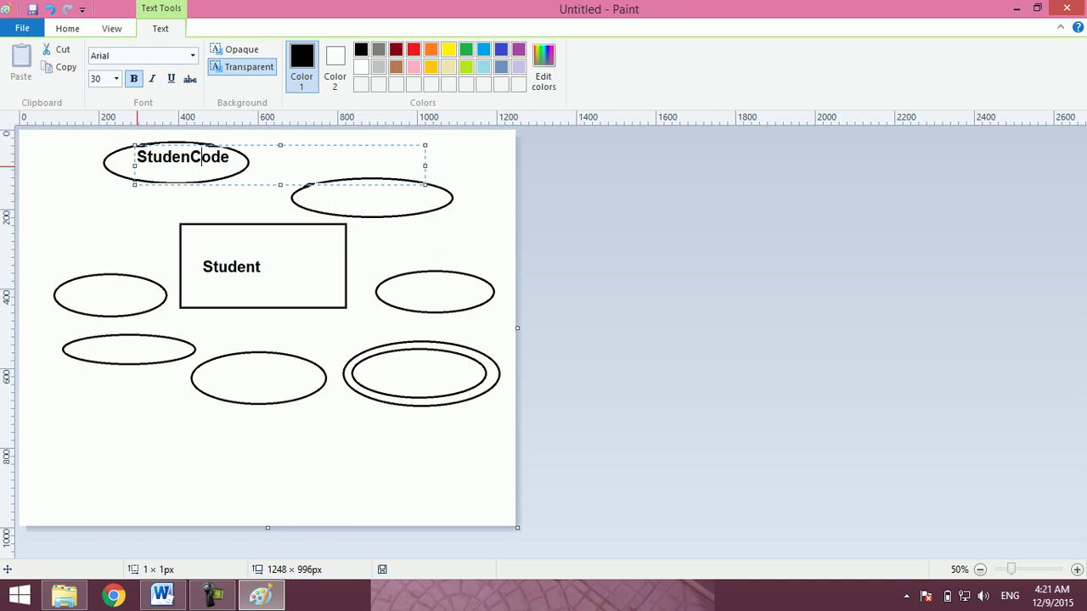
key("ctrl+a")
key("ctrl+u")
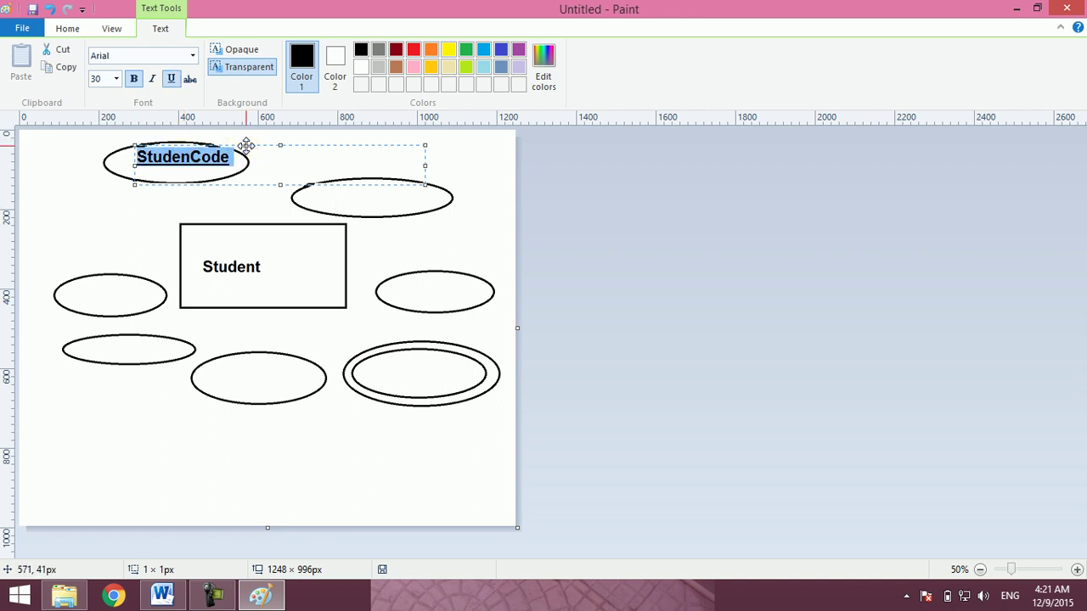
left_click_drag(246, 145, 237, 150)
left_click(169, 265)
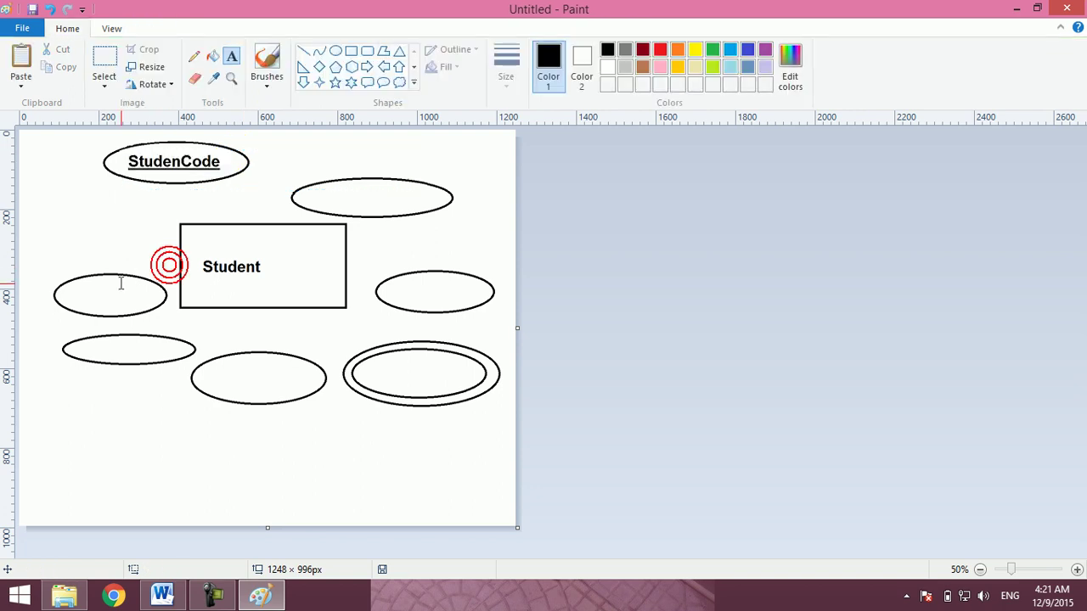
Label the upper-right ellipse 'StudentName', centred in the ellipse.
left_click(314, 192)
type("StudentName")
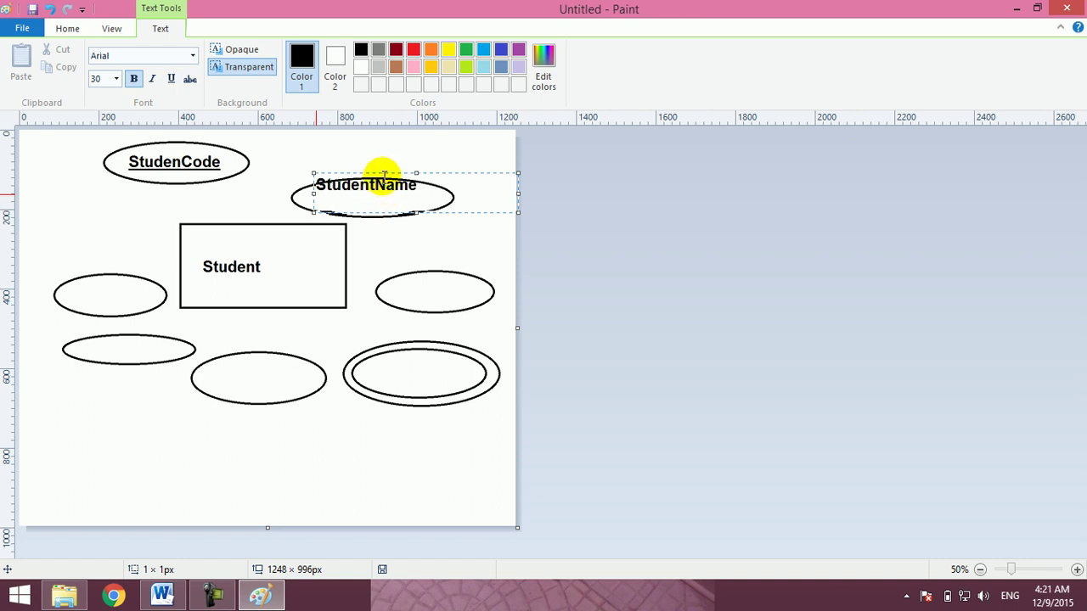
left_click_drag(380, 172, 380, 184)
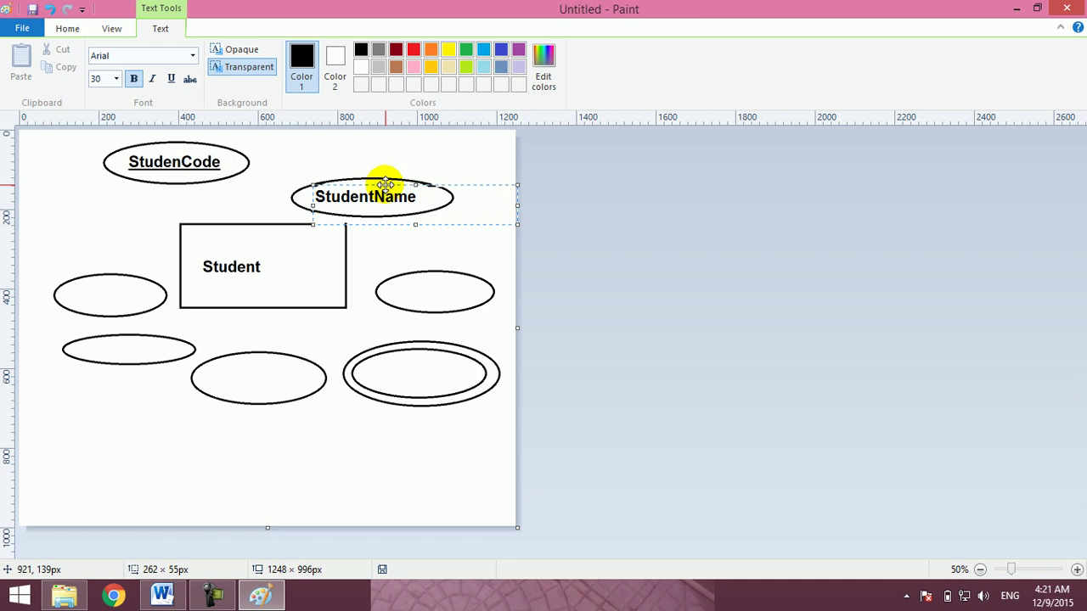
left_click(402, 133)
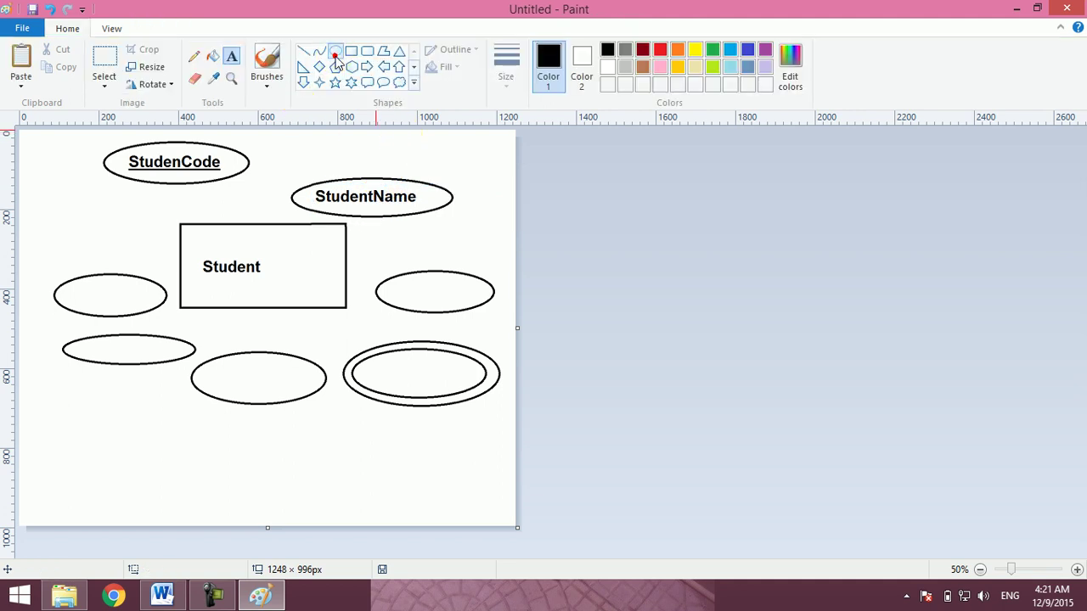
Draw two small ellipses above the StudentName ellipse.
left_click(335, 53)
left_click_drag(412, 132, 513, 163)
left_click(299, 140)
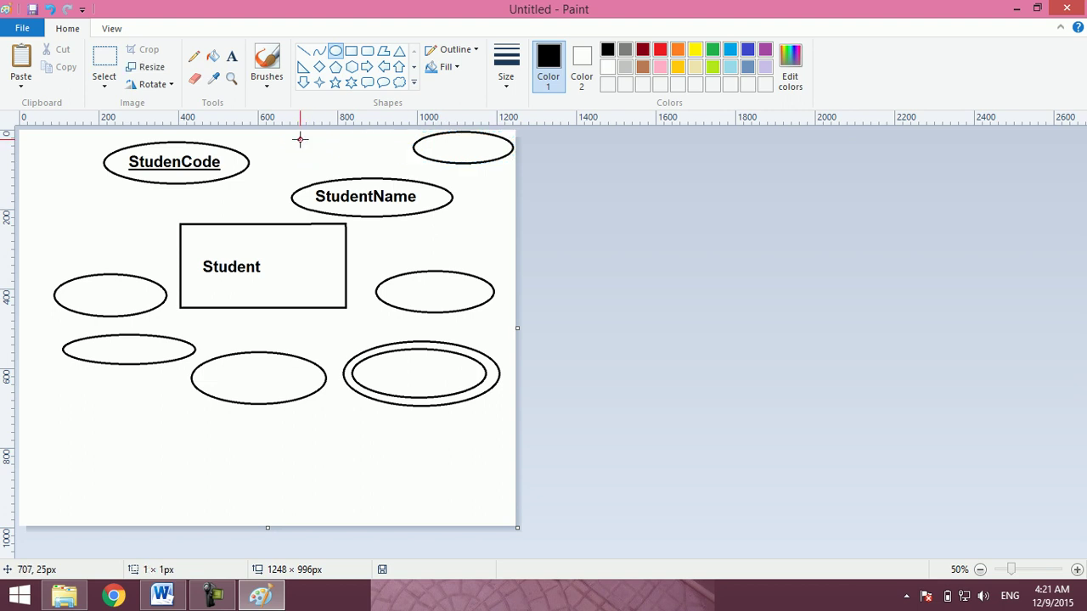
mouse_move(299, 140)
left_mouse_down()
mouse_move(396, 171)
mouse_move(390, 163)
left_mouse_up()
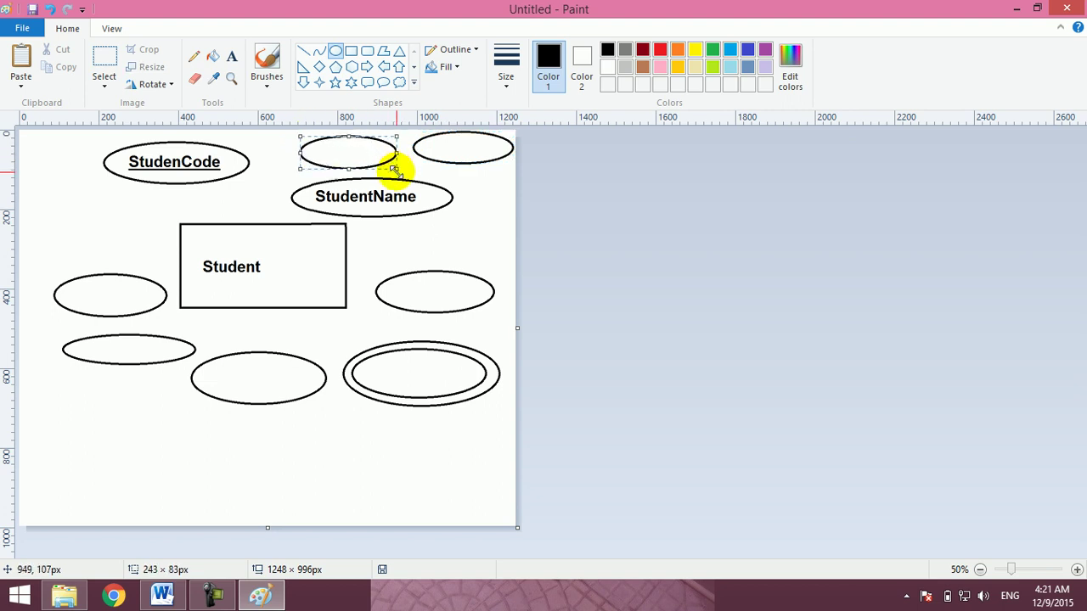
left_click(538, 233)
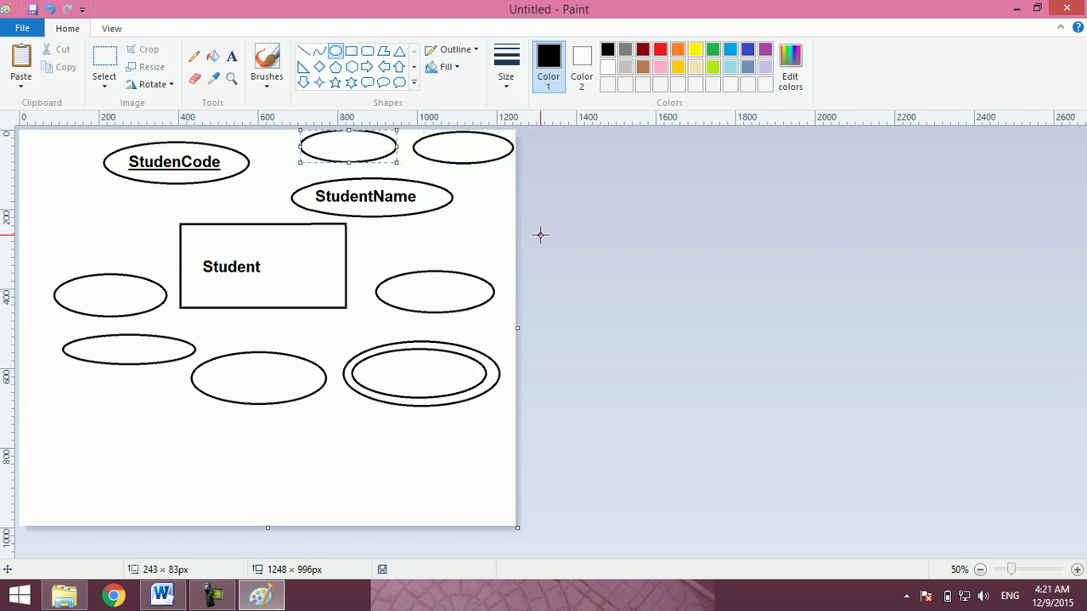
Label the two small ellipses 'First' and 'Last'.
left_click(231, 57)
left_click(319, 146)
type("First")
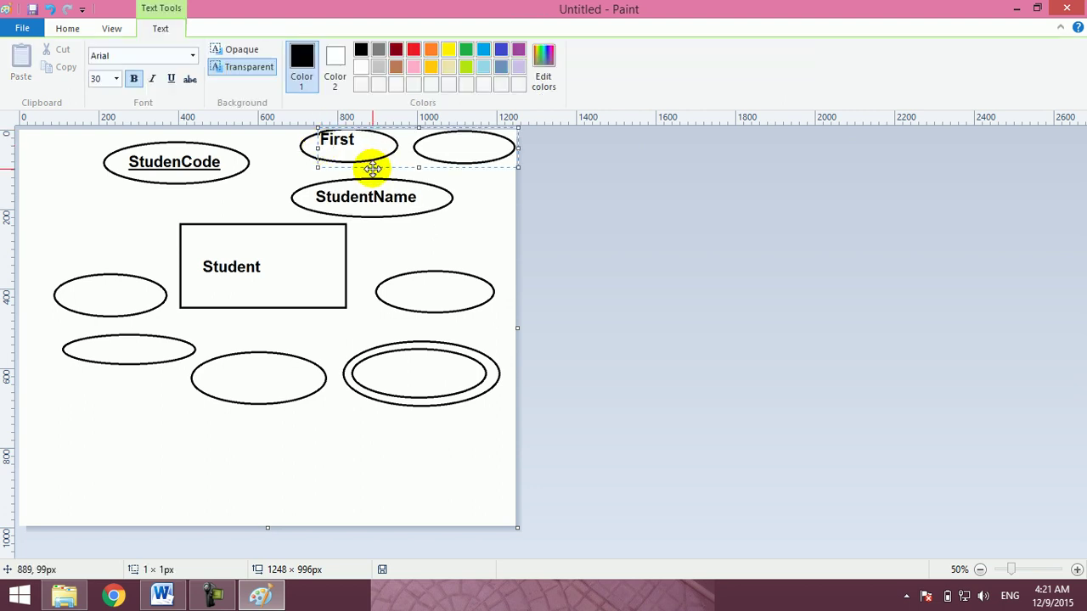
left_click_drag(371, 166, 371, 172)
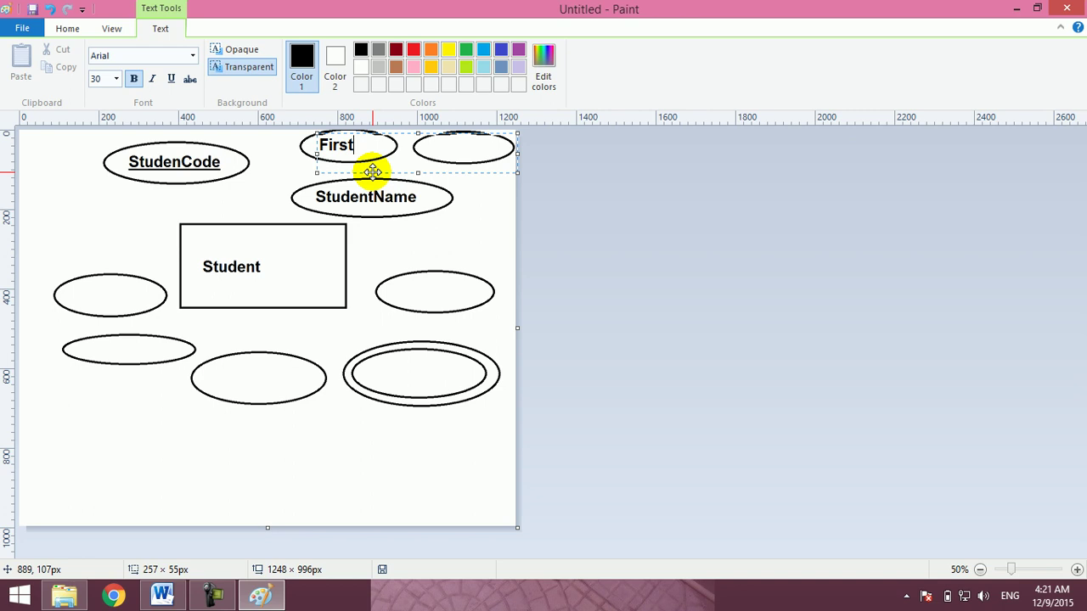
left_click(419, 198)
left_click(430, 149)
type("Last")
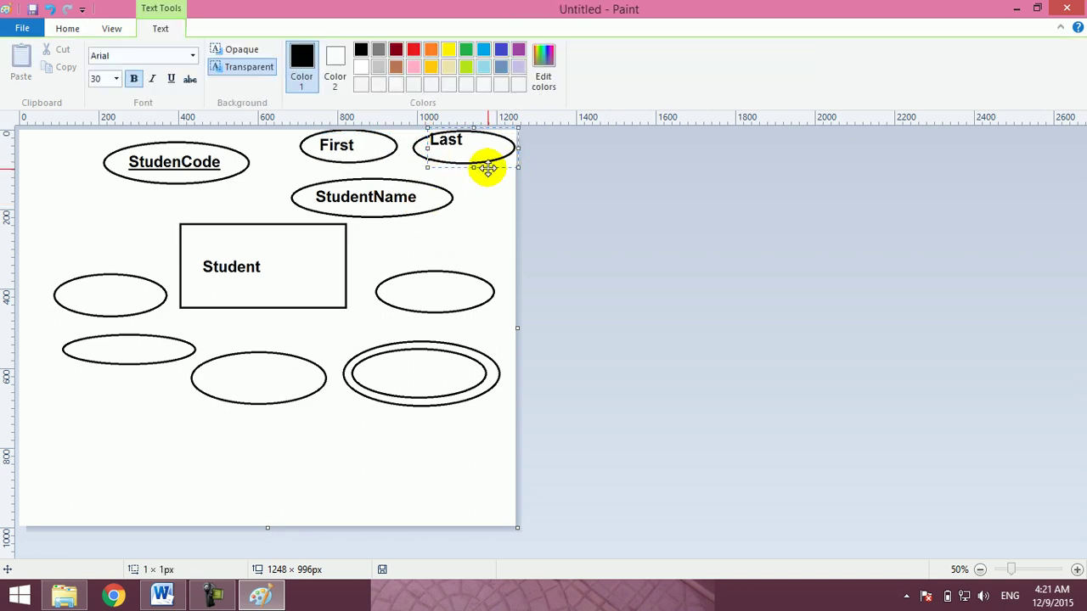
left_click_drag(486, 167, 485, 175)
left_click(475, 213)
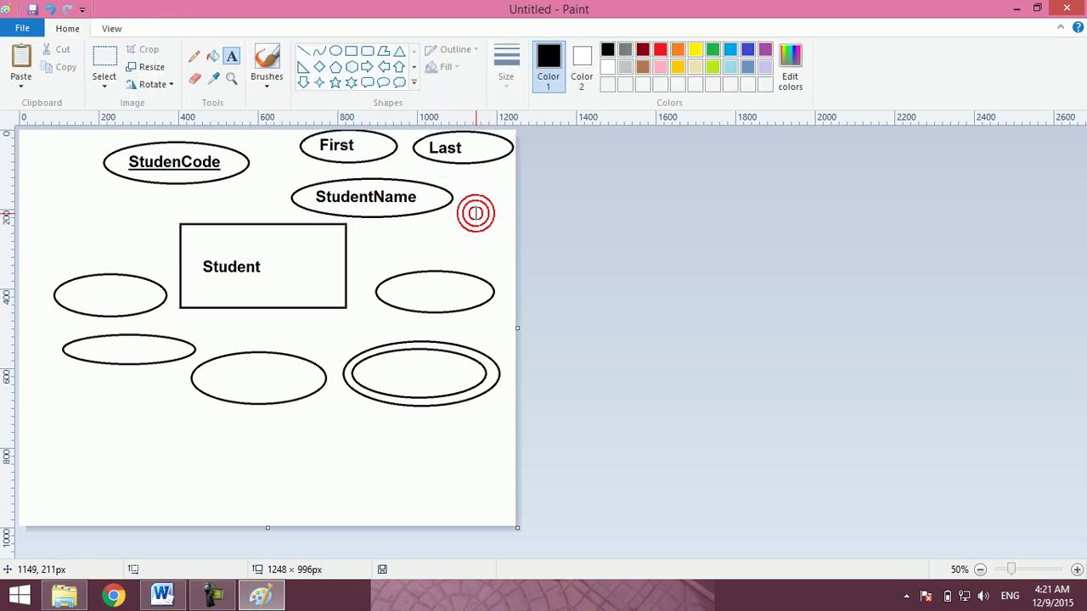
left_click(302, 51)
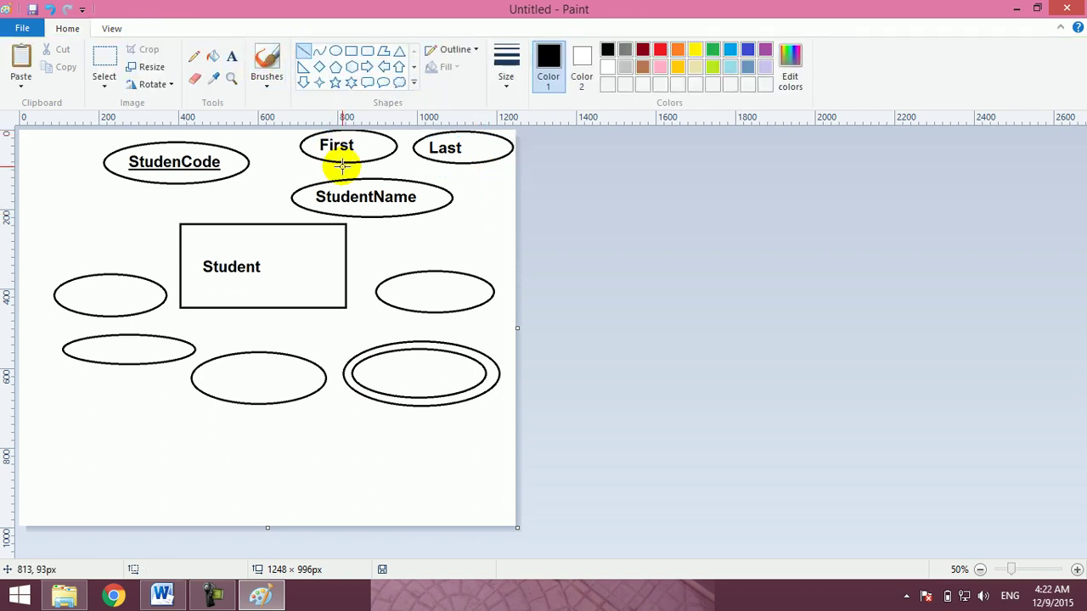
Draw lines connecting First and Last to the StudentName ellipse.
left_click_drag(342, 162, 349, 178)
left_click(446, 167)
left_click_drag(435, 174, 431, 180)
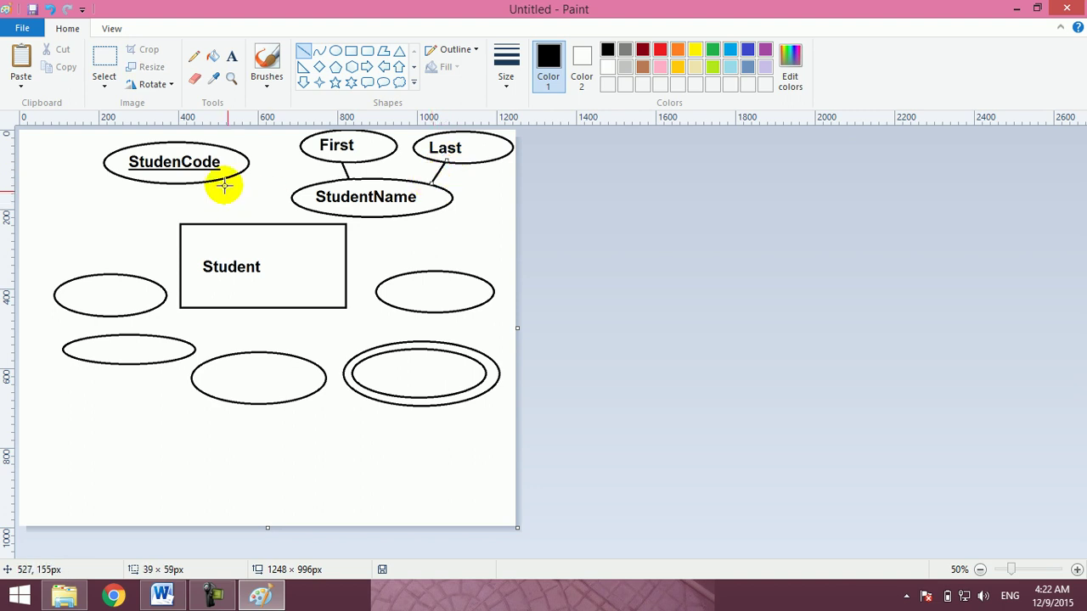
Connect StudenCode, StudentName and the remaining attribute ellipses to the Student rectangle with lines.
left_click_drag(216, 182, 219, 224)
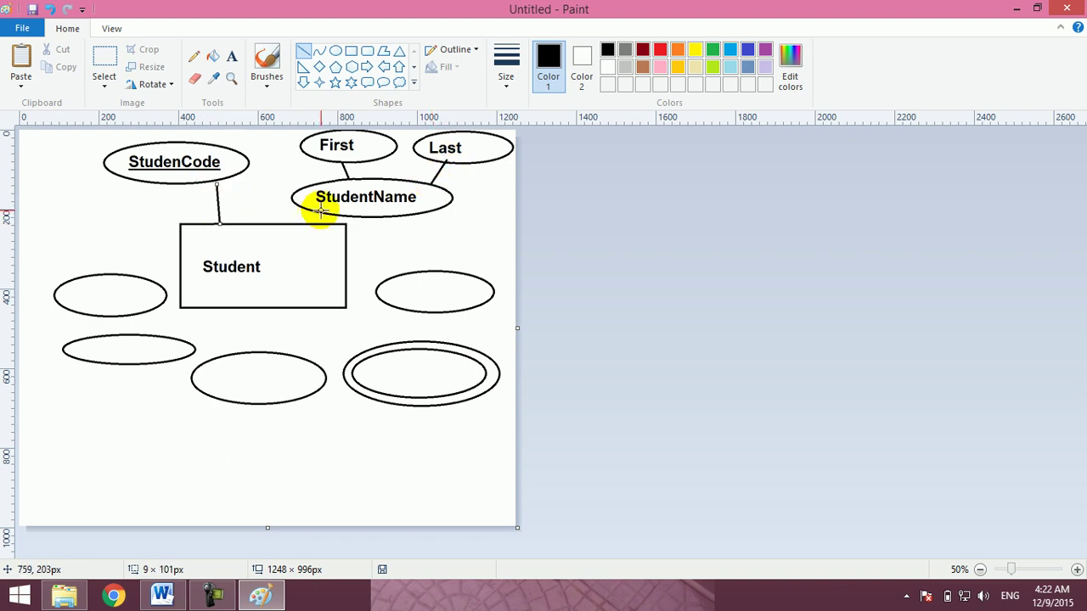
left_click_drag(320, 212, 307, 224)
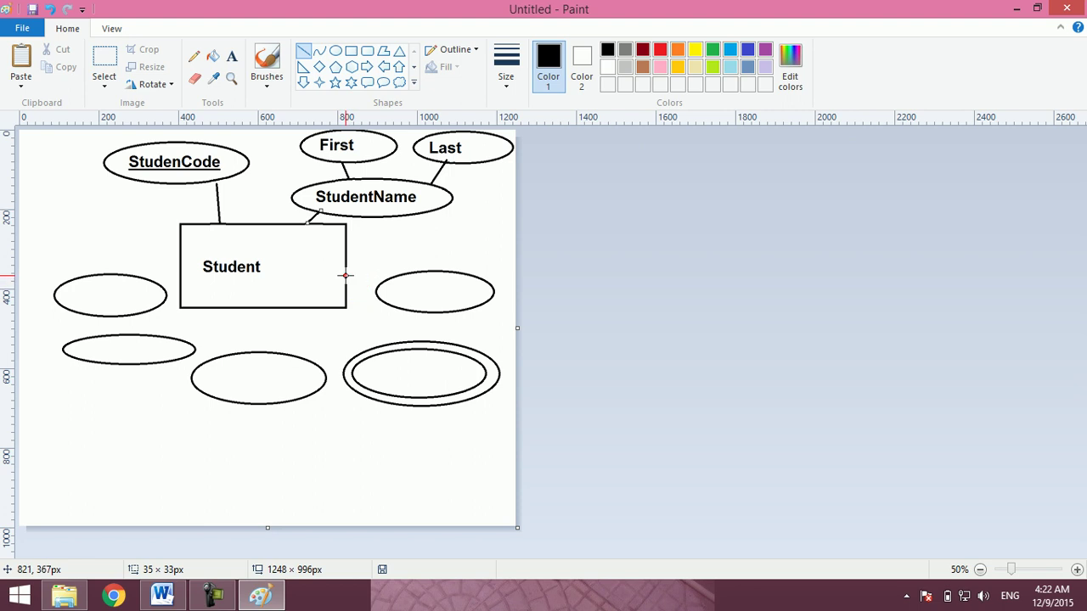
mouse_move(345, 275)
left_mouse_down()
mouse_move(380, 289)
mouse_move(367, 355)
left_mouse_up()
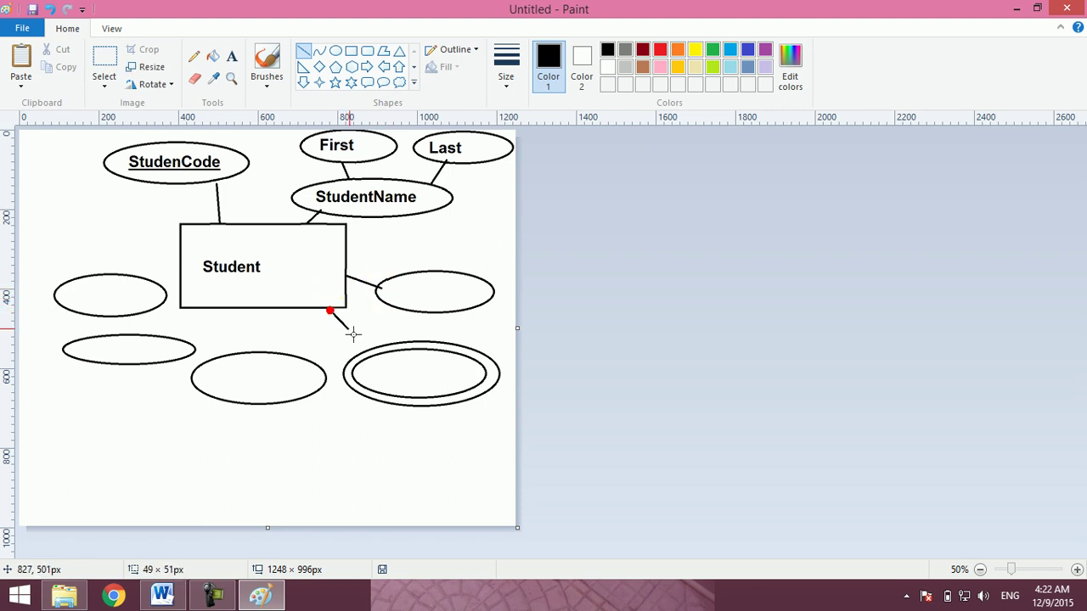
left_click_drag(272, 311, 257, 351)
left_click_drag(193, 311, 177, 336)
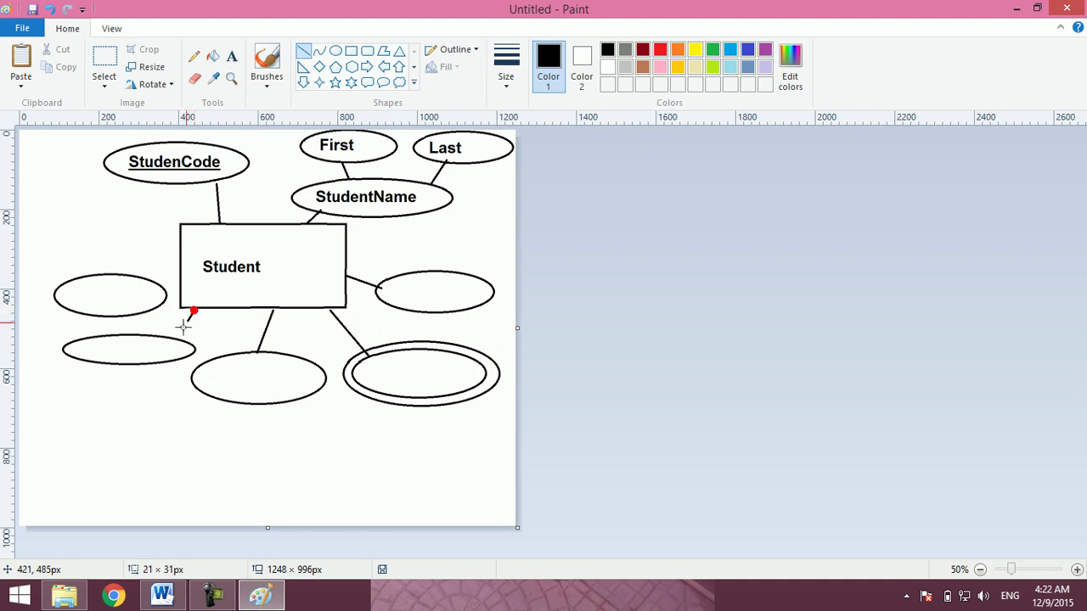
left_click_drag(181, 284, 158, 289)
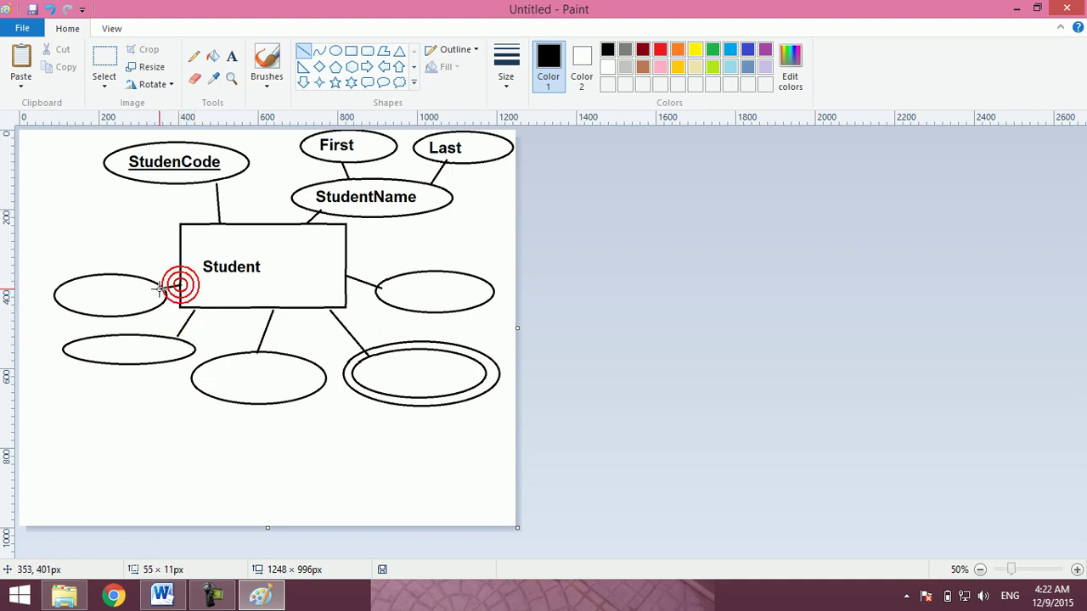
left_click(230, 59)
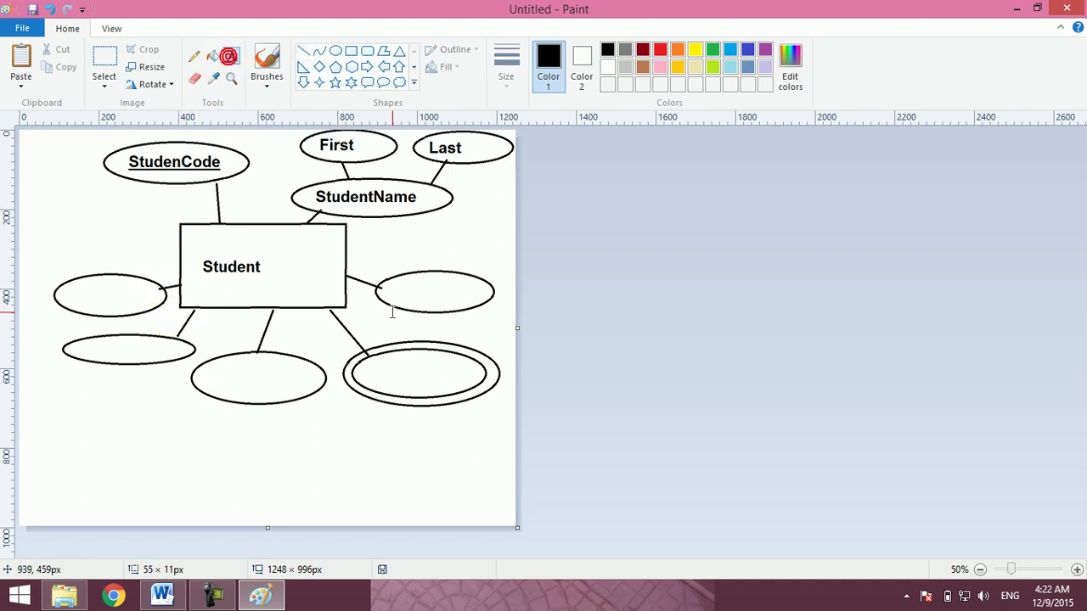
Label the left-side and bottom ellipses 'Age', 'Bdate' and 'Address'.
left_click(96, 352)
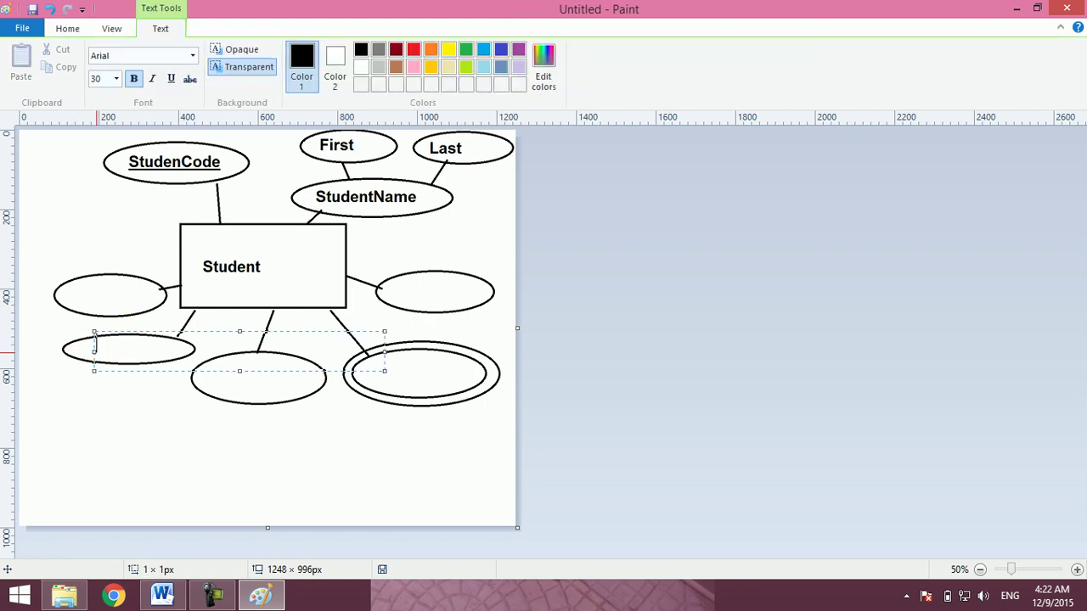
left_click(82, 294)
left_click(69, 298)
type("Bdate")
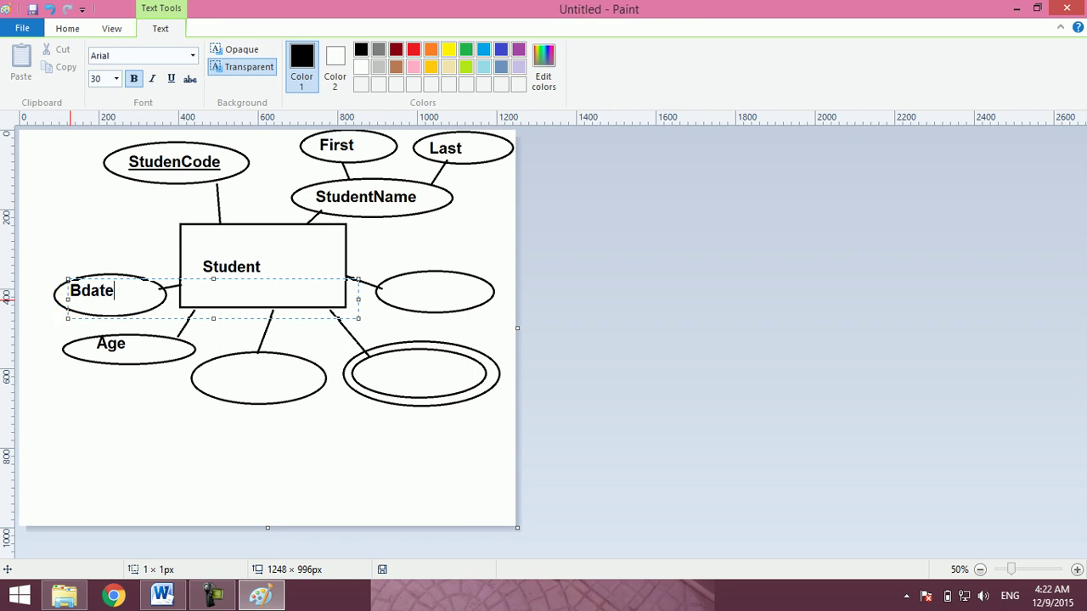
left_click(208, 378)
left_click(211, 380)
type("Adderess")
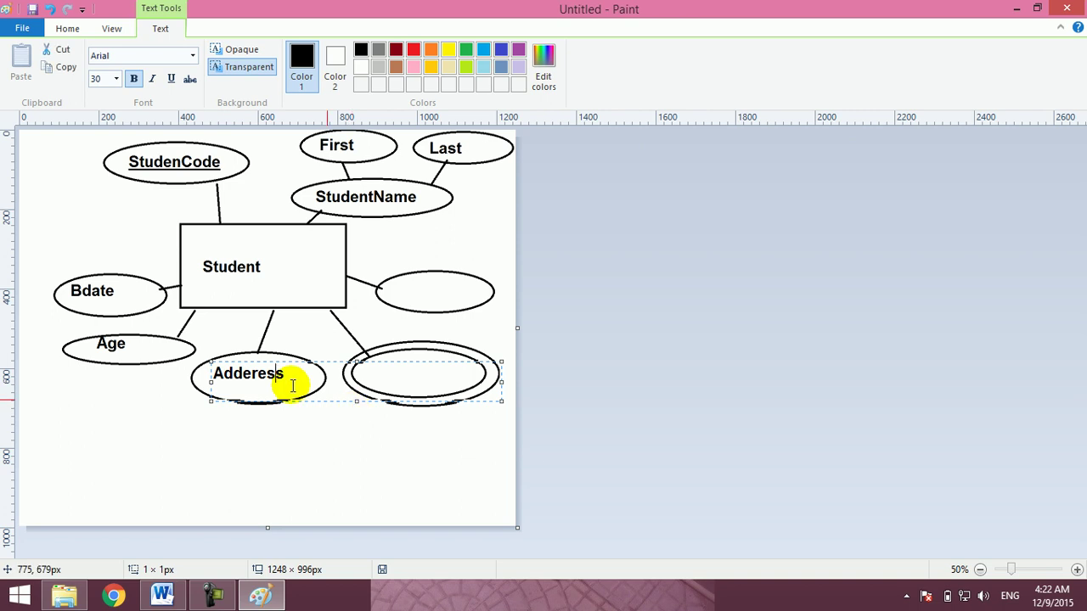
key("BackSpace")
left_click(402, 340)
Label the right ellipse 'Phone' and the double ellipse 'Email', lowering Email into place.
left_click(397, 287)
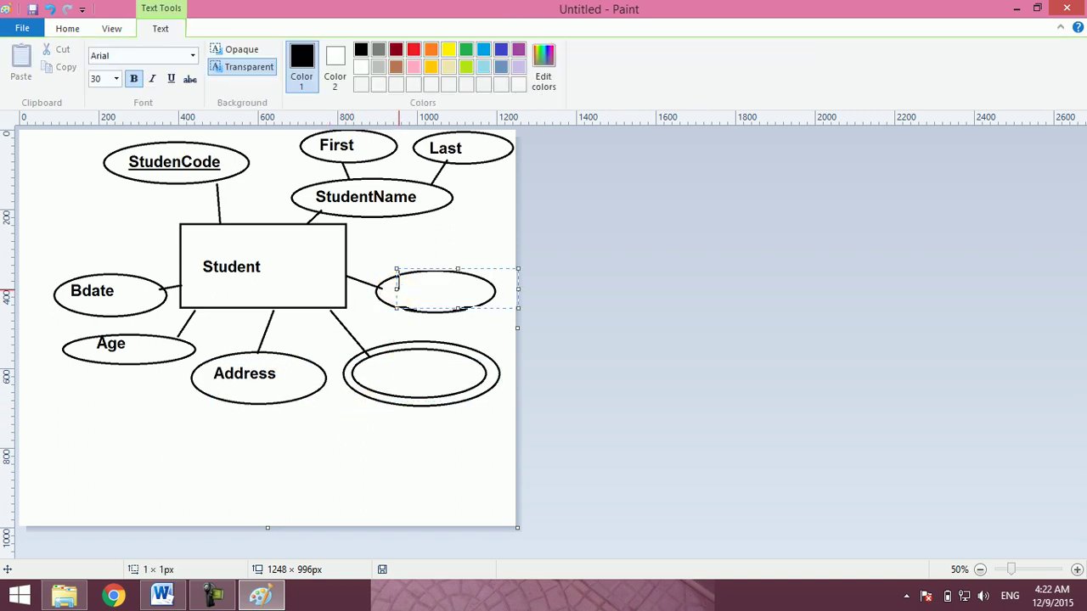
type("Phone")
left_click(381, 369)
left_click(384, 367)
type("Ema")
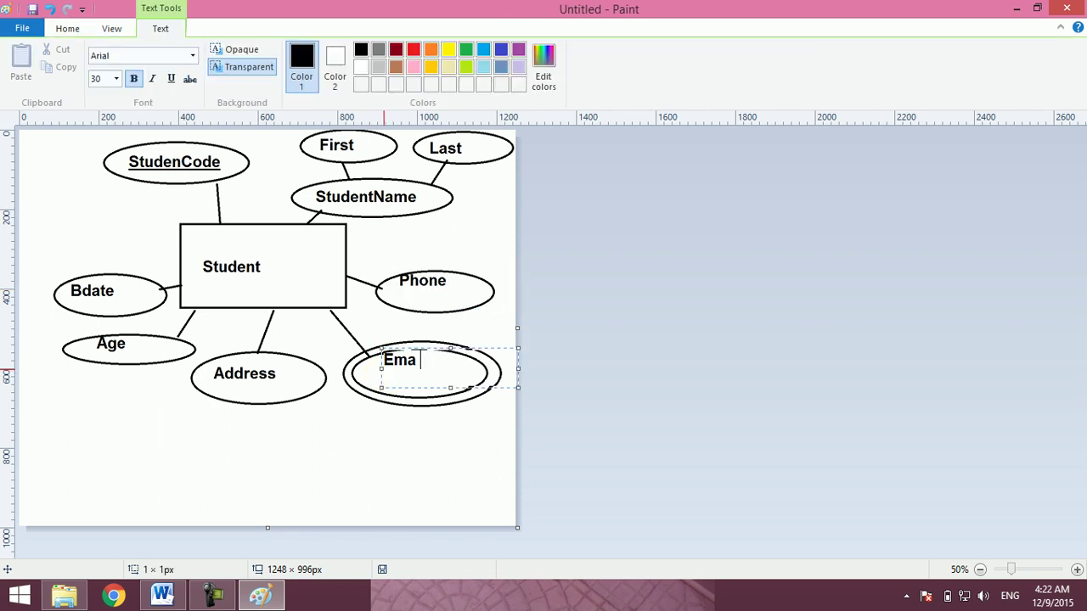
type("il")
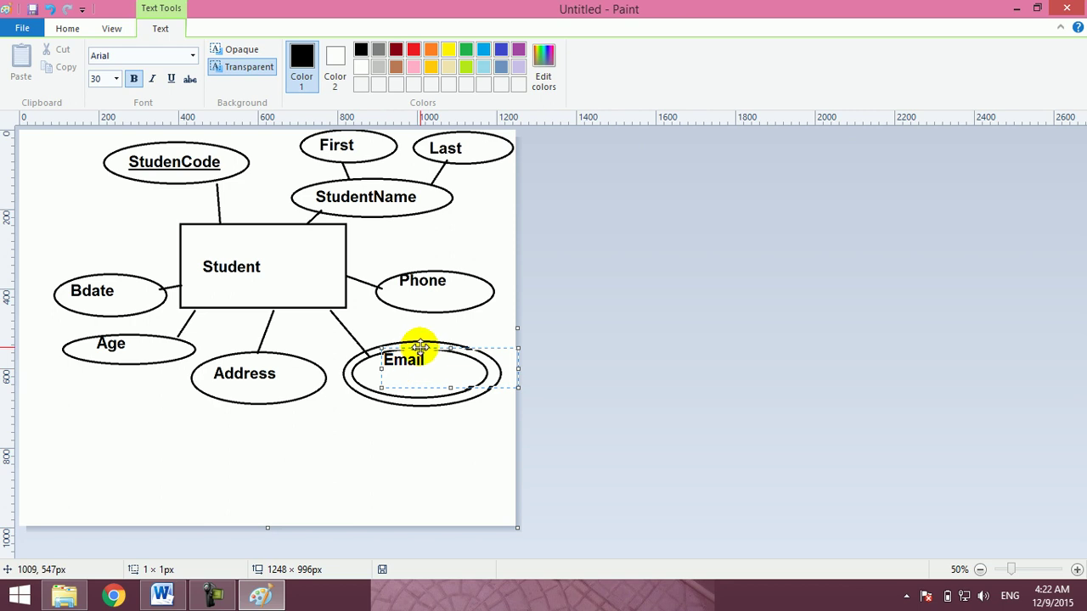
left_click_drag(421, 346, 421, 361)
left_click(279, 432)
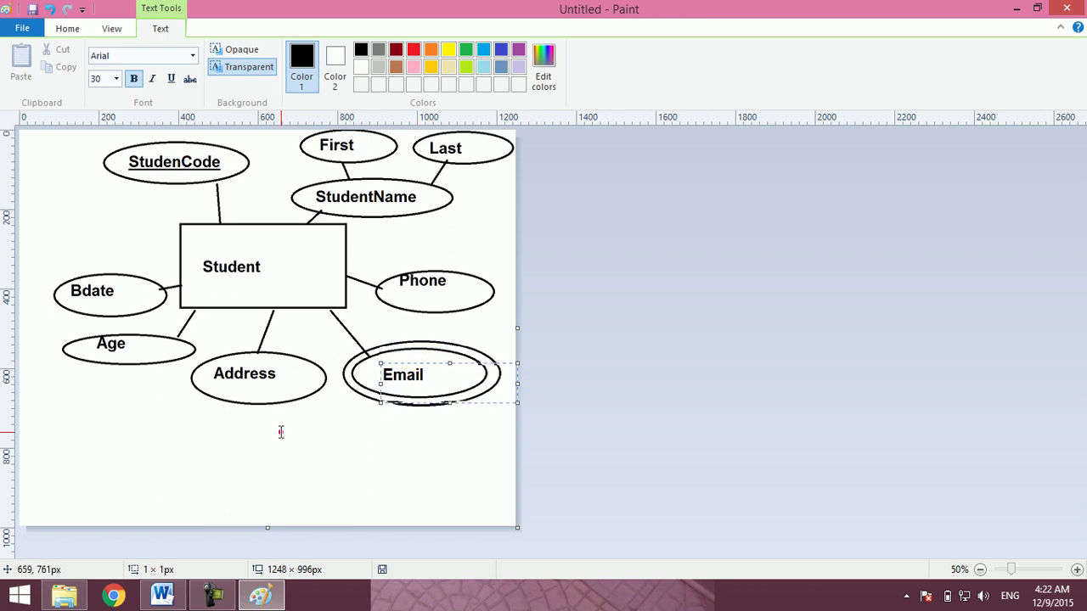
Draw a slightly larger second ellipse around Phone to make it double-outlined.
left_click(336, 51)
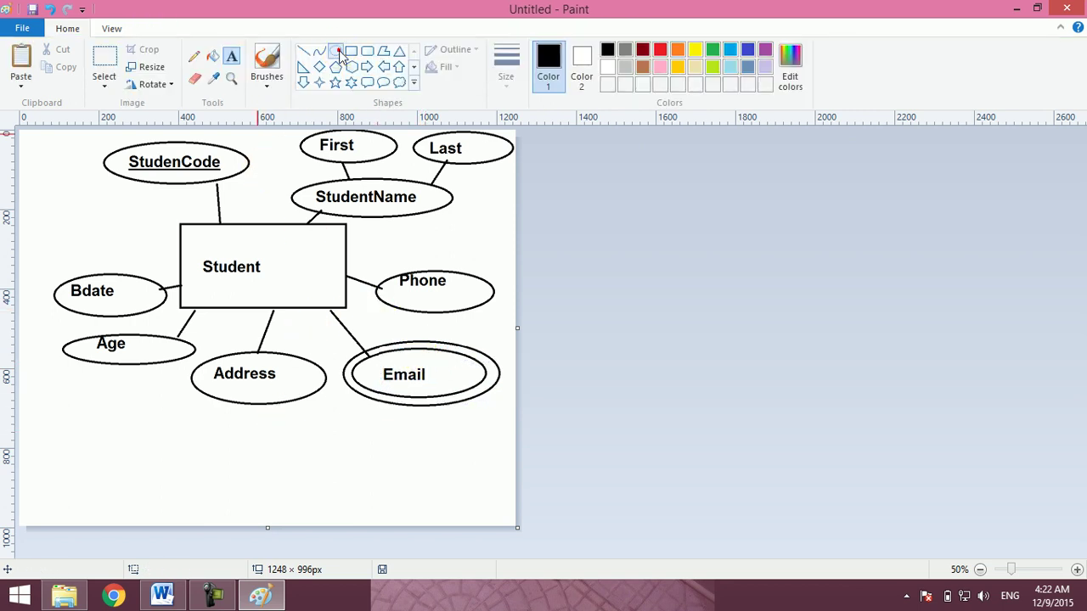
left_click_drag(371, 262, 505, 322)
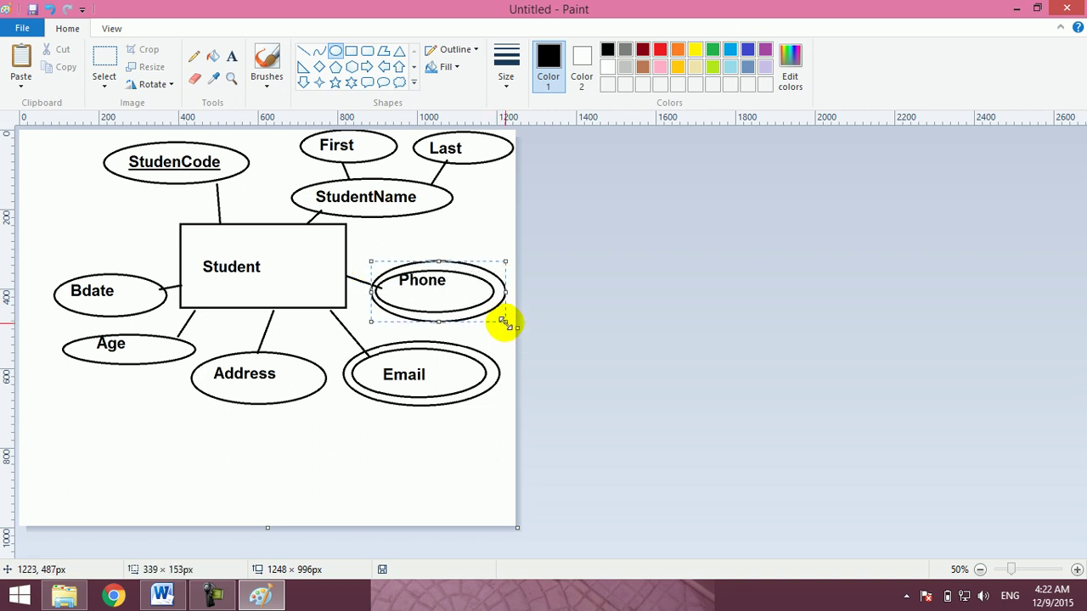
left_click(392, 431)
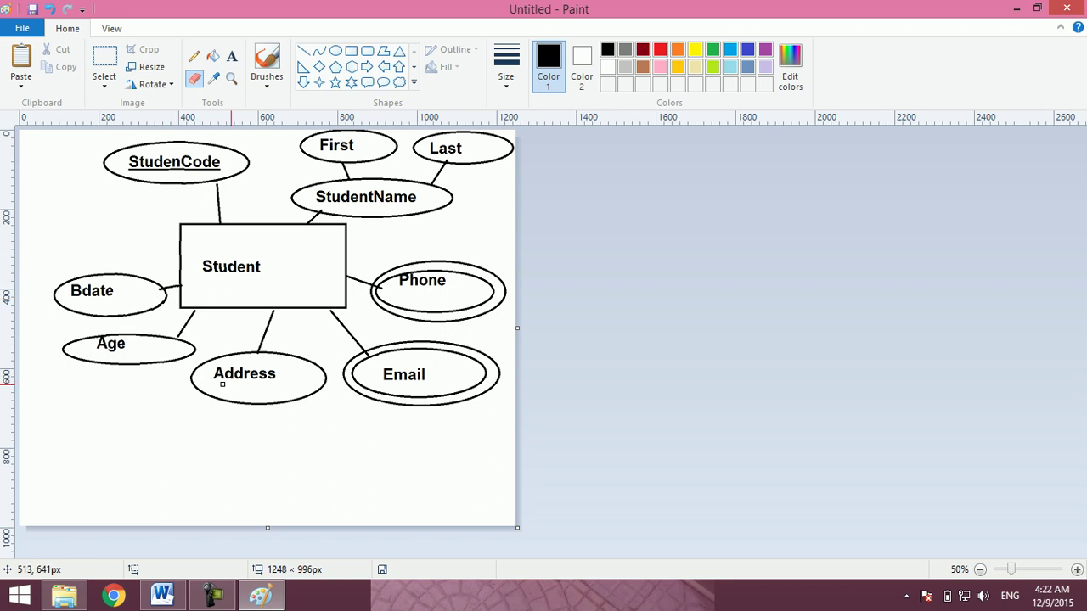
Erase gaps into the Age ellipse outline so it appears dashed as a derived attribute.
left_click(102, 56)
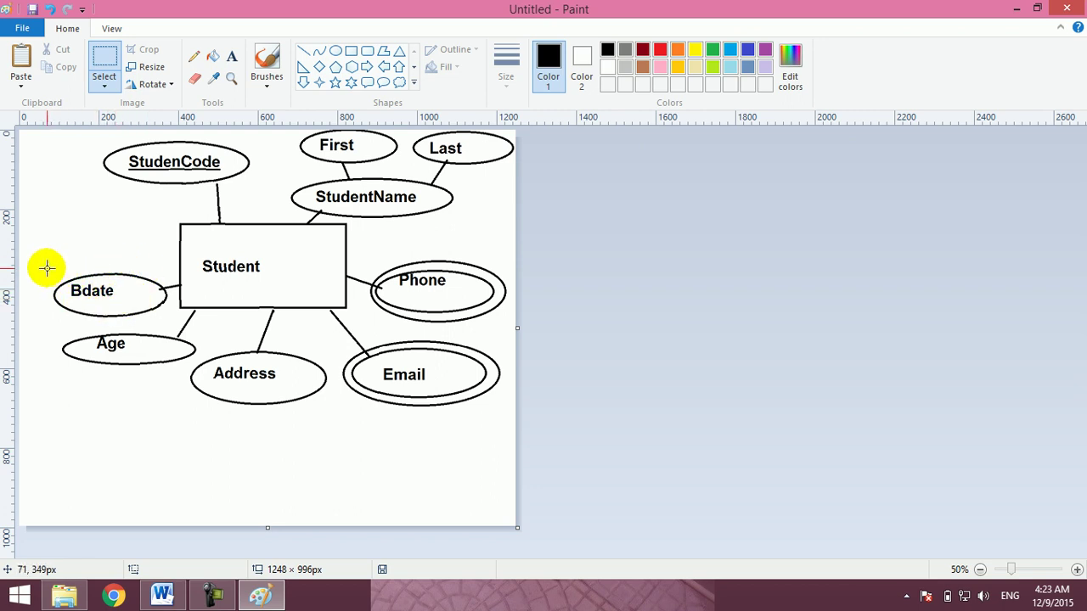
left_click(193, 77)
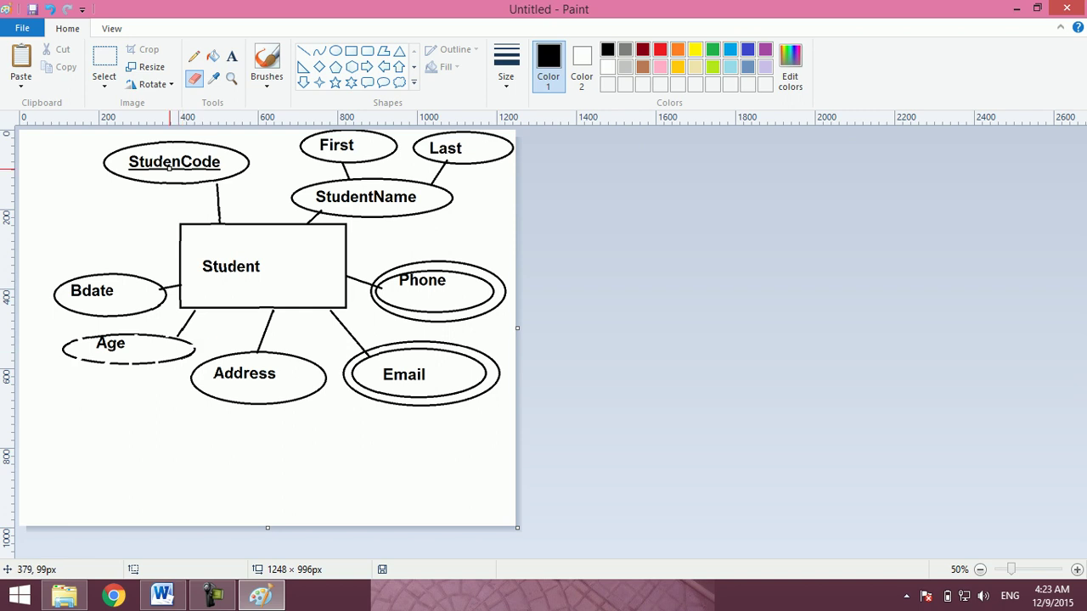
left_click(104, 79)
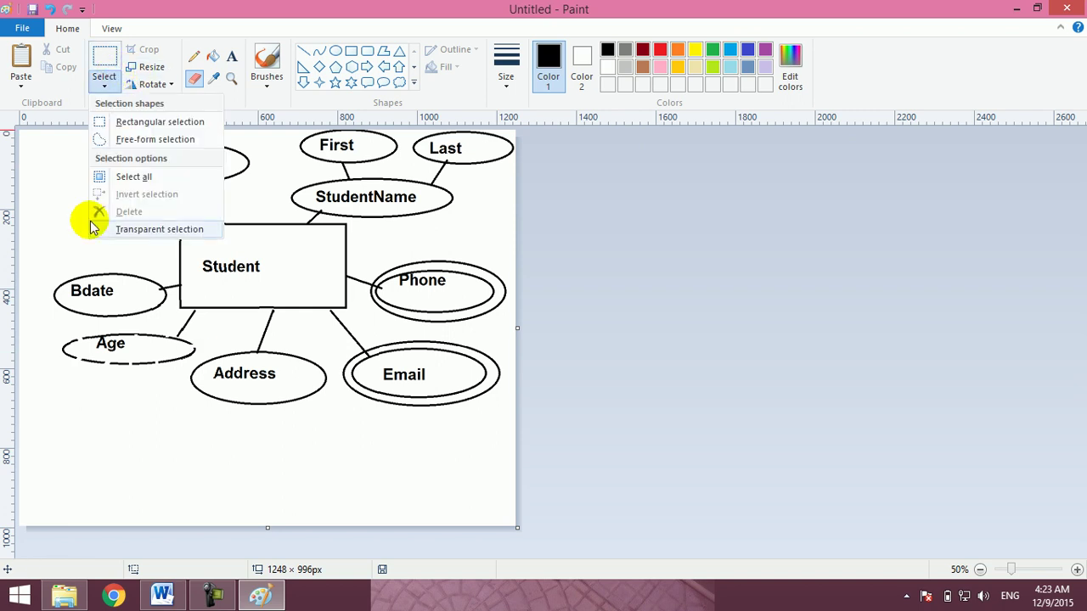
left_click(112, 60)
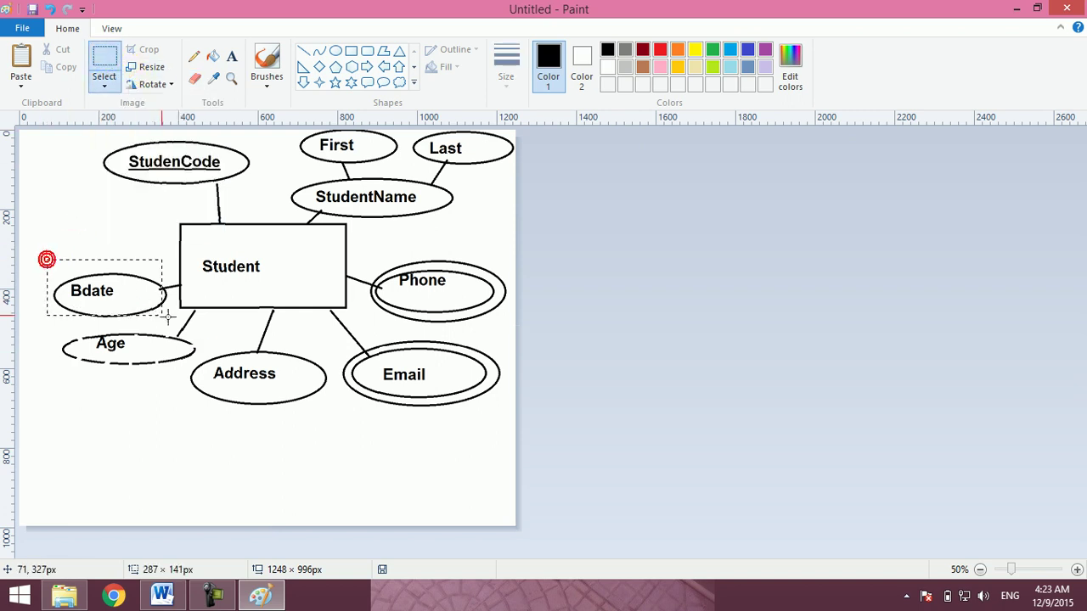
Widen the canvas to 2656 × 996 px to leave empty space on the right.
left_click_drag(168, 316, 174, 318)
key("Delete")
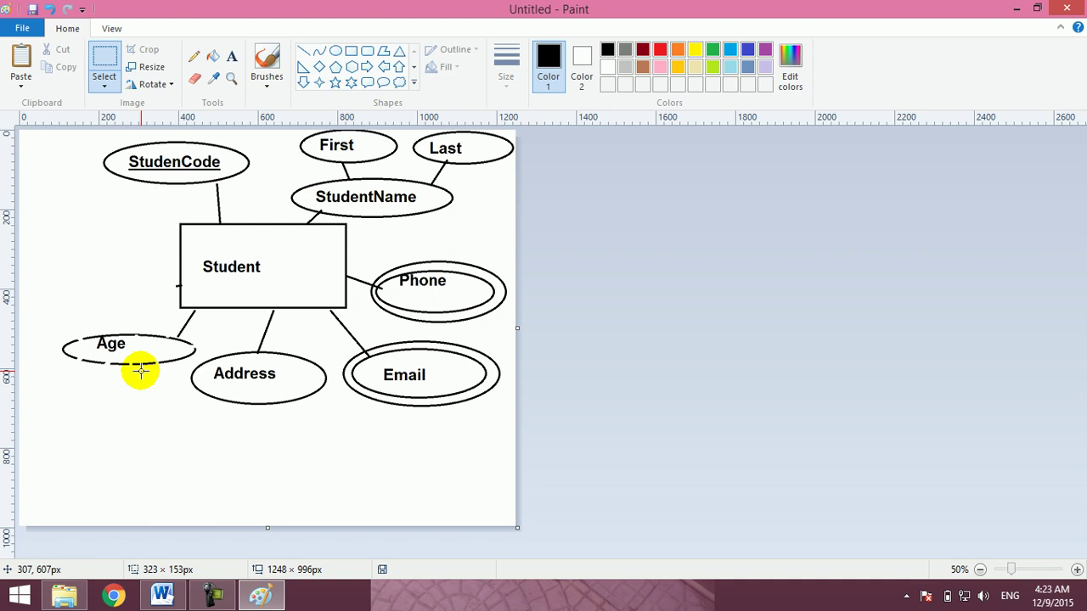
key("ctrl+z")
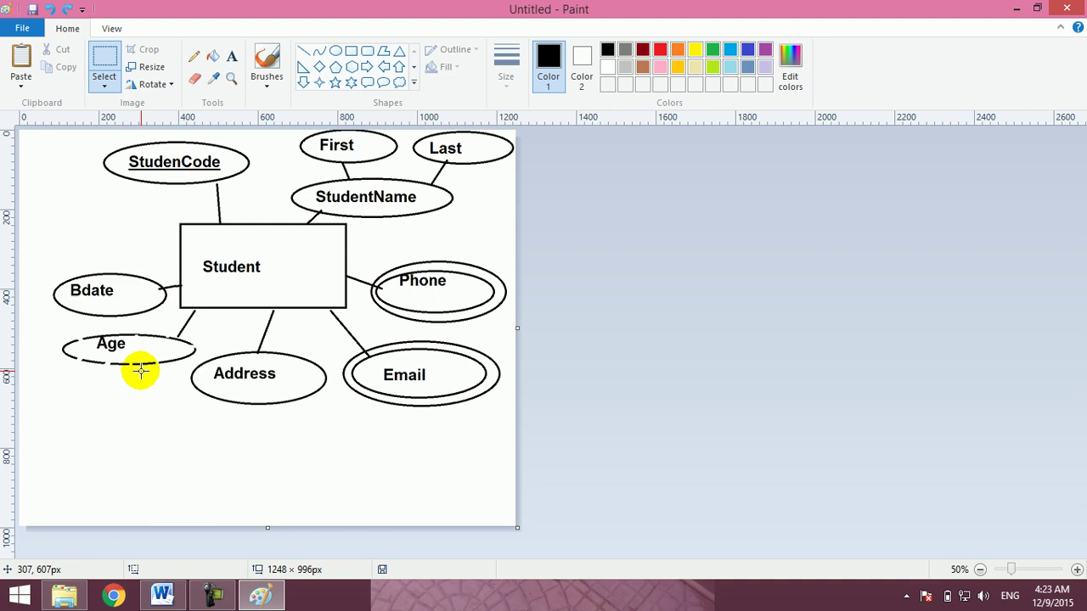
left_click_drag(513, 331, 1075, 302)
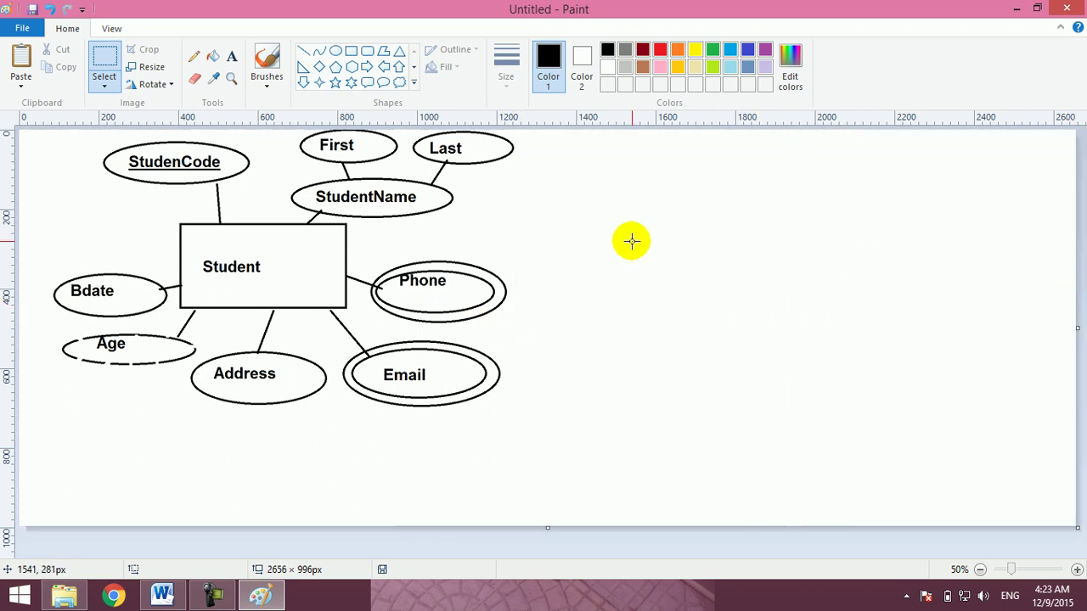
Draw a long rectangle at the upper right of the canvas.
left_click(350, 50)
mouse_move(535, 168)
left_mouse_down()
mouse_move(944, 270)
mouse_move(1065, 227)
left_mouse_up()
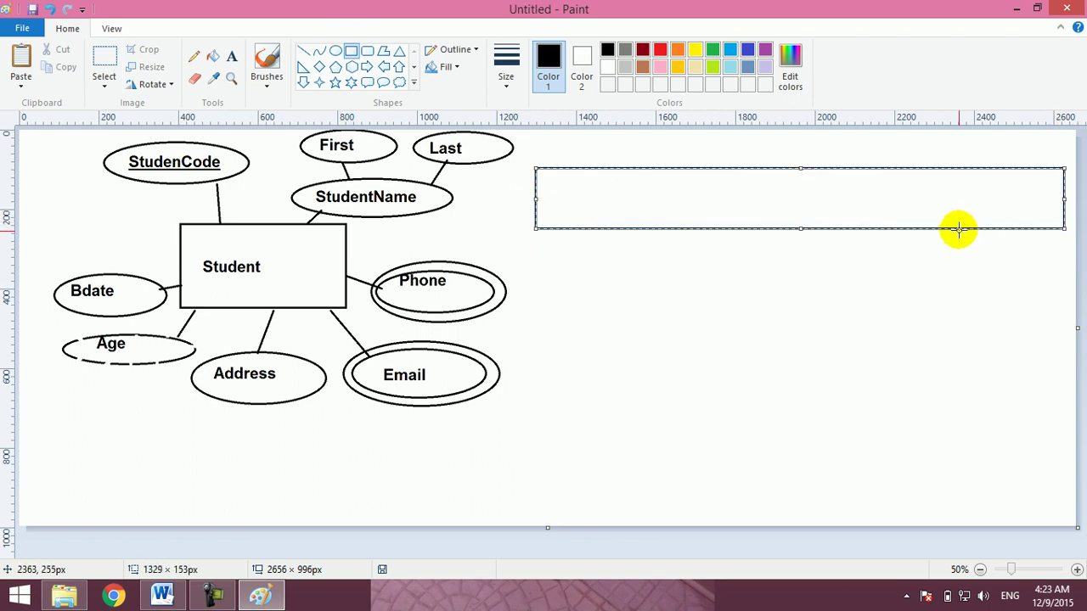
left_click_drag(959, 226, 946, 245)
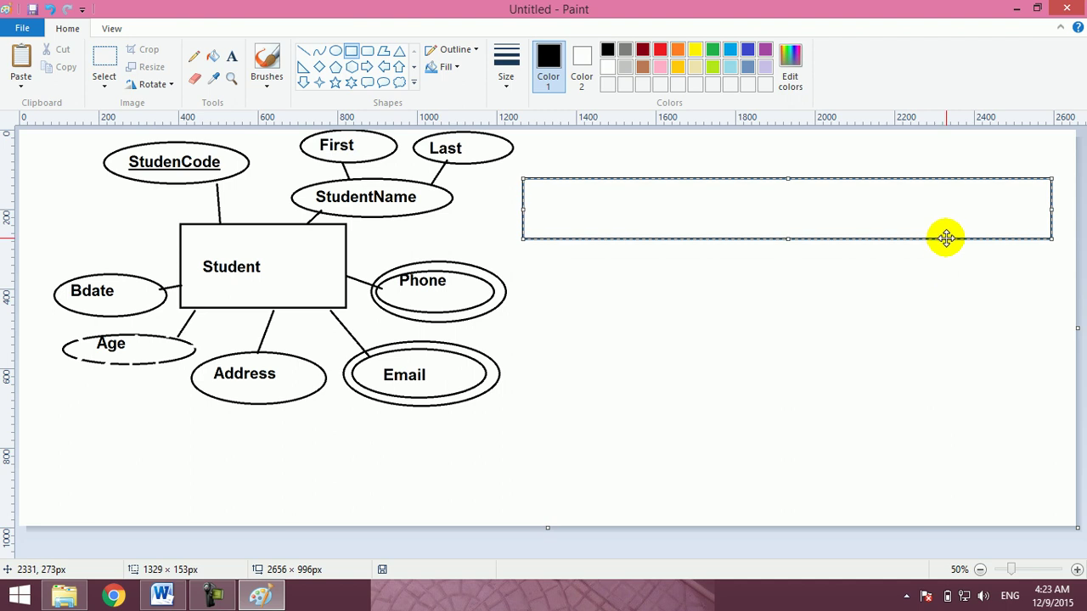
key("ctrl+v")
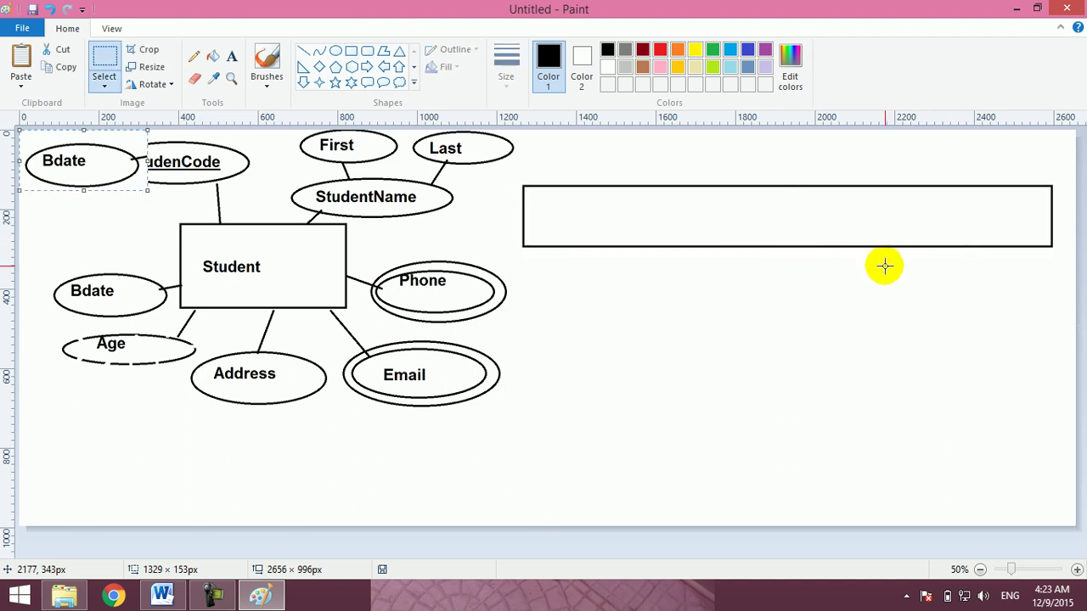
key("ctrl+z")
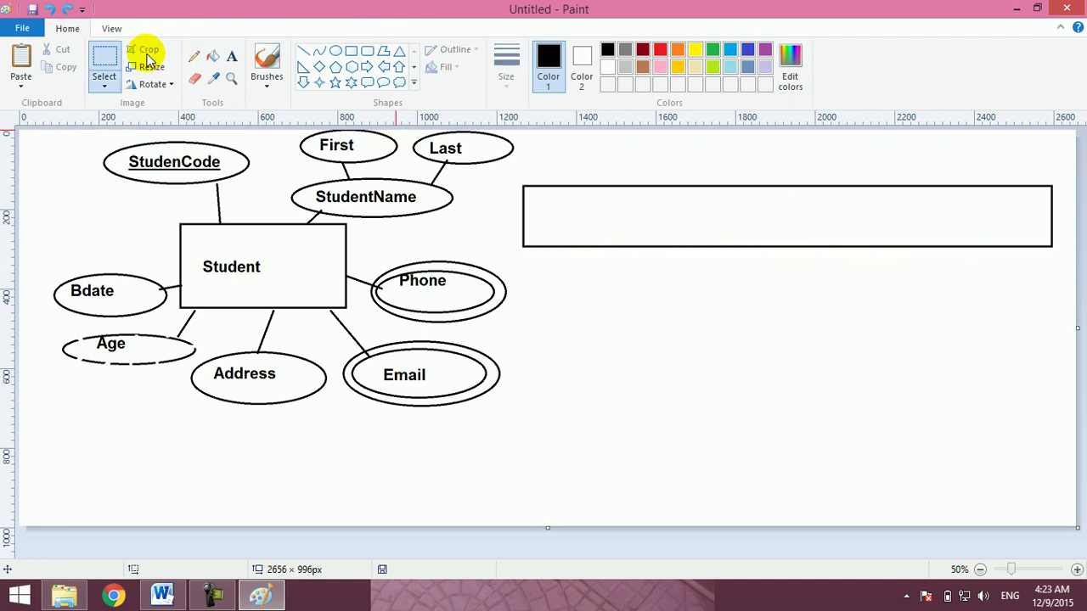
Duplicate the long rectangle and place the copy directly beneath it.
left_click(103, 62)
mouse_move(505, 171)
left_mouse_down()
mouse_move(900, 270)
mouse_move(1008, 211)
left_mouse_up()
left_click_drag(928, 224, 1063, 257)
left_click_drag(907, 238, 913, 338, "ctrl")
left_click(852, 464)
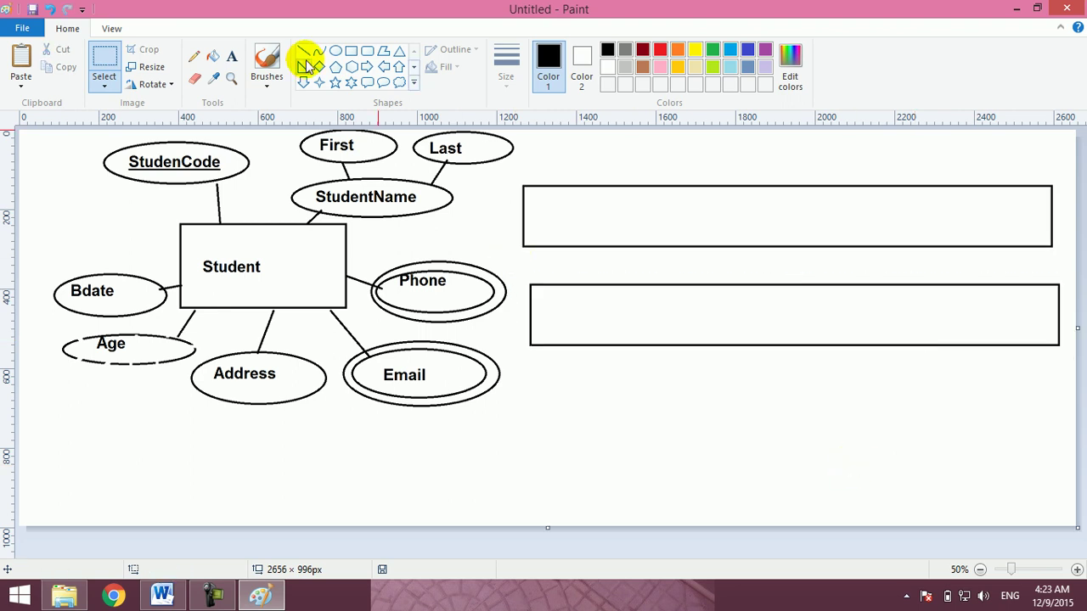
Erase the lower rectangle's left edge and the upper rectangle's right end.
left_click(194, 79)
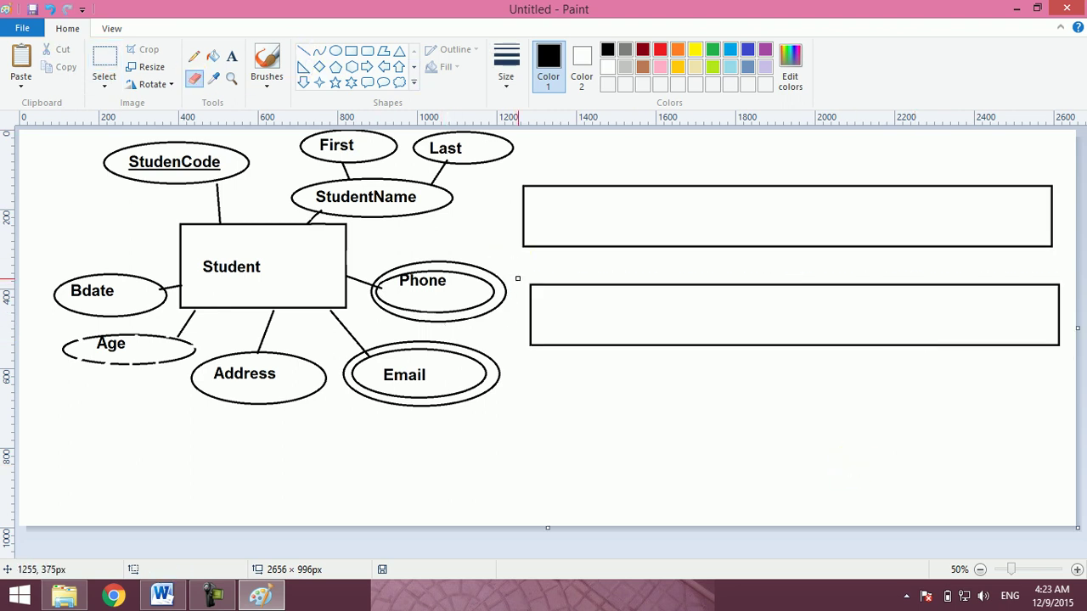
left_click_drag(531, 293, 531, 344)
left_click_drag(601, 258, 999, 225)
left_click_drag(1050, 197, 1051, 204)
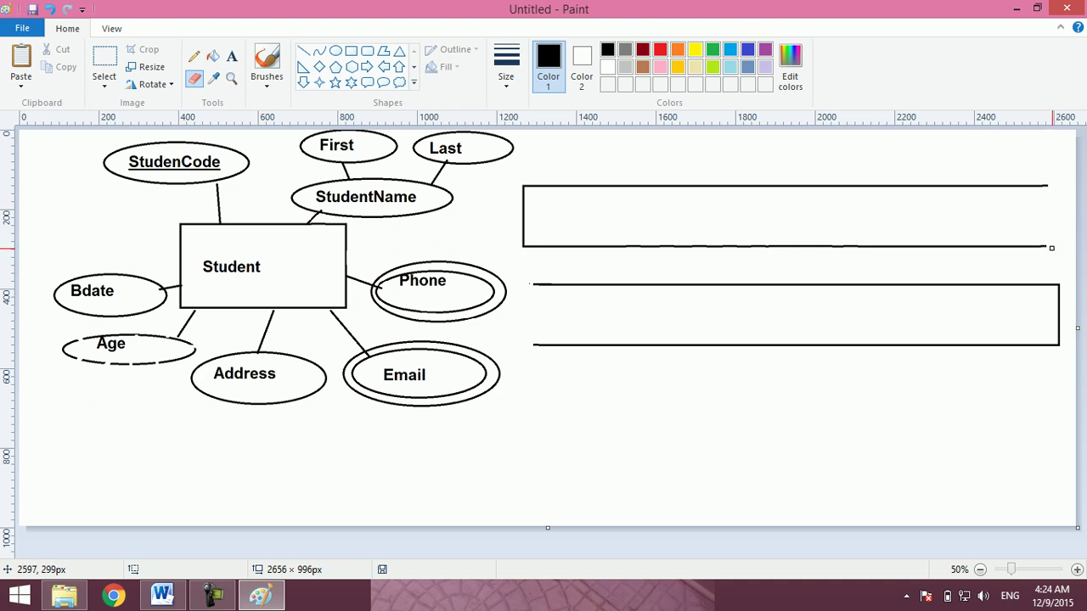
Add a 'Student' title above the top rectangle.
left_click(231, 56)
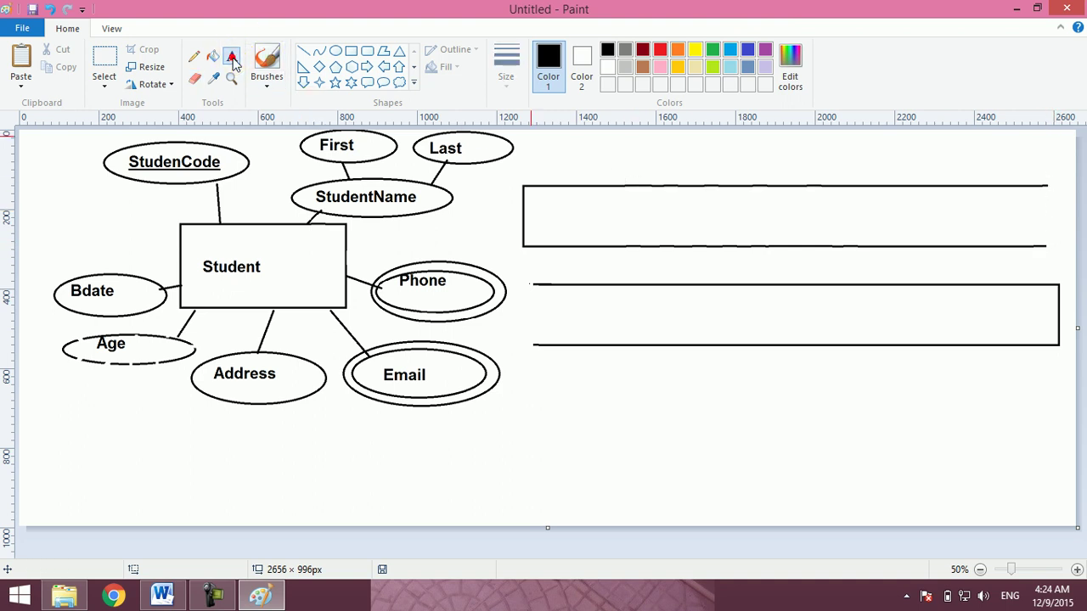
left_click(533, 150)
type("Studeny")
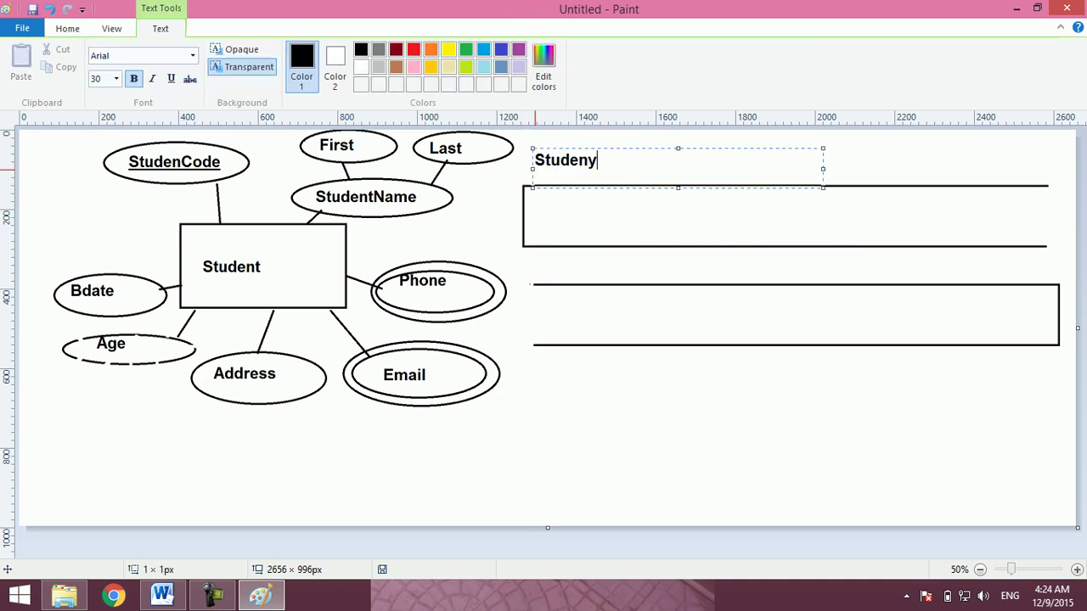
type("t")
left_click_drag(596, 148, 592, 158)
left_click(497, 243)
Write an underlined StudentCode label inside the top rectangle.
left_click(434, 238)
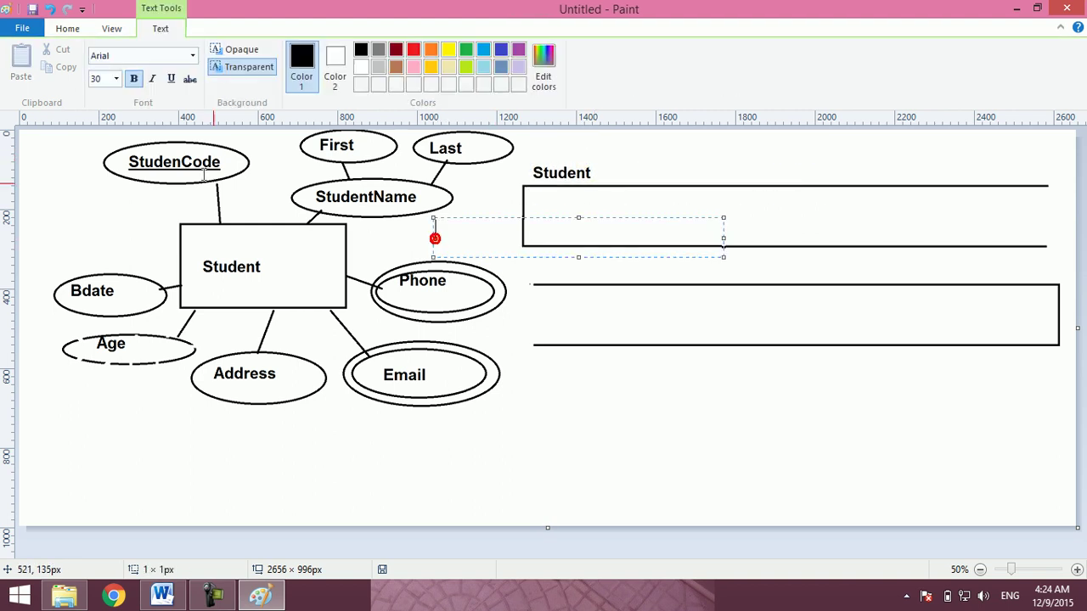
left_click(550, 201)
left_click(534, 197)
type("StudentCode")
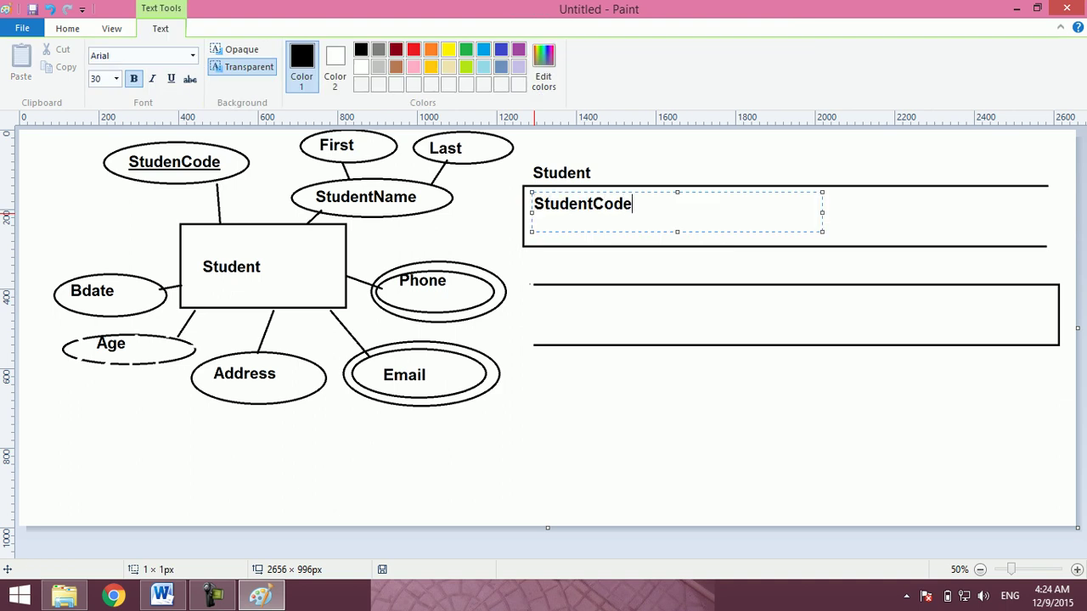
key("ctrl+a")
key("ctrl+u")
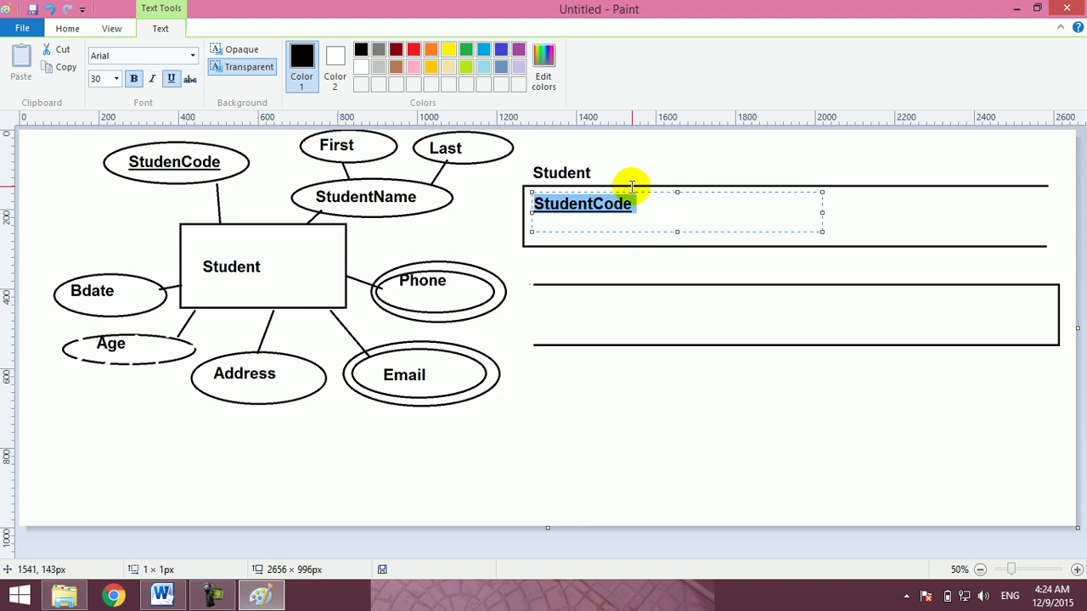
left_click(631, 186)
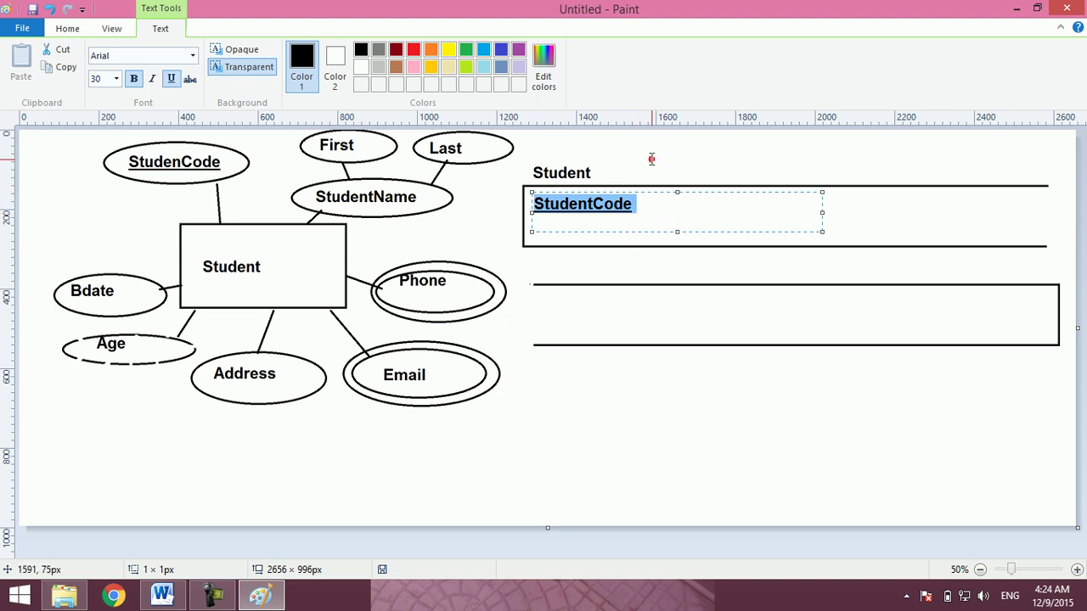
left_click(651, 159)
Add a PK label beneath StudentCode.
left_click(566, 223)
type("P")
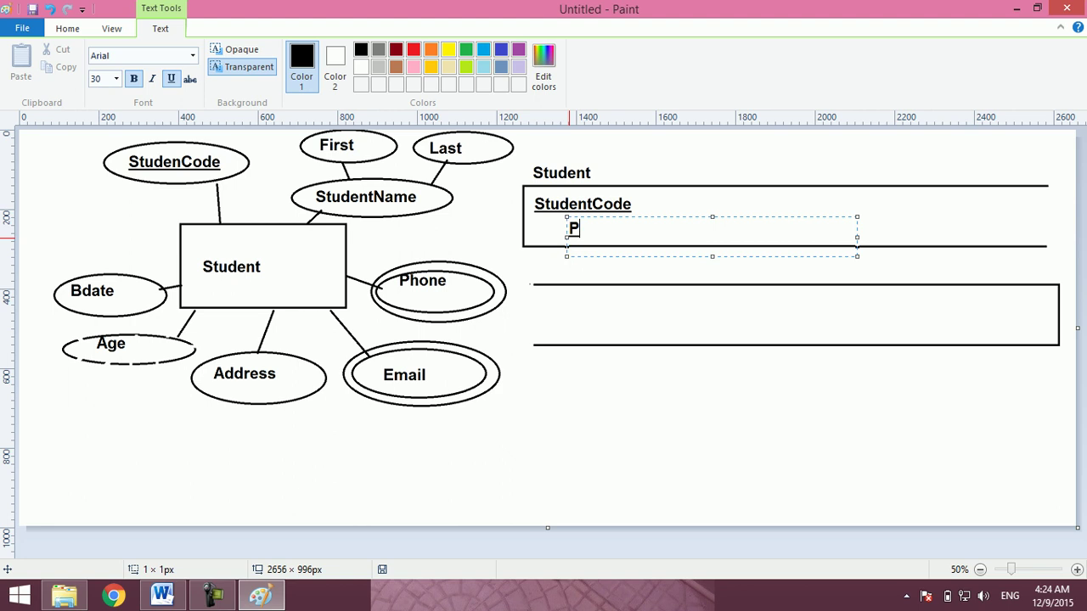
type("K")
key("shift+Left")
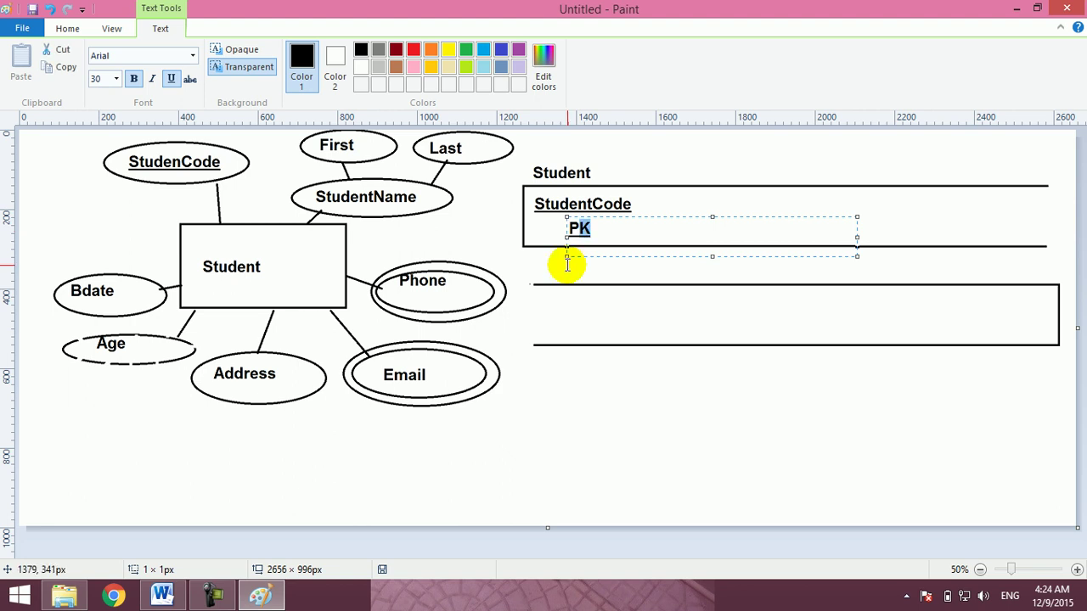
left_click(614, 274)
left_click(611, 253)
left_click(662, 216)
Add First and Last column names beside StudentCode.
left_click(661, 214)
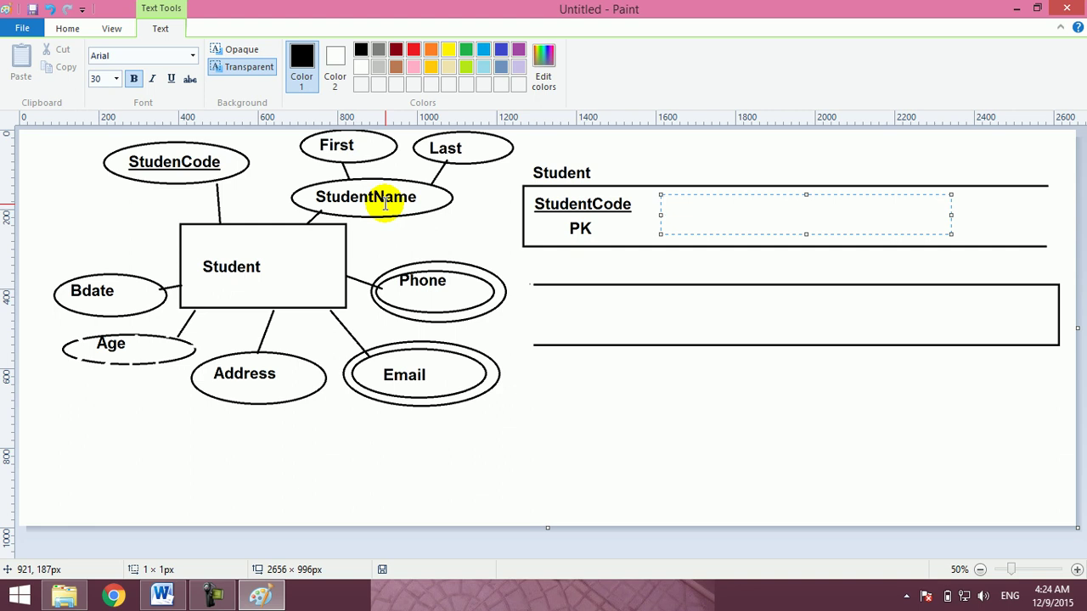
type("First         Last")
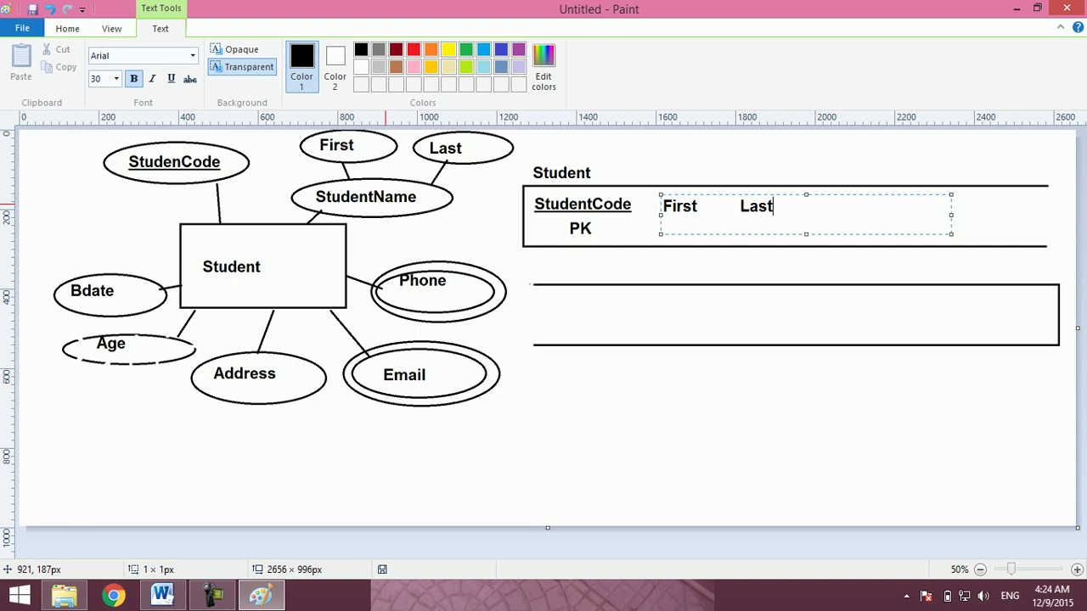
left_click(670, 178)
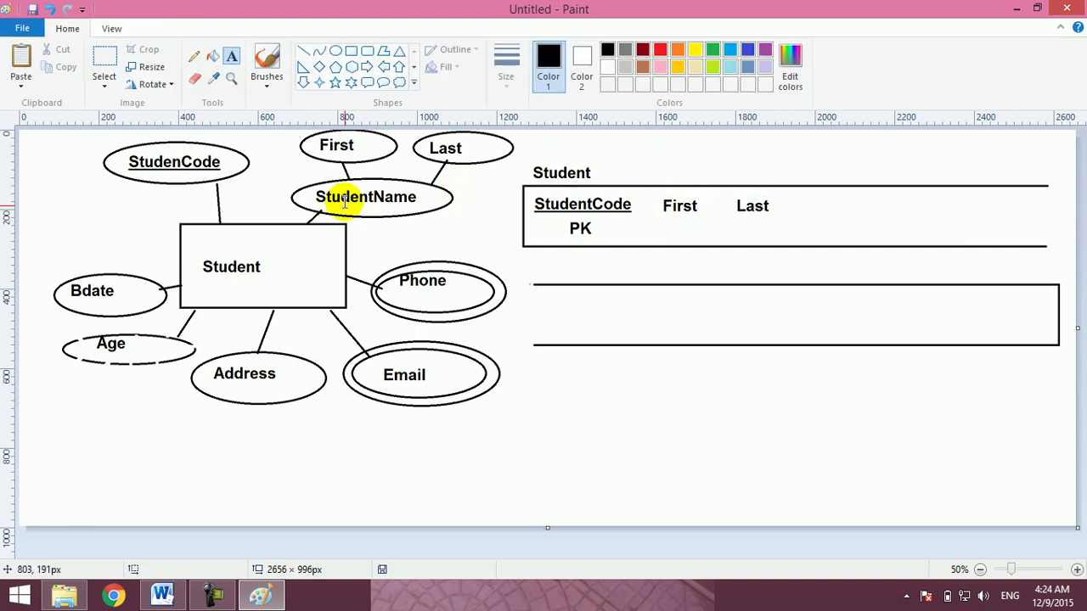
Draw vertical dividers between StudentCode, First and Last, and to the right of Last.
left_click(304, 51)
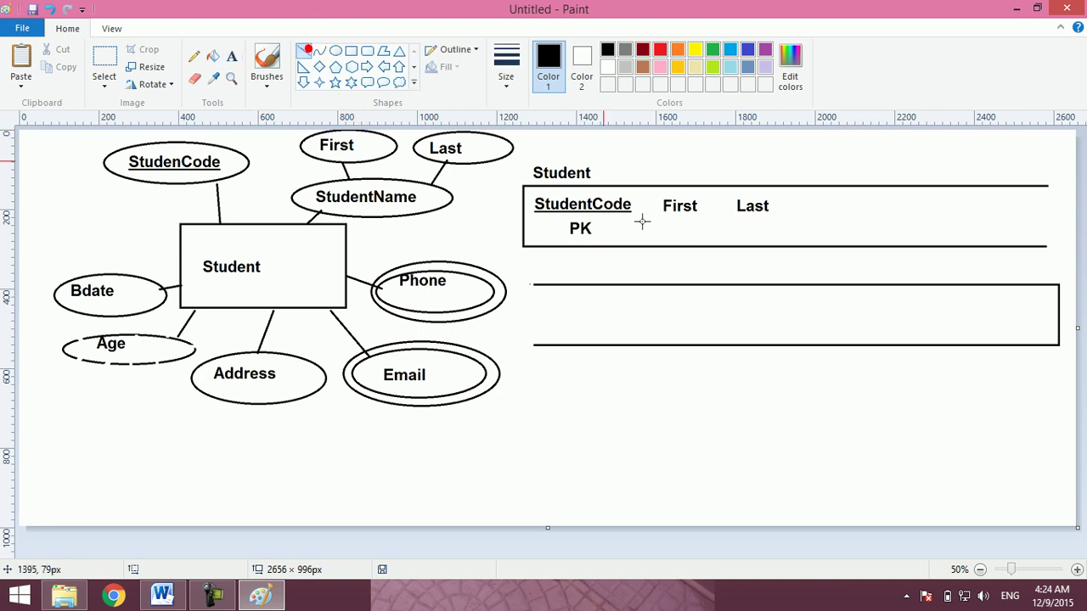
left_click_drag(644, 185, 643, 246)
left_click_drag(715, 185, 716, 246)
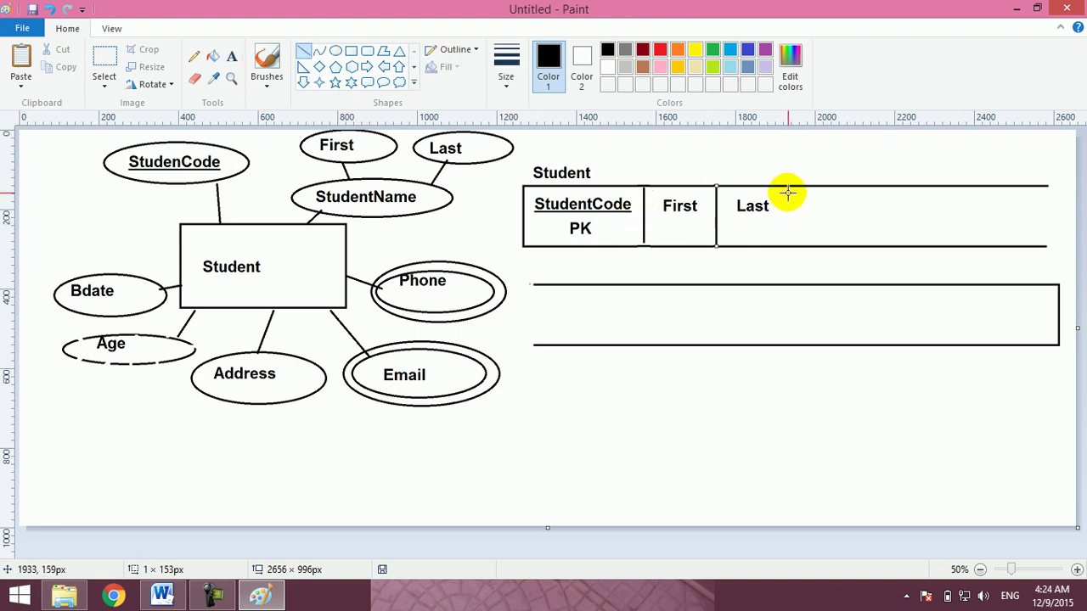
left_click_drag(781, 186, 783, 245)
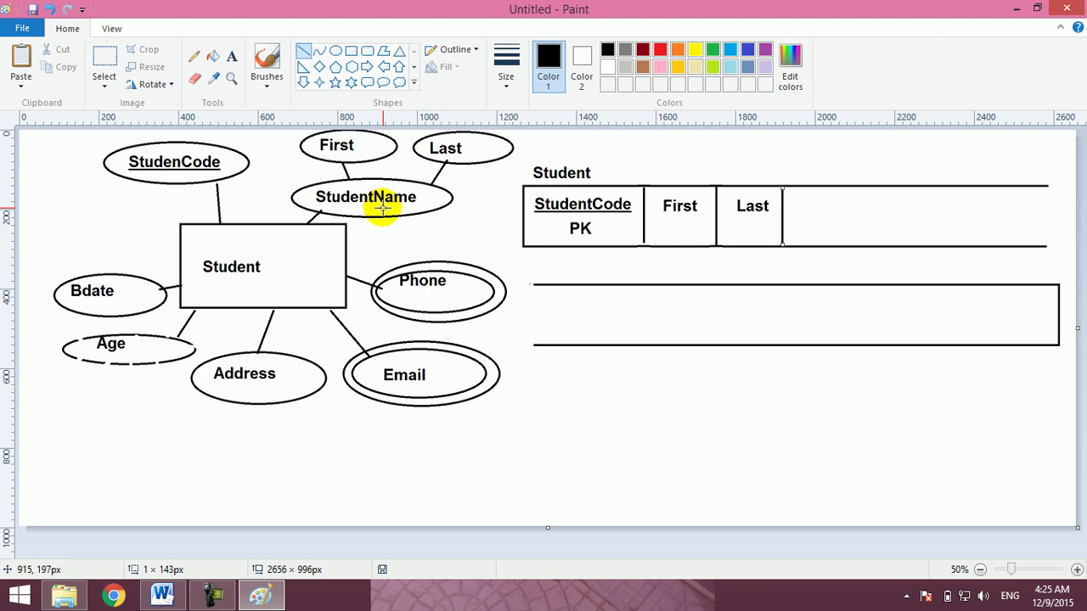
Add BDate and Address column labels after Last.
left_click(235, 59)
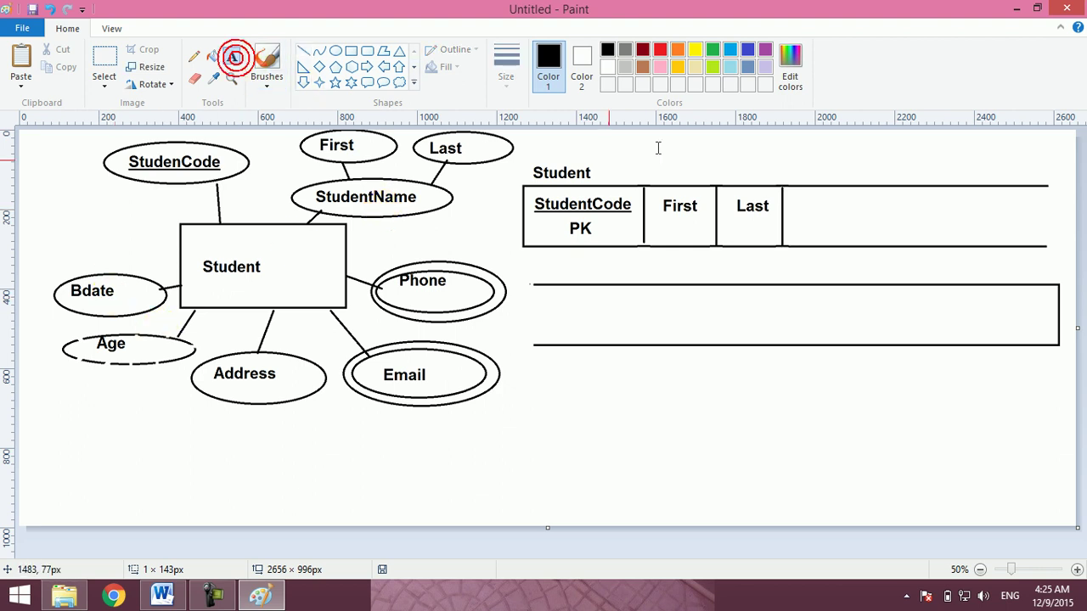
left_click(784, 209)
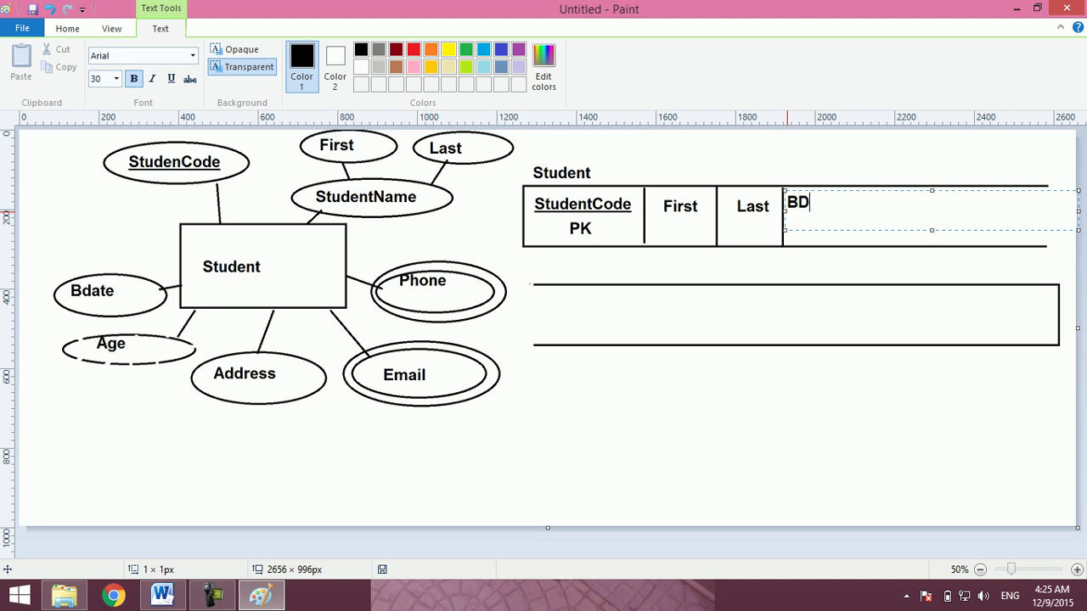
left_click(869, 173)
left_click(846, 210)
type("Address")
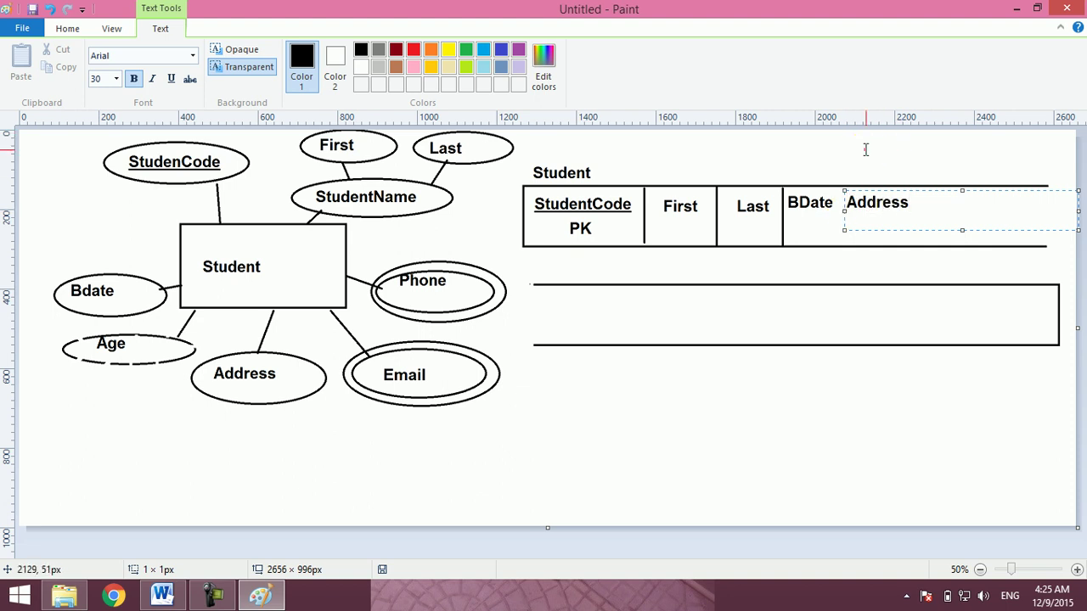
double_click(863, 148)
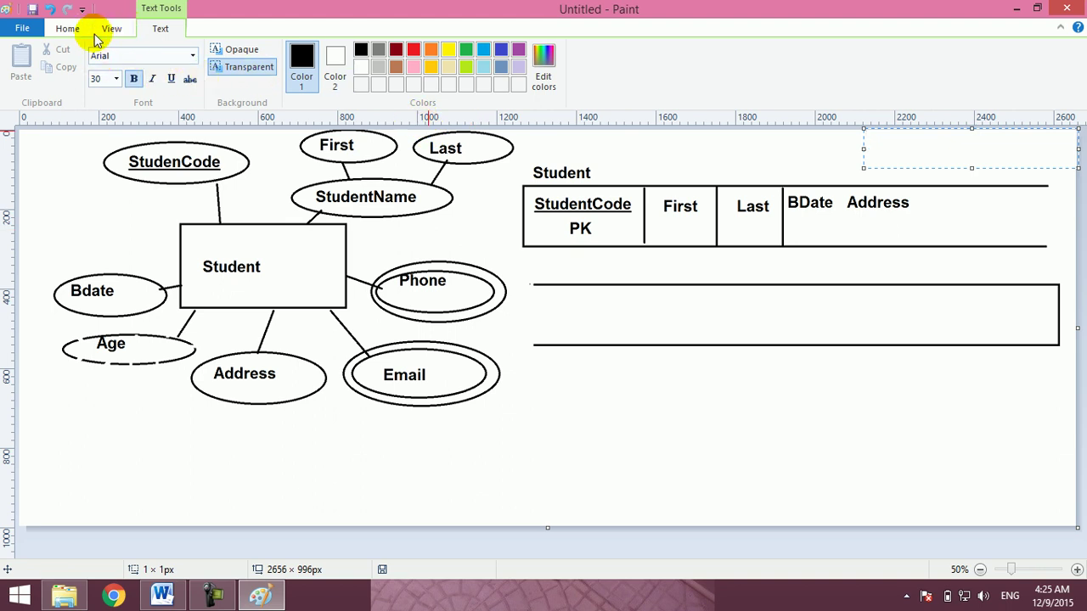
Draw dividers between BDate and Address and to the right of Address.
left_click(68, 31)
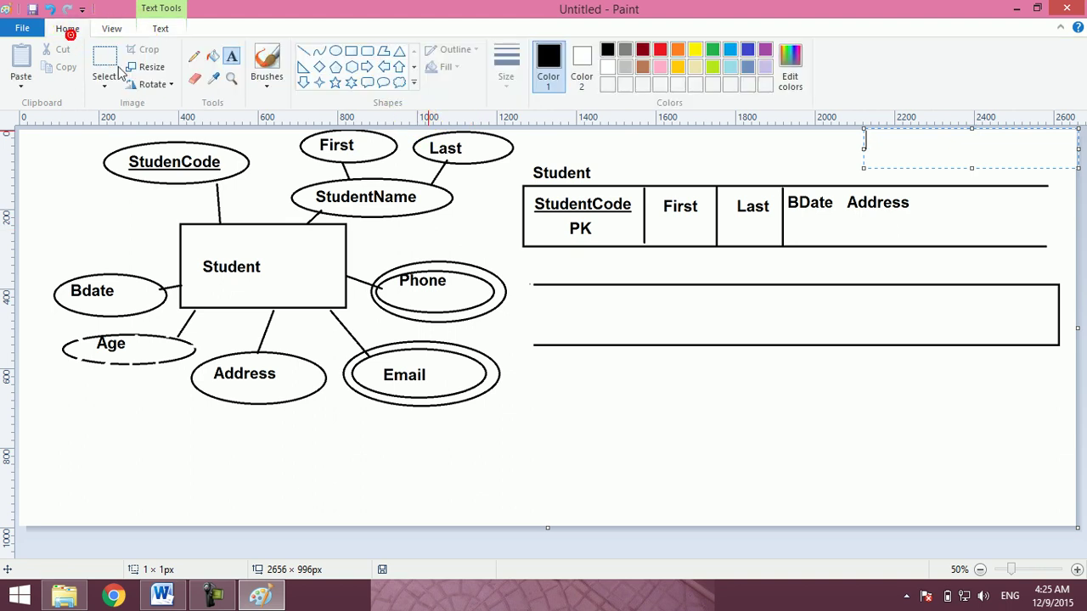
left_click(304, 52)
left_click_drag(839, 185, 838, 246)
left_click_drag(921, 186, 922, 247)
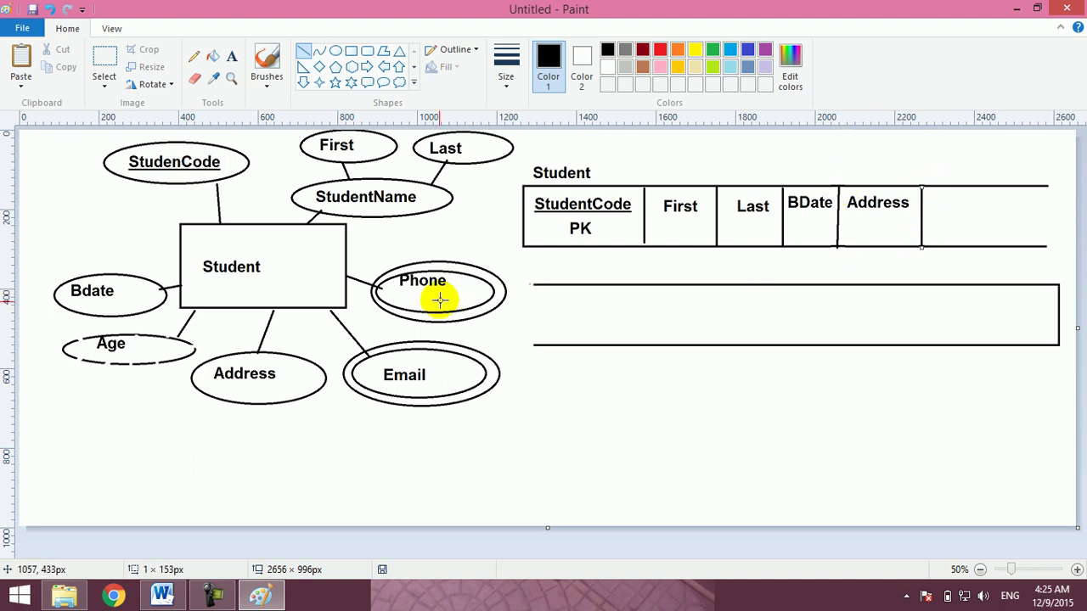
In Word, place the insertion point at the end of item 4.
left_click(162, 596)
scroll(645, 486, "down", 5)
key("Up")
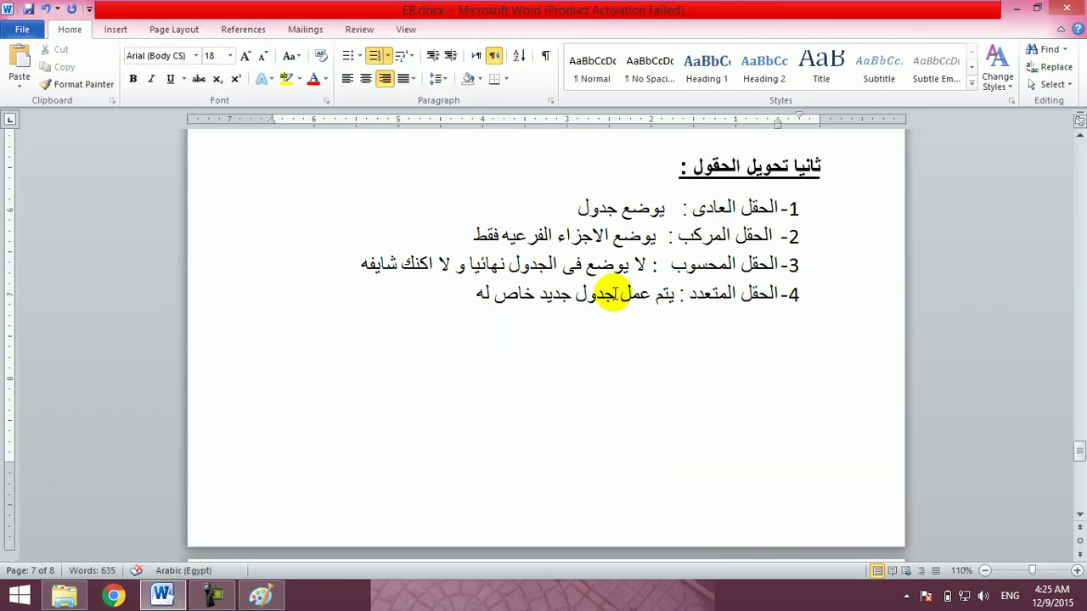
left_click(446, 294)
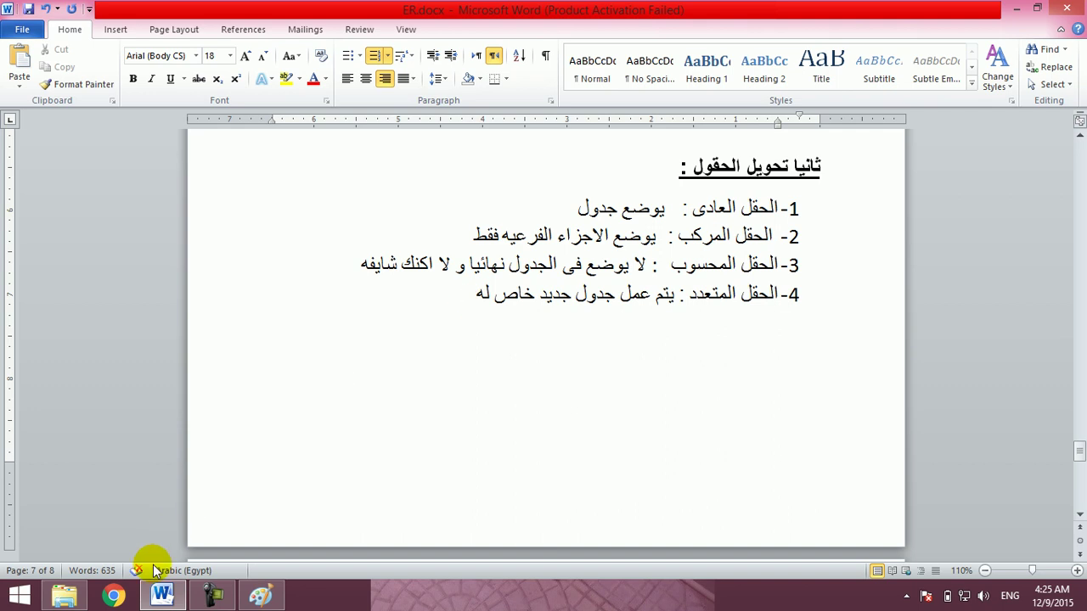
left_click(153, 597)
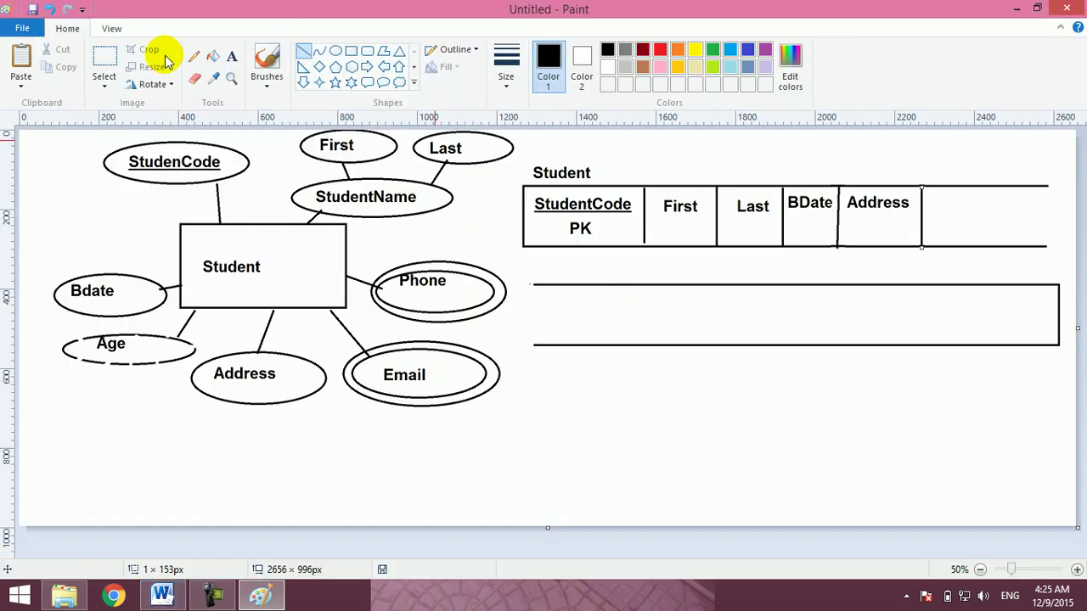
Delete the lower table box and draw a new rectangle in its place.
left_click(104, 58)
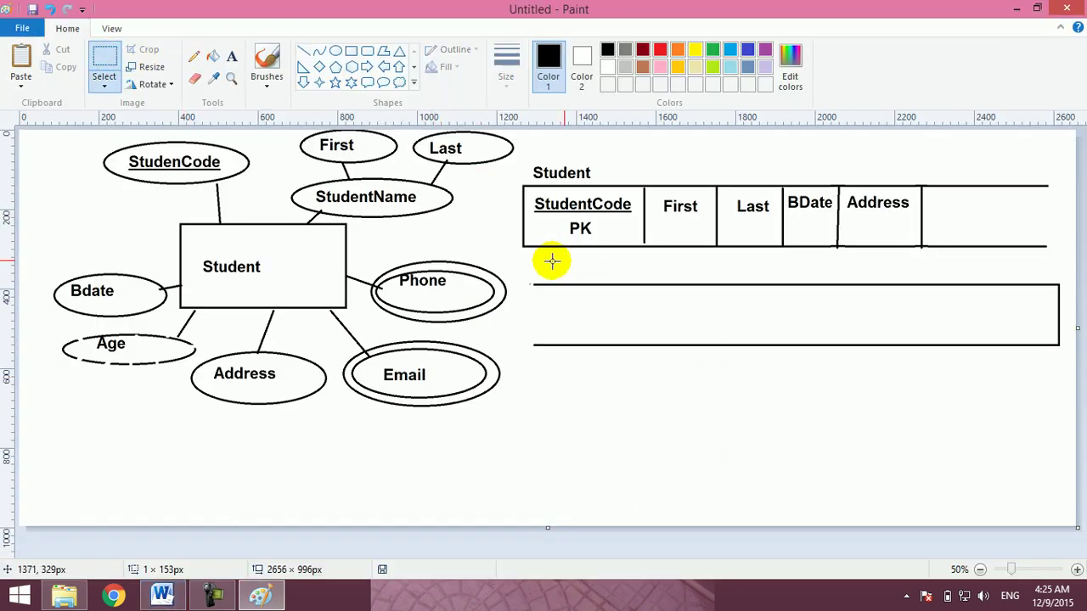
left_click_drag(515, 266, 1061, 361)
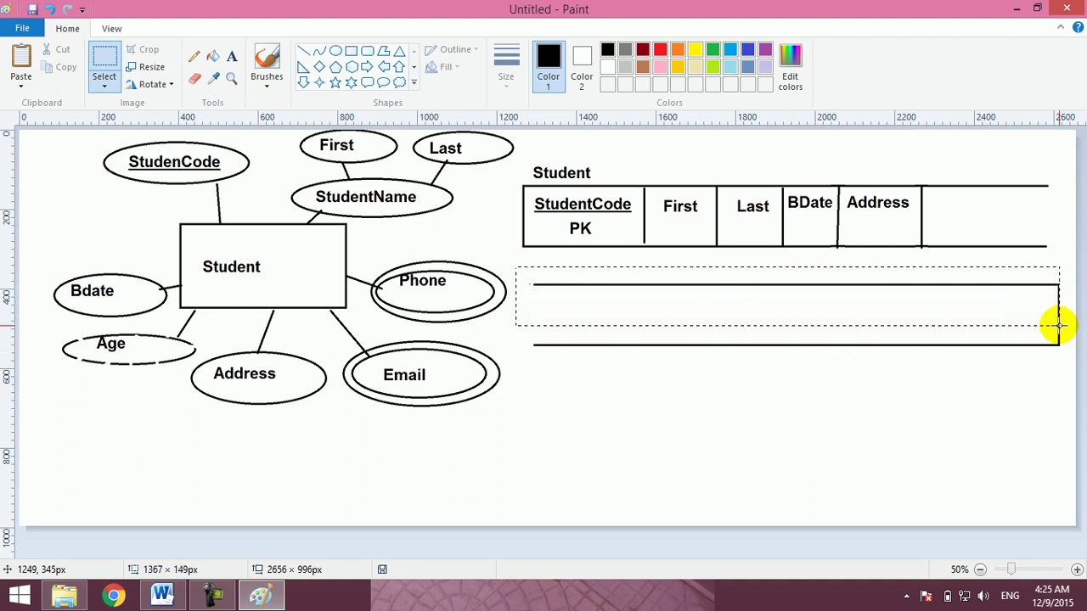
key("Delete")
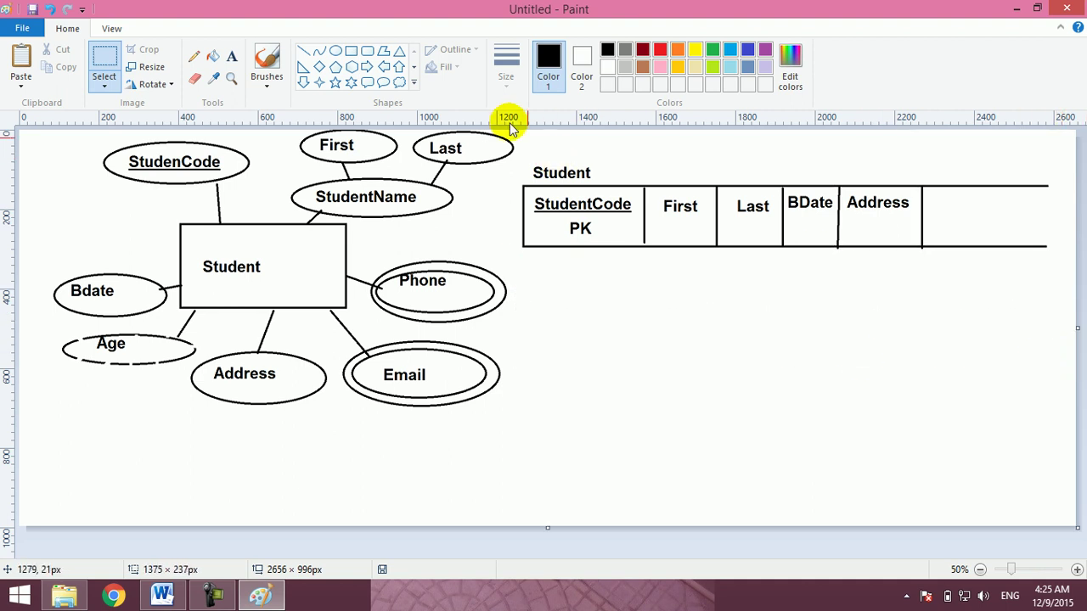
left_click(350, 51)
mouse_move(541, 293)
left_mouse_down()
mouse_move(940, 373)
mouse_move(1035, 348)
left_mouse_up()
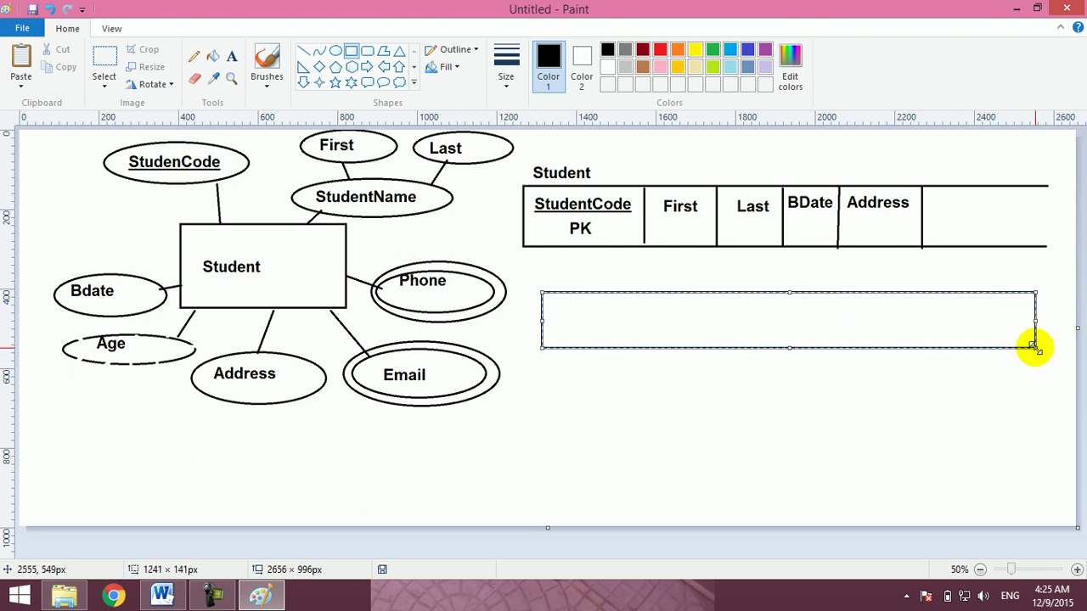
Title the new box 'StudentPhone'.
left_click(231, 56)
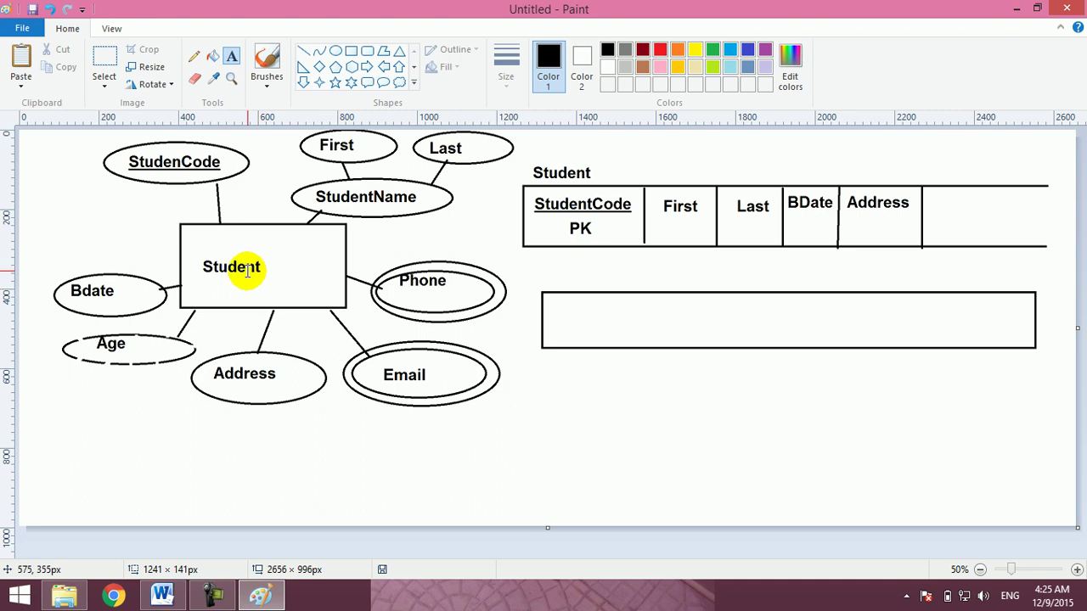
left_click(540, 280)
type("Studen")
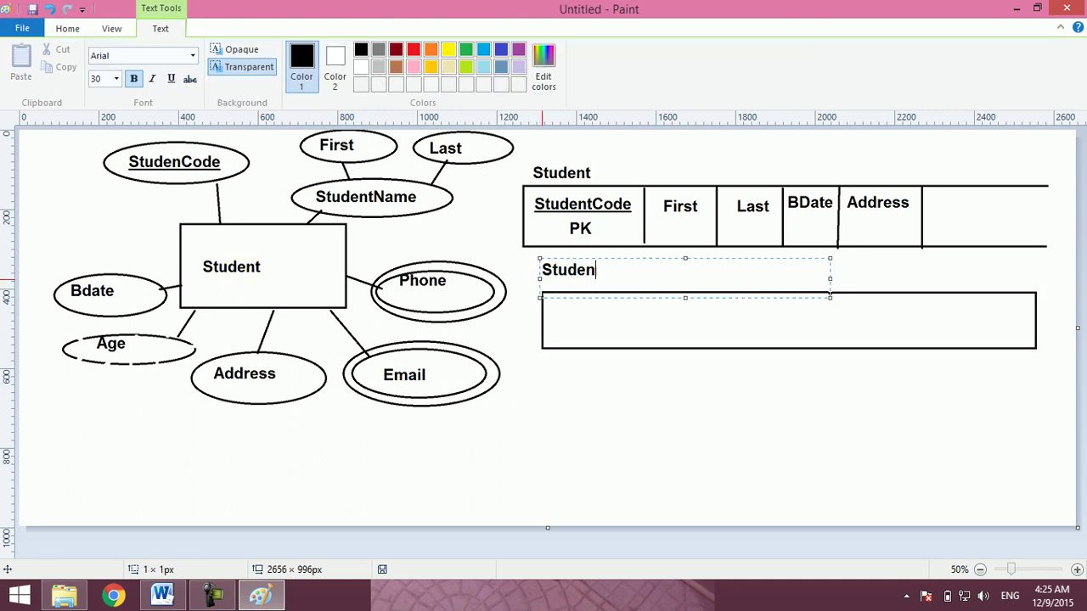
type("e")
left_click(563, 383)
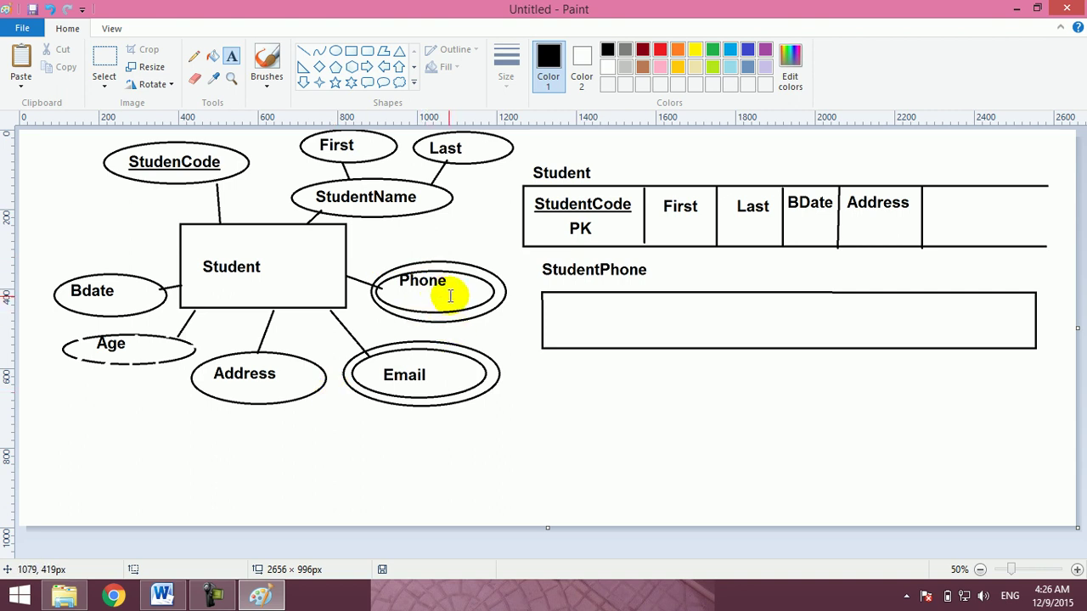
Append a colon and stray Latin characters at the end of item 4 in Word.
left_click(160, 597)
left_click(446, 347)
type(":")
type("hgltjhp hgvzds")
key("BackSpace")
key("BackSpace")
key("BackSpace")
key("BackSpace")
key("BackSpace")
key("BackSpace")
key("BackSpace")
key("BackSpace")
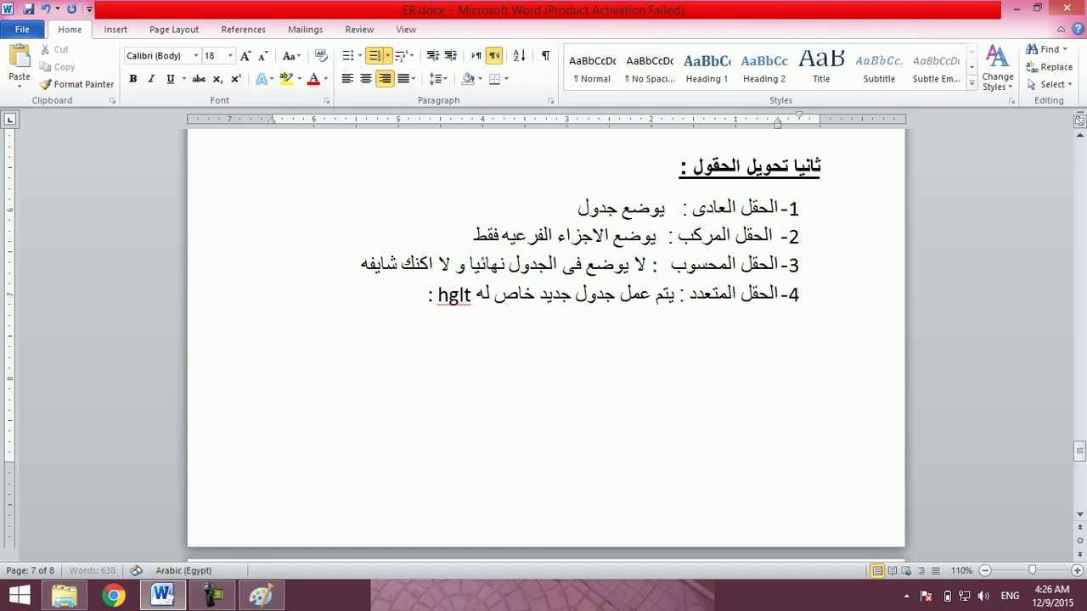
type("المفتاح الرئيسى لهذا الجدو")
Type in Arabic that the new table's key combines the field and its owner entity's primary key.
key("alt+shift")
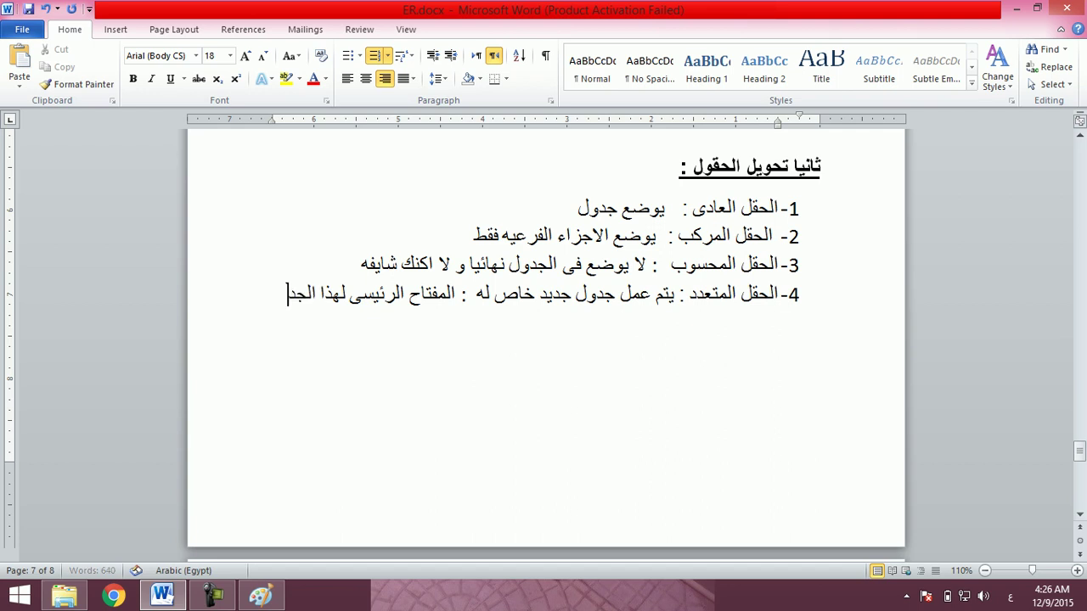
type("ل مكون من جزئين (")
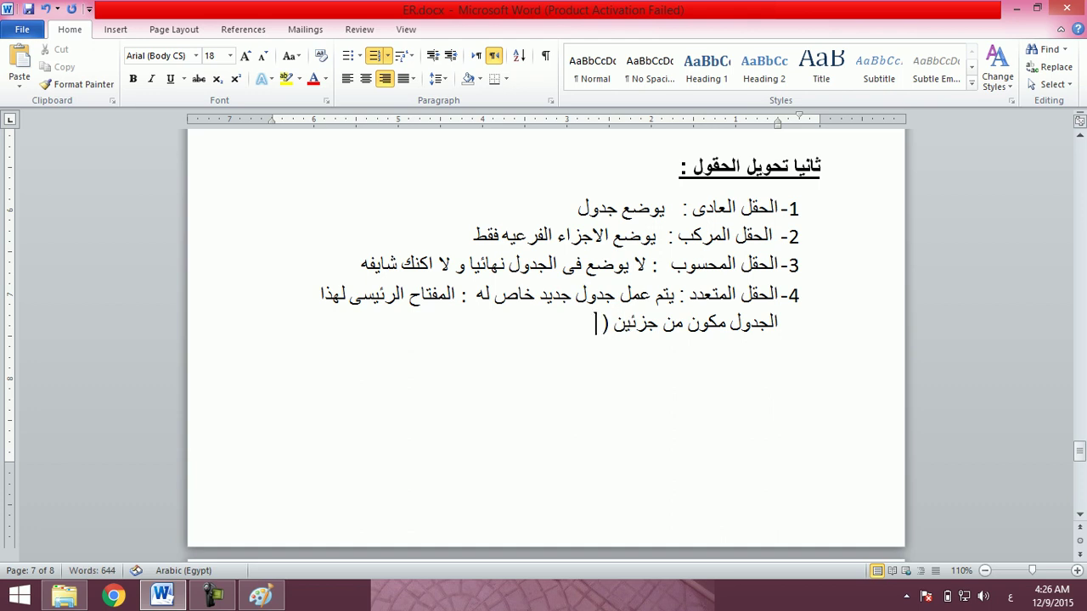
type(" اسم الحقل")
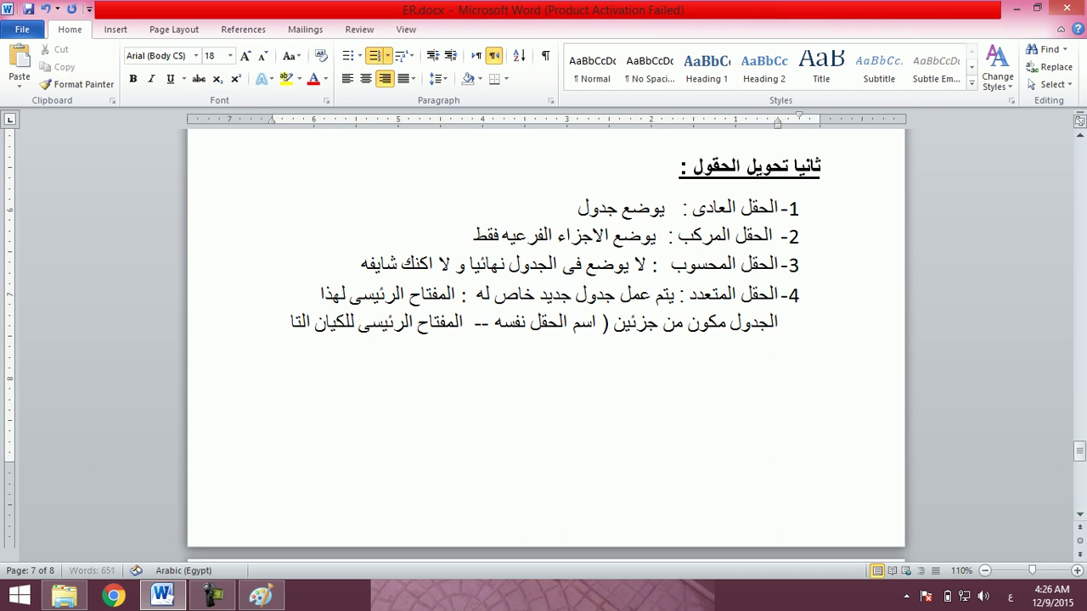
key("Return")
type("له الحقل المتعدد )")
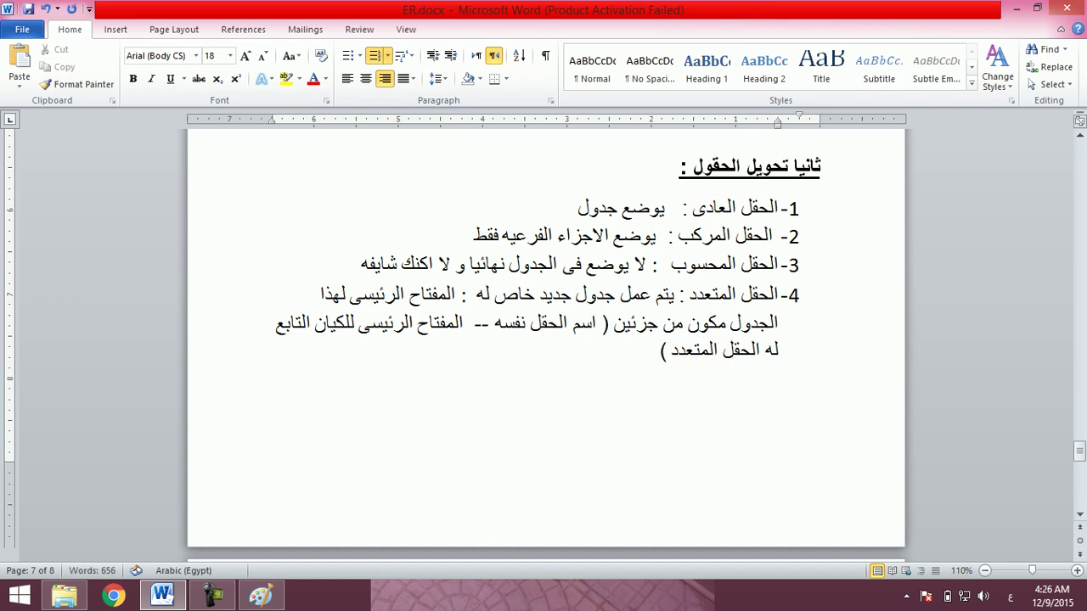
left_click(356, 458)
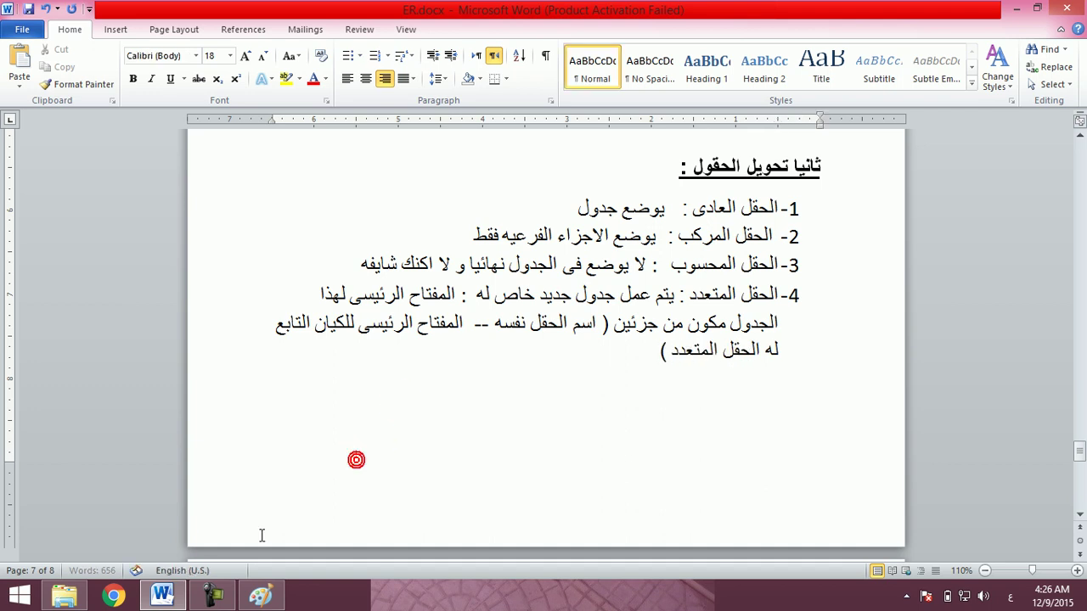
left_click(260, 596)
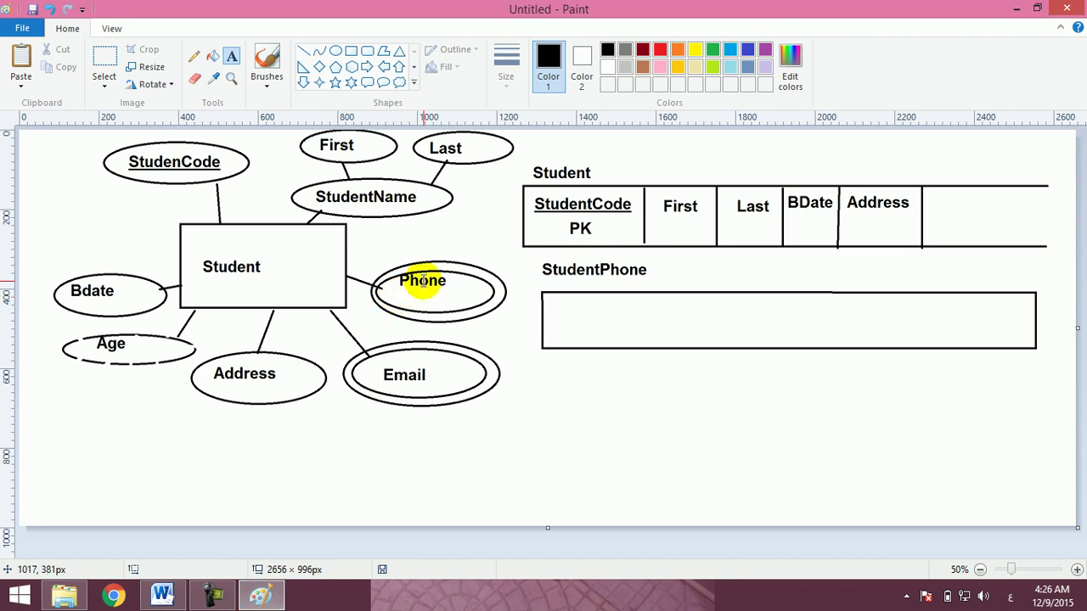
Write 'Phone StudentCode' inside the StudentPhone box, both underlined.
left_click(552, 318)
type("Phone")
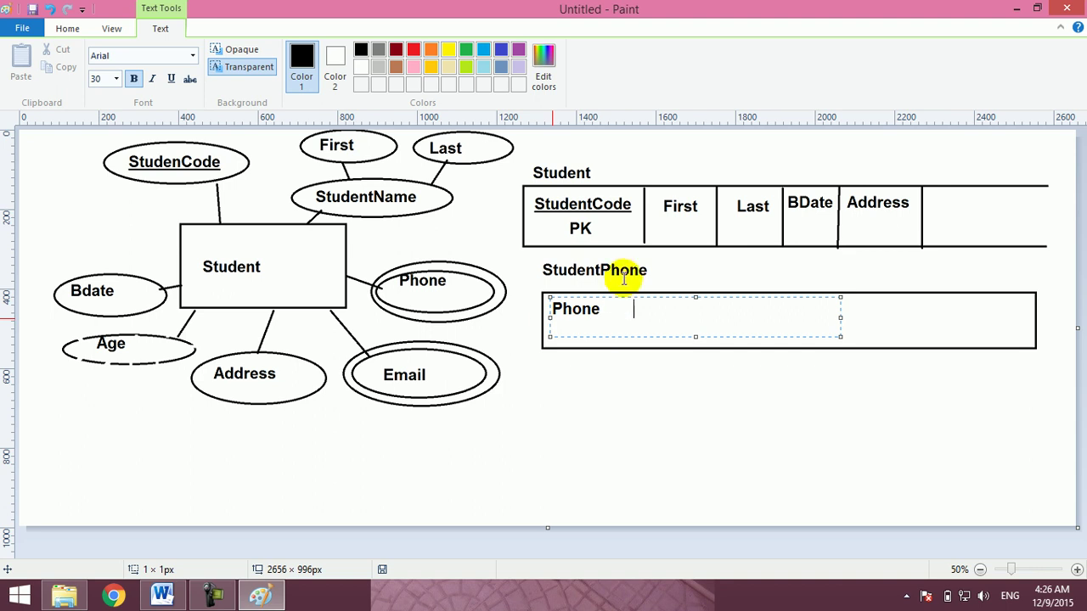
type("StudentCode")
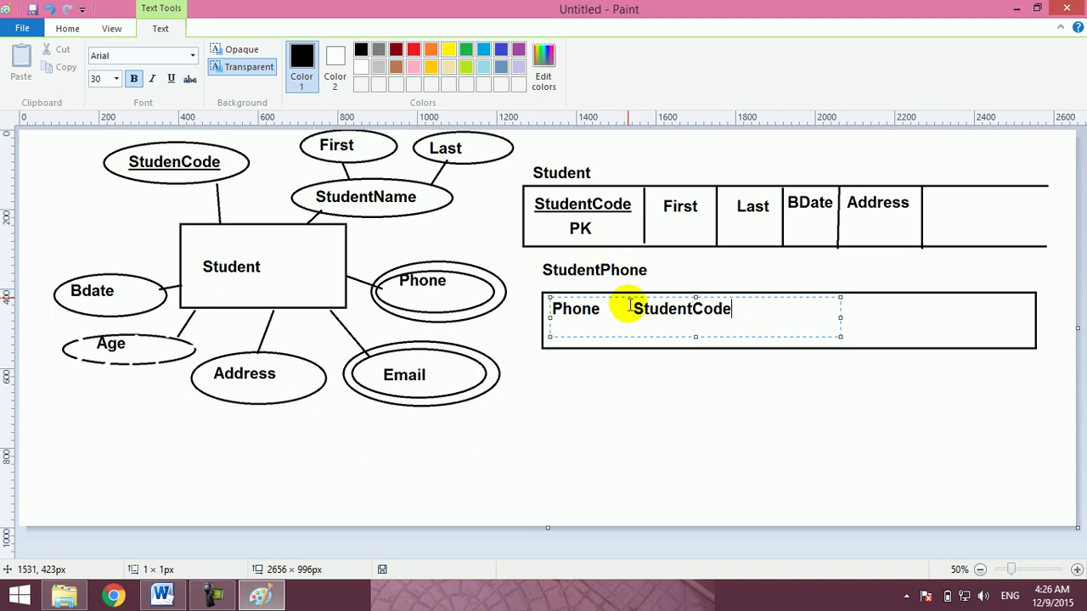
key("ctrl+a")
key("ctrl+u")
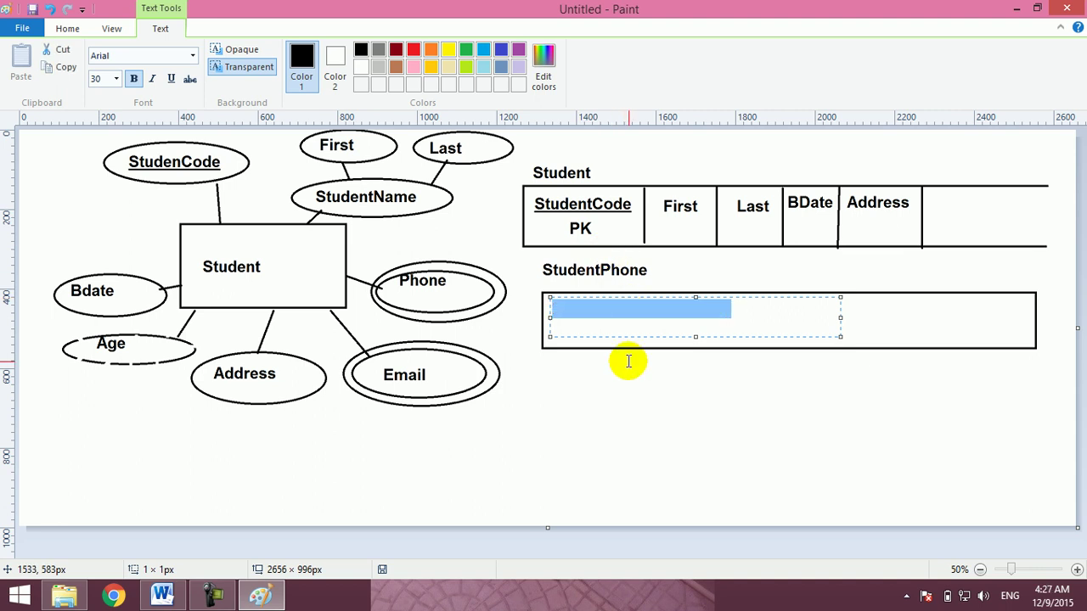
left_click(628, 361)
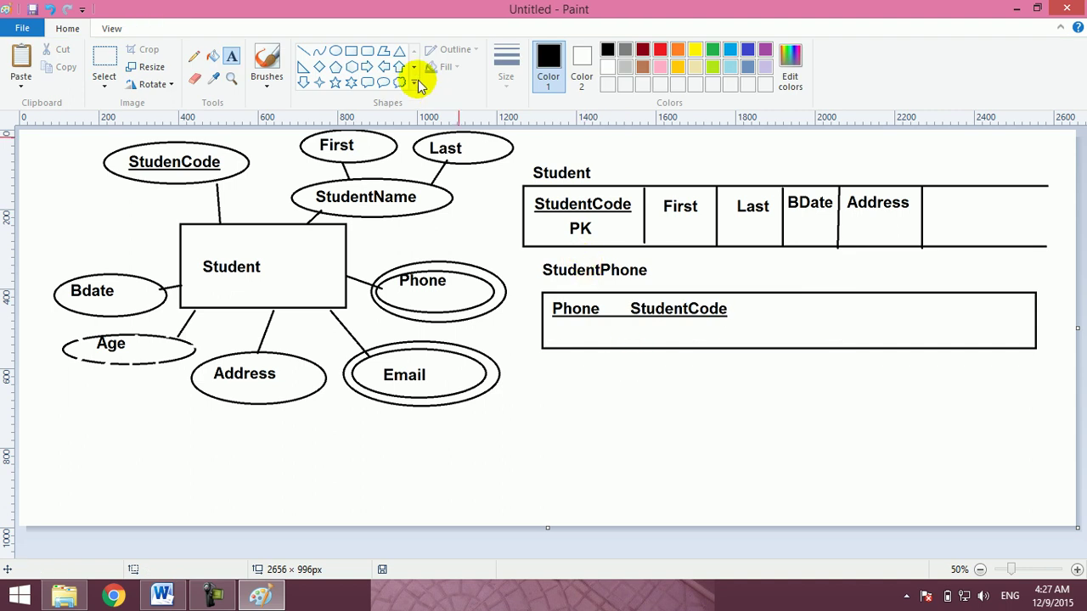
Draw a green curve linking Student's StudentCode to StudentPhone's StudentCode.
left_click(319, 50)
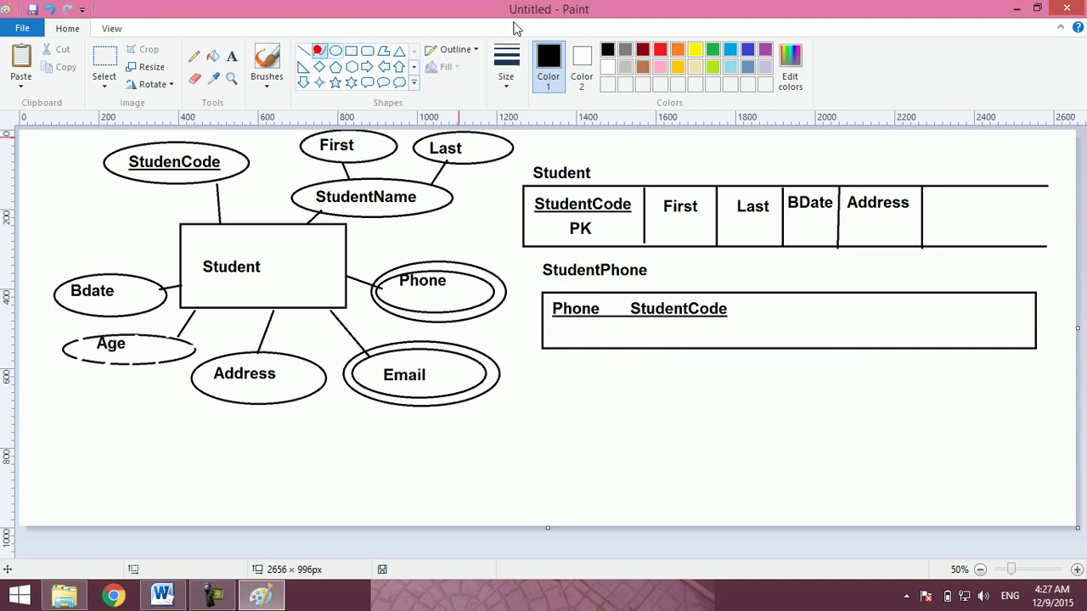
left_click(711, 49)
mouse_move(665, 297)
left_mouse_down()
mouse_move(621, 242)
mouse_move(673, 271)
left_mouse_up()
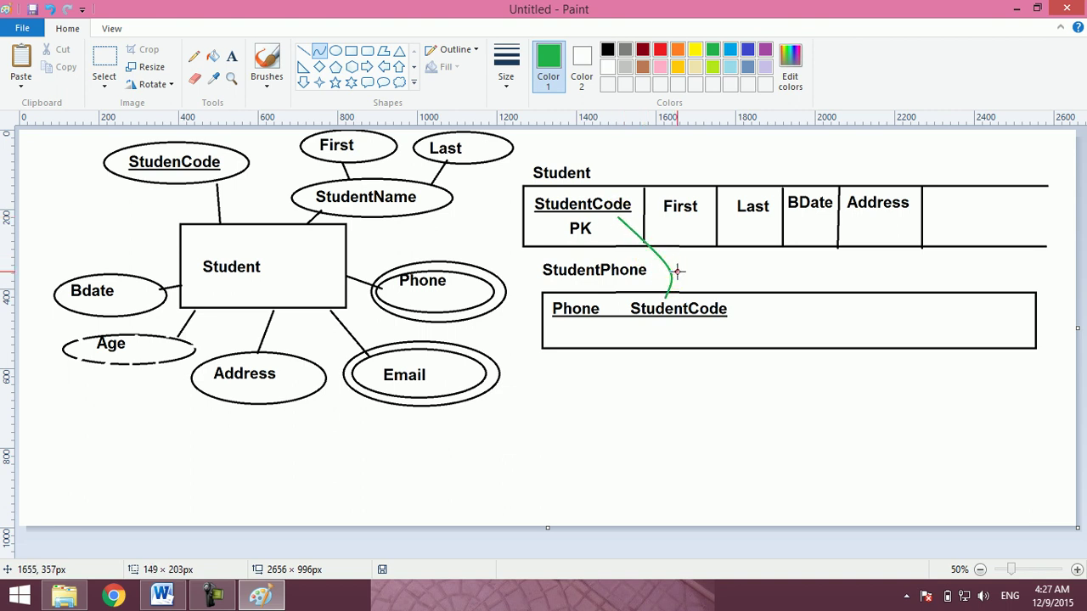
left_click(676, 362)
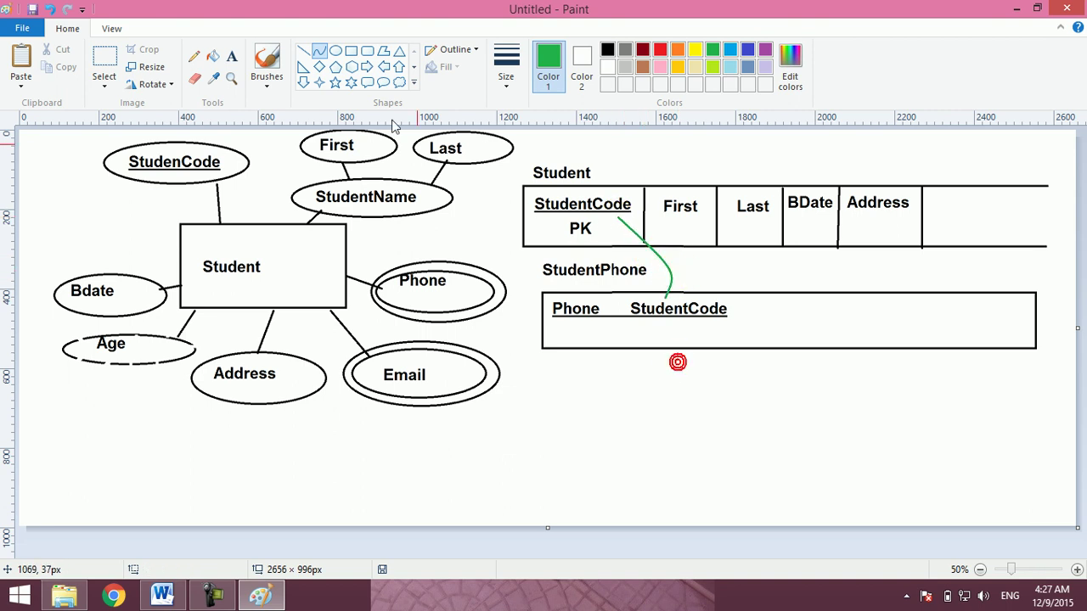
Label StudentPhone's StudentCode as FK and Phone as PK in green.
left_click(231, 56)
type("FK")
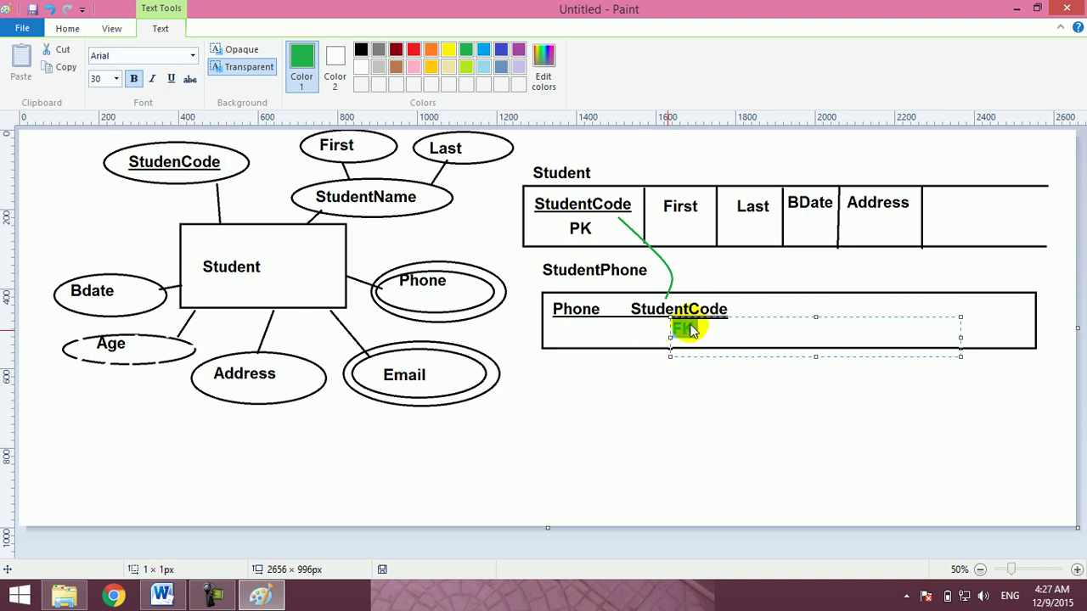
left_click_drag(698, 318, 689, 323)
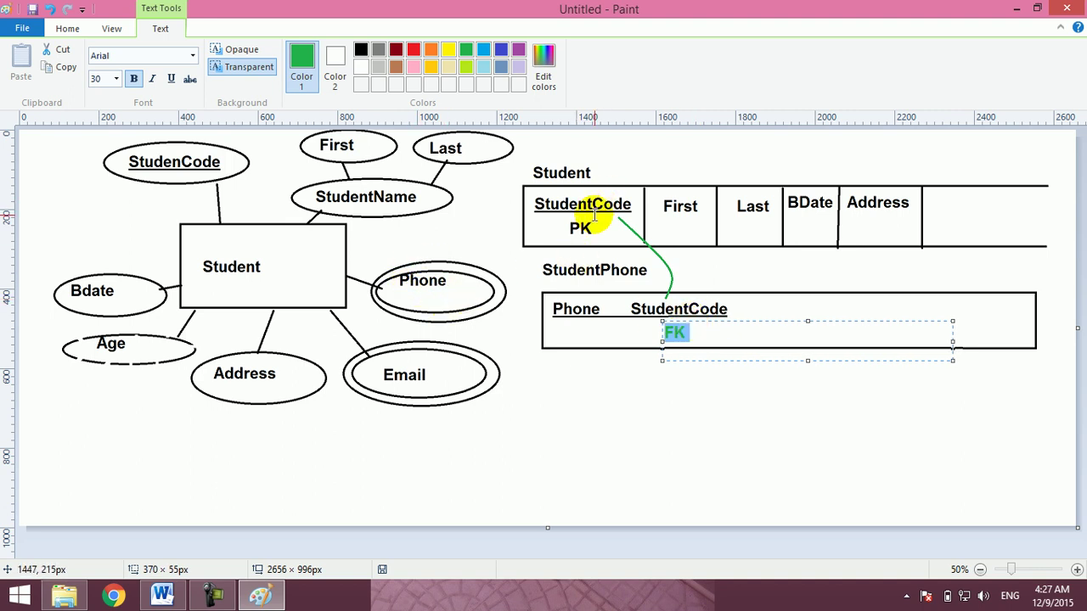
left_click(597, 346)
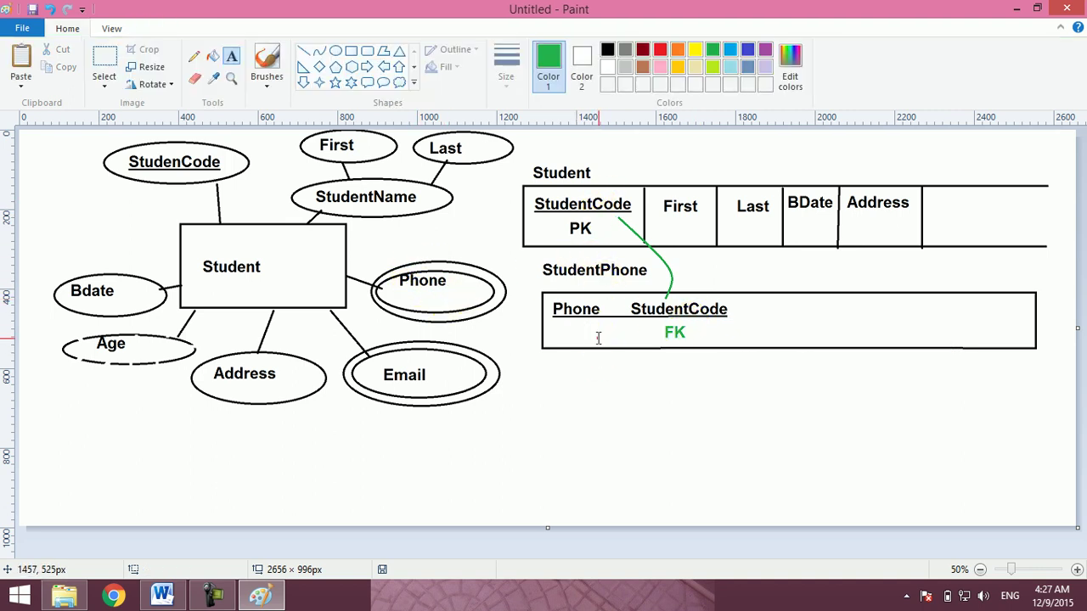
left_click(598, 338)
type("PK")
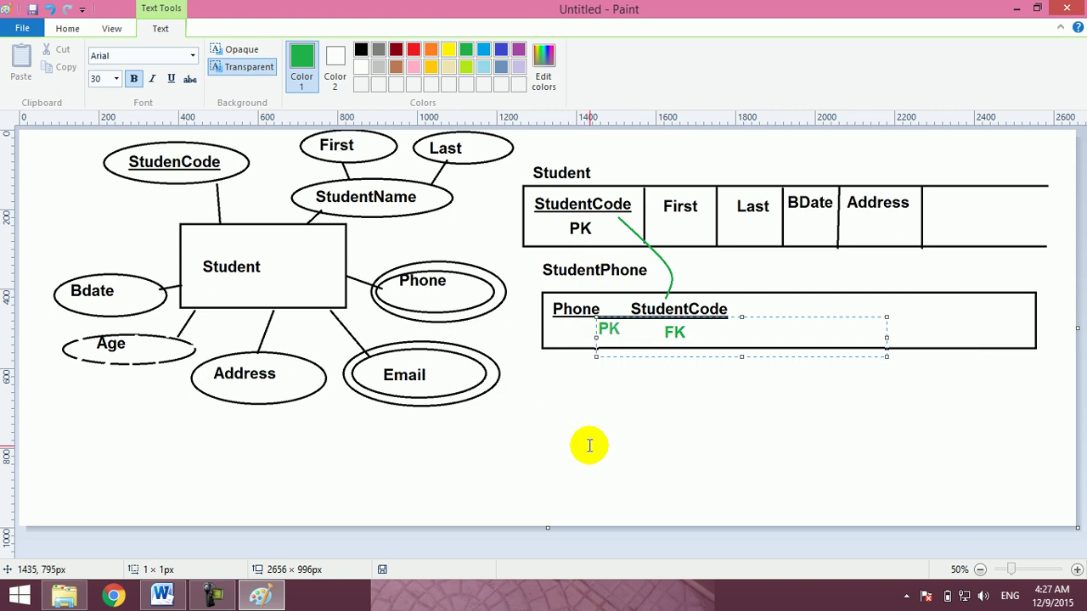
left_click(589, 446)
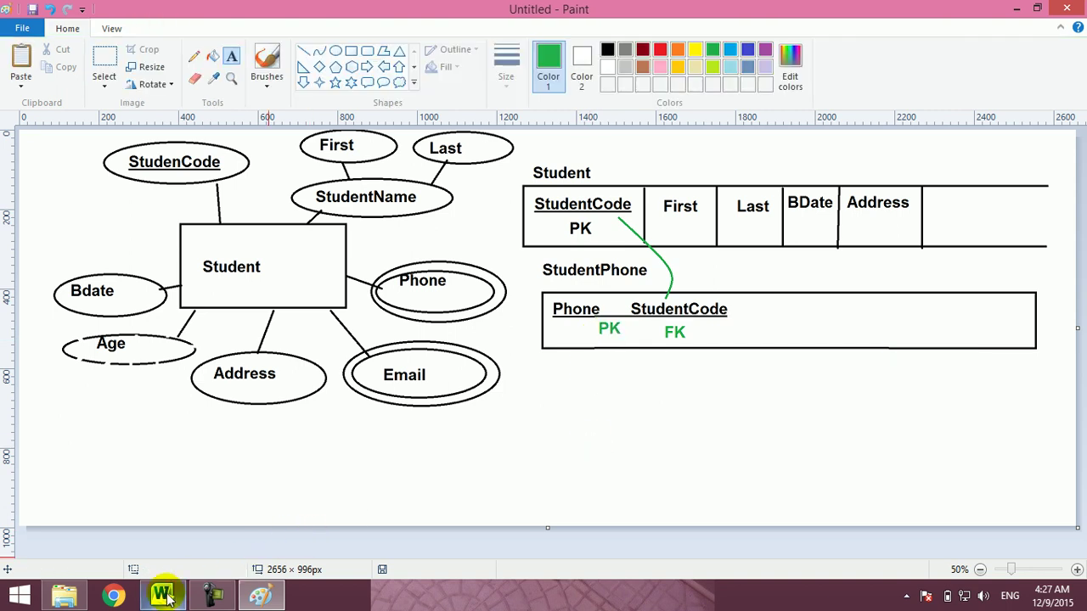
left_click(162, 595)
Make item 4's title bold in the Arabic list.
left_click(685, 299)
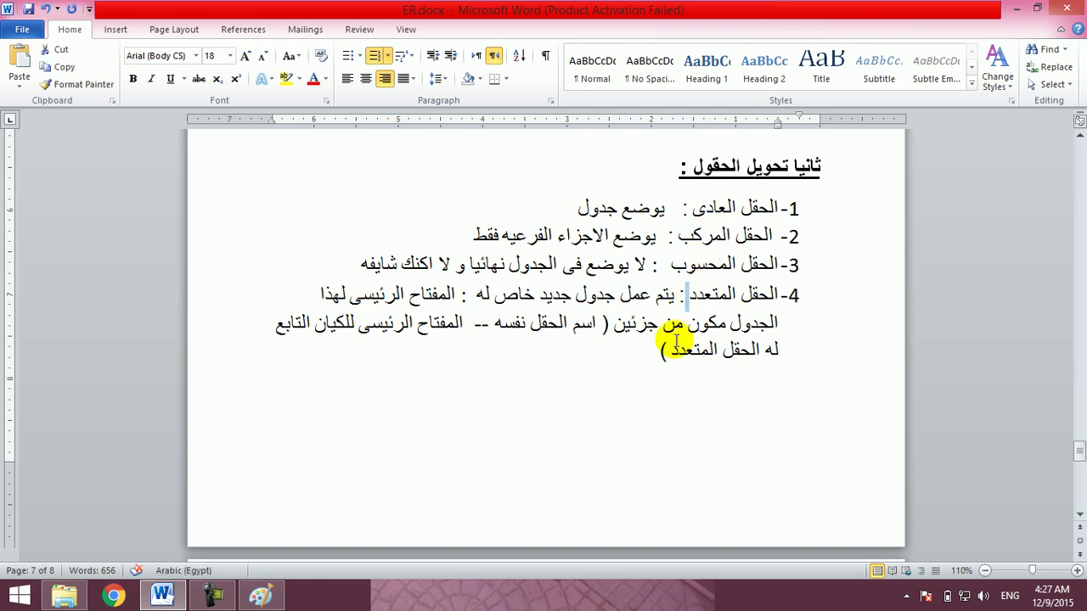
key("shift+ctrl+Right")
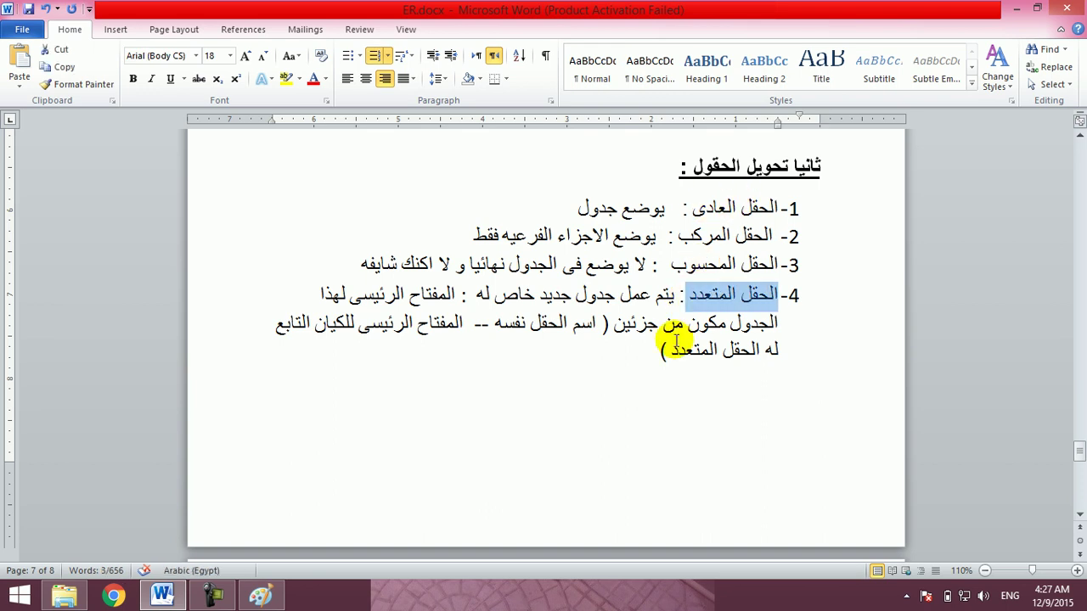
scroll(675, 342, "down", 3)
key("ctrl+b")
scroll(749, 272, "up", 10)
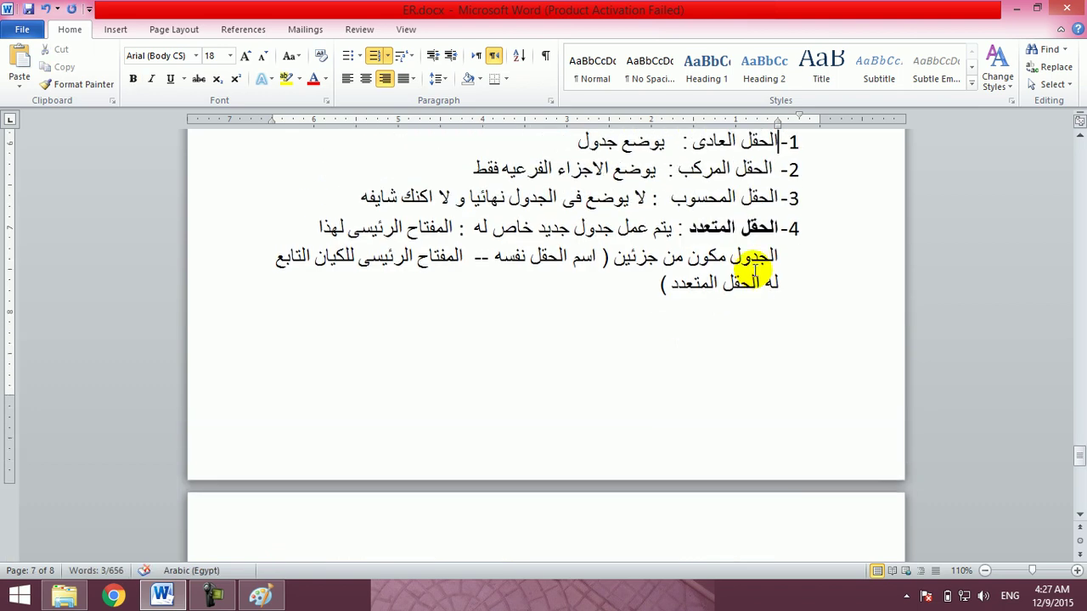
left_click(749, 272)
key("shift+F5")
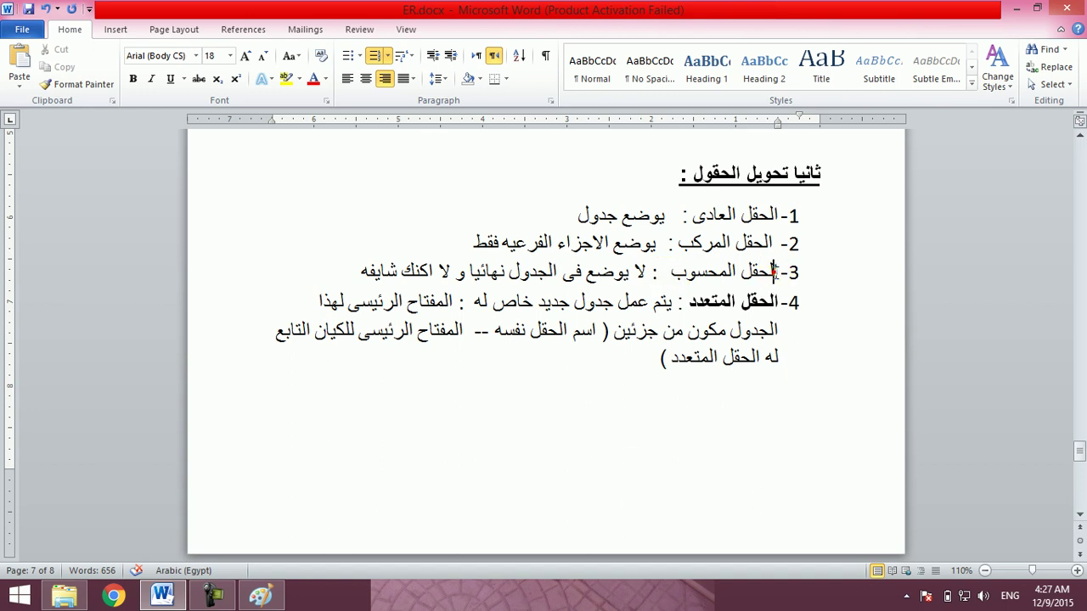
Bold the titles of items 3 and 2, including 'الحقل المركب :'.
key("shift+Left")
key("shift+Left")
key("shift+Left")
key("shift+Left")
key("shift+Left")
key("shift+Left")
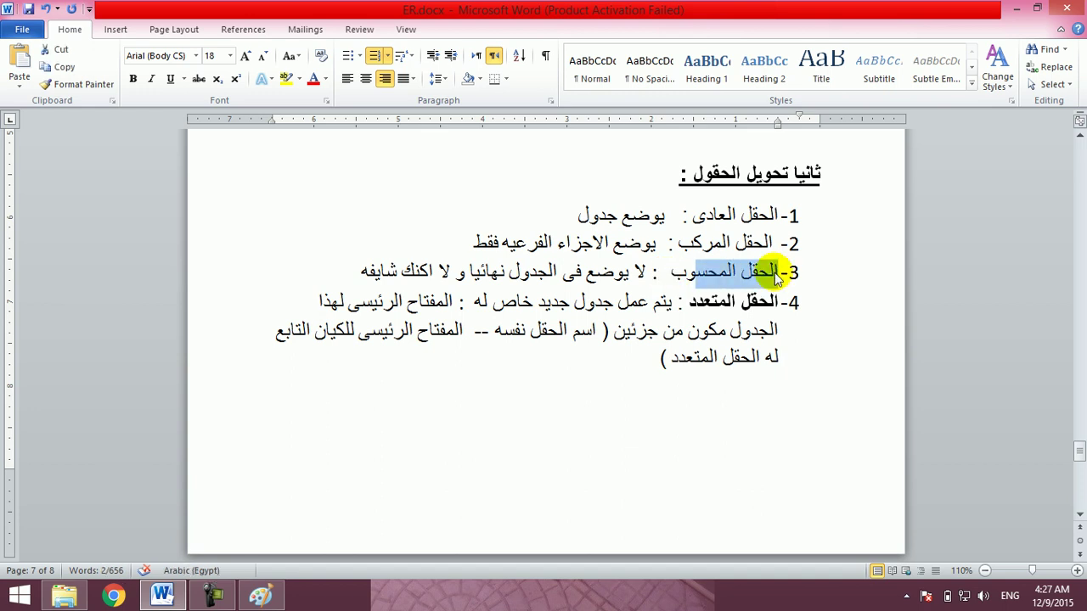
key("shift+Left")
key("shift+Left")
key("shift+Left")
key("shift+Left")
key("ctrl+b")
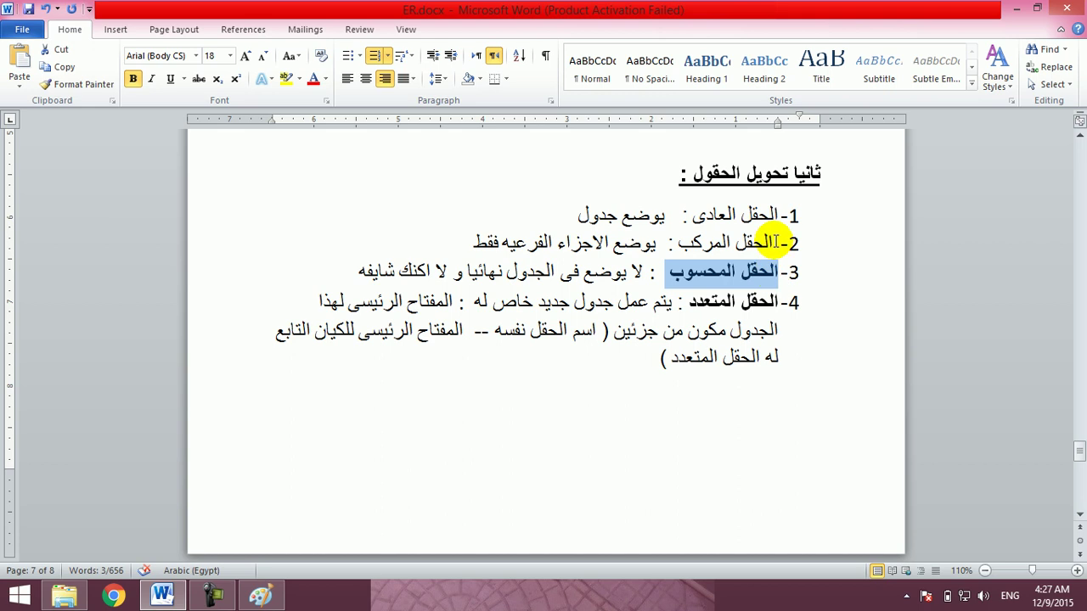
left_click(773, 243)
key("ctrl+shift+Left")
key("ctrl+shift+Left")
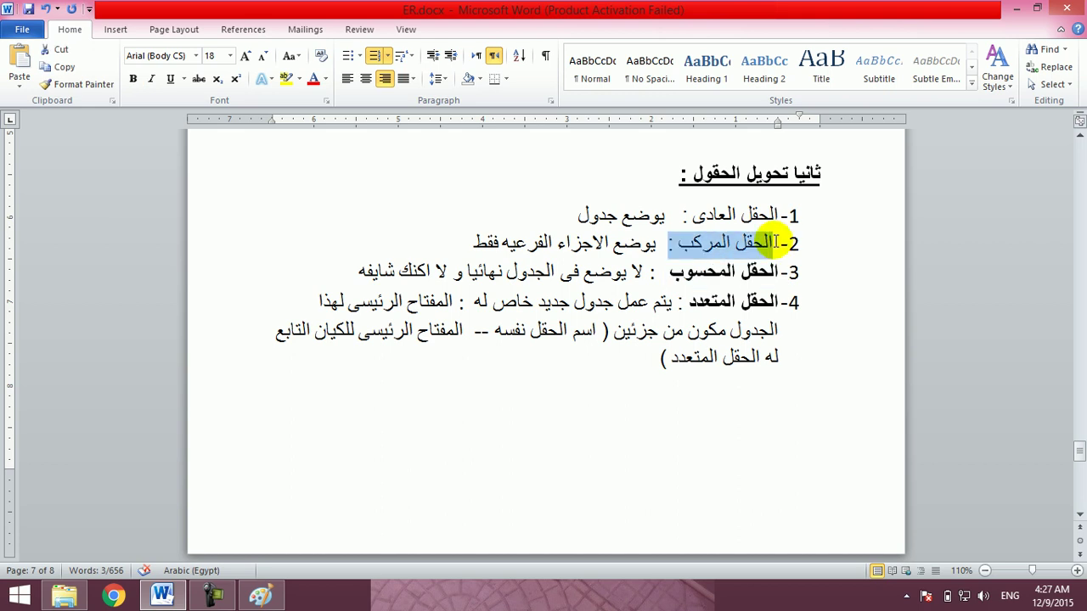
key("ctrl+v")
key("ctrl+z")
key("ctrl+b")
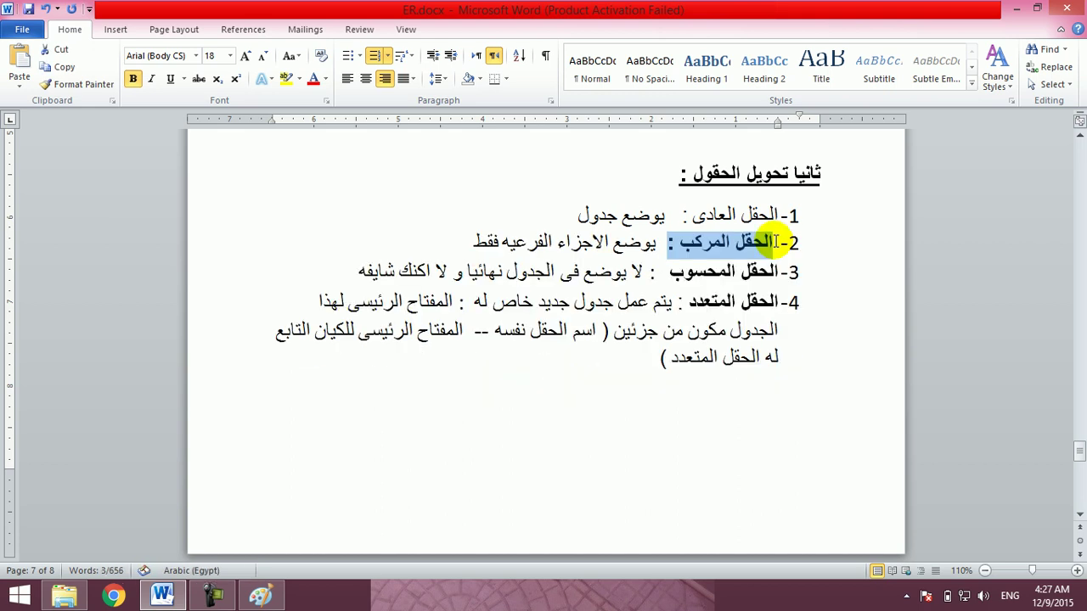
Select item 1's title, then scroll through the end of the document.
left_click(774, 214)
key("ctrl+shift+Left")
key("ctrl+shift+Left")
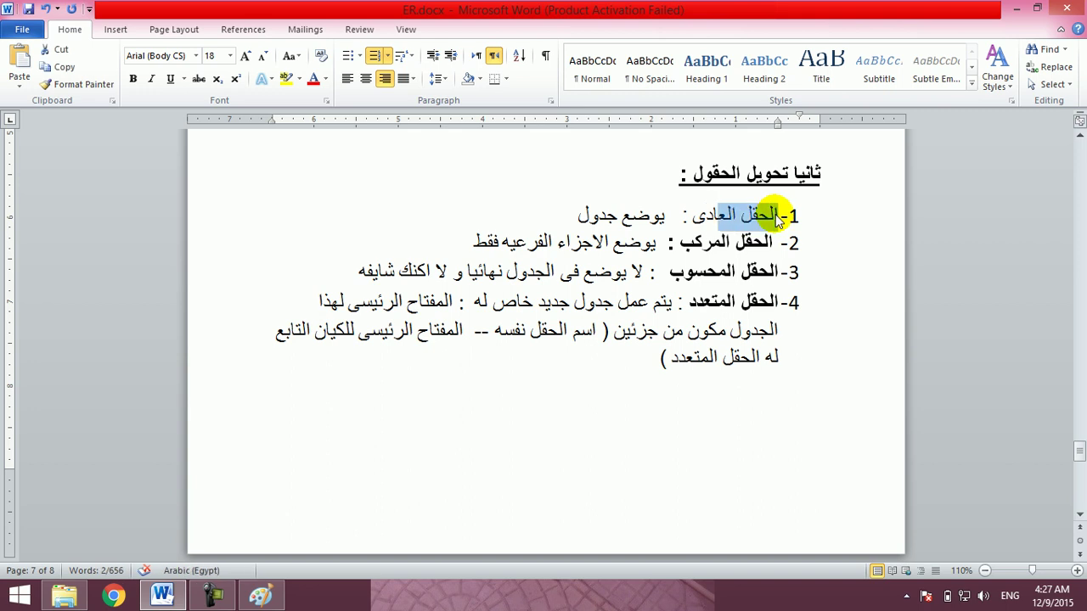
key("ctrl+End")
scroll(775, 215, "up", 3)
scroll(775, 215, "up", 3)
scroll(775, 214, "down", 3)
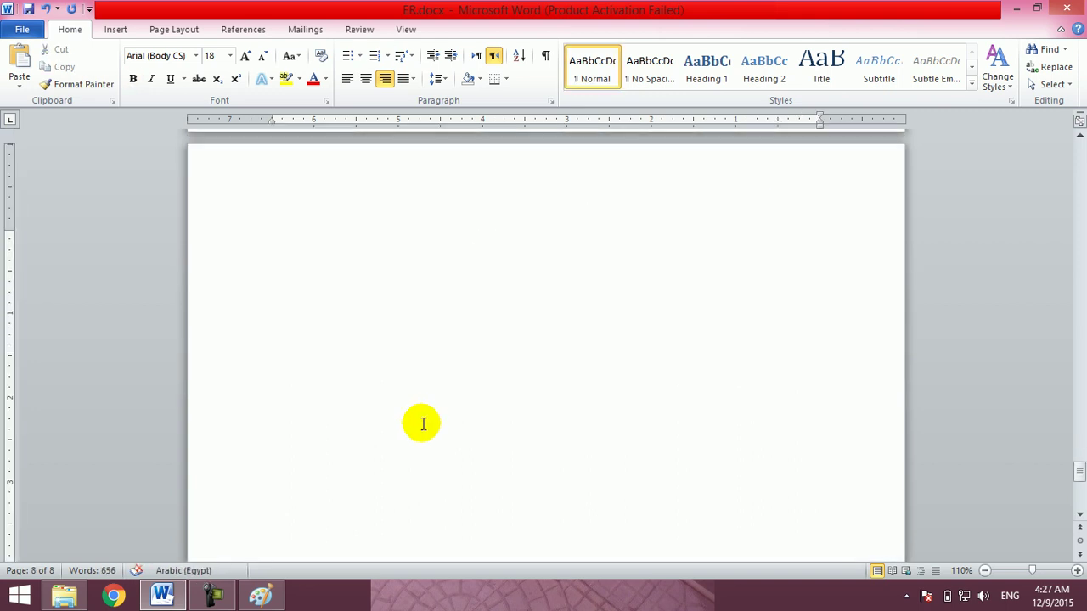
left_click(280, 584)
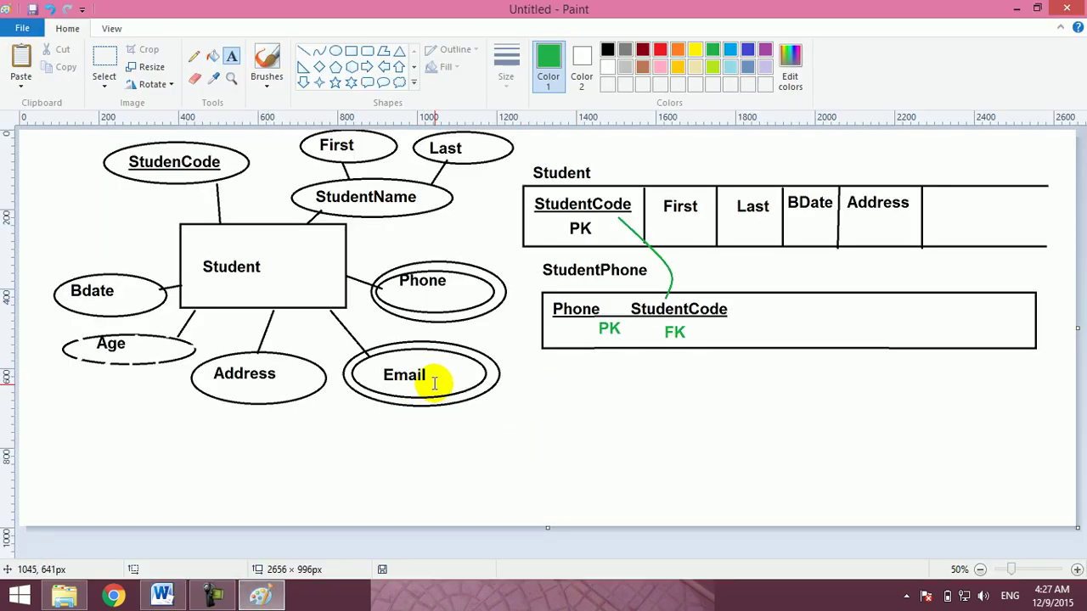
Draw a black box below StudentPhone and title it 'StudentEmail'.
left_click(349, 50)
mouse_move(609, 390)
left_mouse_down()
mouse_move(1028, 457)
mouse_move(1028, 443)
left_mouse_up()
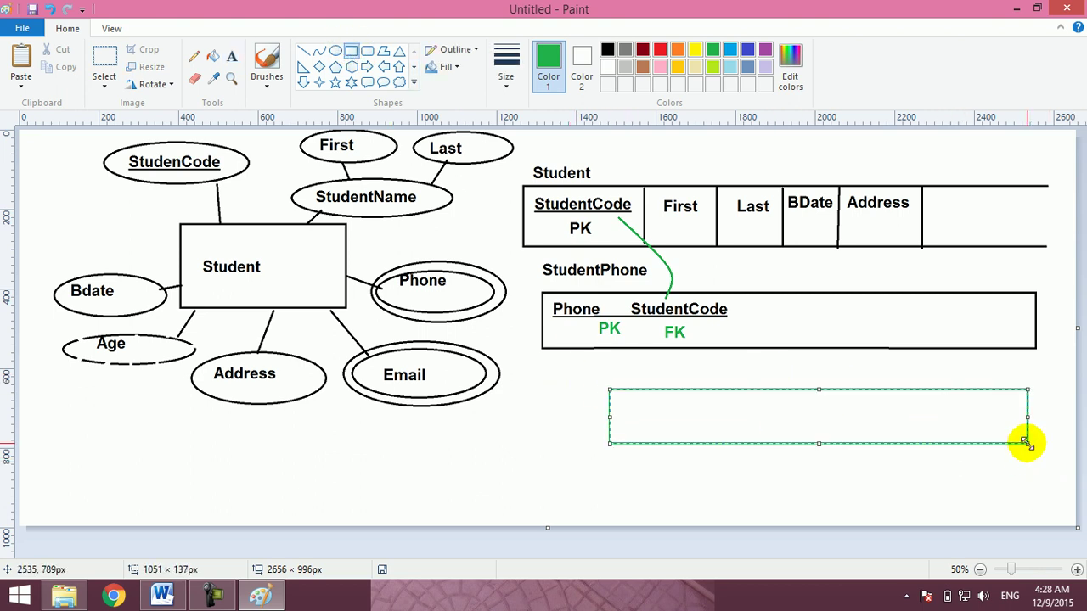
left_click(610, 49)
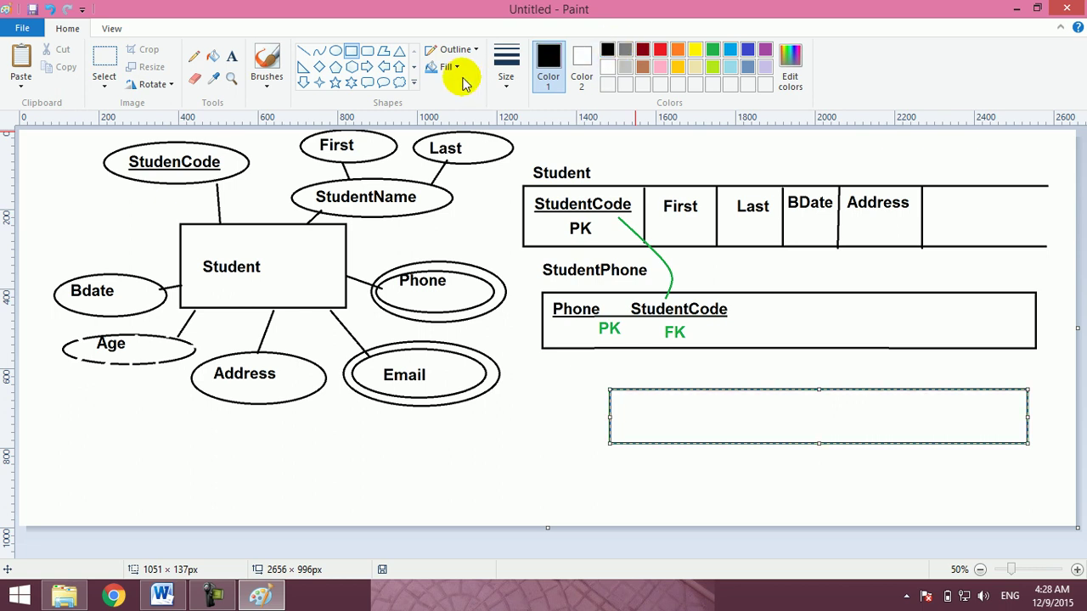
left_click(232, 57)
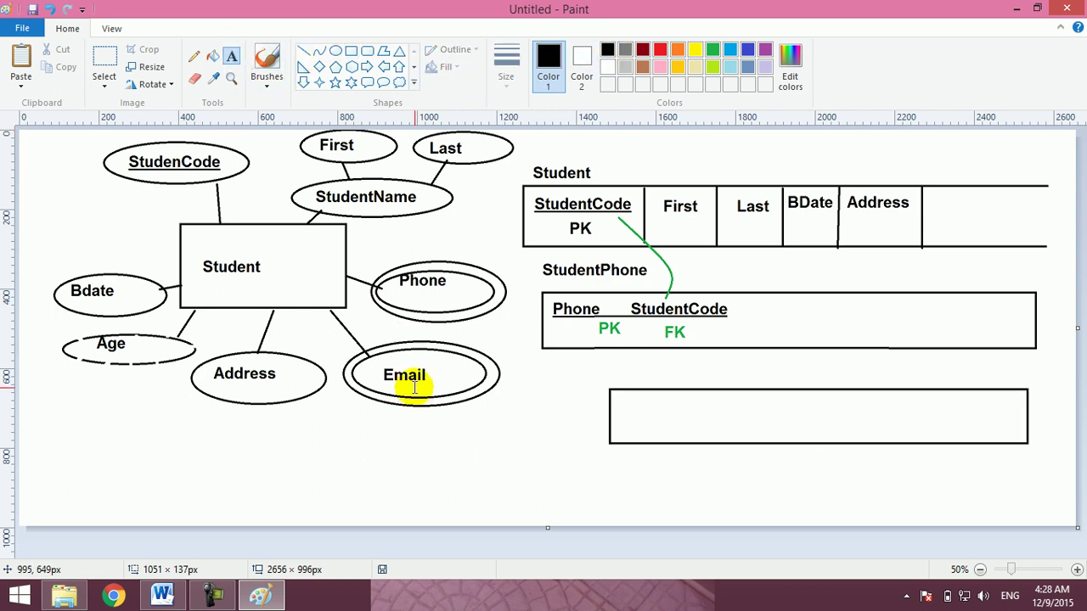
left_click(615, 357)
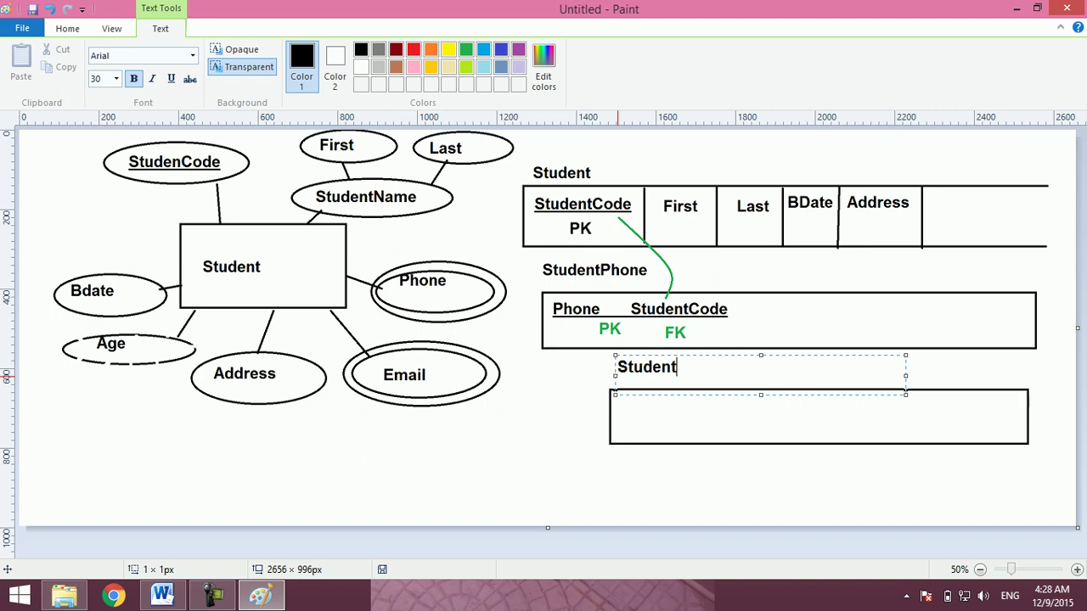
type("StudentEmail")
left_click(561, 457)
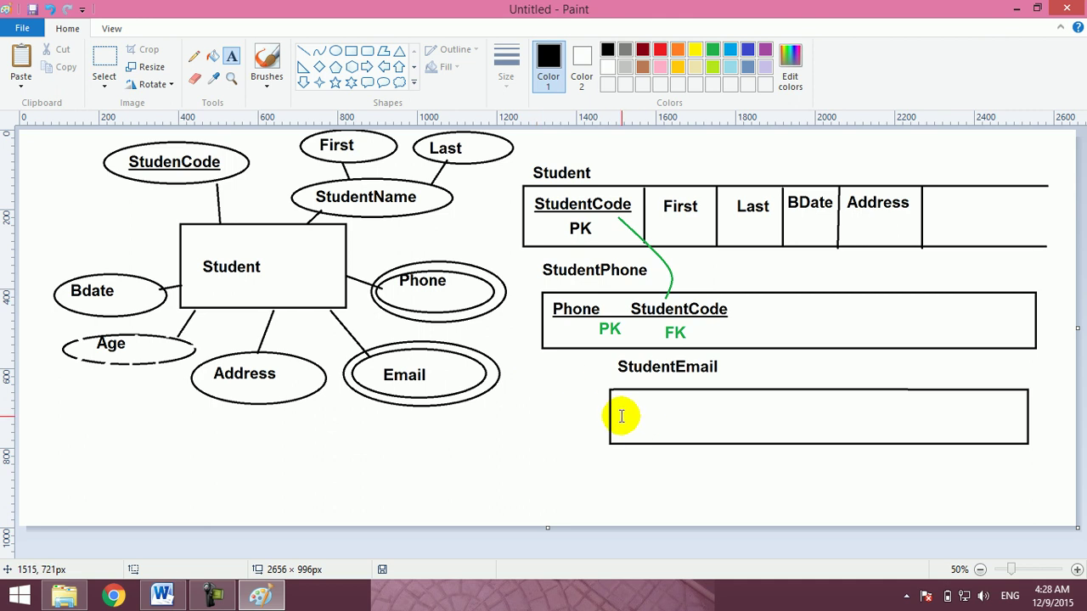
Write 'Email StudentCode' as the column names inside the new box.
left_click(621, 415)
type("Email         StudentCode")
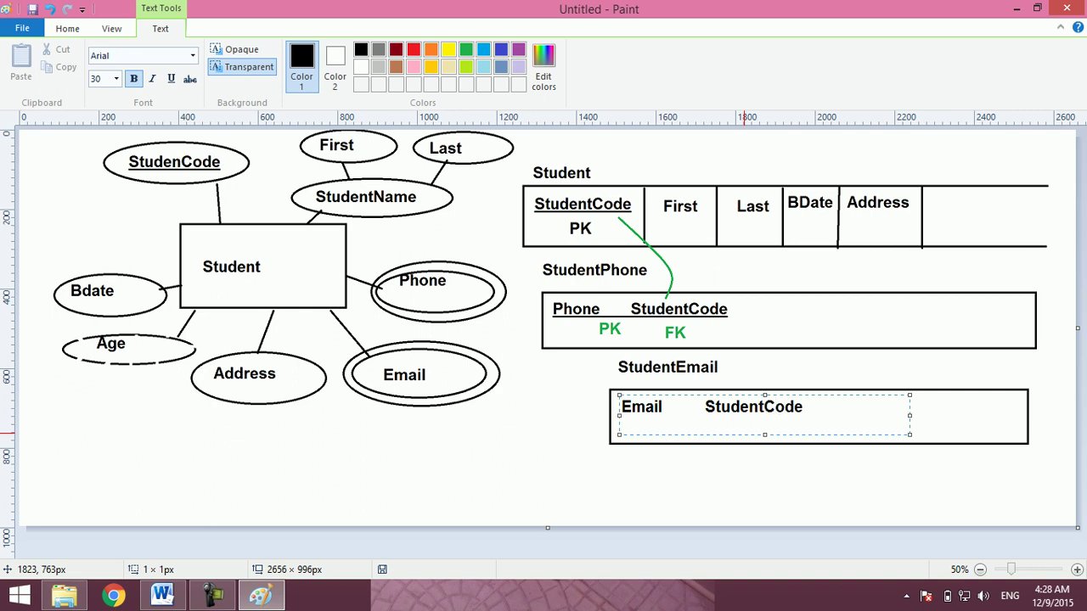
left_click(783, 405)
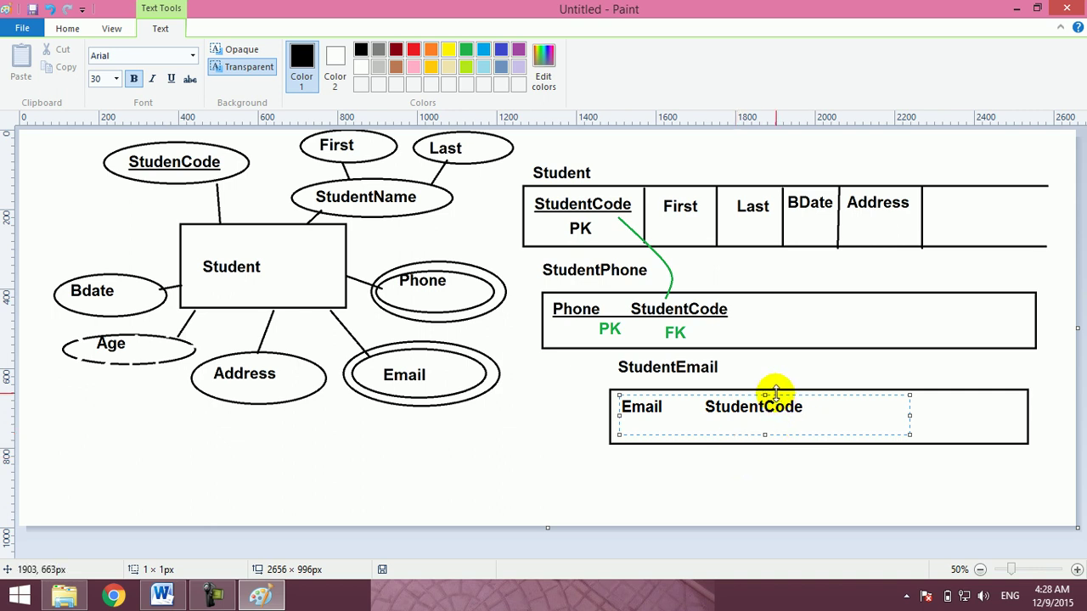
left_click_drag(747, 391, 746, 398)
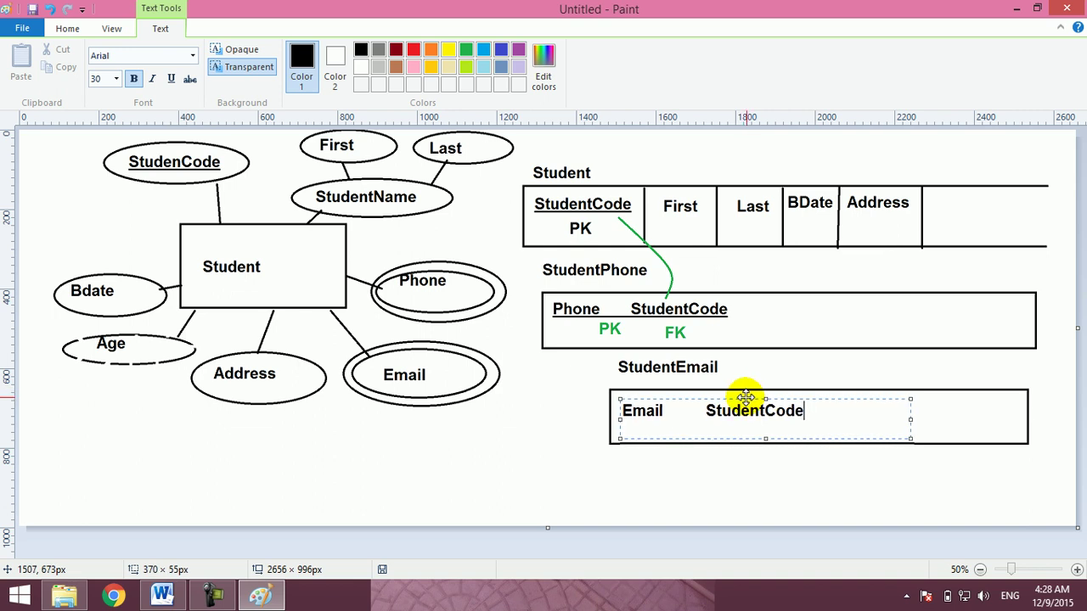
left_click(675, 473)
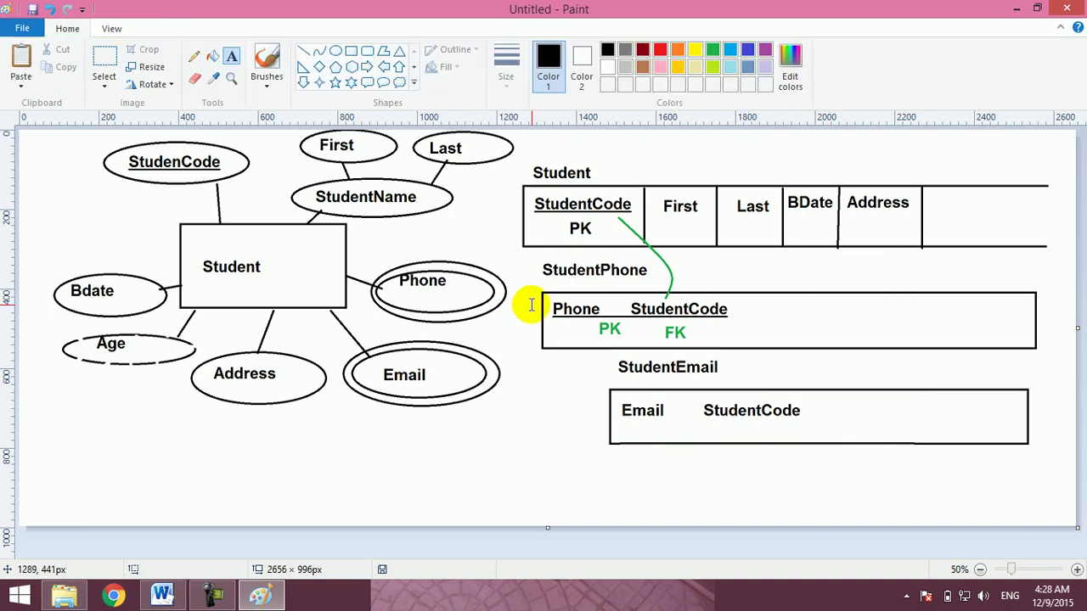
Underline the Email and StudentCode key fields and add a vertical divider between them.
left_click(303, 51)
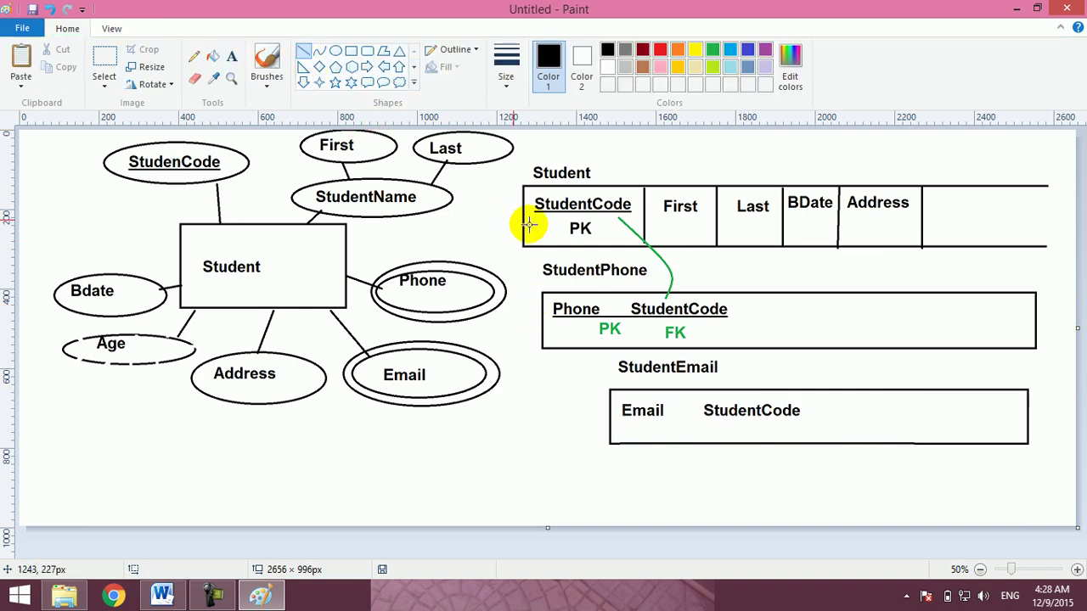
left_click_drag(621, 425, 808, 425)
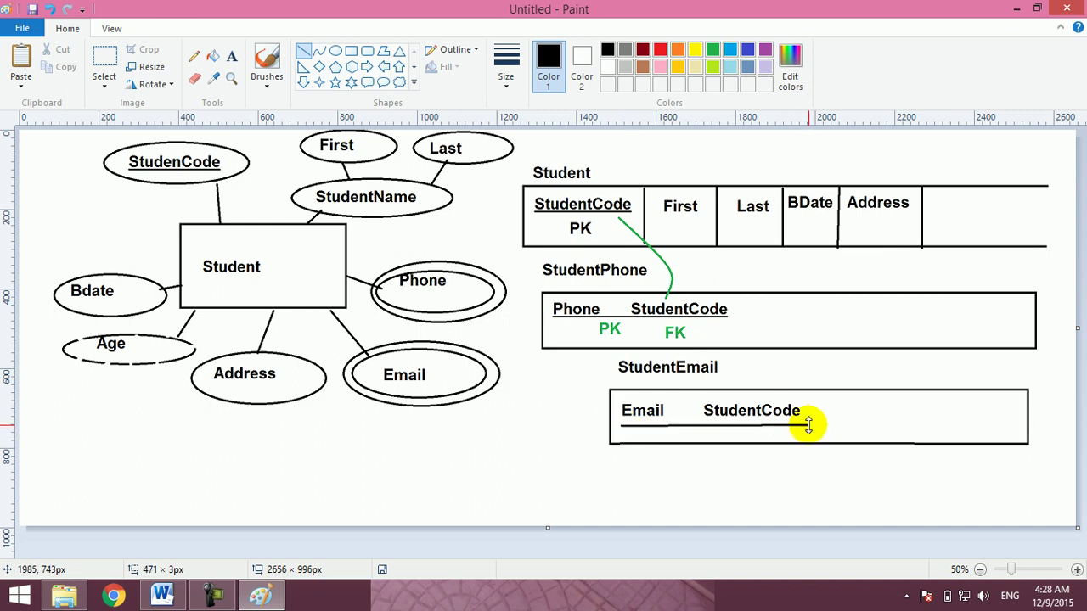
left_click(301, 55)
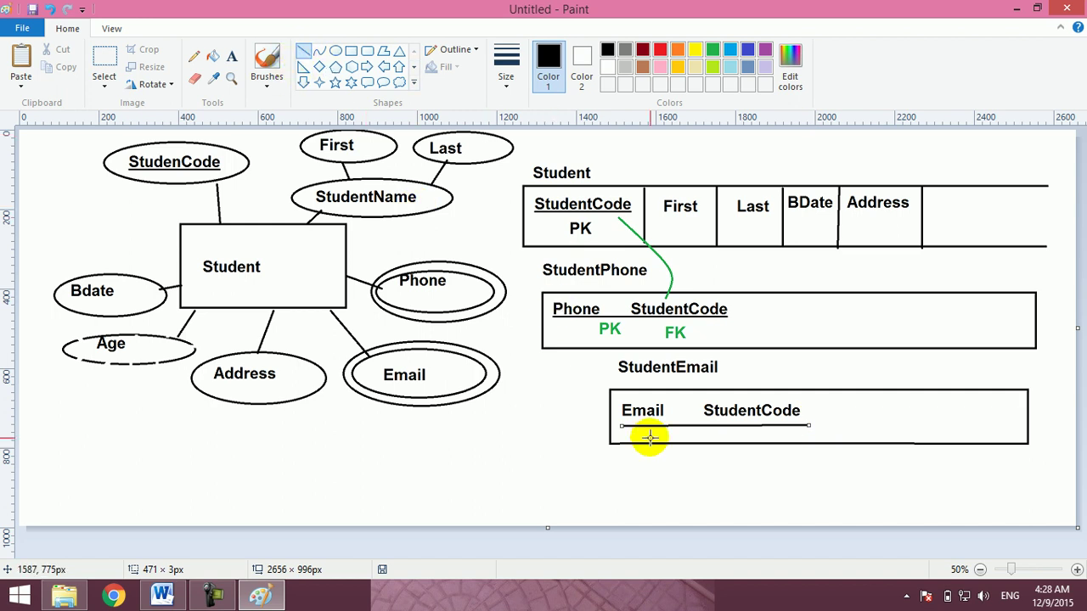
left_click_drag(680, 390, 681, 443)
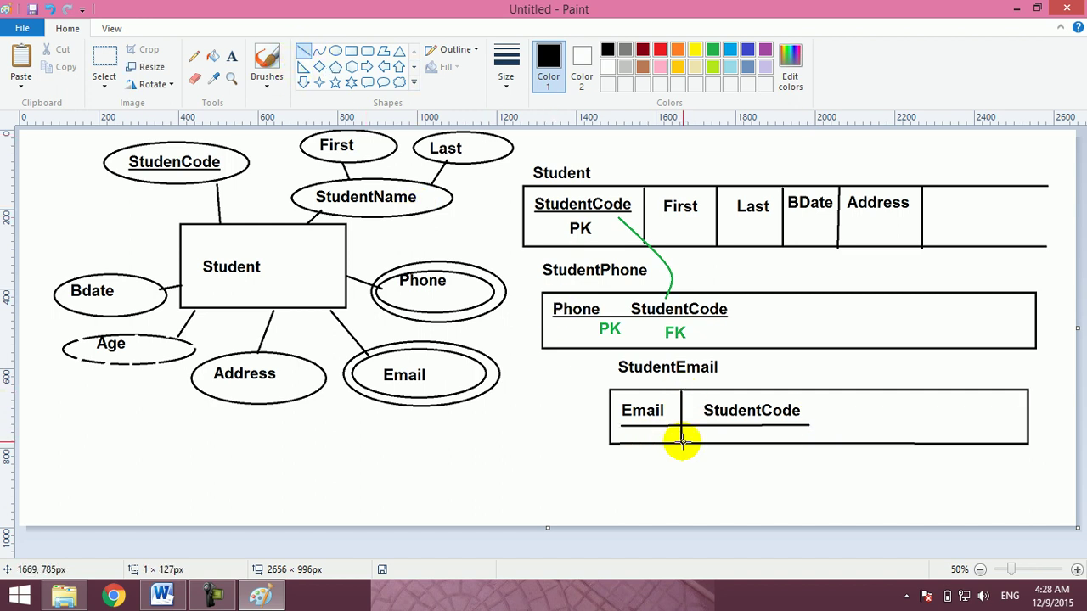
Draw a green curved link from Student's PK to the StudentEmail table.
left_click(319, 51)
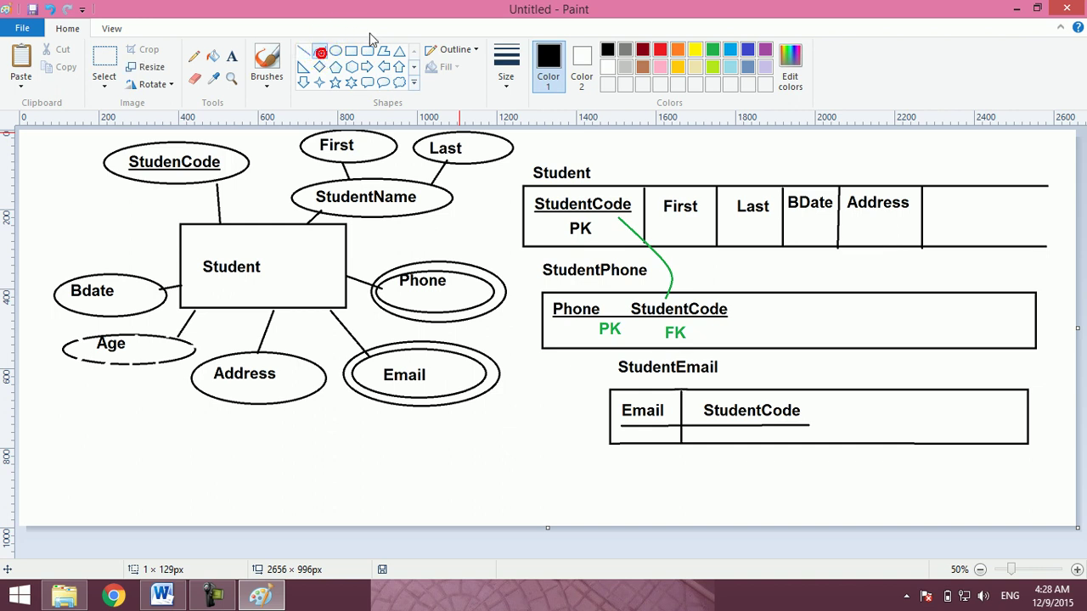
left_click(713, 54)
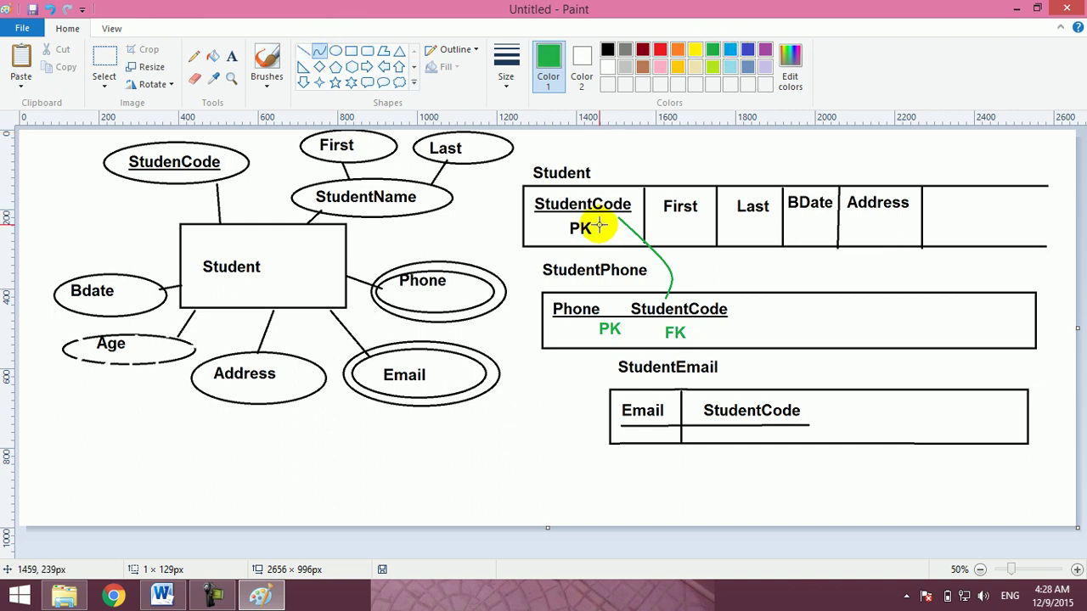
left_click_drag(539, 234, 722, 390)
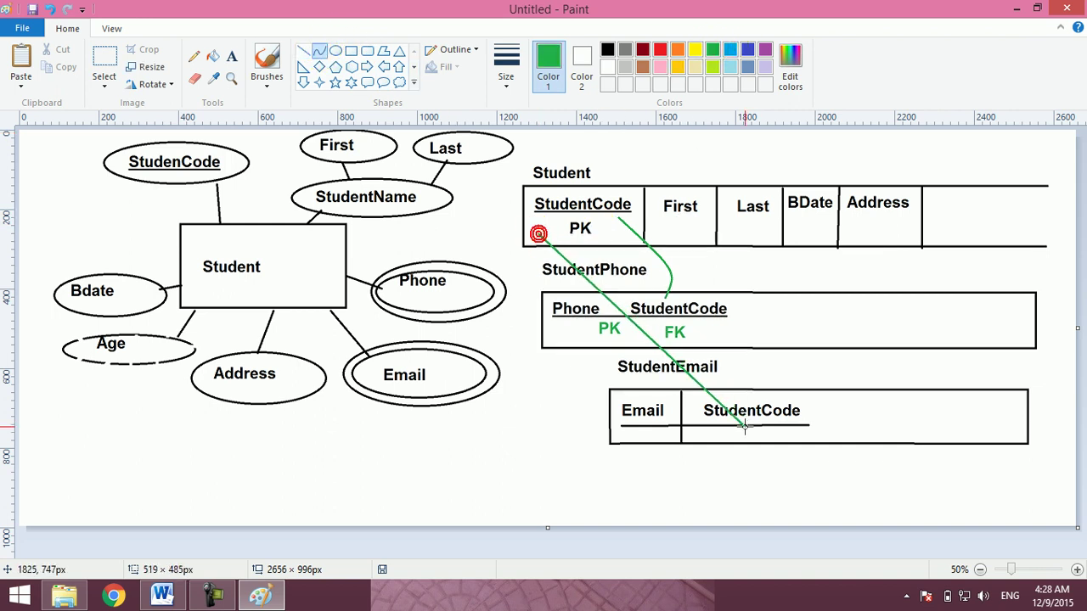
left_click_drag(618, 308, 499, 363)
left_click(512, 417)
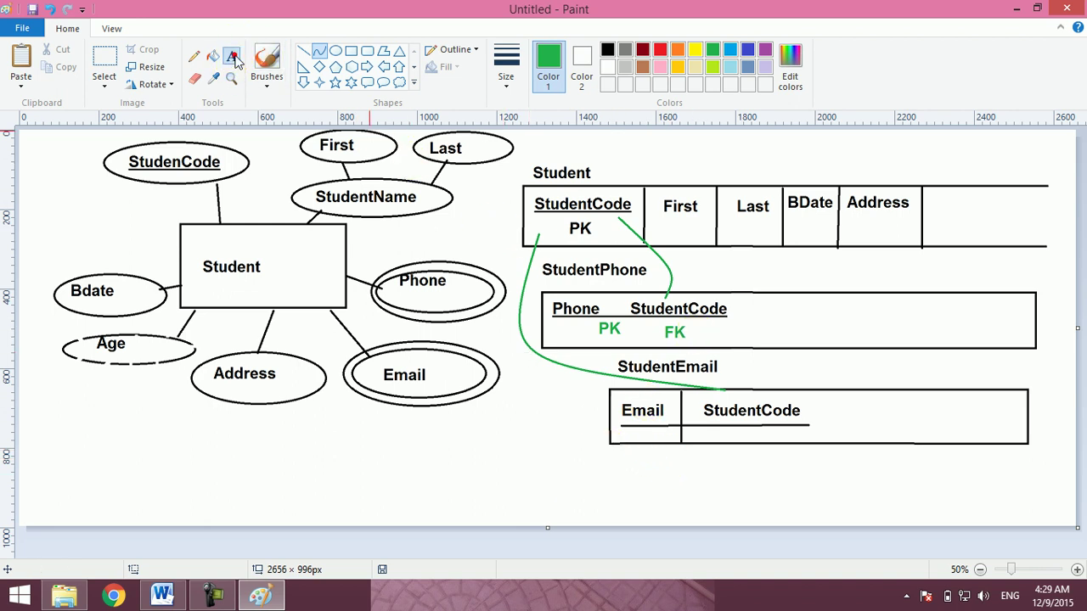
Add a PK label below the table and an FK label above StudentCode.
left_click(231, 56)
left_click(682, 442)
type("PK")
left_click_drag(730, 435, 729, 443)
left_click(802, 338)
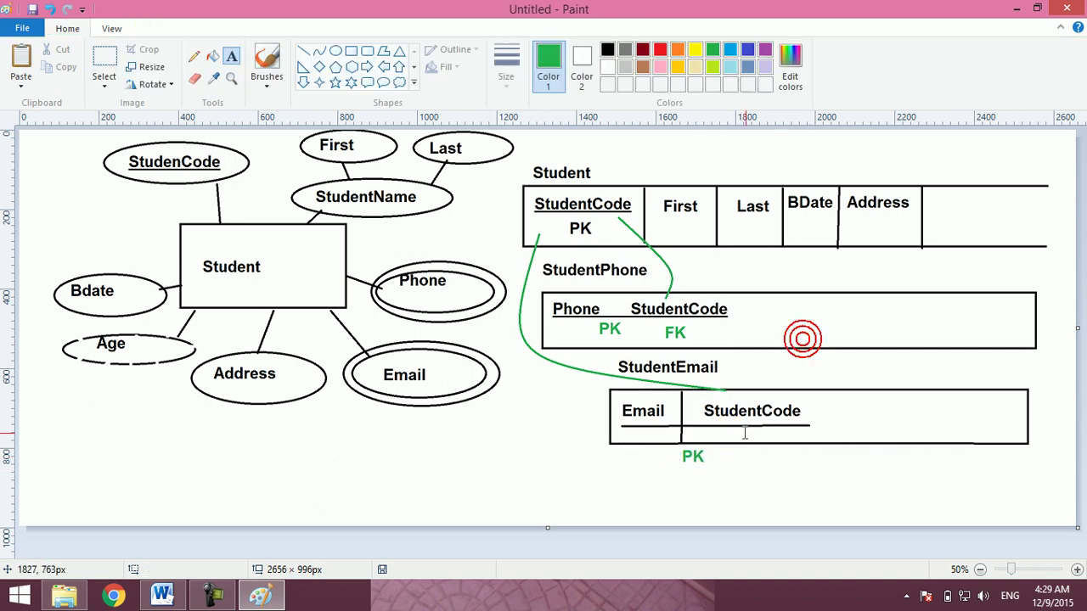
left_click(734, 414)
type("FK")
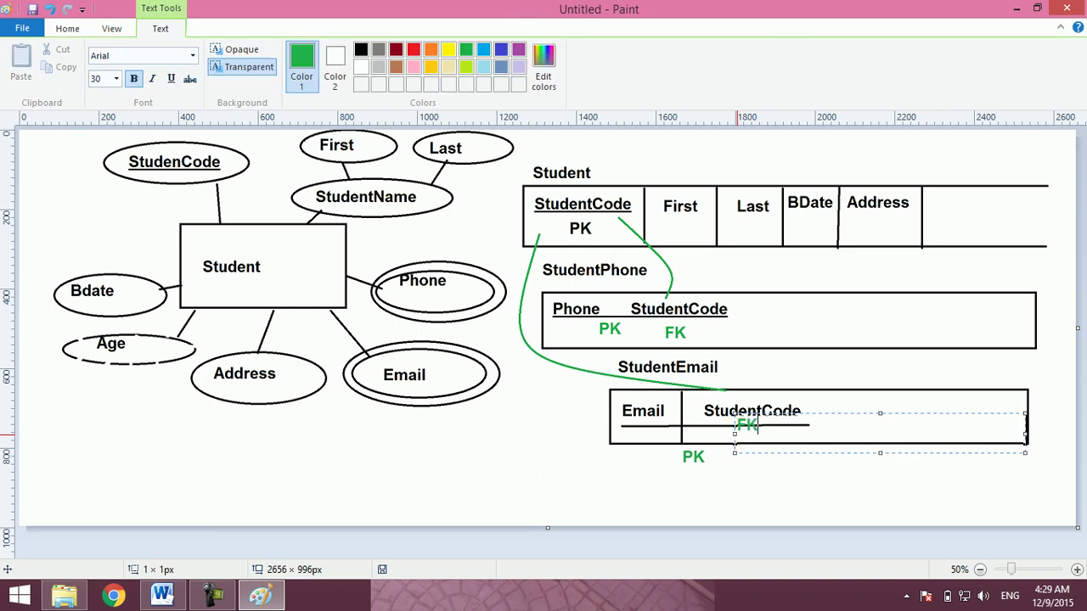
left_click_drag(790, 412, 794, 386)
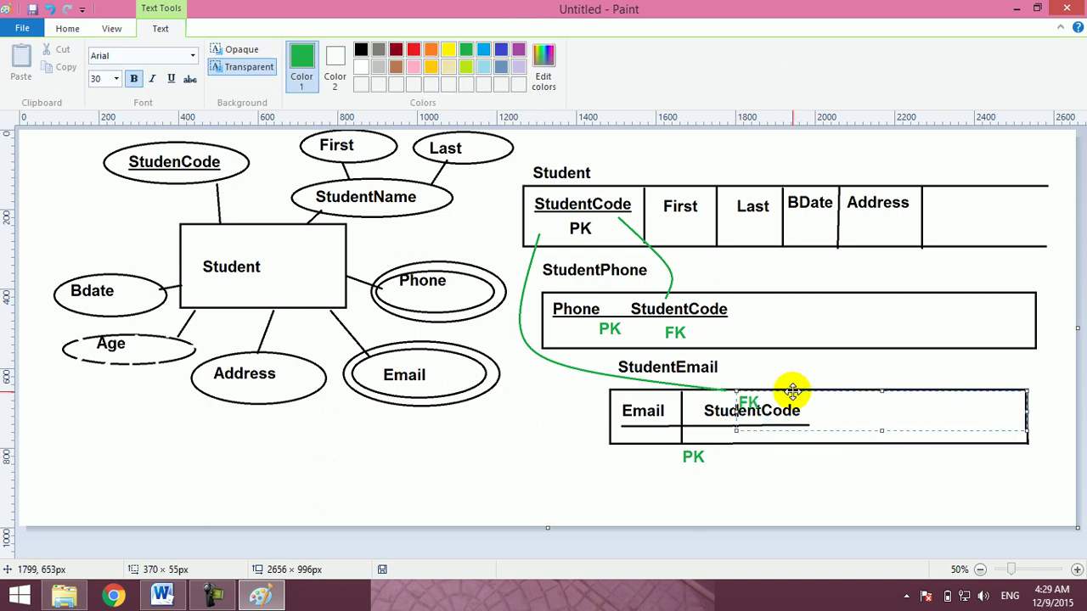
left_click(819, 355)
mouse_move(162, 596)
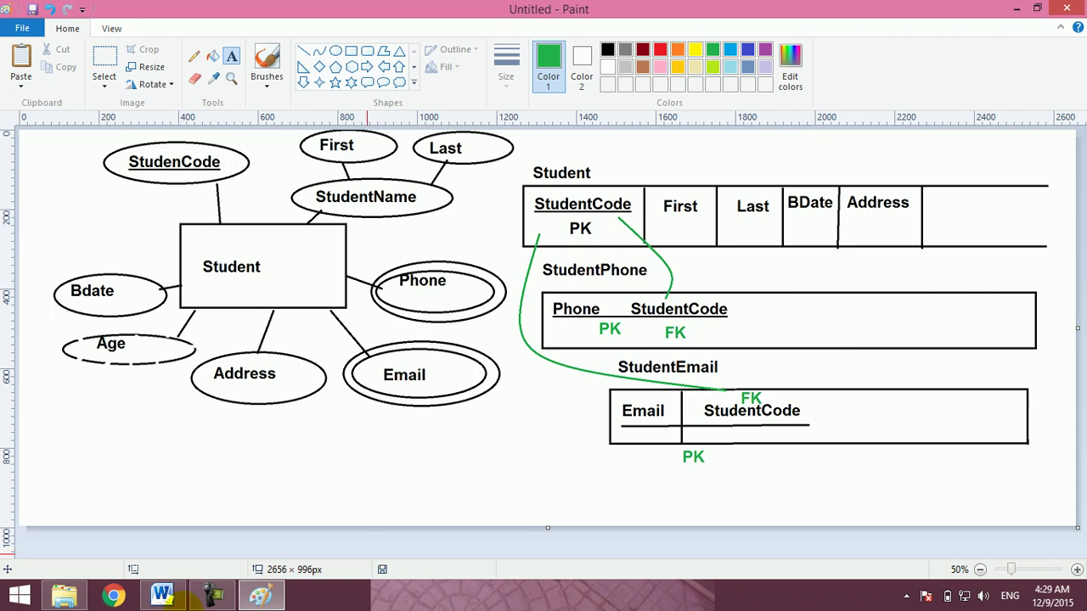
left_click(433, 472)
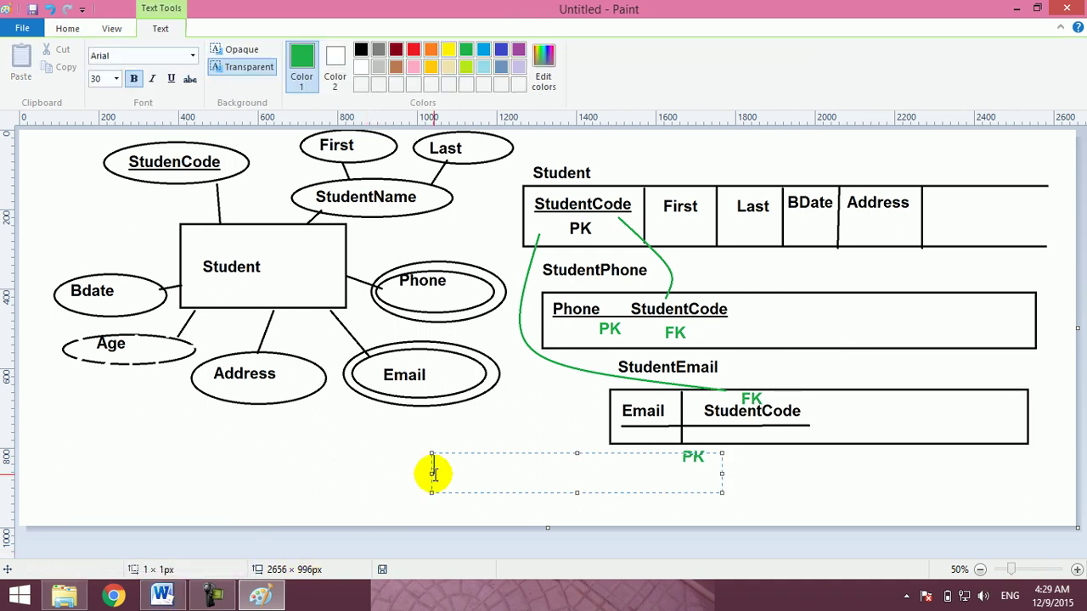
left_click(354, 472)
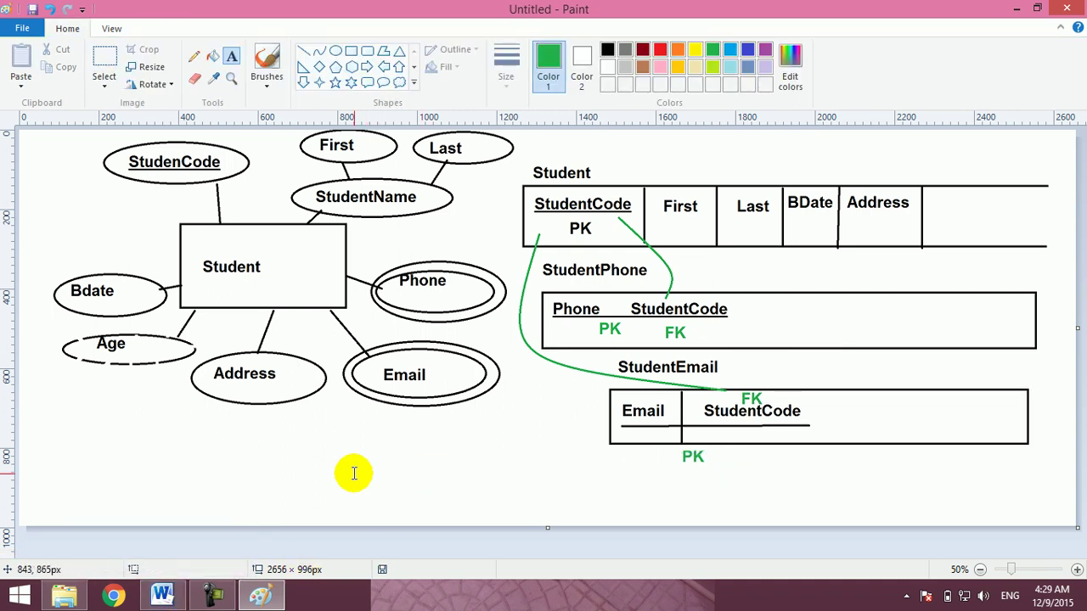
Trim the empty canvas bottom and copy the whole diagram.
left_click_drag(547, 529, 551, 487)
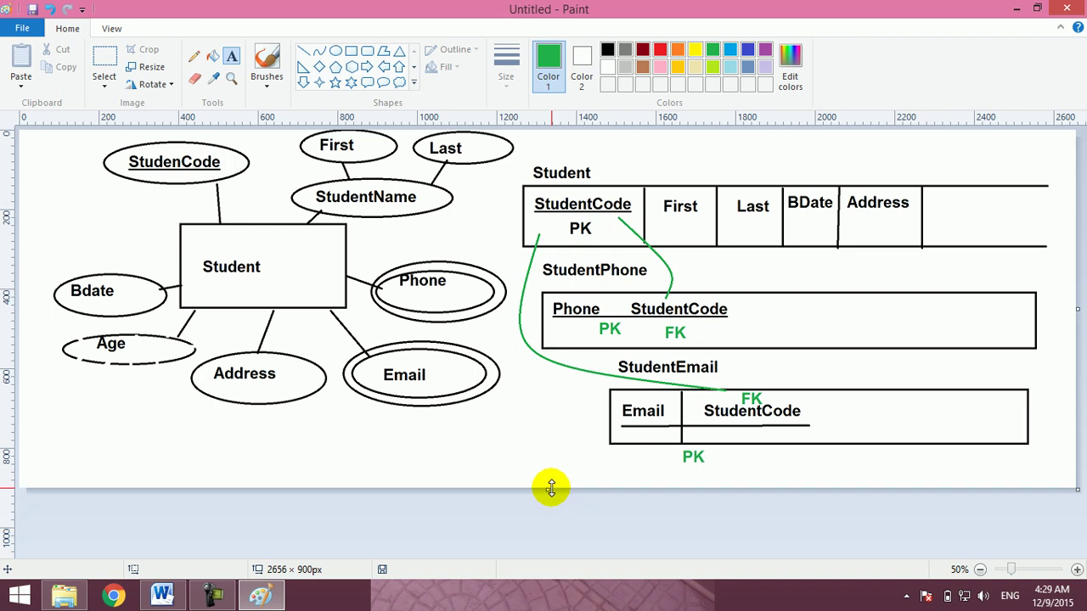
key("ctrl+a")
key("ctrl+c")
left_click(162, 596)
Paste the Student diagram onto page 8 of ER.docx and add a new line below it.
scroll(421, 442, "up", 3)
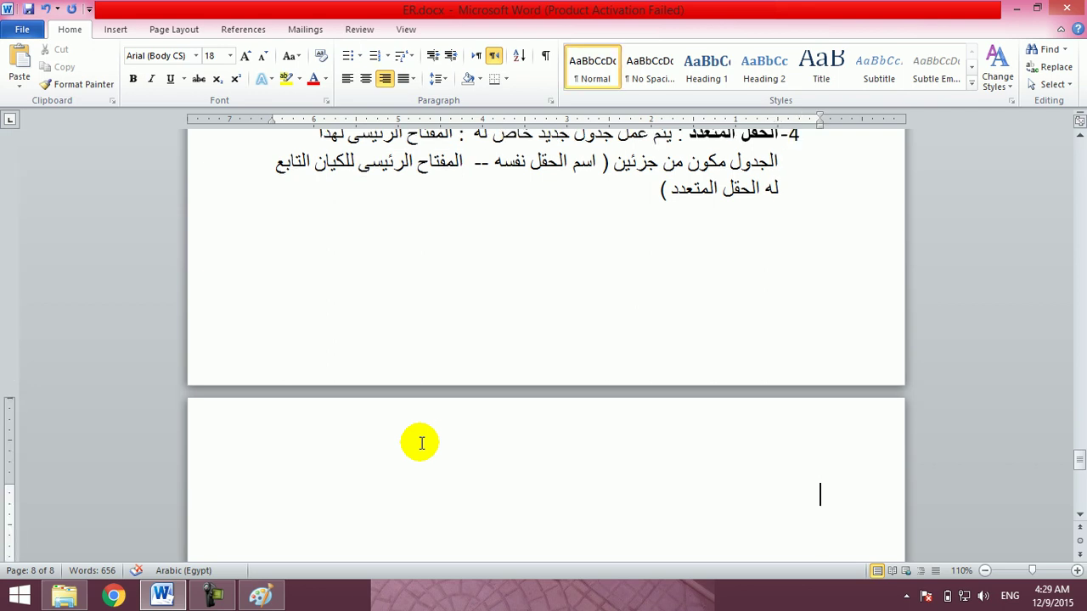
key("ctrl+v")
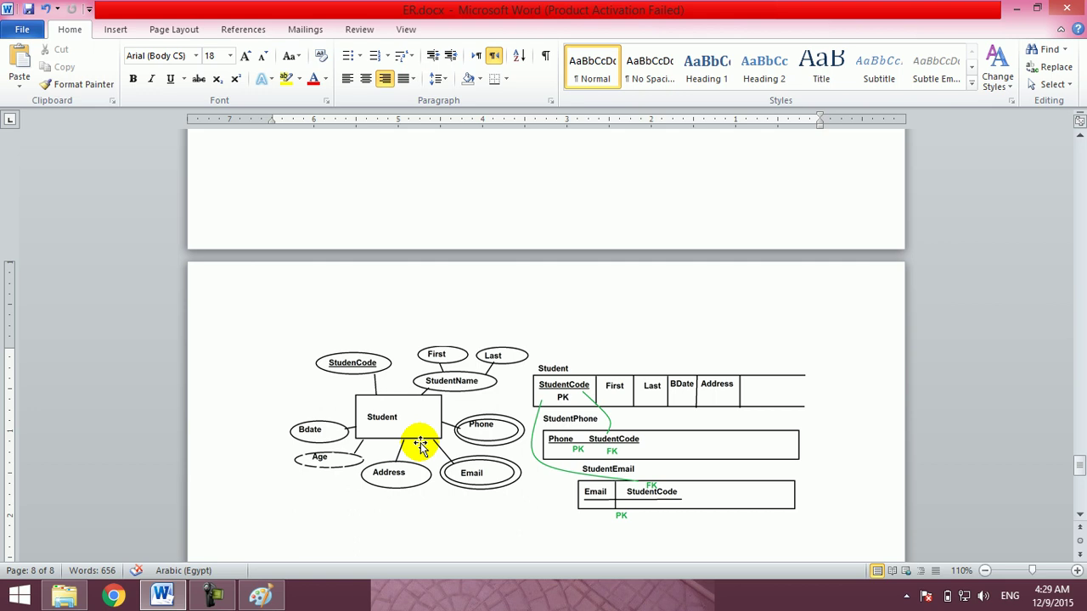
key("Return")
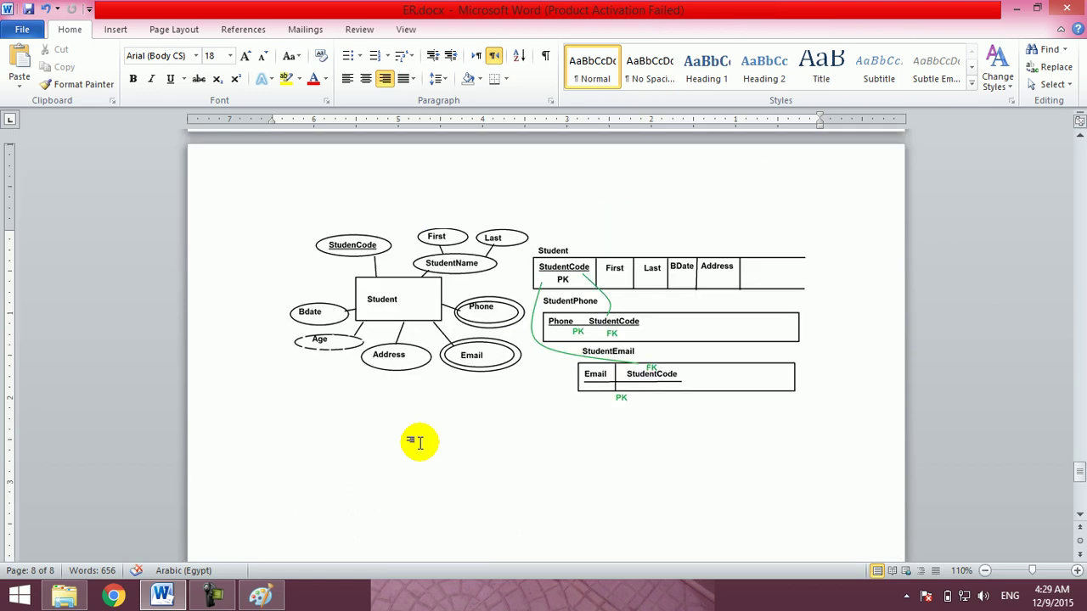
Draw two green lines running down from the Email attribute.
left_click(249, 599)
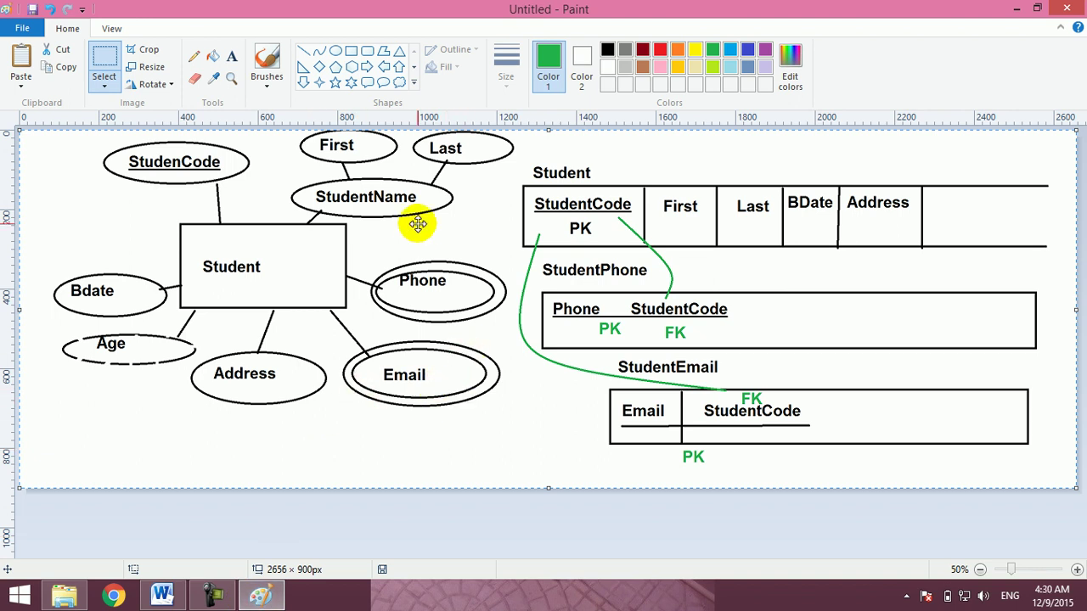
left_click(303, 51)
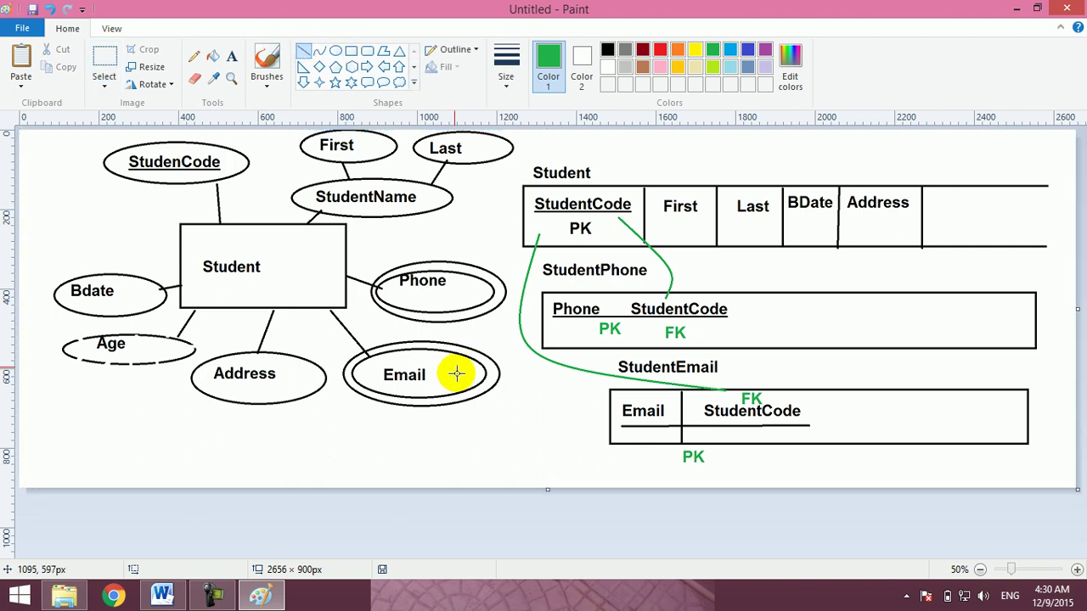
mouse_move(467, 392)
left_mouse_down()
mouse_move(492, 446)
mouse_move(484, 427)
left_mouse_up()
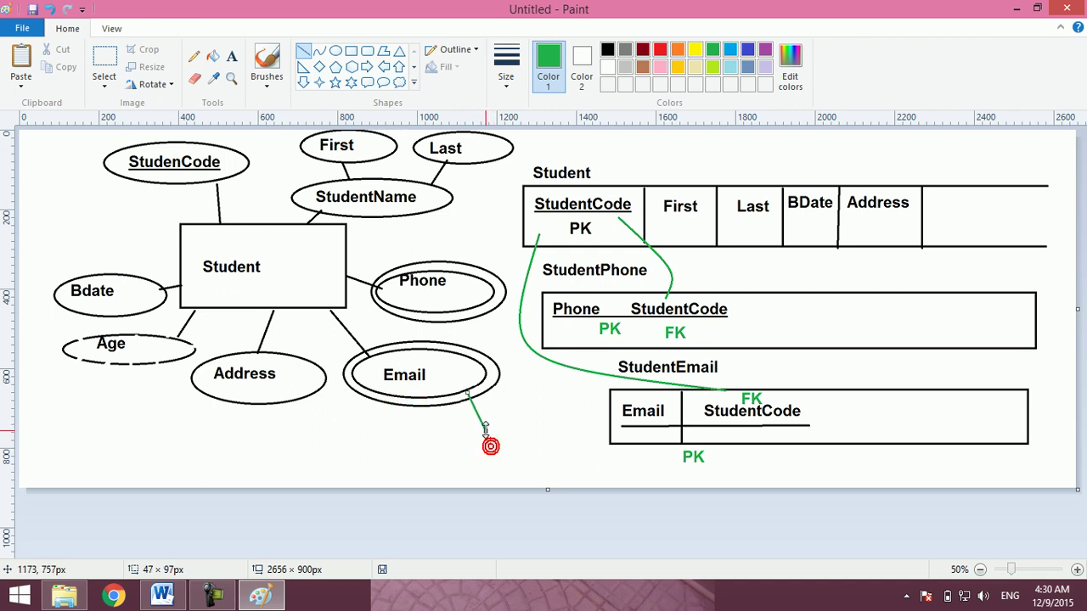
left_click_drag(380, 394, 343, 429)
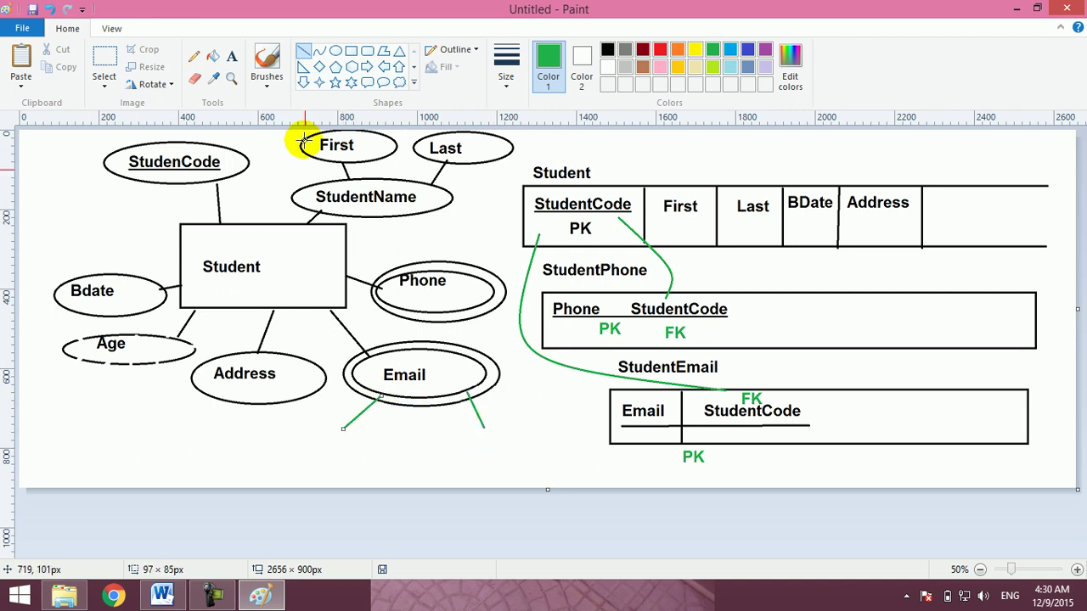
Draw two green ellipses at the ends of those lines.
left_click(337, 49)
mouse_move(538, 438)
left_mouse_down()
mouse_move(447, 452)
mouse_move(422, 481)
left_mouse_up()
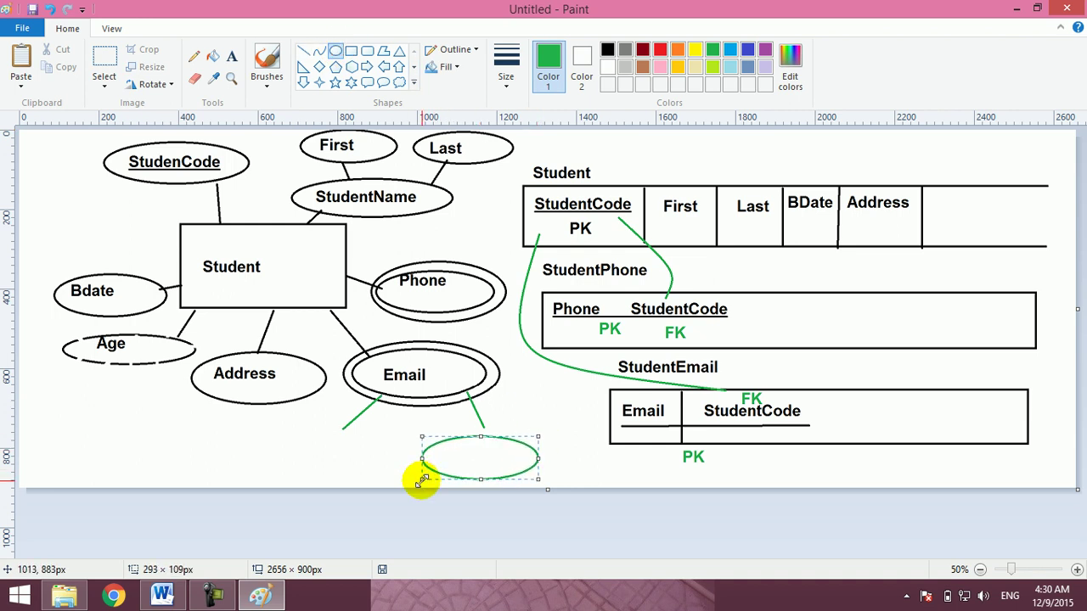
key("Up")
key("Up")
key("Up")
key("Up")
key("Up")
key("Up")
key("Up")
key("Up")
key("Up")
key("Up")
key("Up")
key("Up")
left_click_drag(291, 428, 384, 469)
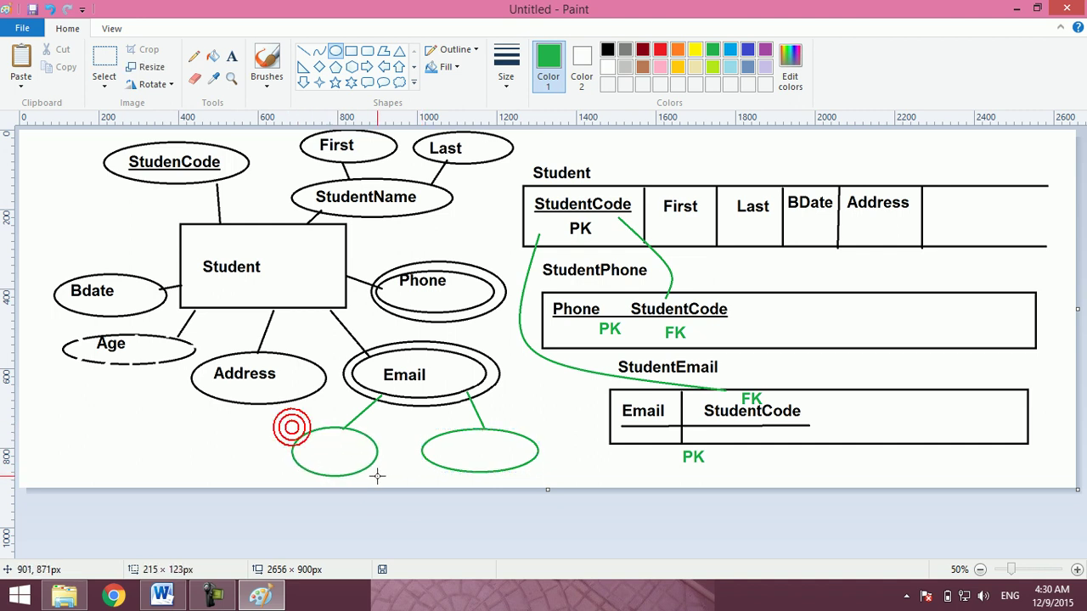
Type 'EmailWork' and 'EmailPersonal' into the two green ellipses under Email.
left_click(230, 57)
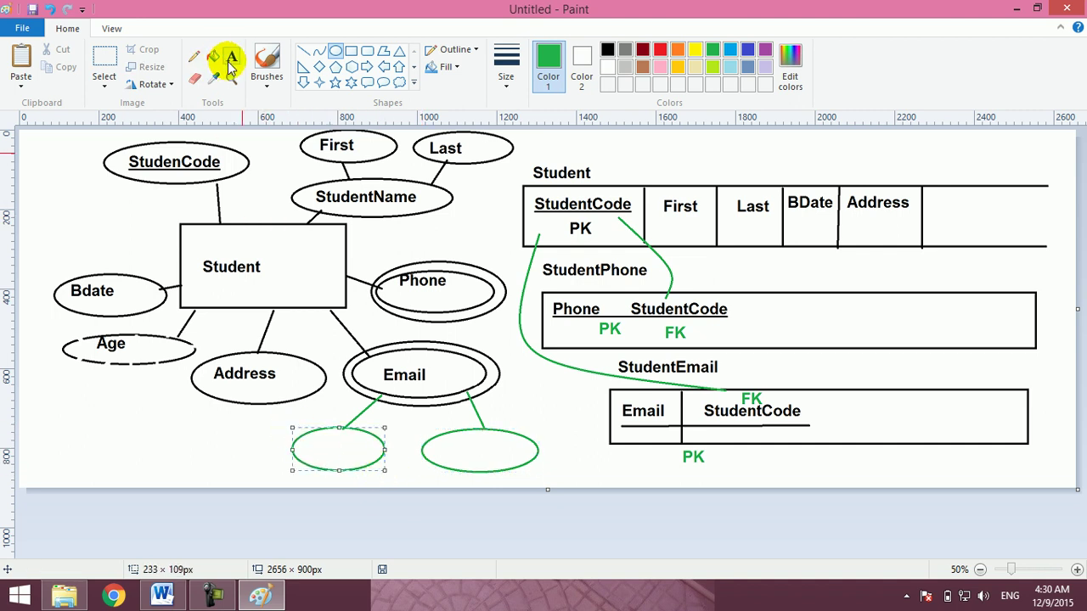
left_click(310, 448)
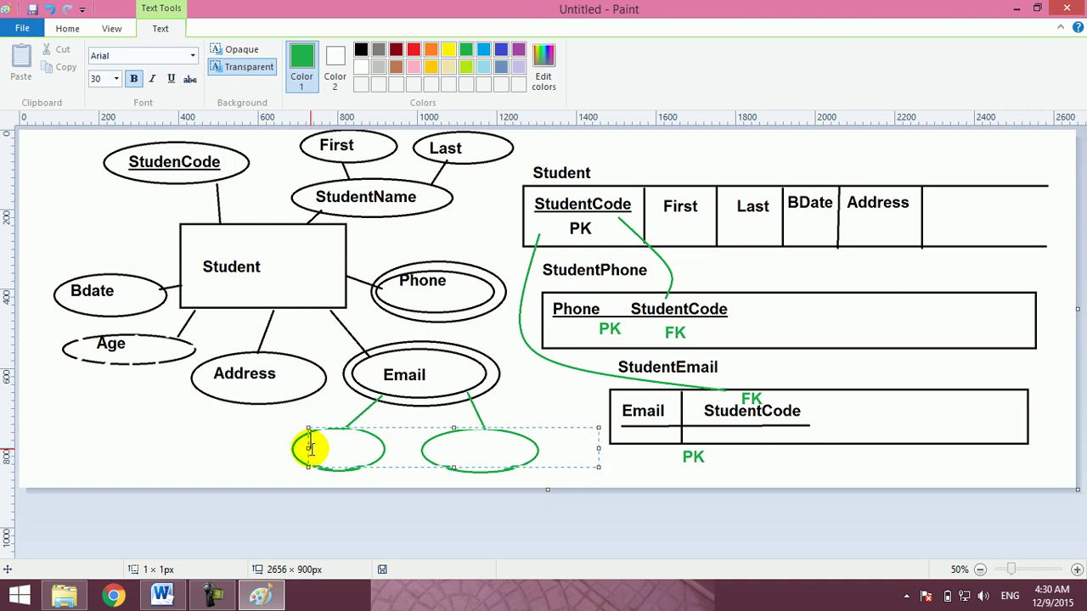
type("EmailWork")
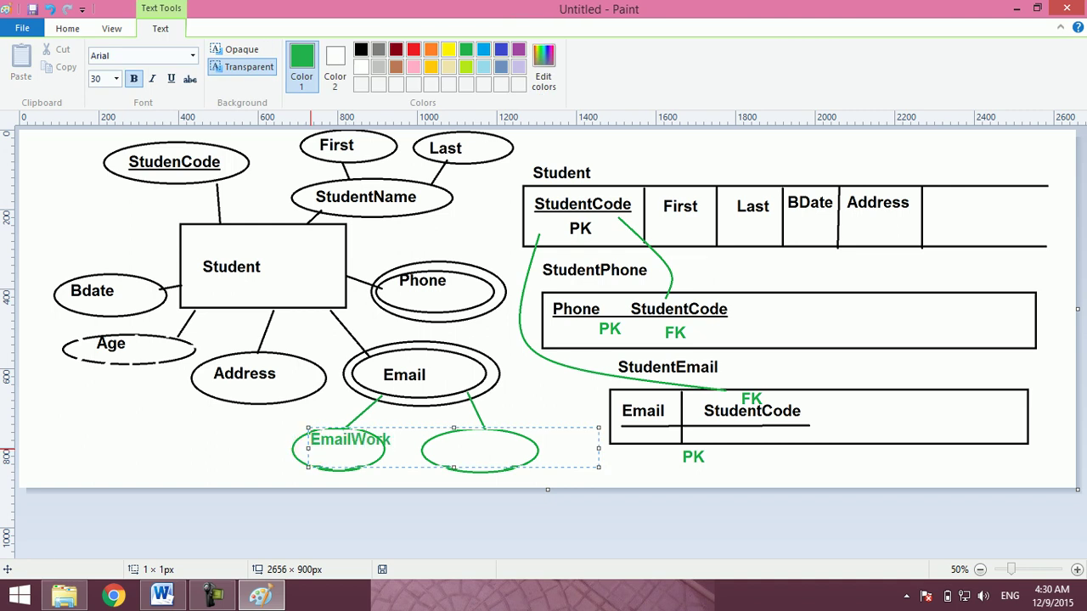
left_click_drag(365, 426, 355, 437)
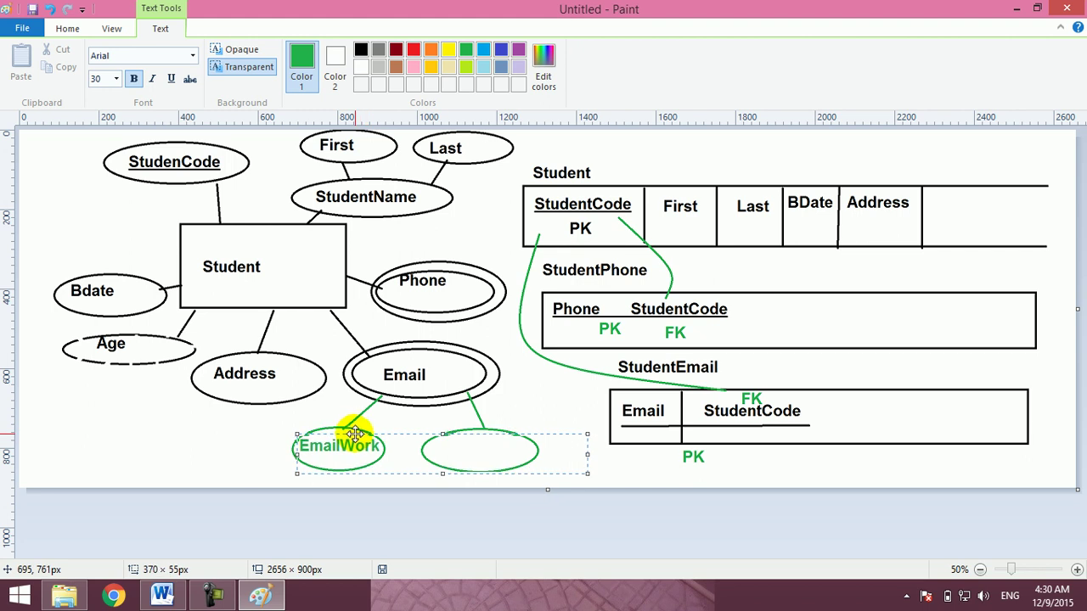
left_click(435, 437)
type("EmailPersonal")
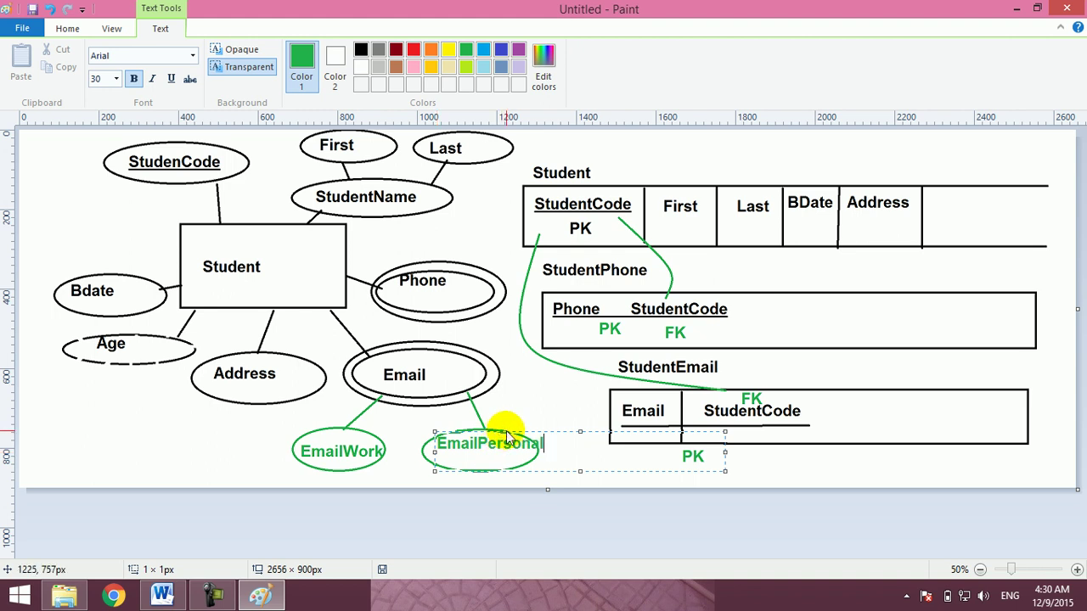
left_click_drag(501, 431, 496, 437)
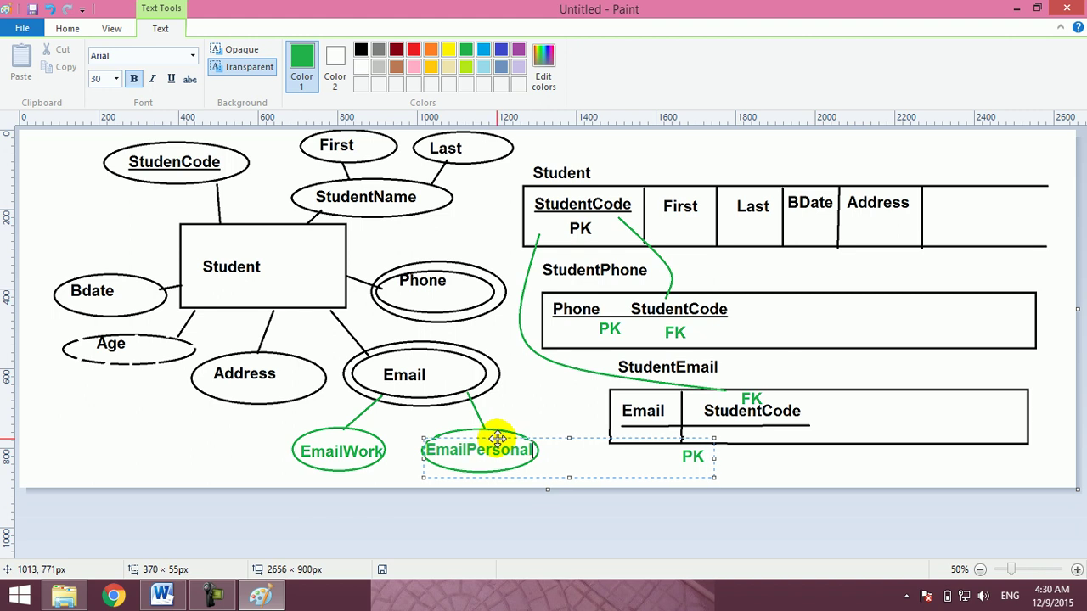
left_click(531, 402)
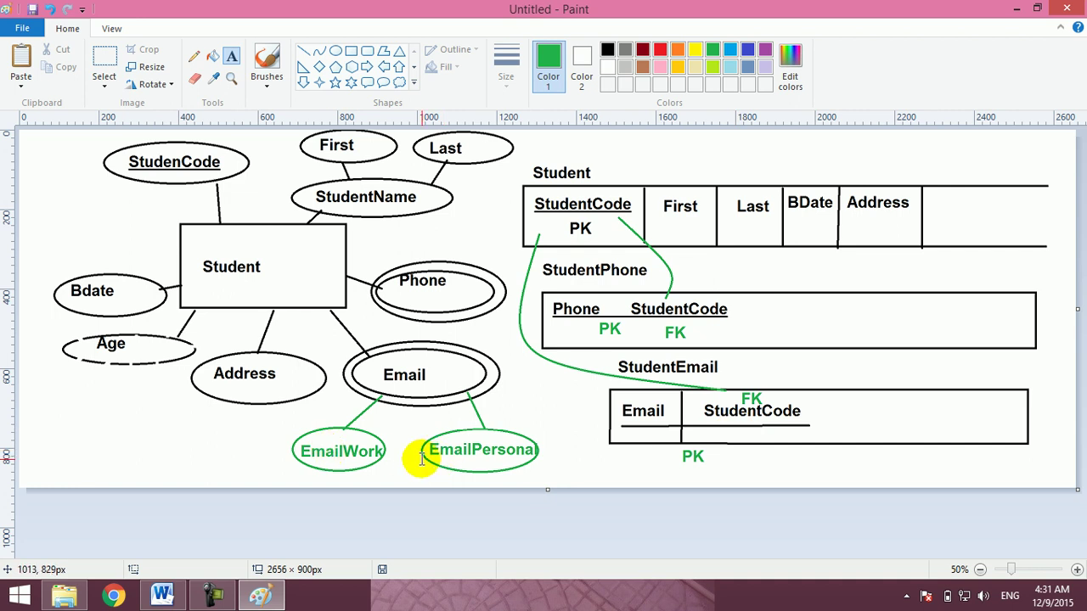
Paste the diagram and add the bold, underlined heading 'ثالثا تحويل العلاقات :'.
left_click(161, 594)
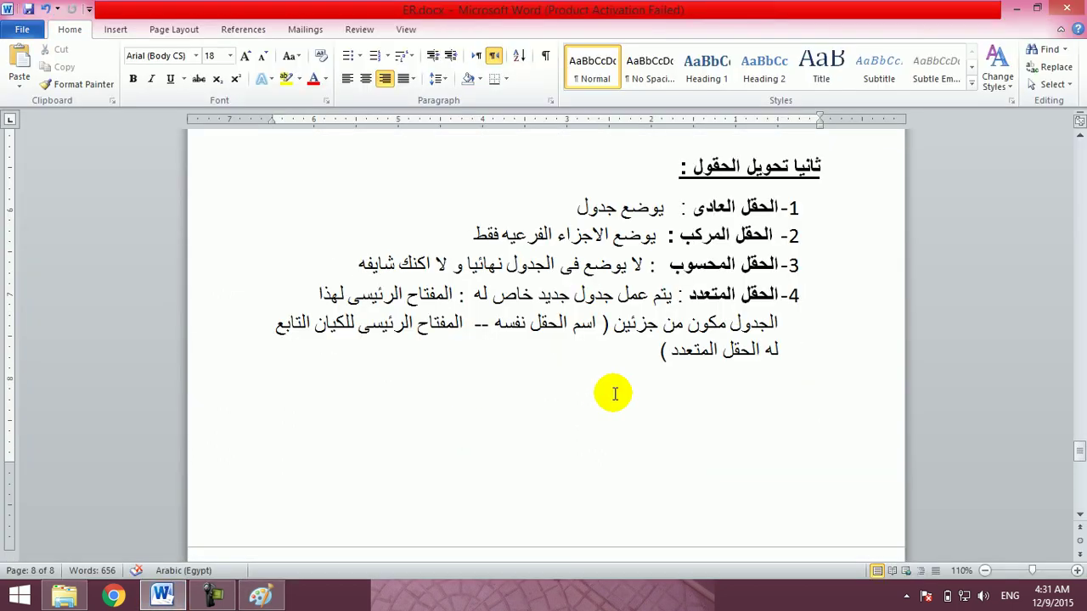
type("e")
key("BackSpace")
key("alt+shift")
type("ثالثا تحويل العلاقات :")
key("shift+Home")
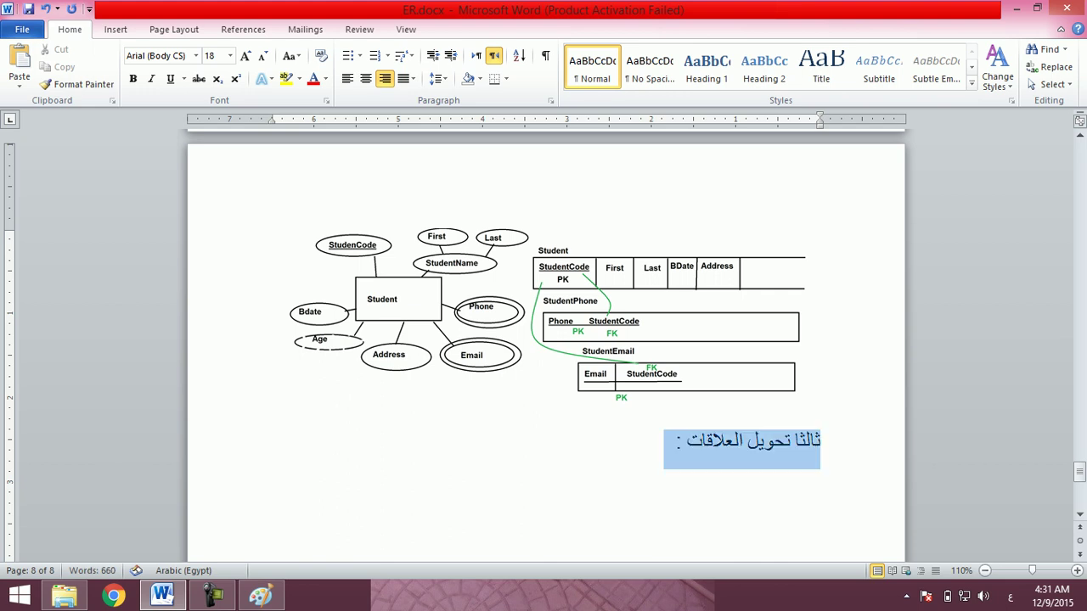
key("ctrl+b")
key("ctrl+u")
key("End")
key("Return")
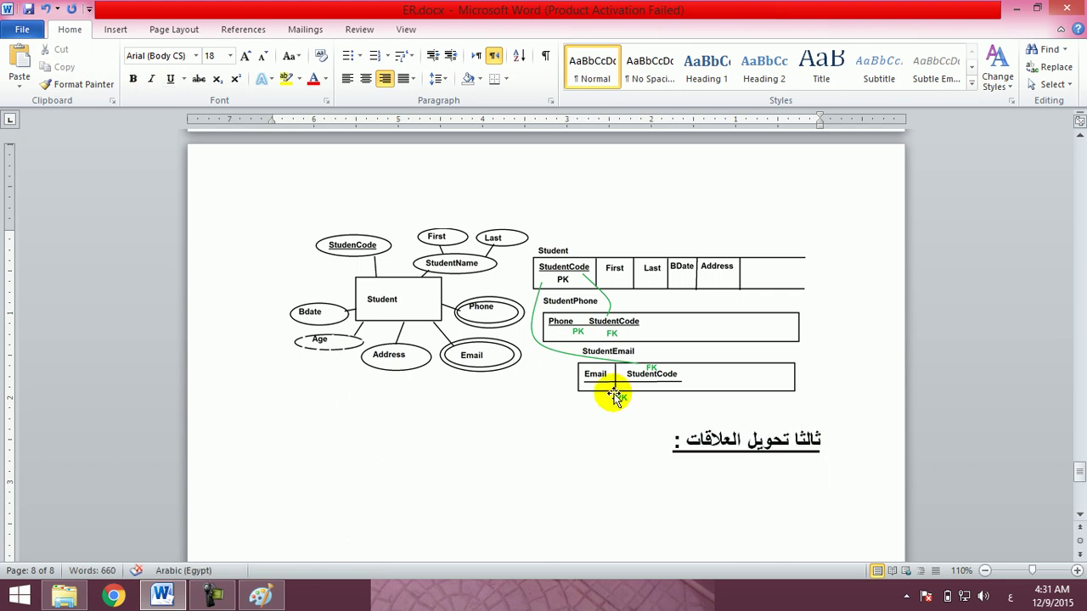
Write item 1: in one-to-many, the one side's primary key is copied to the many side.
type("1- العلاقه من نوع واحد ا")
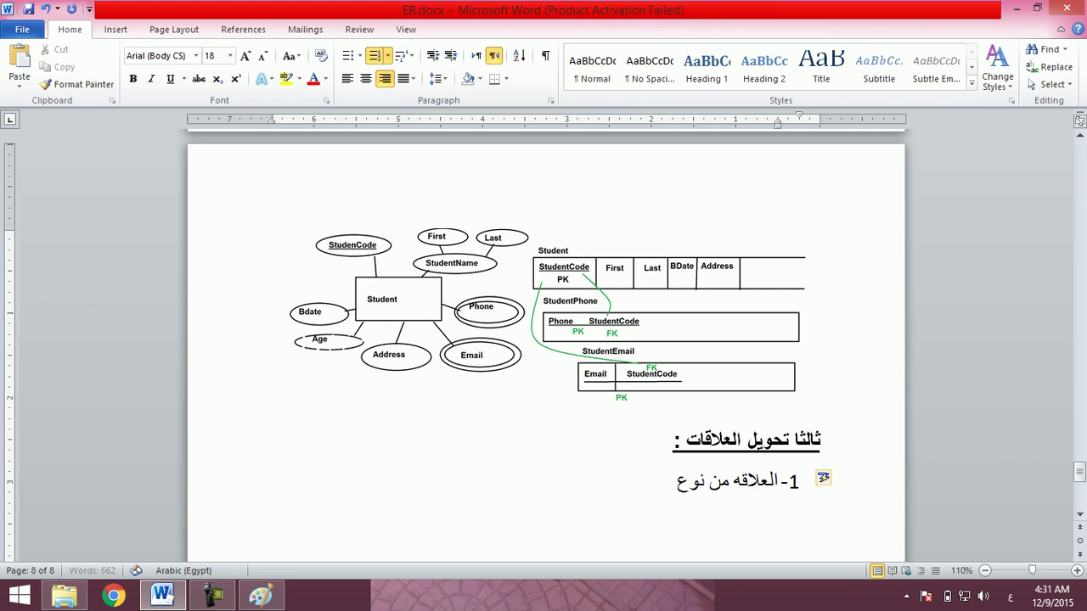
type("لى كثير")
type(" :")
type(" المفتاح الرئيس")
type("ى ذات الطرف الواحد")
type(" يتم نسخه وو")
type("ضعه عن ال")
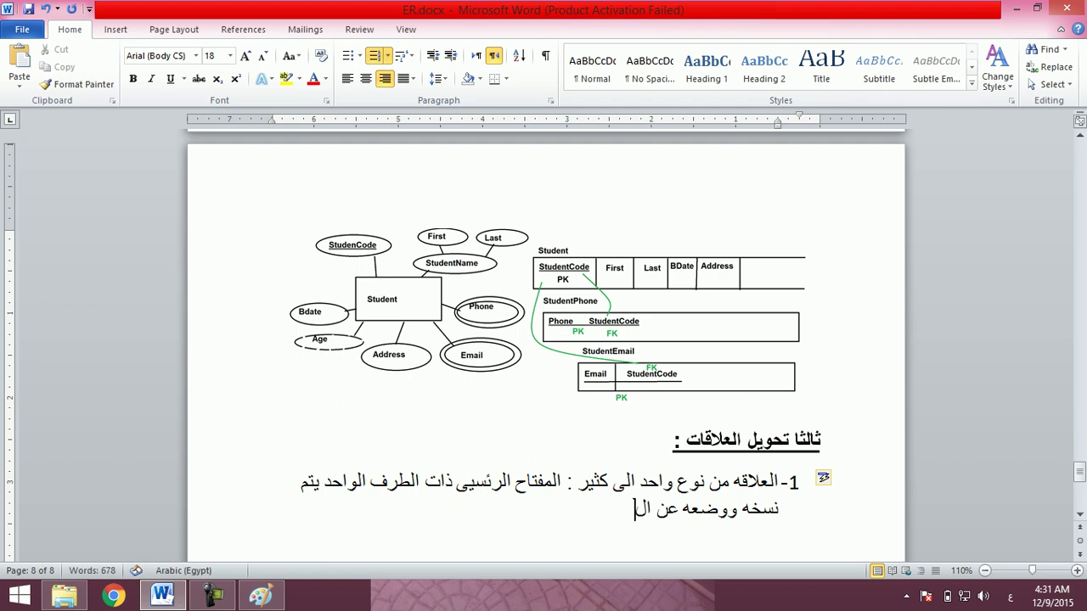
type("جدول ذات الاطراف المتعددة")
key("Return")
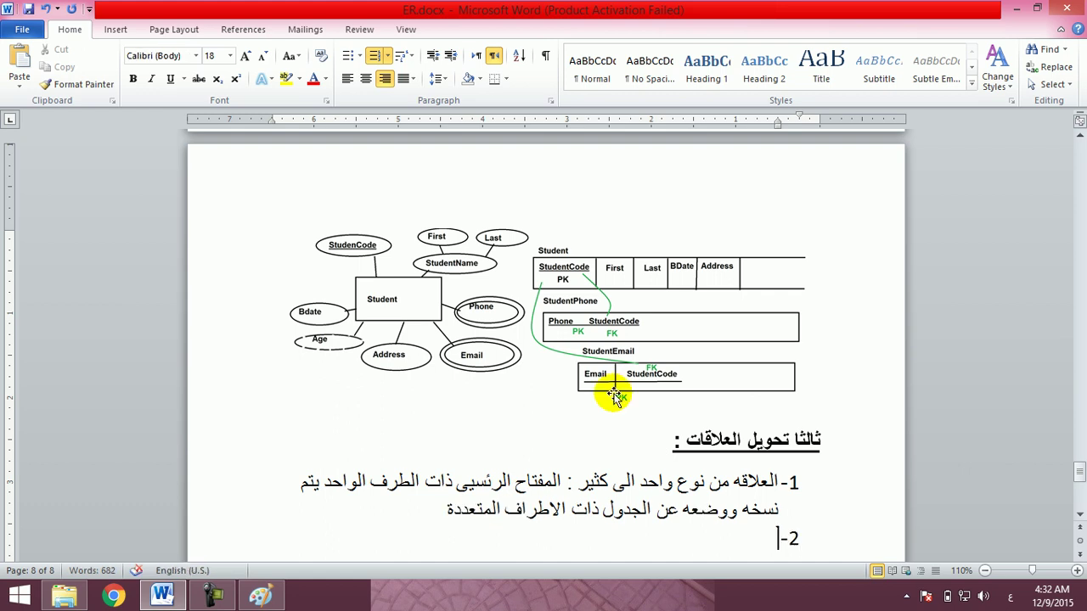
key("Right")
type("( الواحد ,,")
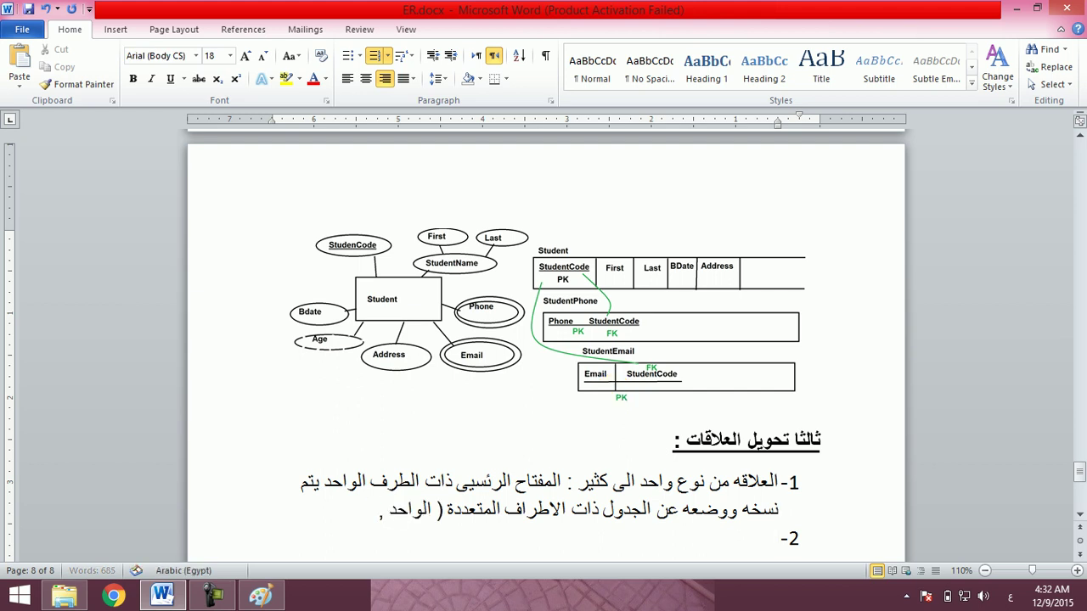
key("alt+shift")
type(">>>>")
key("alt+shift")
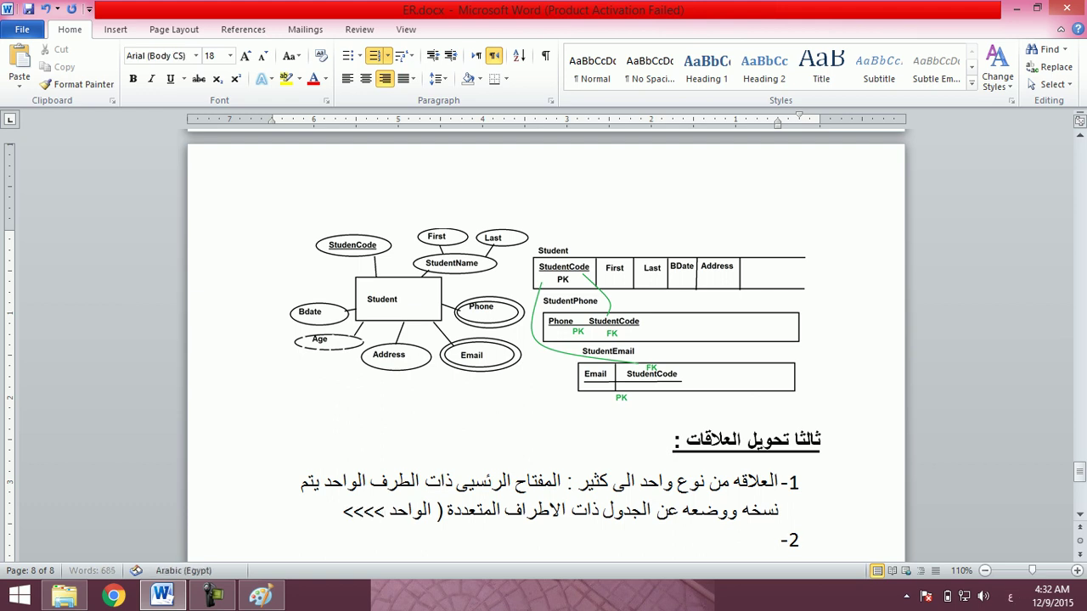
type("للكثير)")
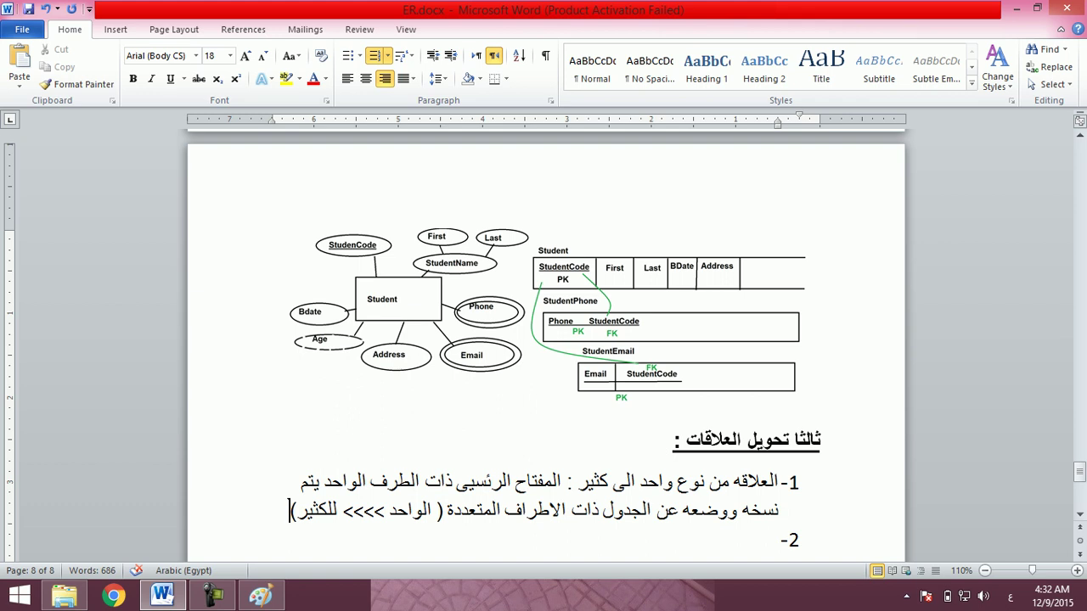
key("Down")
key("Down")
key("Up")
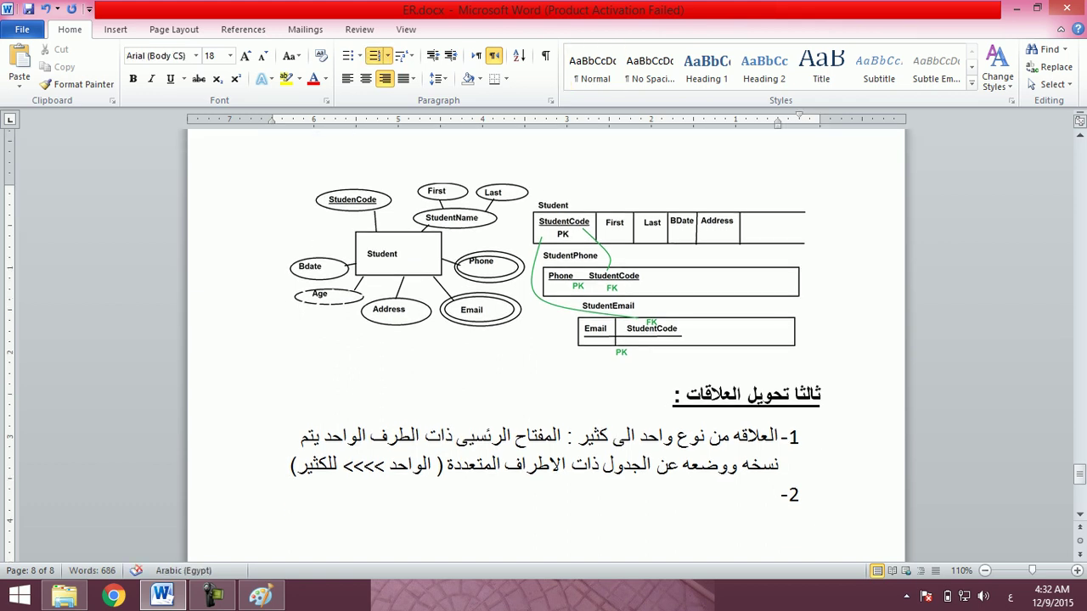
Type item 2: in one-to-one, copy either table's primary key into the other table.
type("العلاقع")
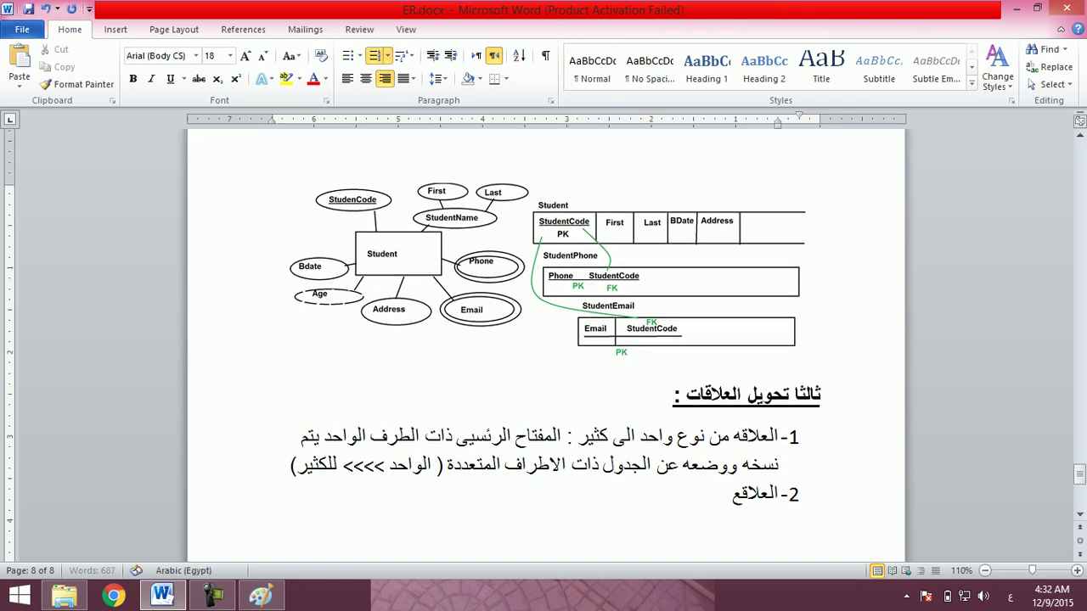
key("BackSpace")
type("ه ز")
key("BackSpace")
type("من واحد الى واحد : يتم نسخ المفتاح الرئيسى لاى جدول ووضعه فى ")
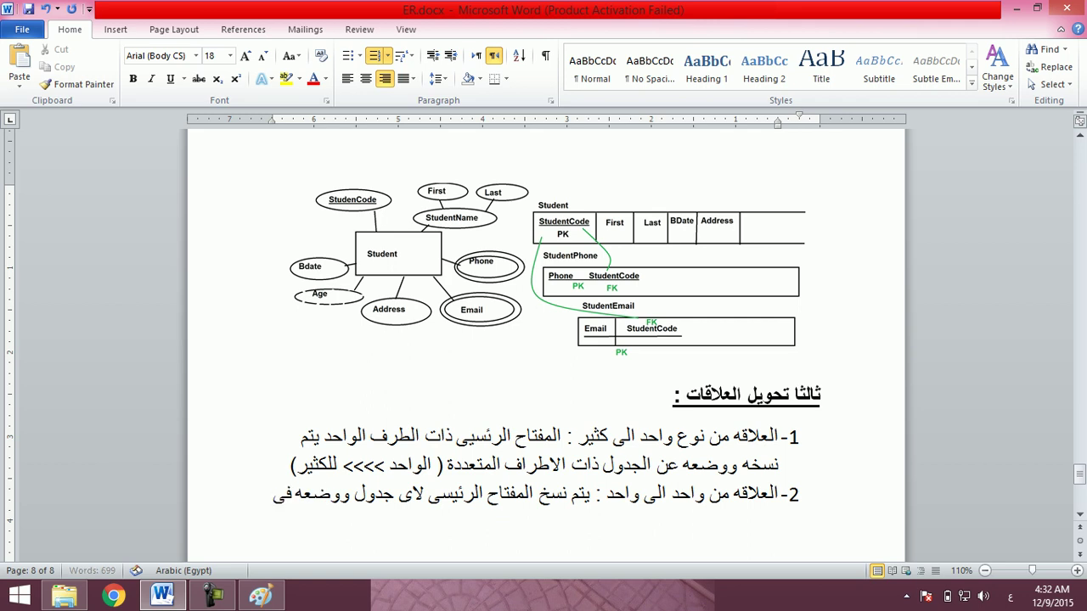
type("الجدول الاخر ( اى حاجه تروح لاى حاجه ")
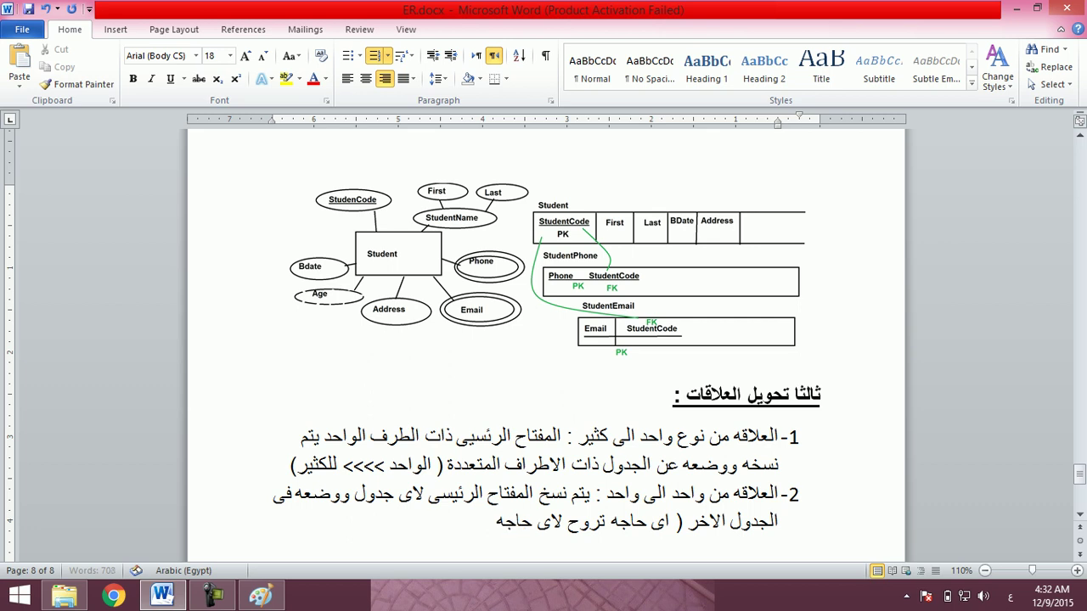
type(")")
Write item 3: many-to-many becomes a new table keyed by both tables' primary keys.
key("Return")
type("العلاقه من نوع كثير بكثير :")
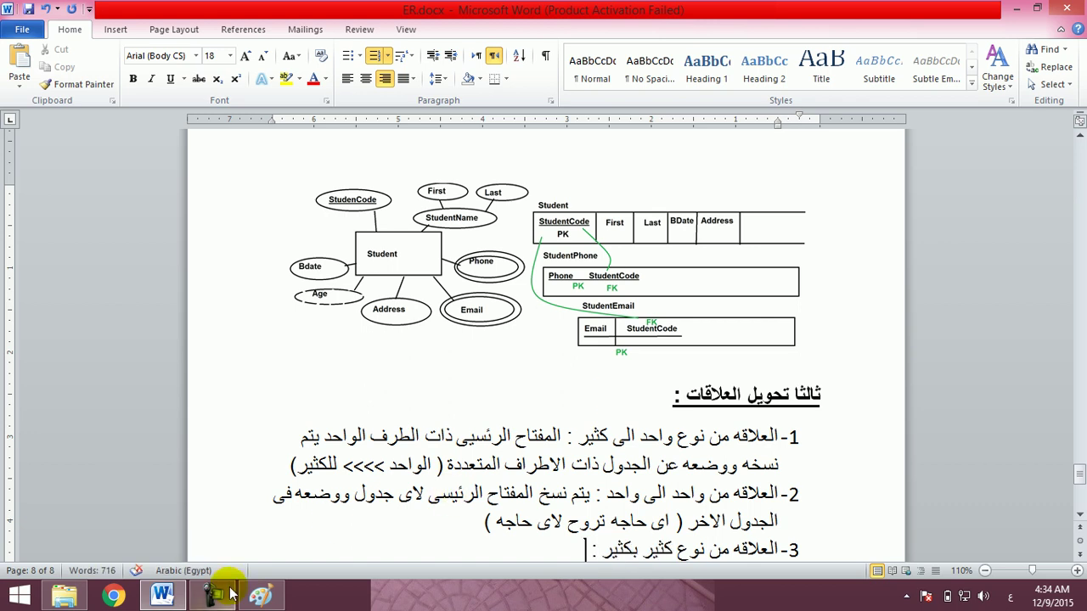
left_click(222, 594)
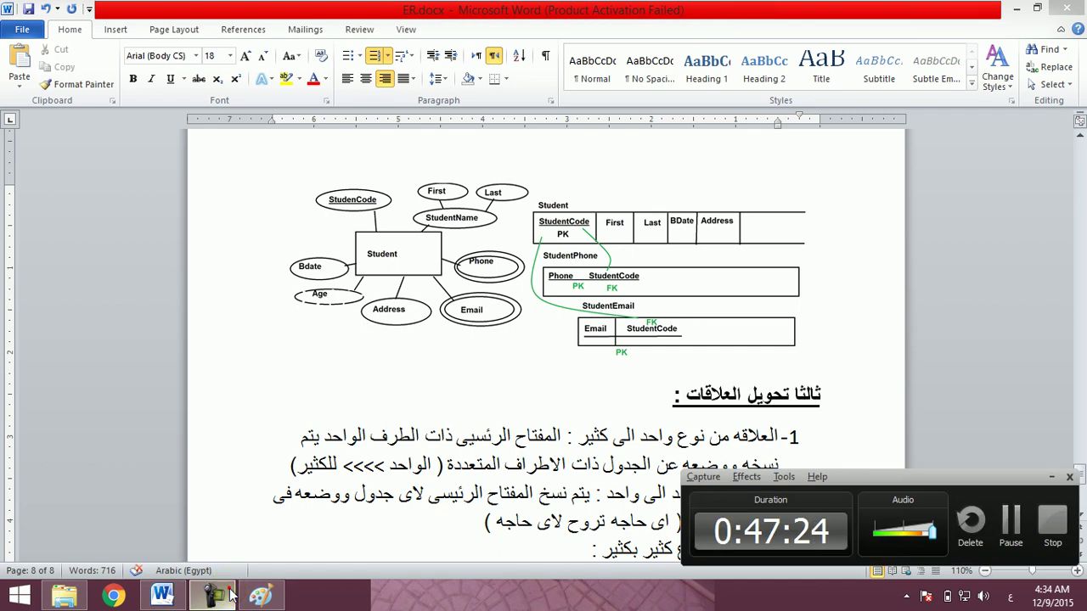
left_click(440, 548)
type("يتم م عمل جدول ")
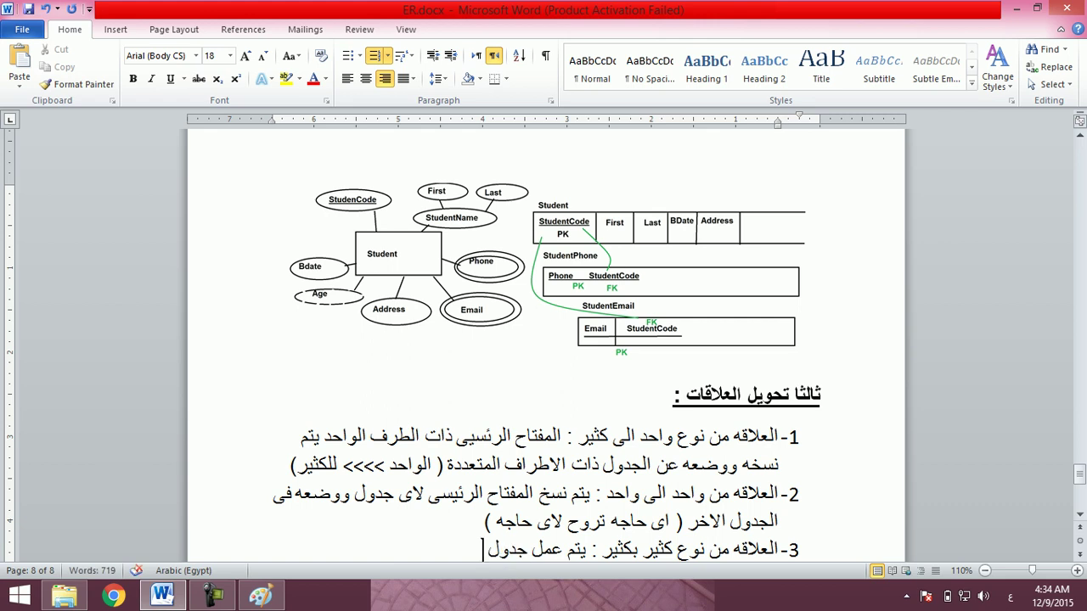
type("جديد لها")
type(" المفتاح الرئيسى")
type(" للجدول الجديد مكو")
type("ن من جزئيس")
key("BackSpace")
type("ين (المفتاح الرئيسى للجدول الاول - المفتاح الرئيسى للجدول الثانى )")
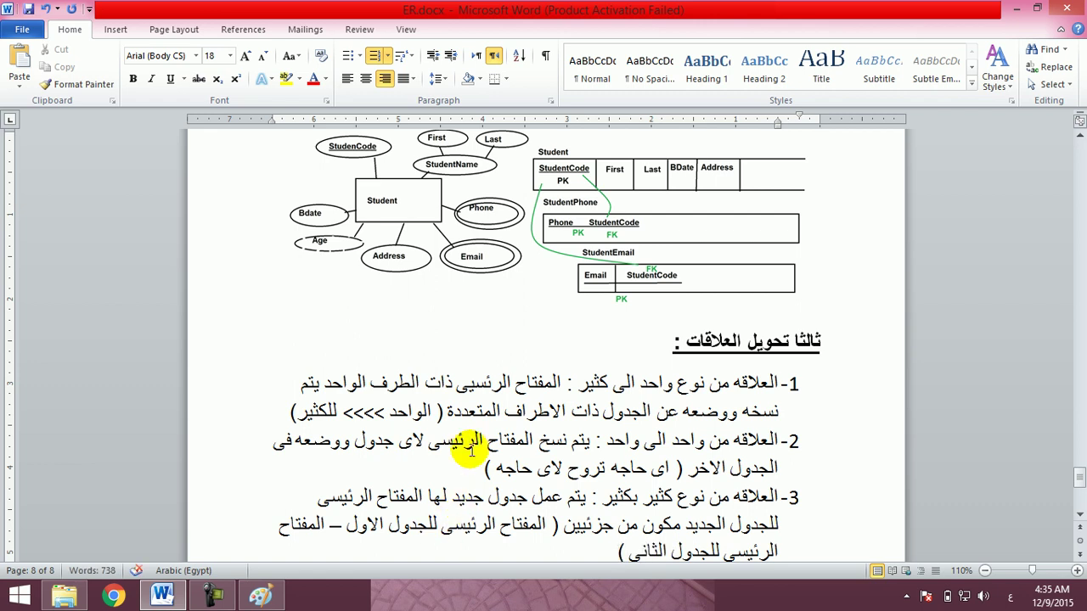
Bold and underline the titles of items 1 and 2.
double_click(578, 393)
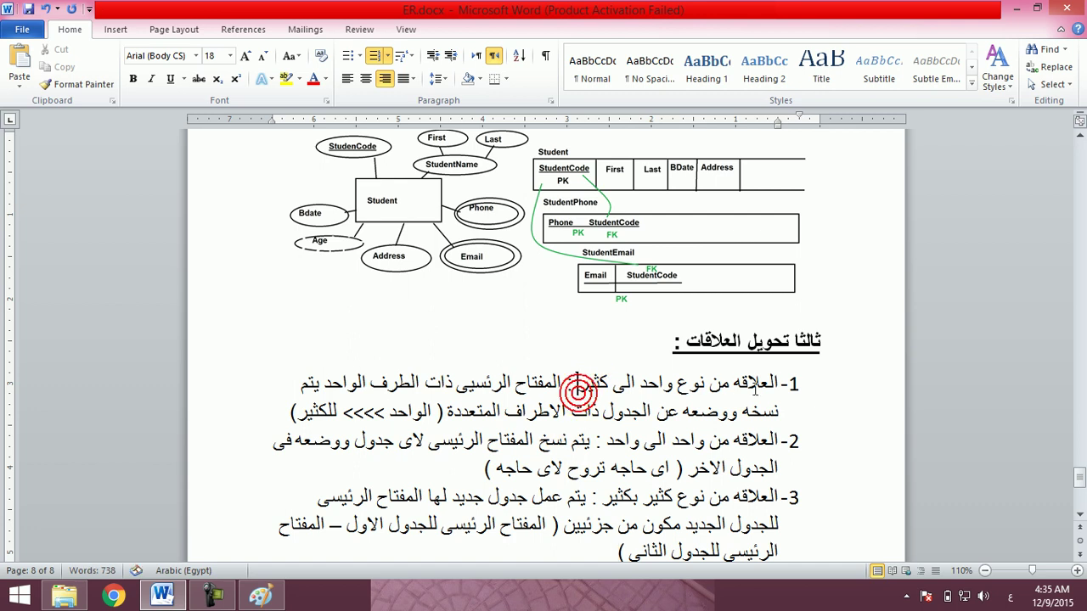
key("ctrl+shift+Right")
key("ctrl+shift+Right")
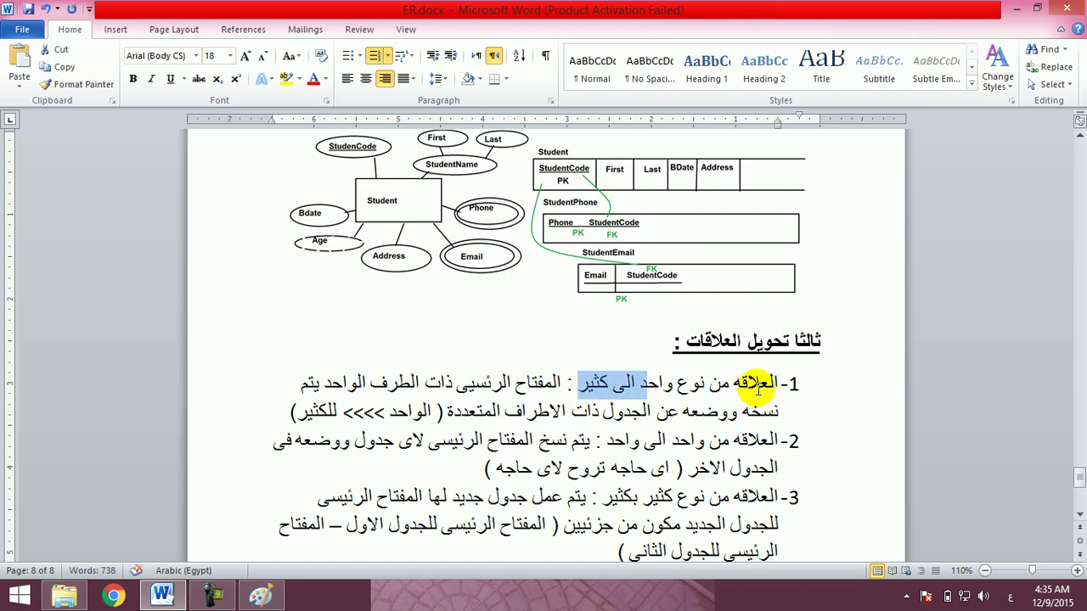
key("ctrl+shift+Right")
key("ctrl+shift+Right")
key("ctrl+shift+Right")
key("ctrl+shift+Right")
key("ctrl+b")
key("ctrl+u")
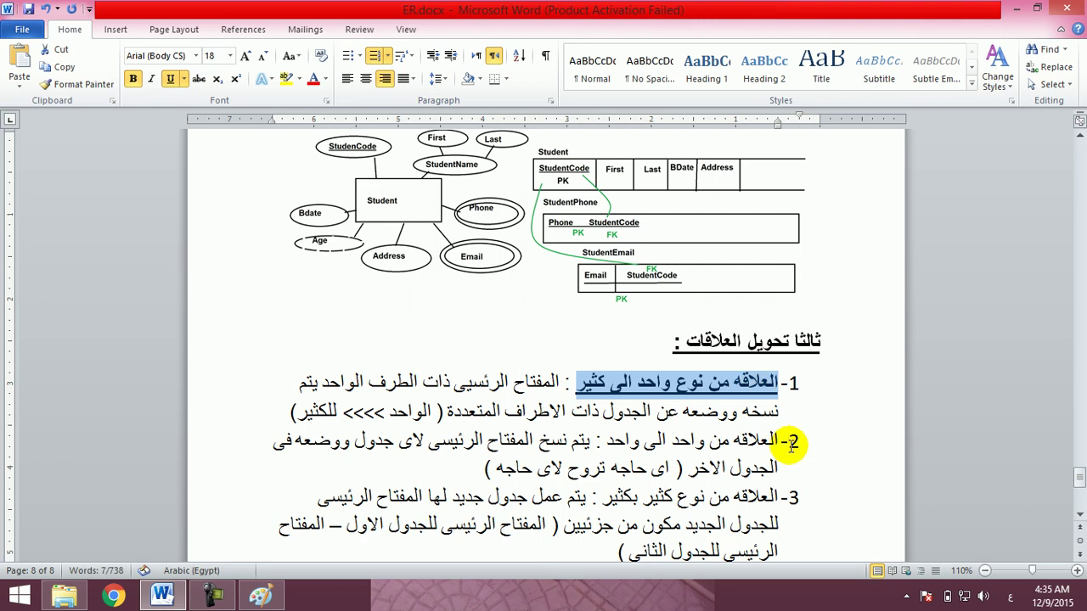
left_click(781, 443)
key("ctrl+shift+Left")
key("ctrl+shift+Left")
key("ctrl+shift+Left")
key("shift+Left")
key("shift+Left")
Bold and underline item 3's title, then bring the Paint diagram back.
key("shift+Left")
key("ctrl+b")
key("ctrl+u")
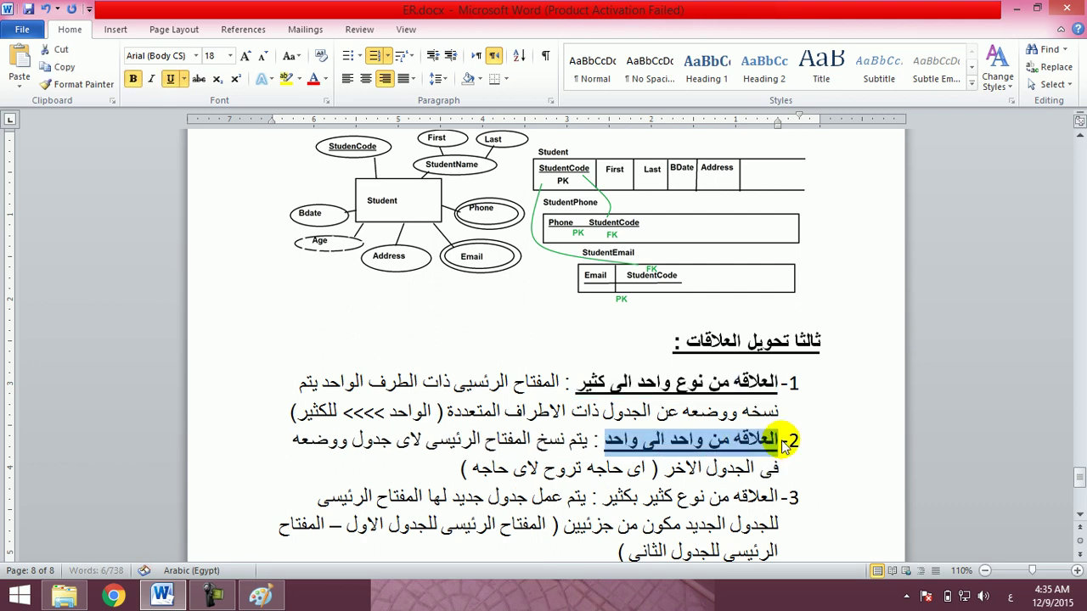
left_click(775, 499)
key("shift+Left")
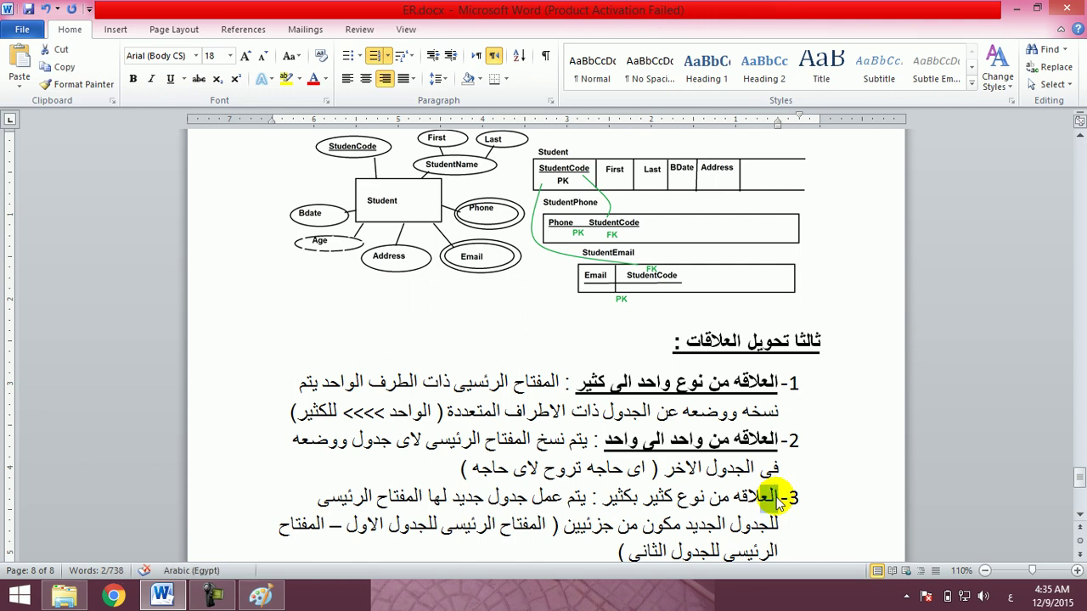
key("ctrl+shift+Left")
key("ctrl+shift+Left")
key("ctrl+shift+Left")
key("ctrl+b")
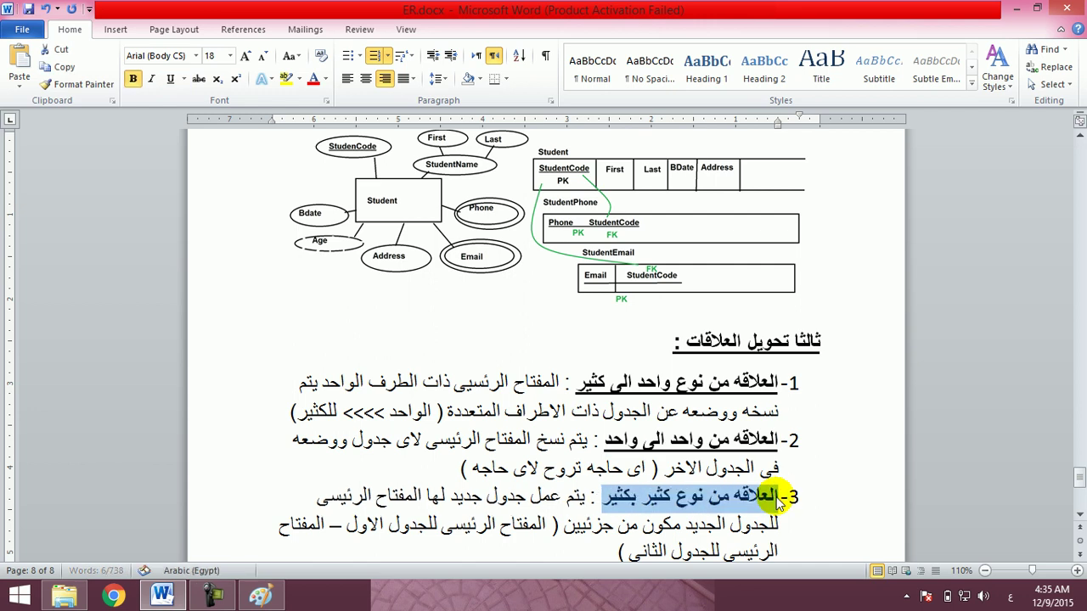
key("ctrl+u")
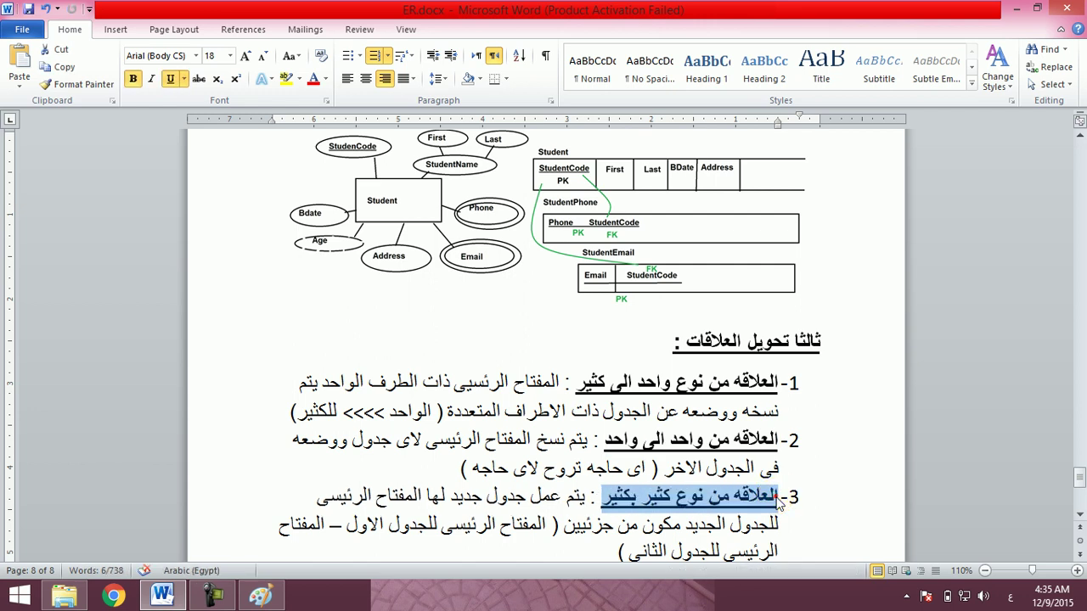
left_click(164, 595)
left_click(212, 598)
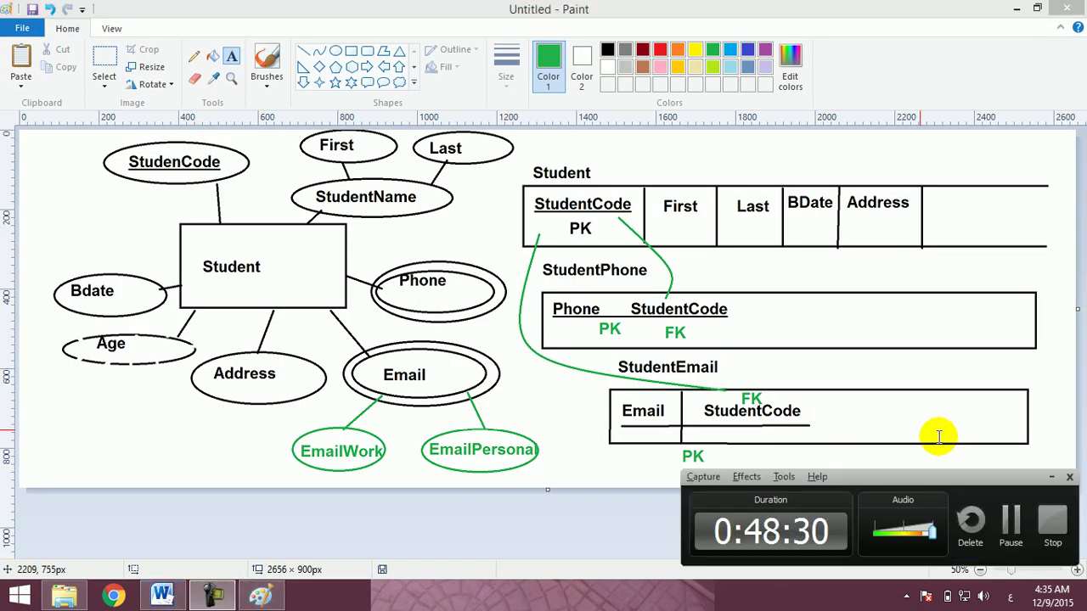